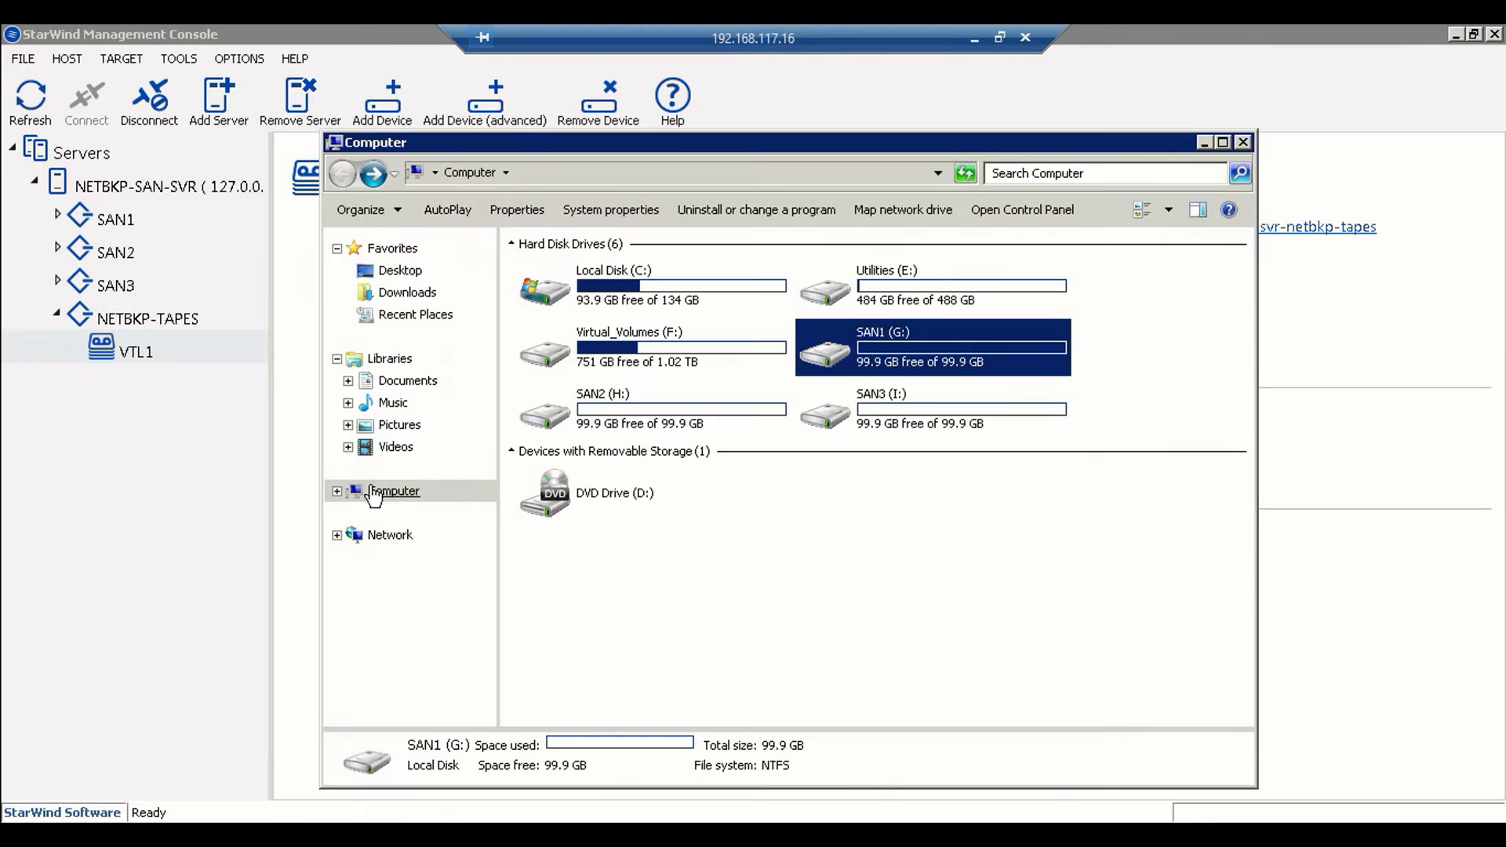
Launch the Browser application from the NetBackup_7.5_Win folder on the Utilities (E:) drive and minimize the other windows.
left_click(1215, 136)
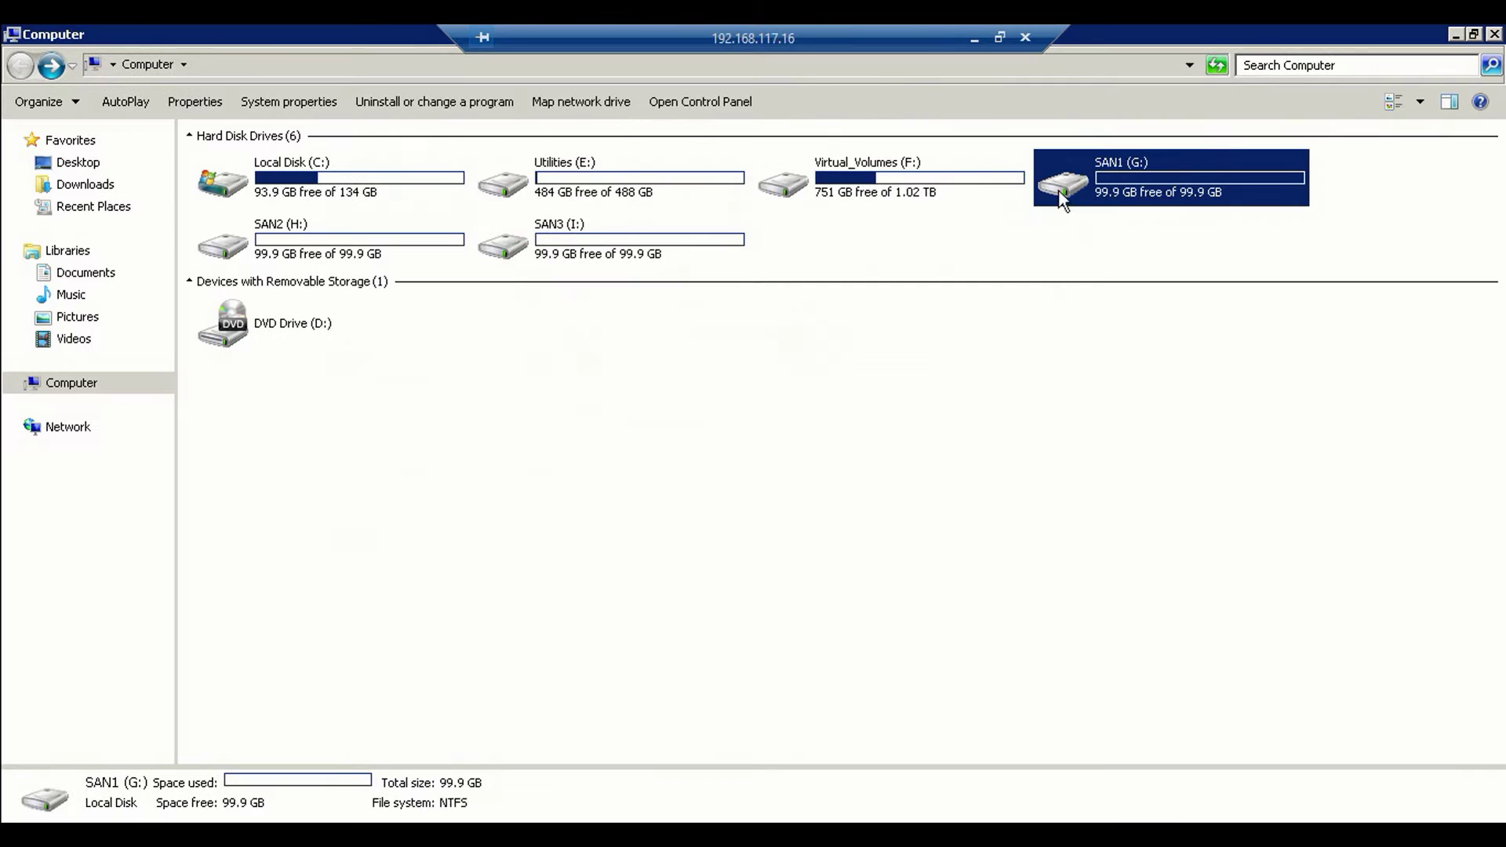
double_click(851, 178)
key("BackSpace")
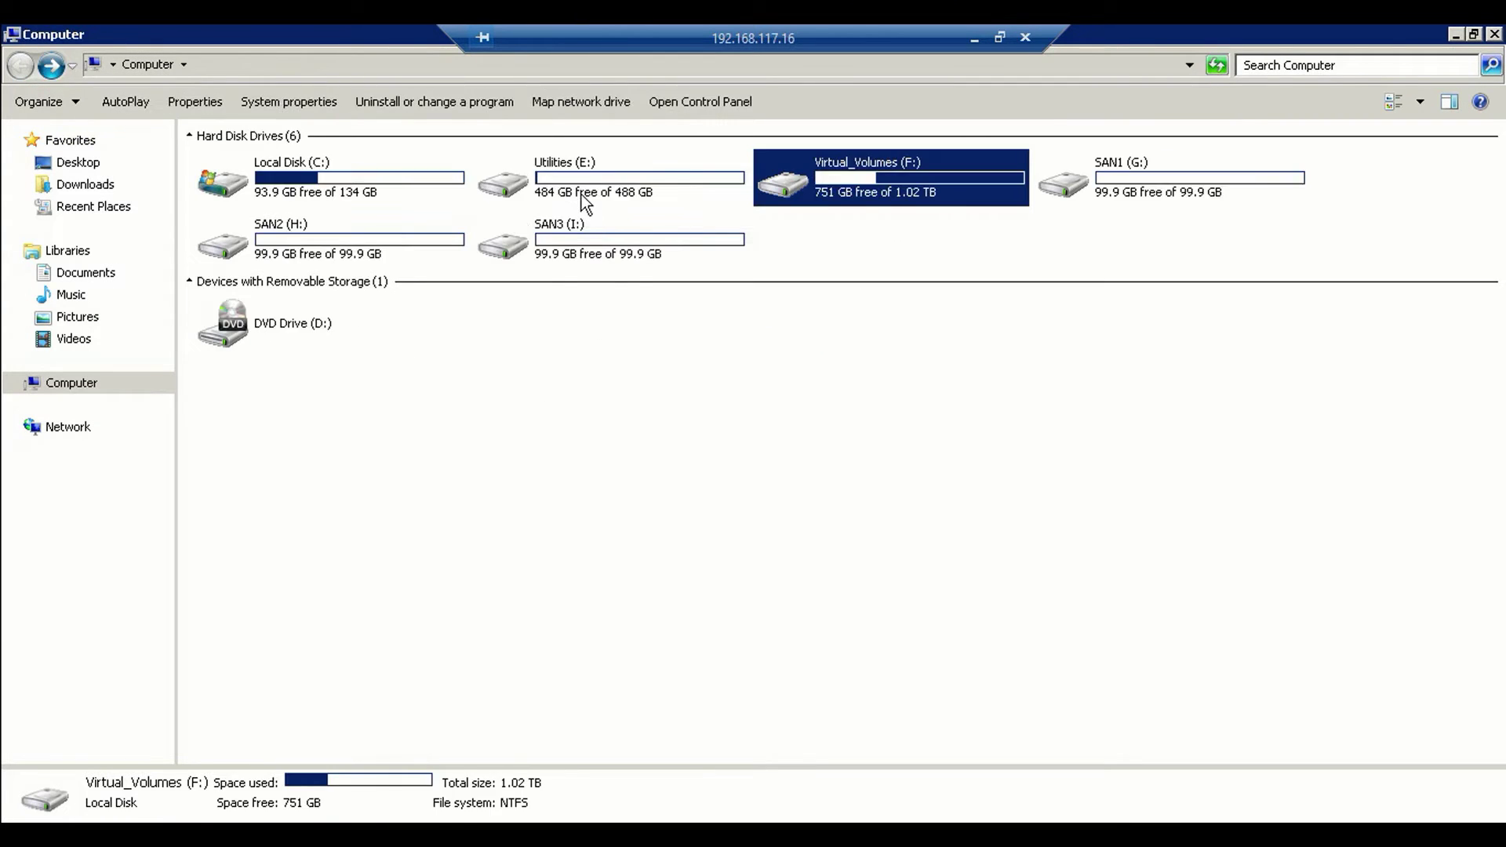
double_click(585, 196)
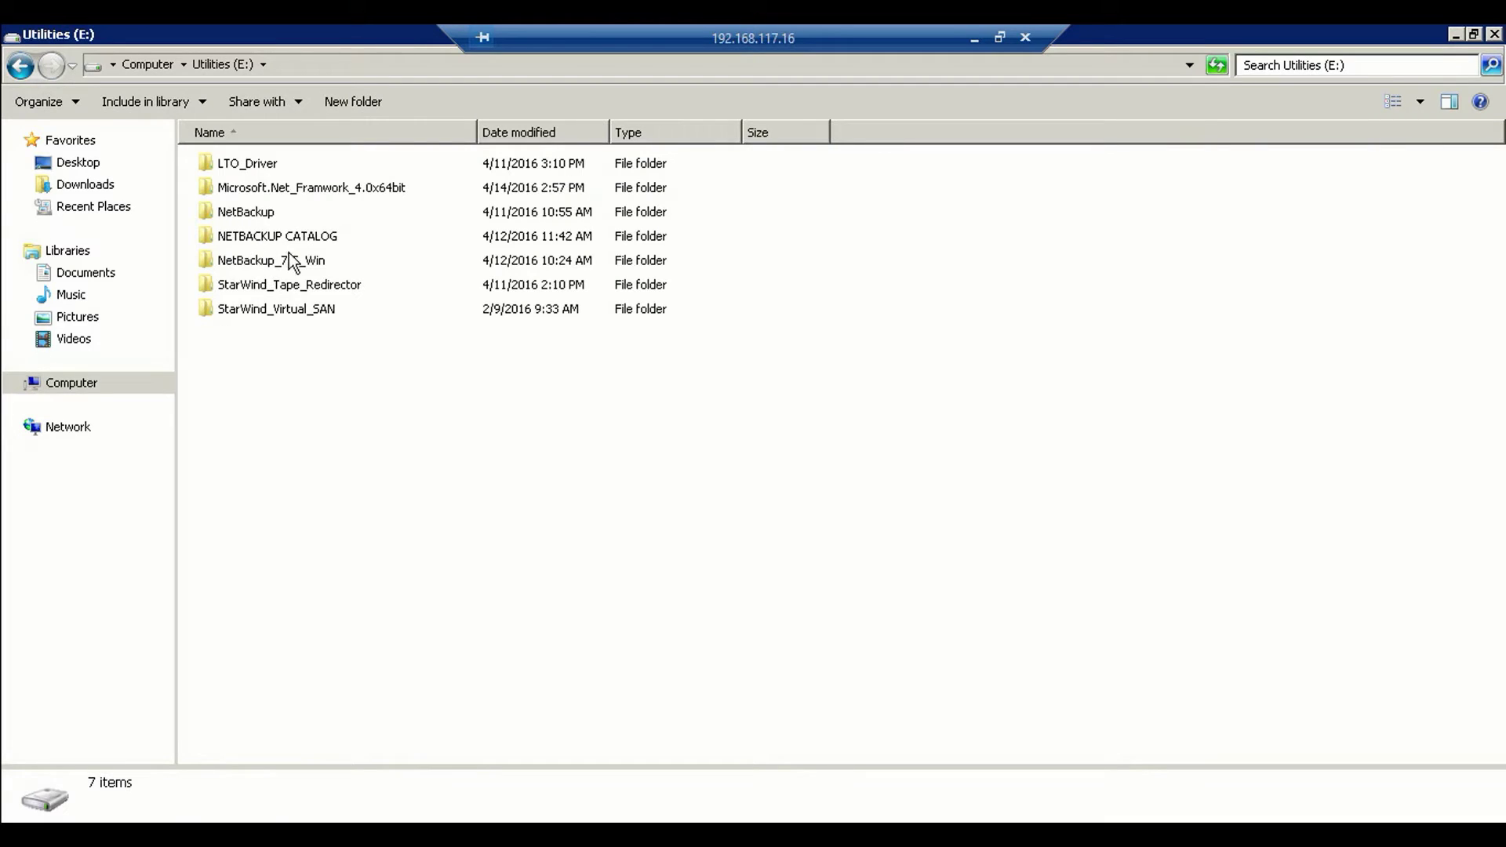
double_click(272, 265)
double_click(239, 382)
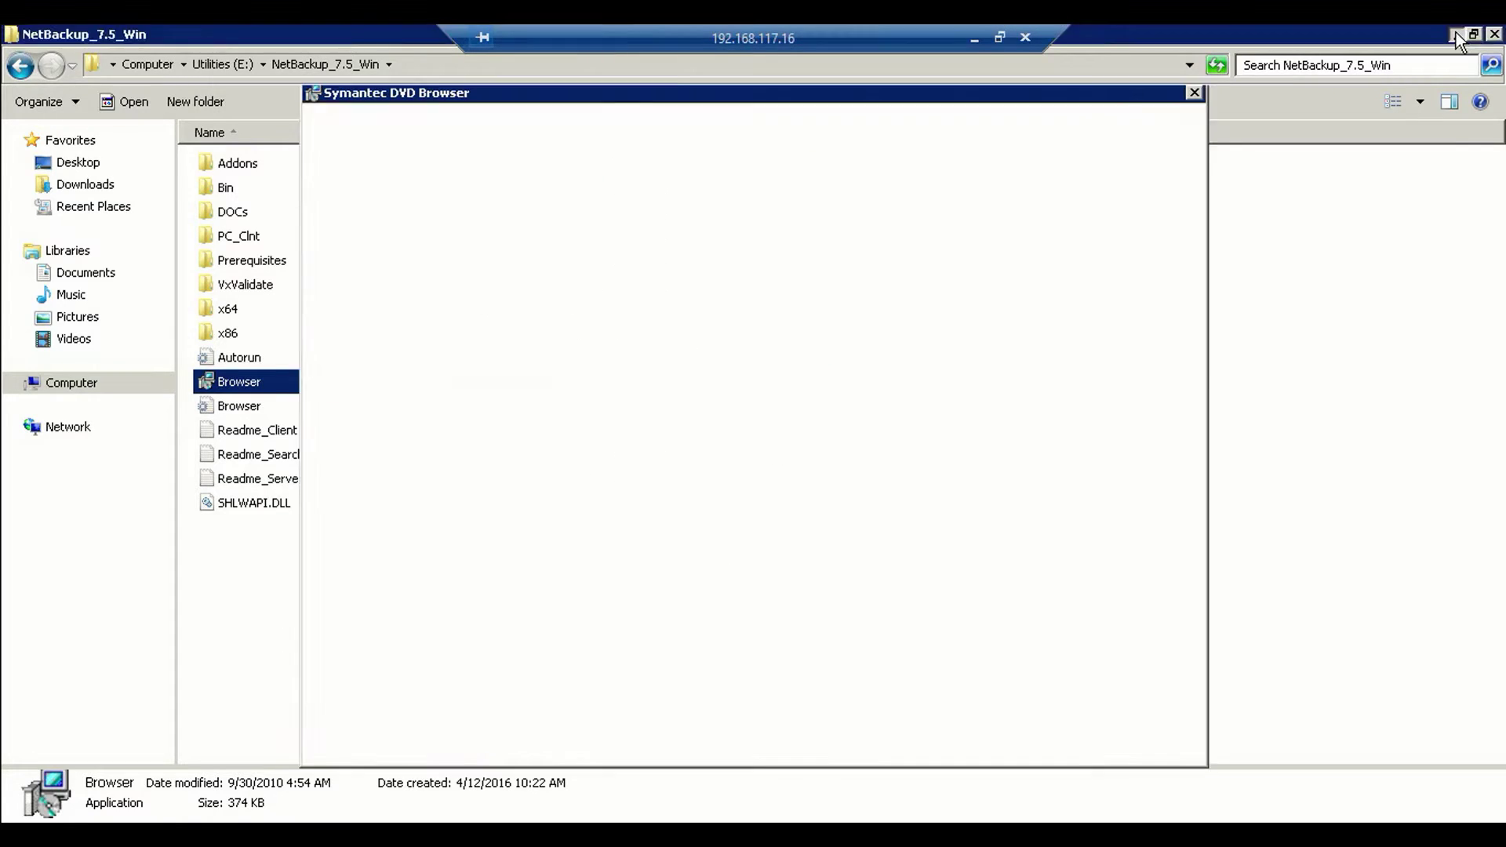
left_click(1455, 34)
left_click(1452, 33)
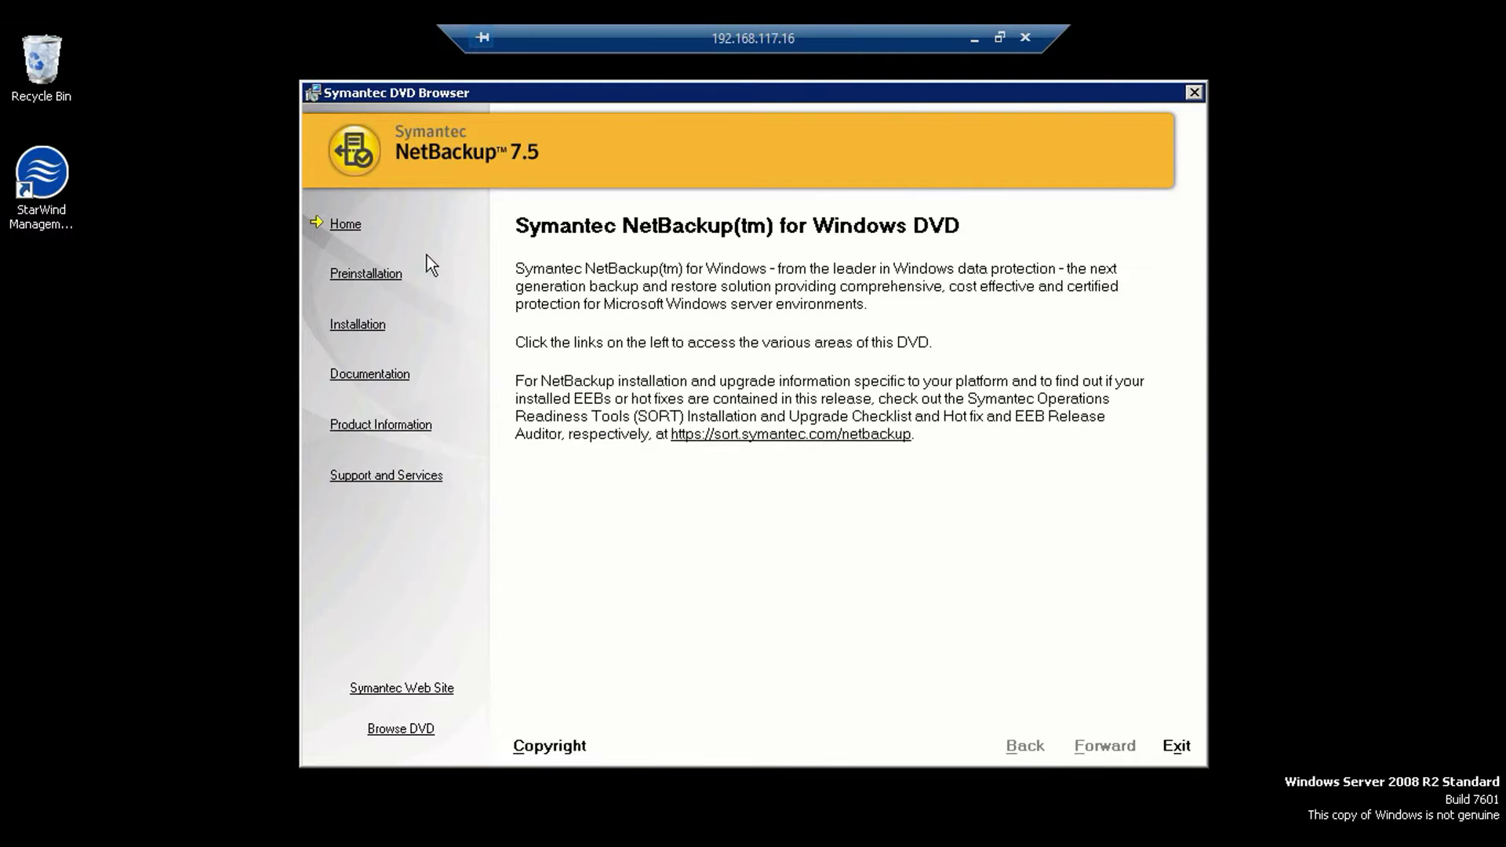
Run the preinstallation Environment Checker on the local computer, review its results and finish the check.
left_click(388, 275)
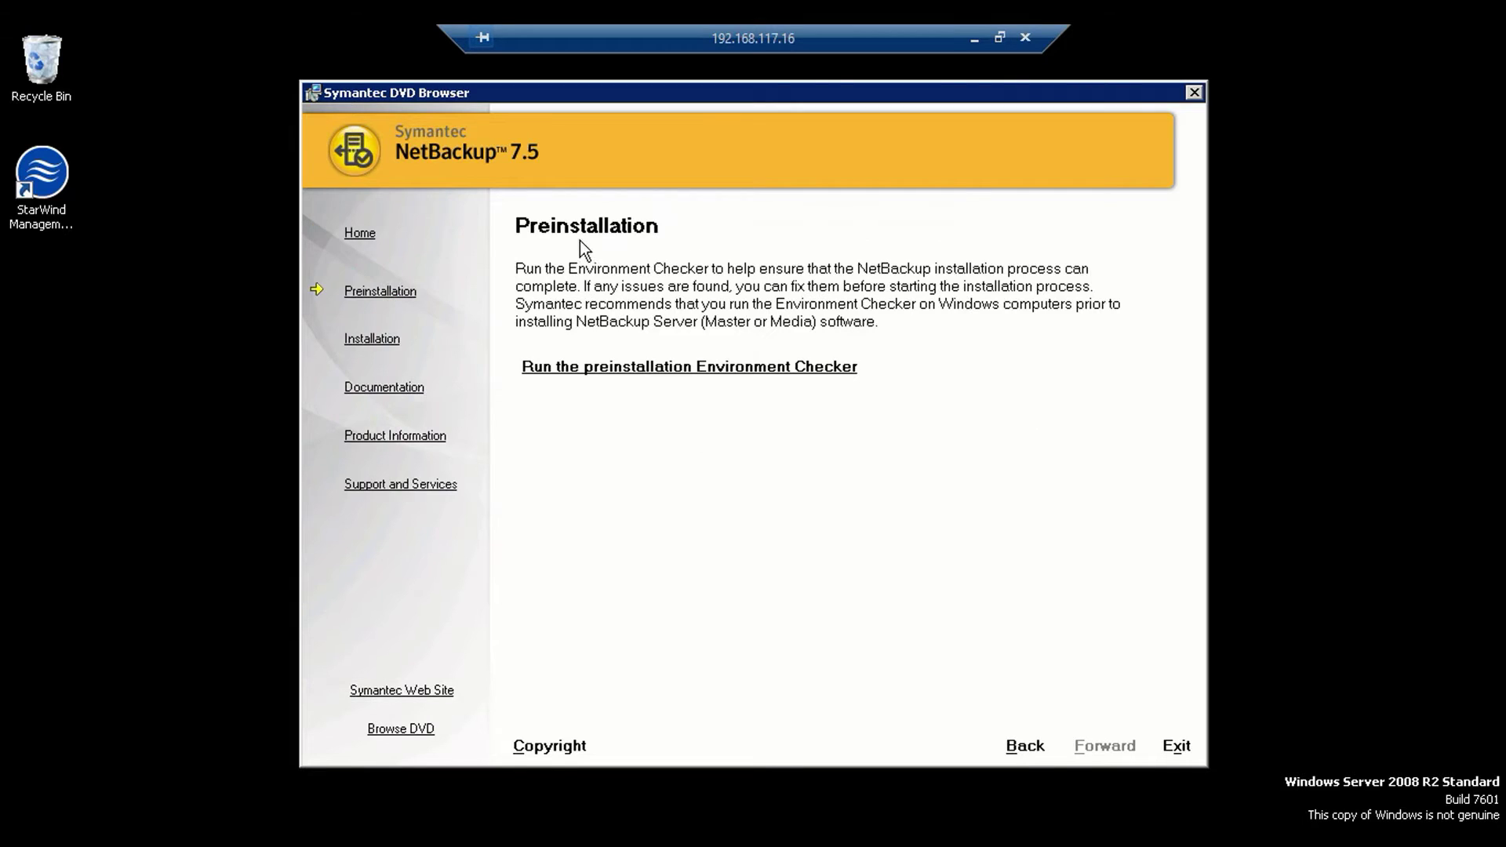
left_click(661, 367)
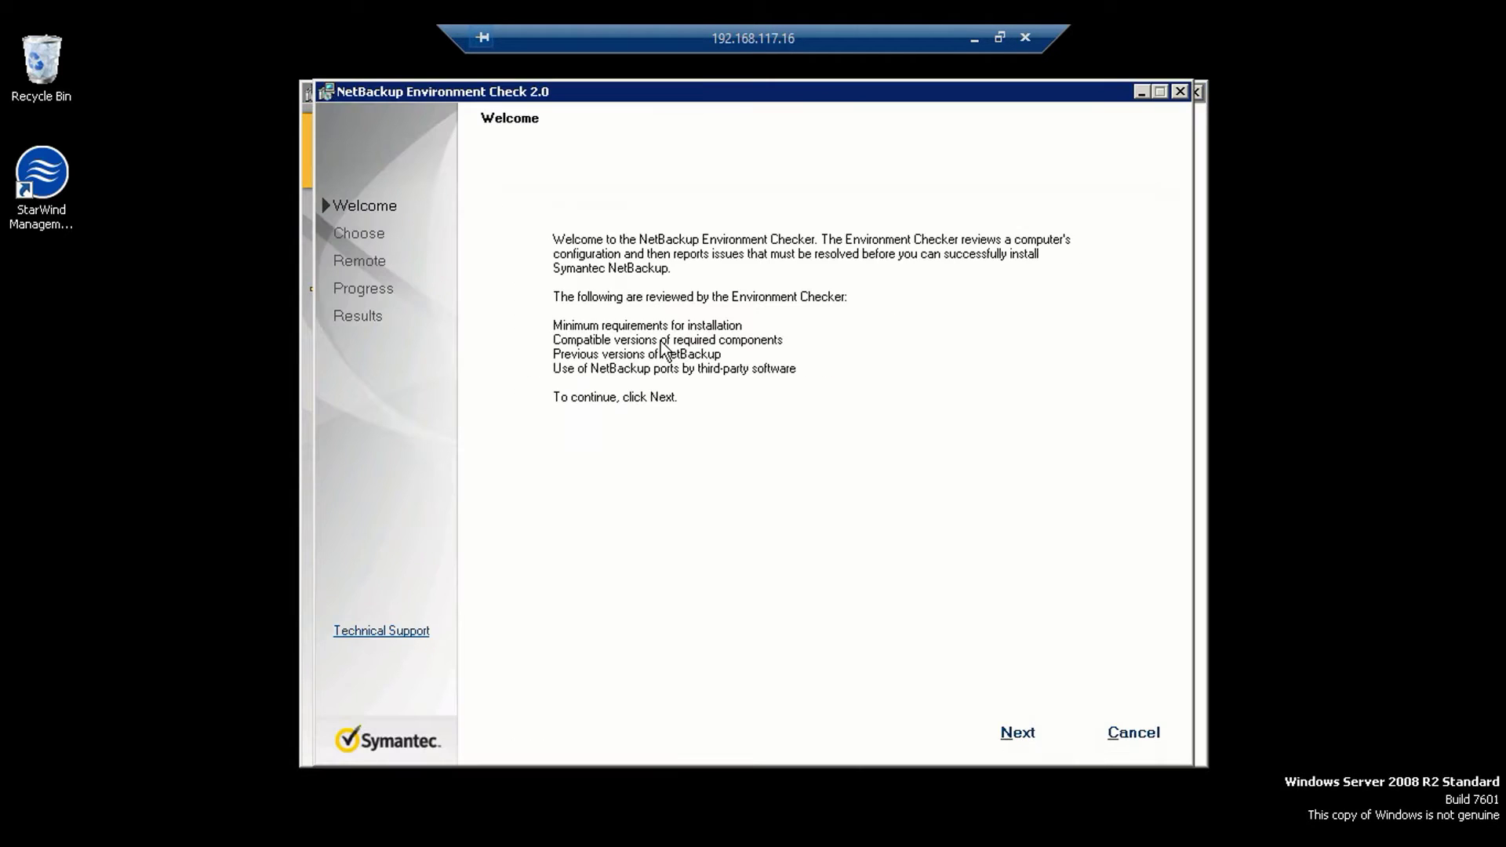
left_click(1008, 732)
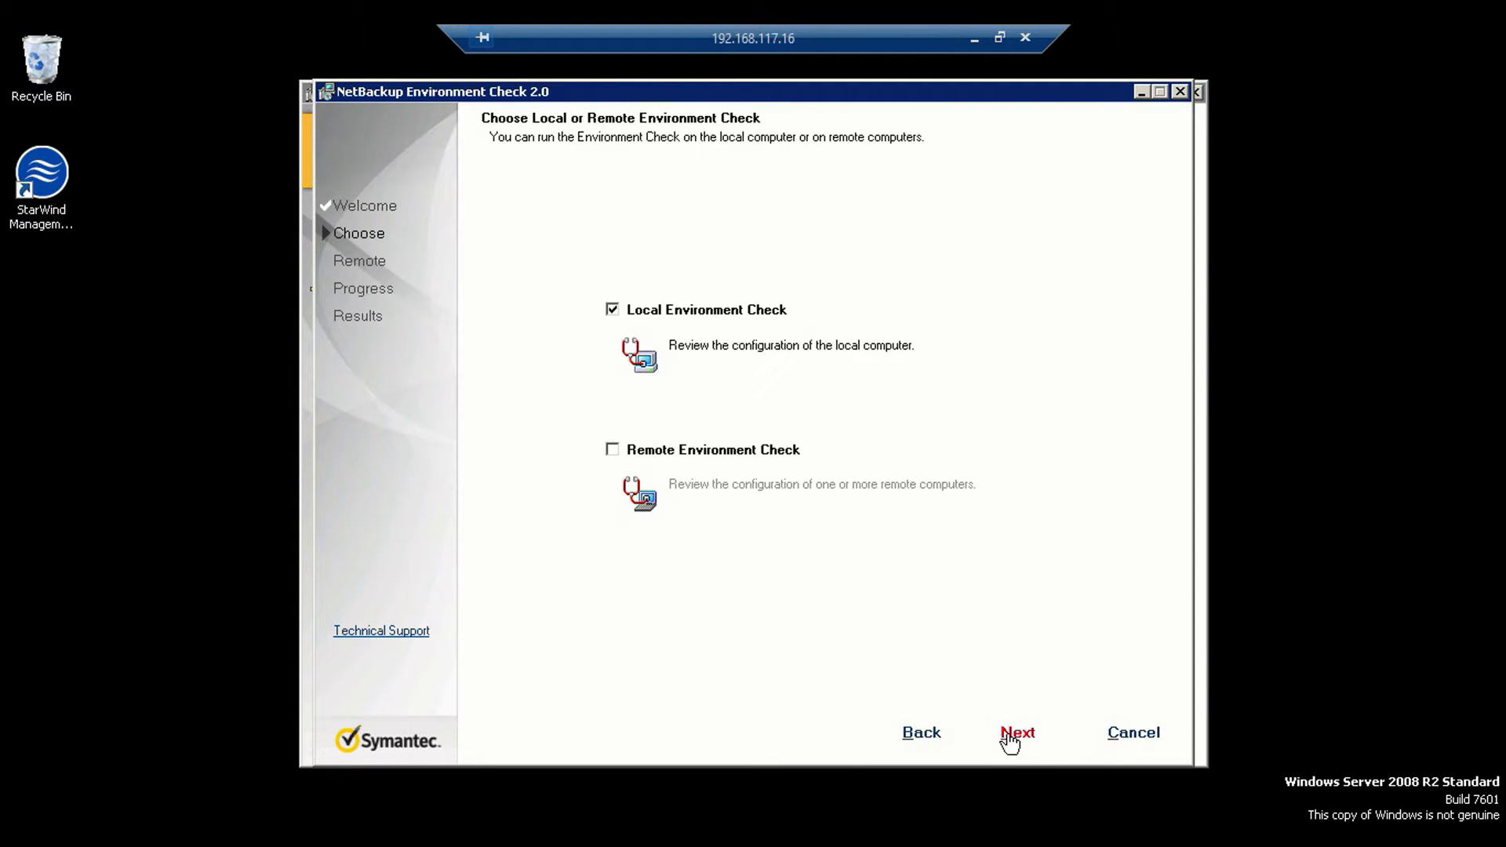
left_click(1011, 737)
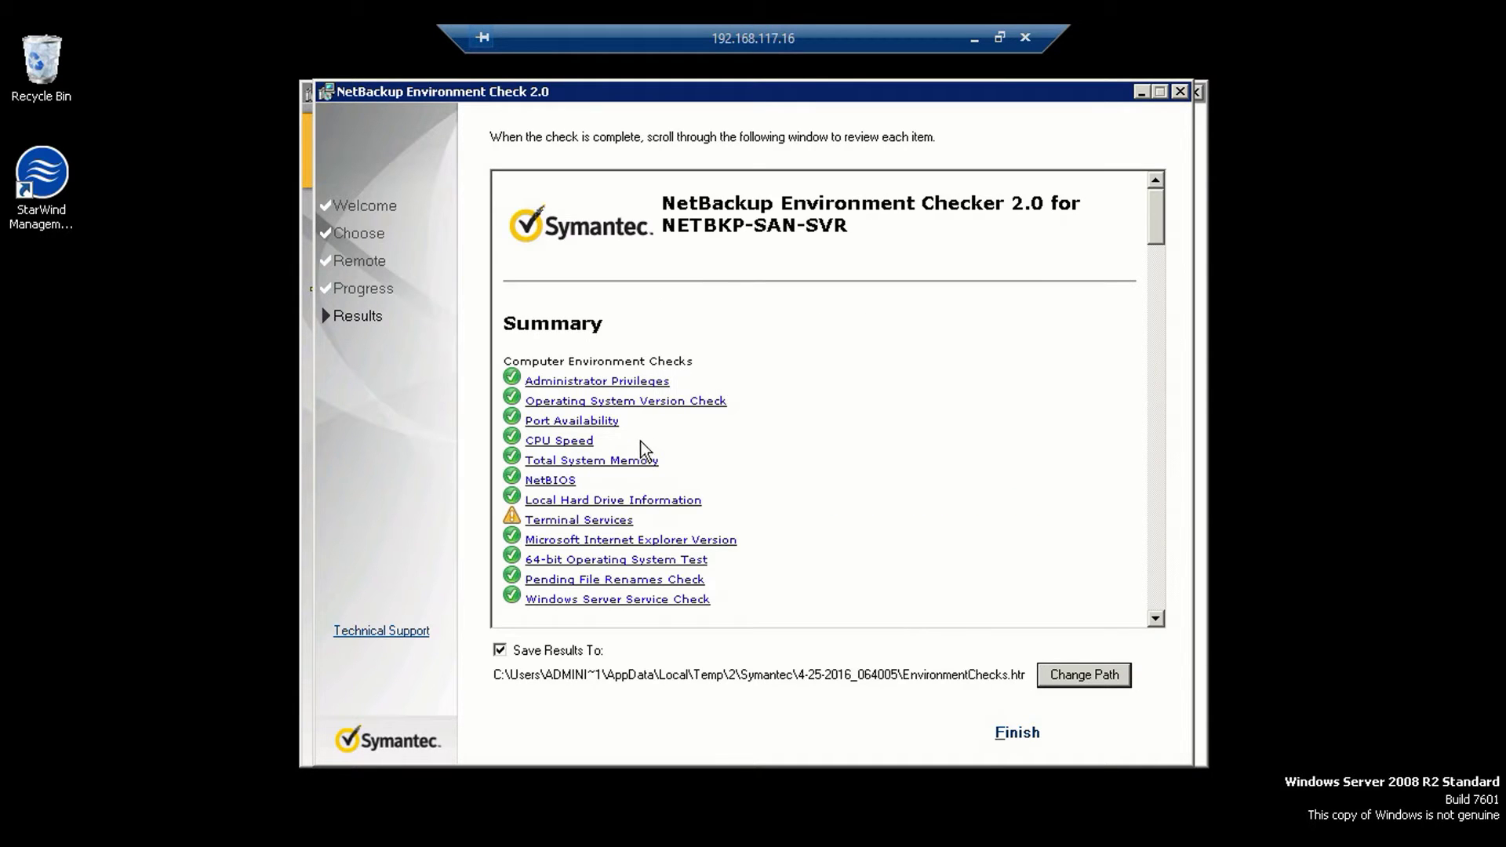
left_click_drag(1155, 212, 1173, 612)
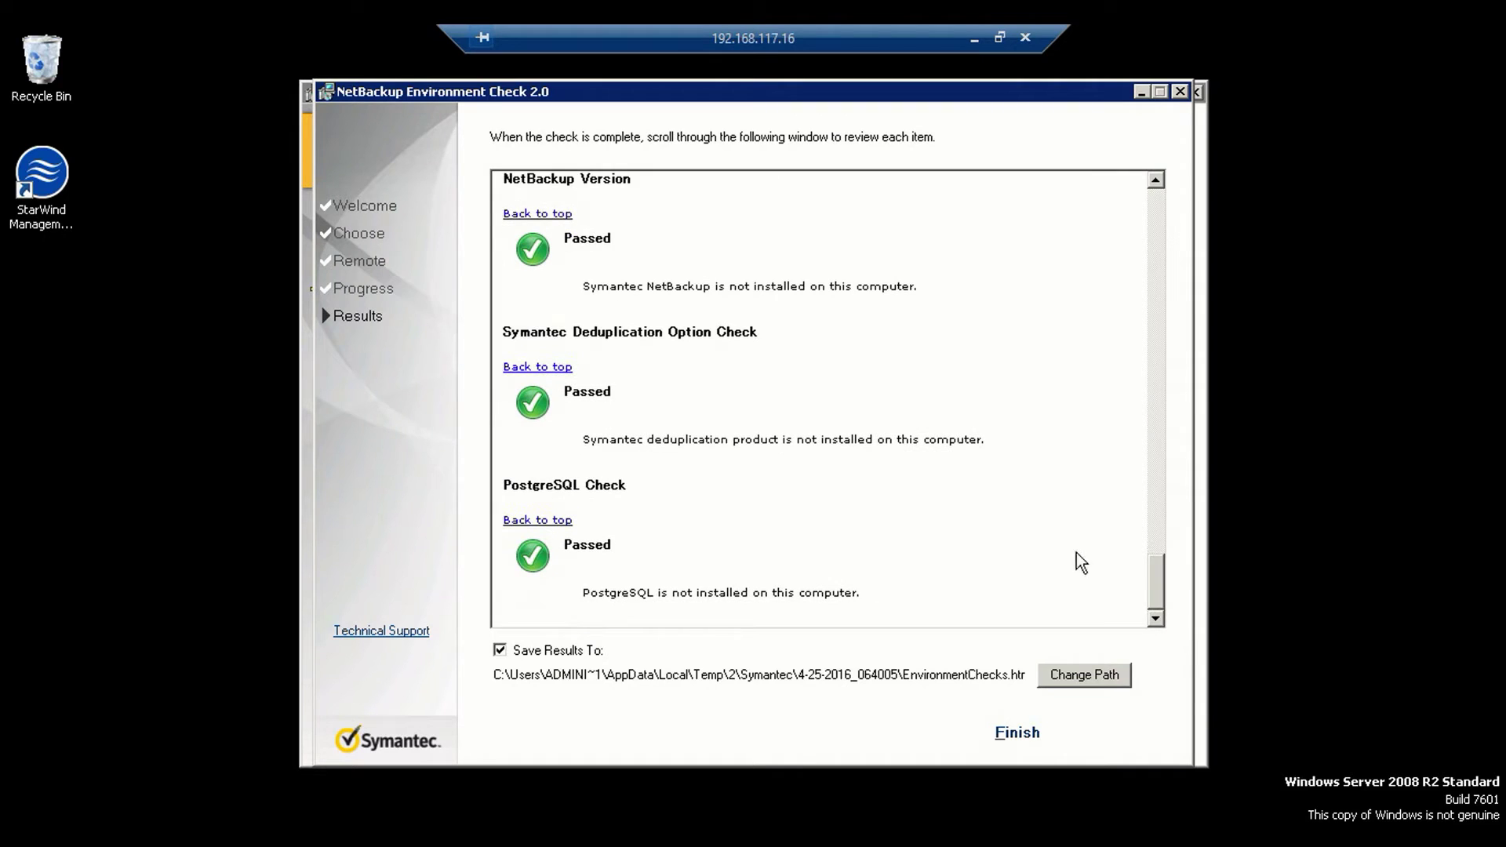
left_click(1017, 732)
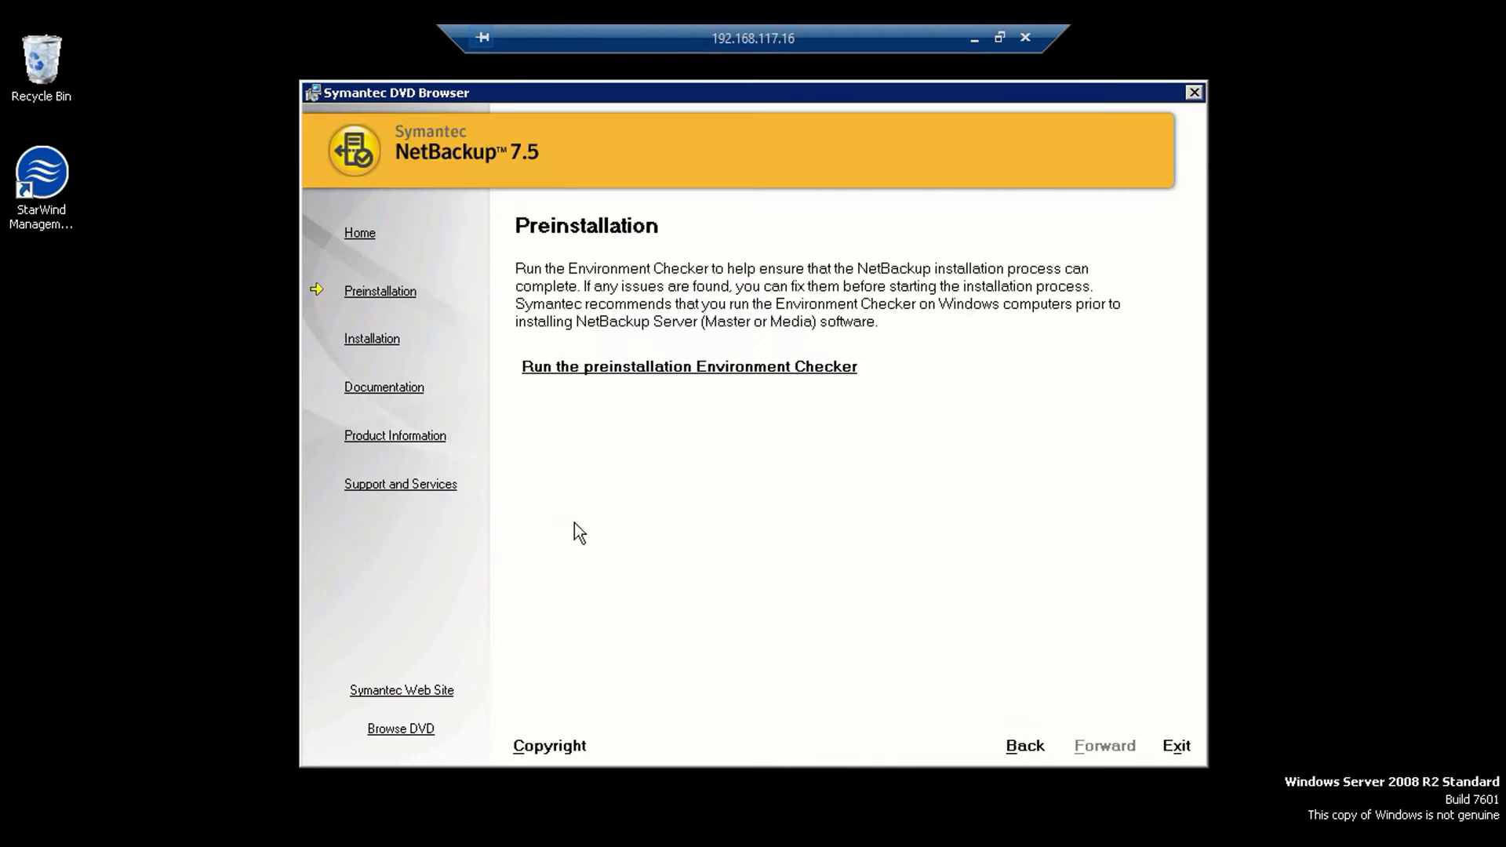
Start the NetBackup server software installation and agree to the Symantec Software License Agreement.
left_click(372, 339)
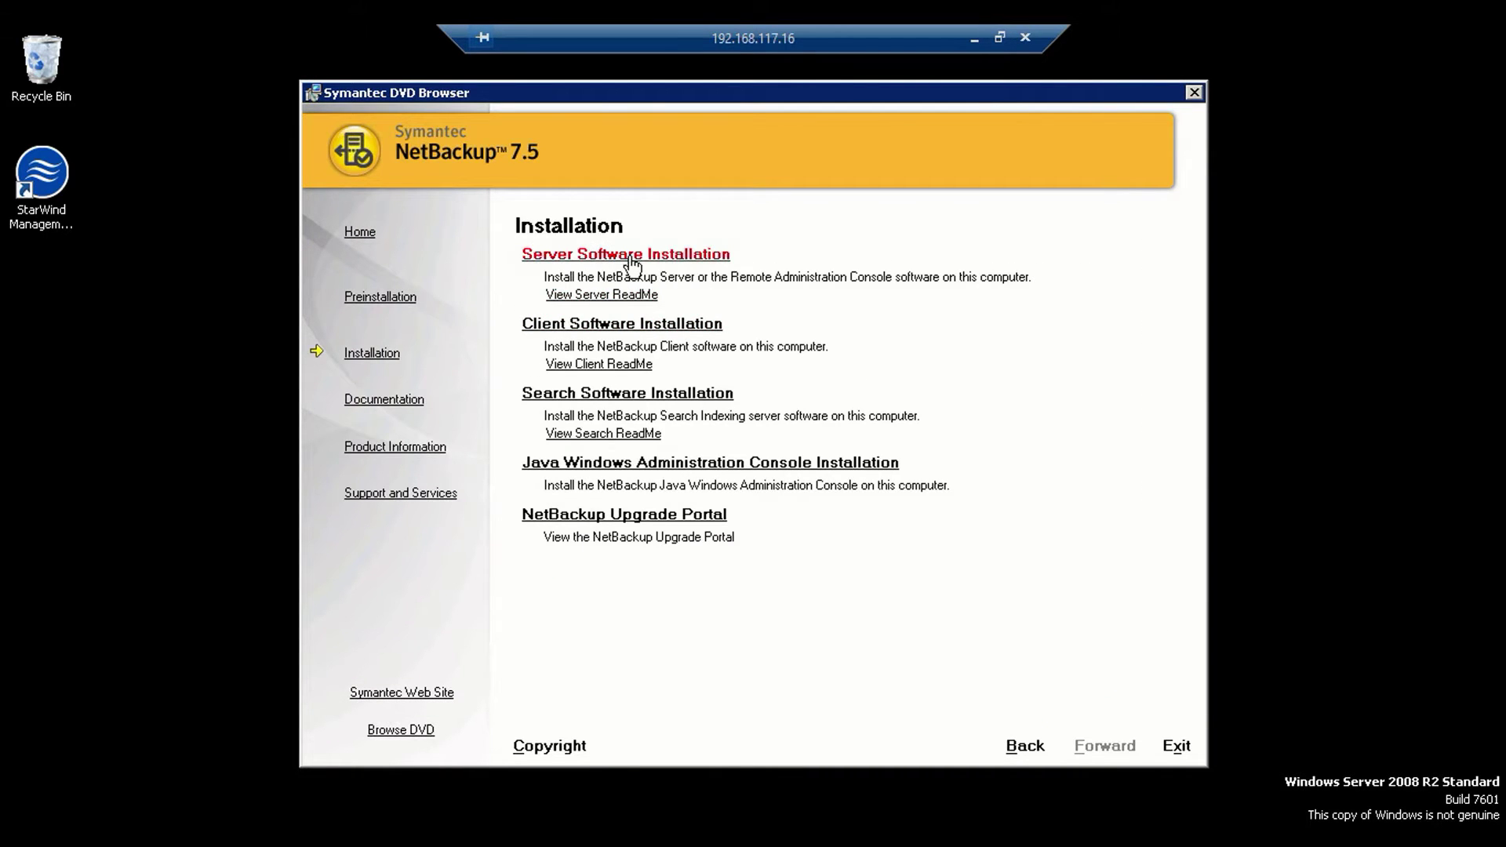
left_click(794, 254)
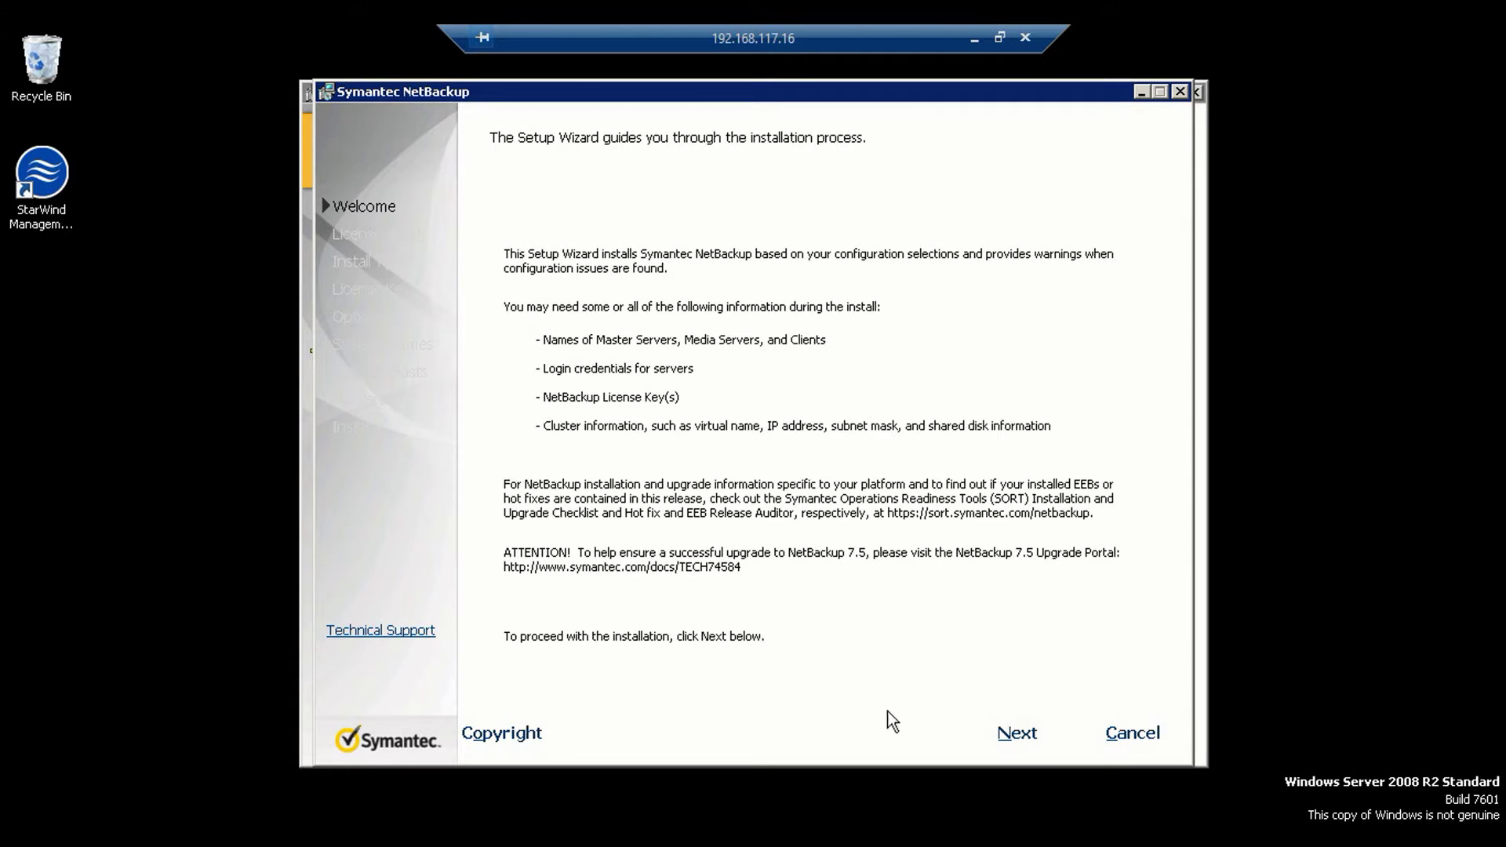
left_click(1007, 731)
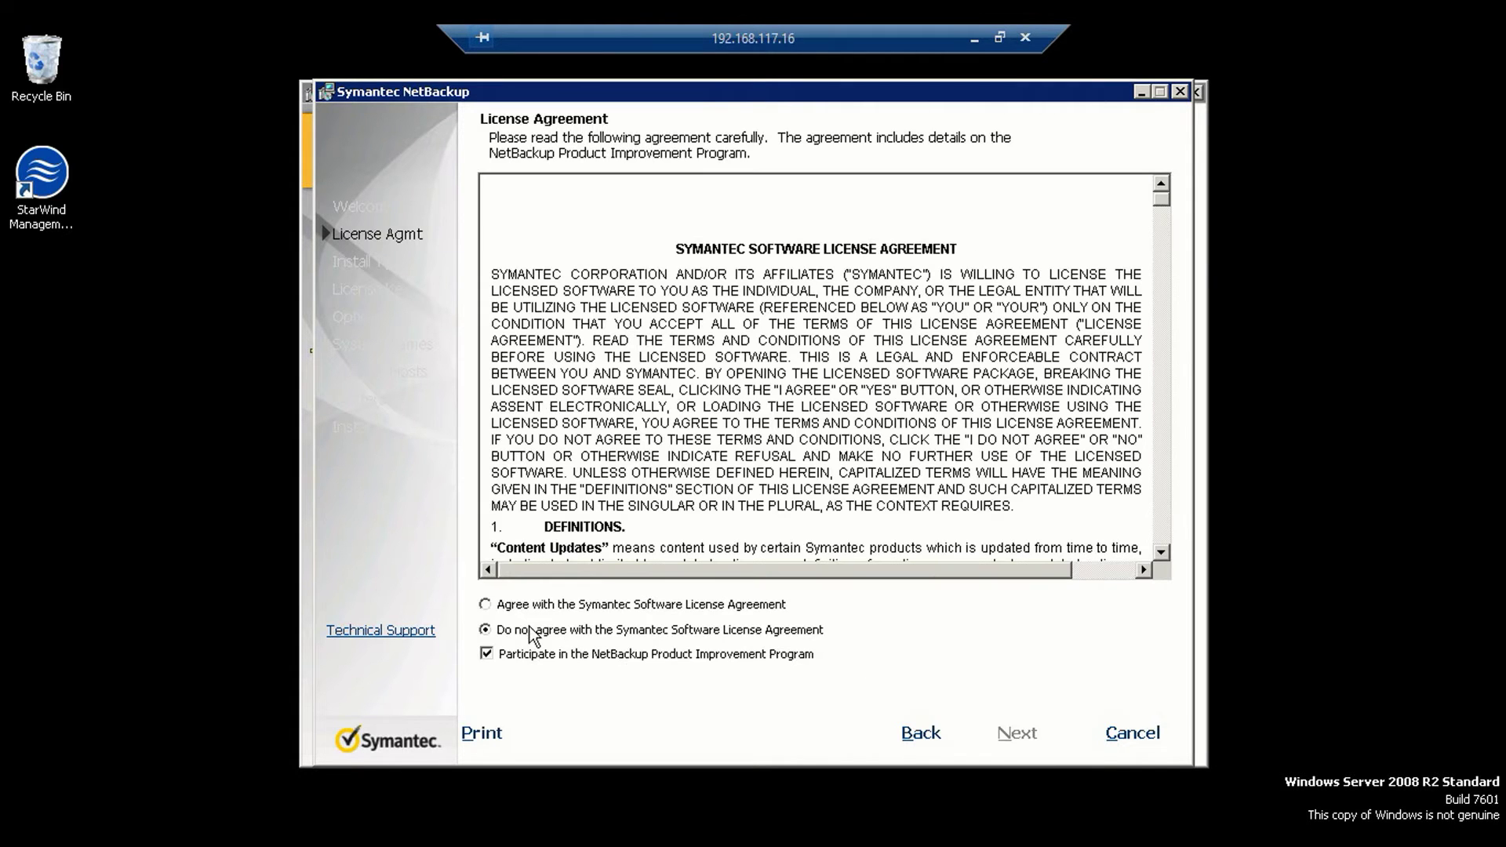
left_click(501, 605)
left_click(1023, 741)
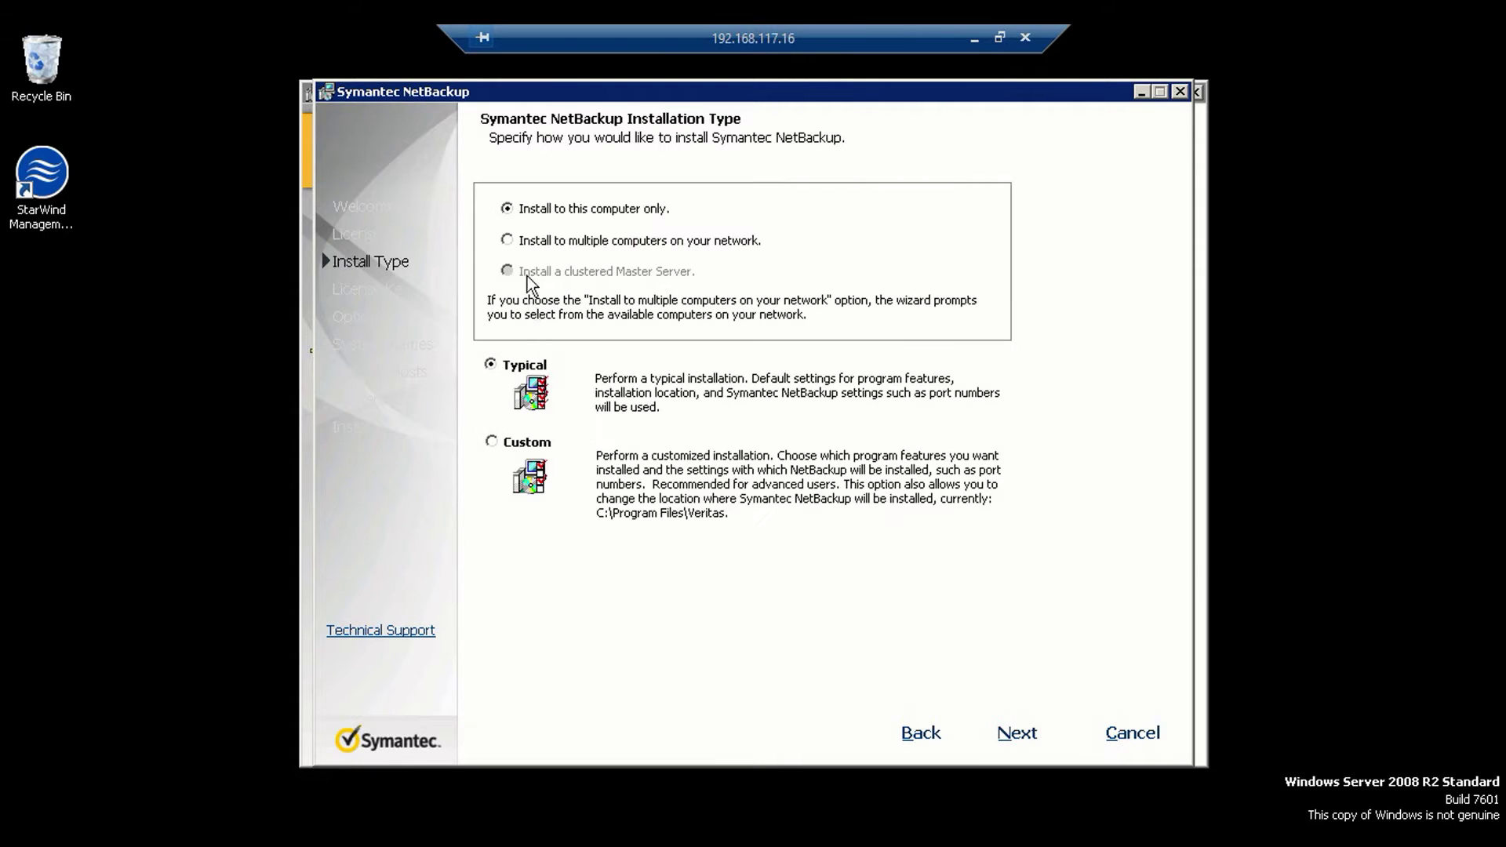
Choose a custom installation on this computer only and include the Server Debugger Symbols feature.
left_click(506, 445)
left_click(1010, 738)
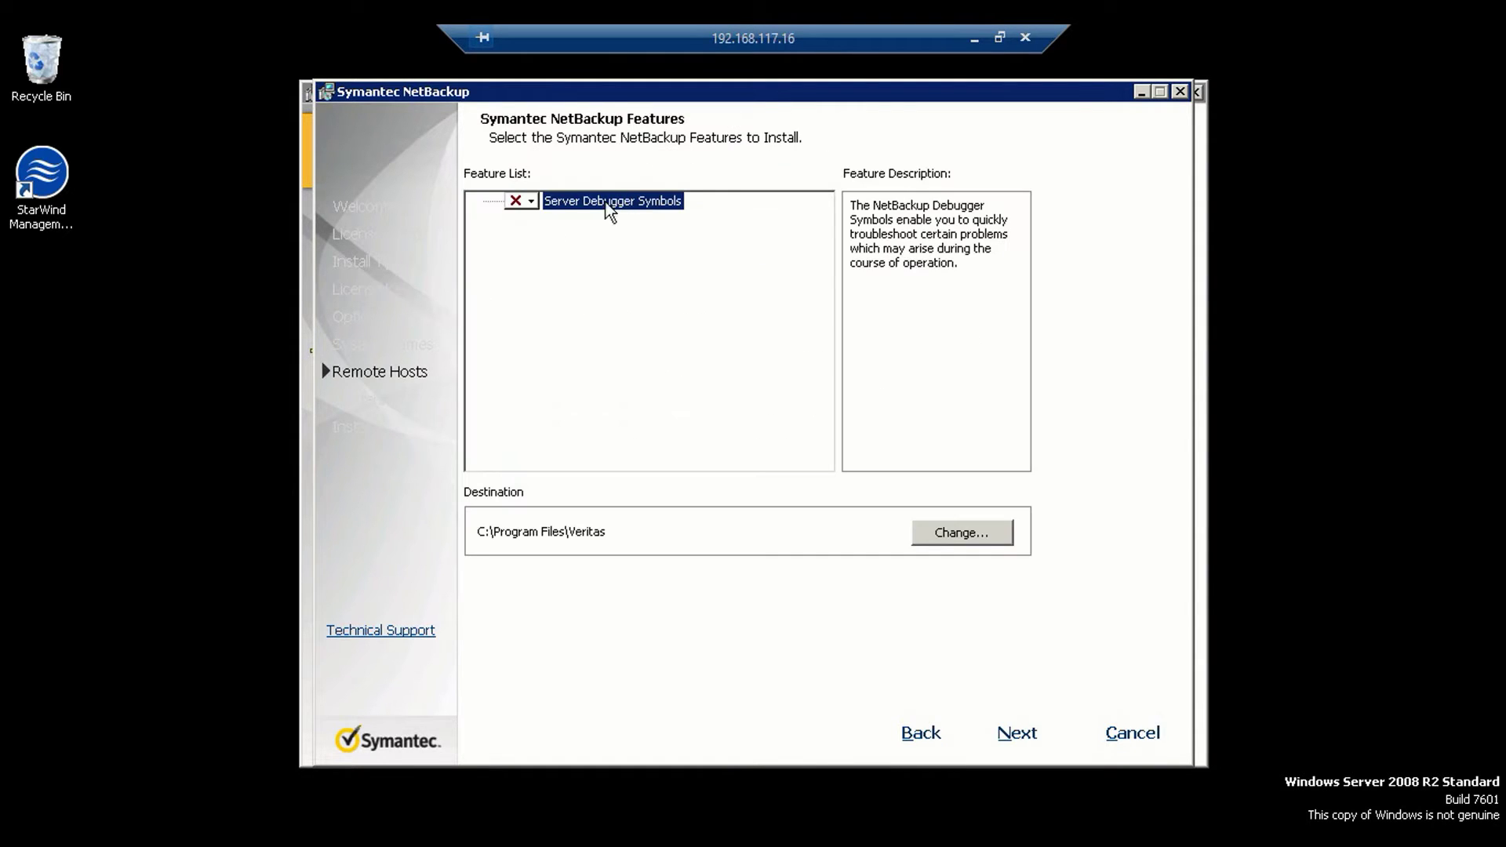
left_click(525, 202)
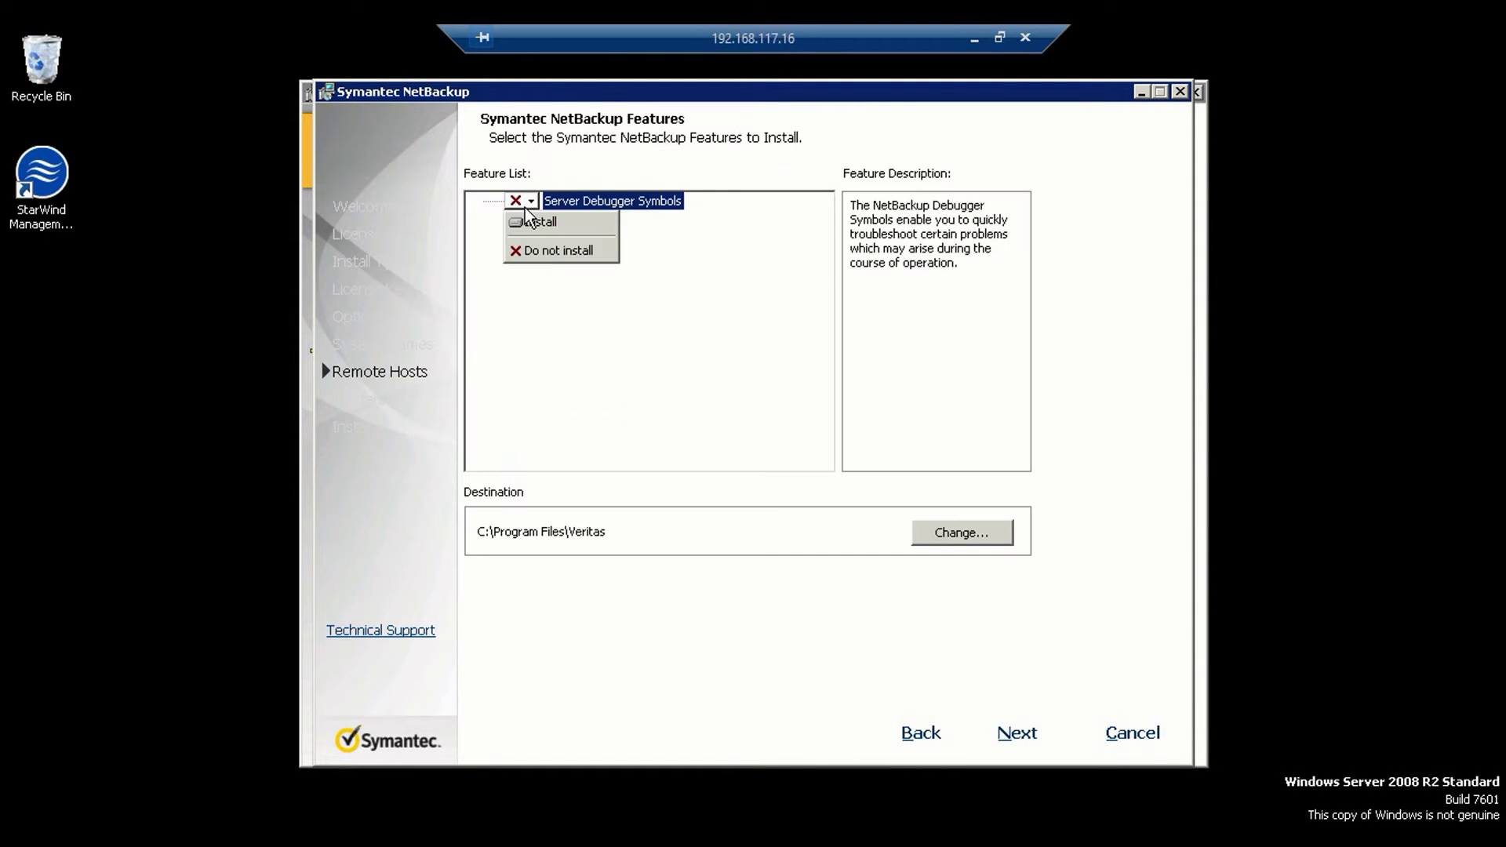
left_click(543, 223)
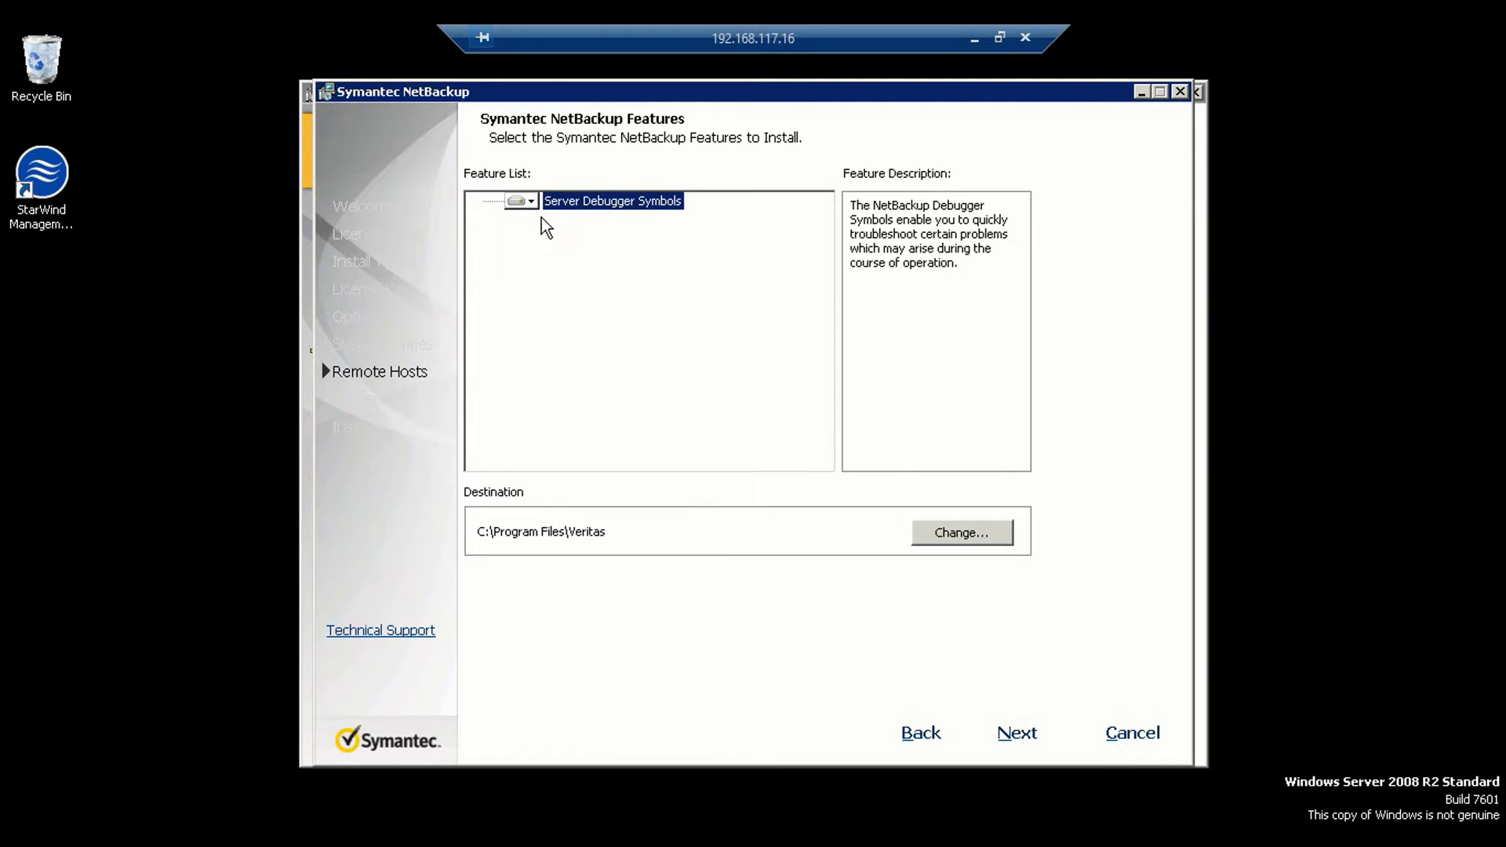
left_click(1016, 735)
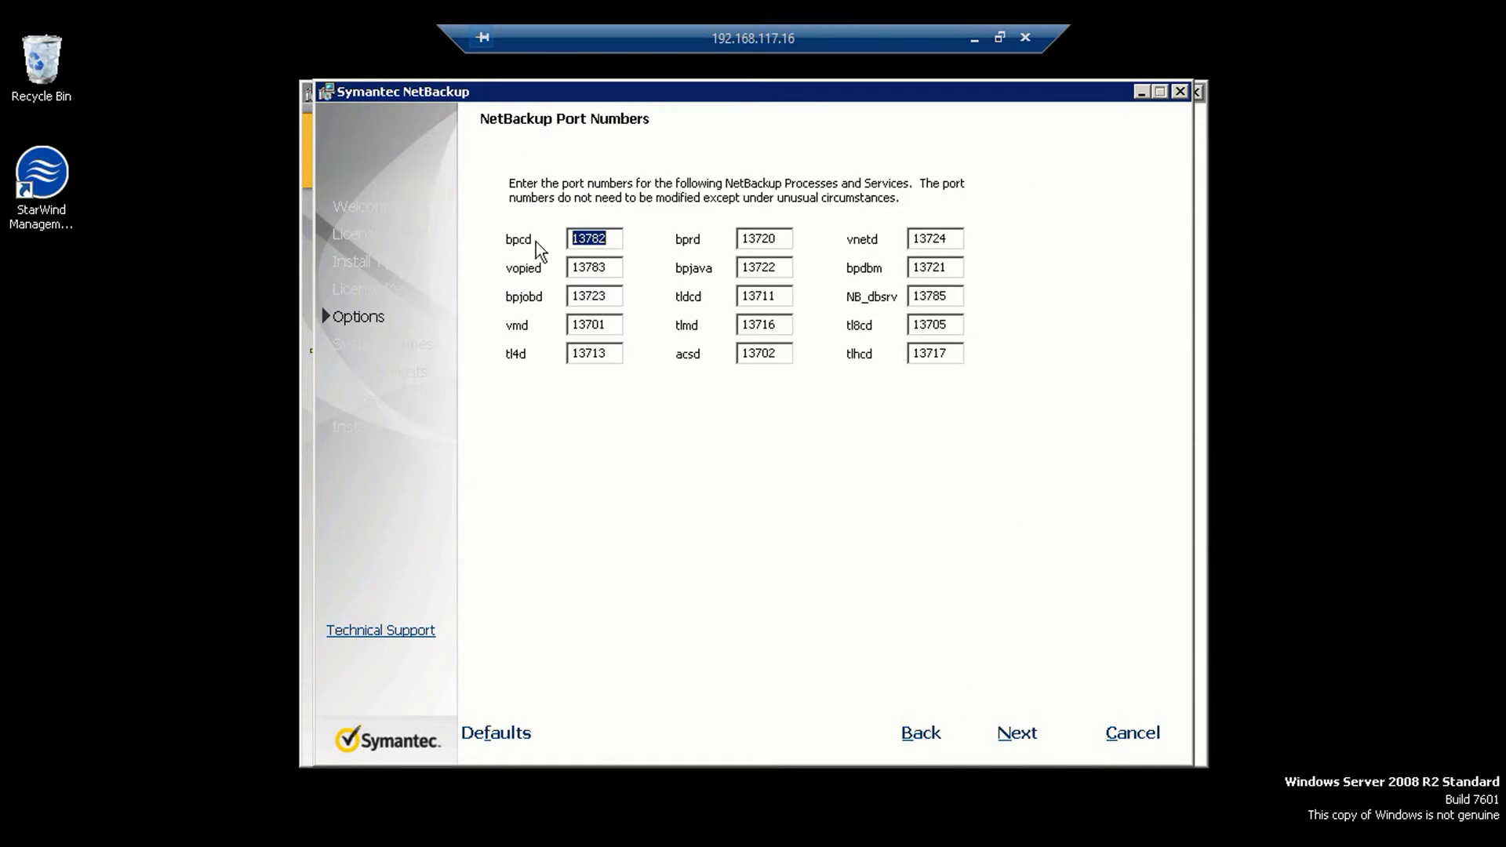
Keep the default port numbers and run the NetBackup services under the administrator account, entering its password and the domain NETBKP-SAN-SVR.
left_click(996, 730)
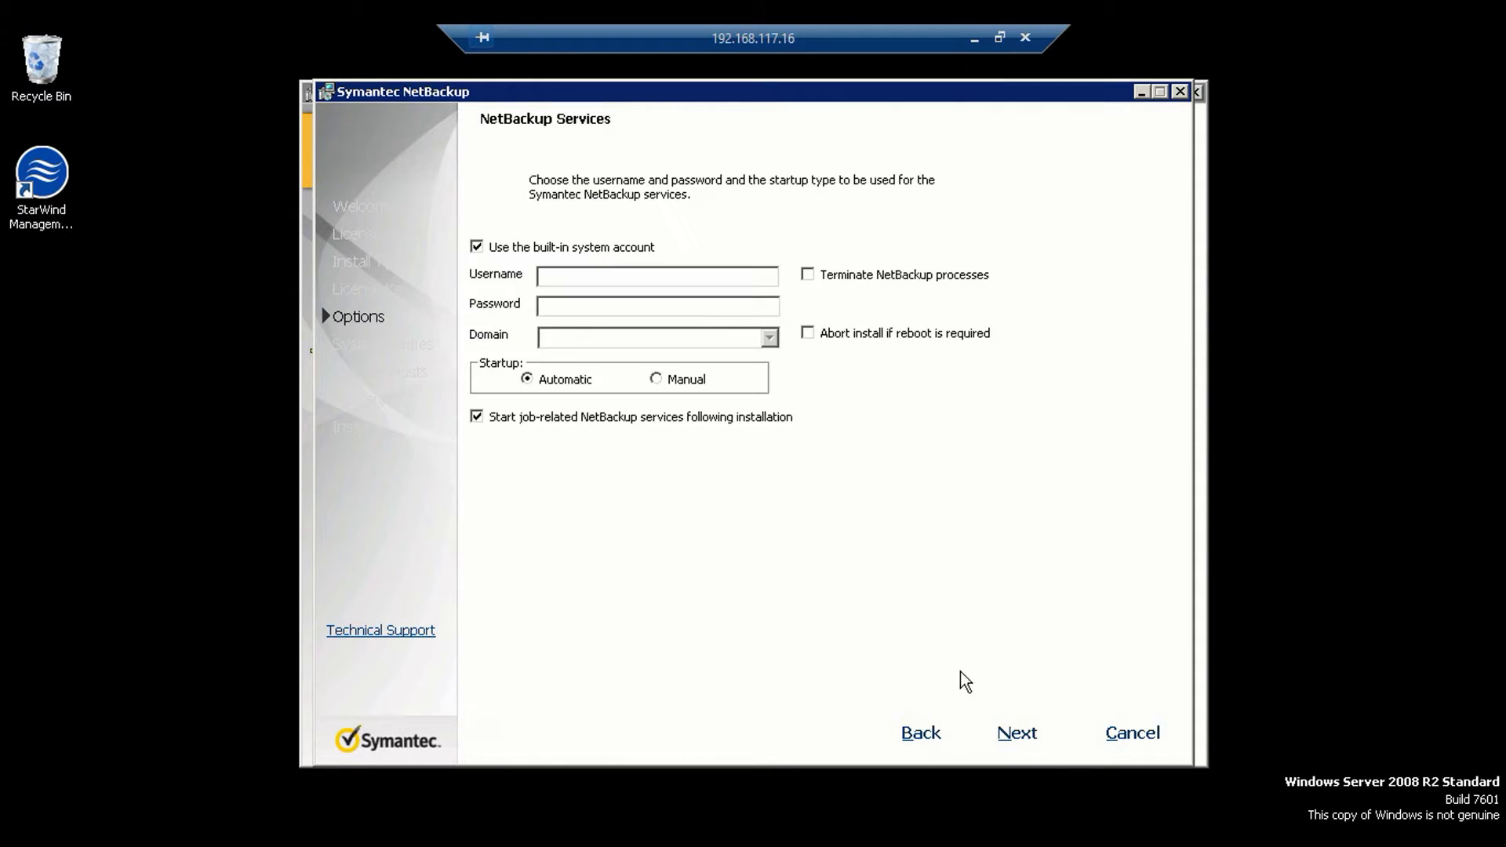
left_click(487, 251)
left_click(575, 274)
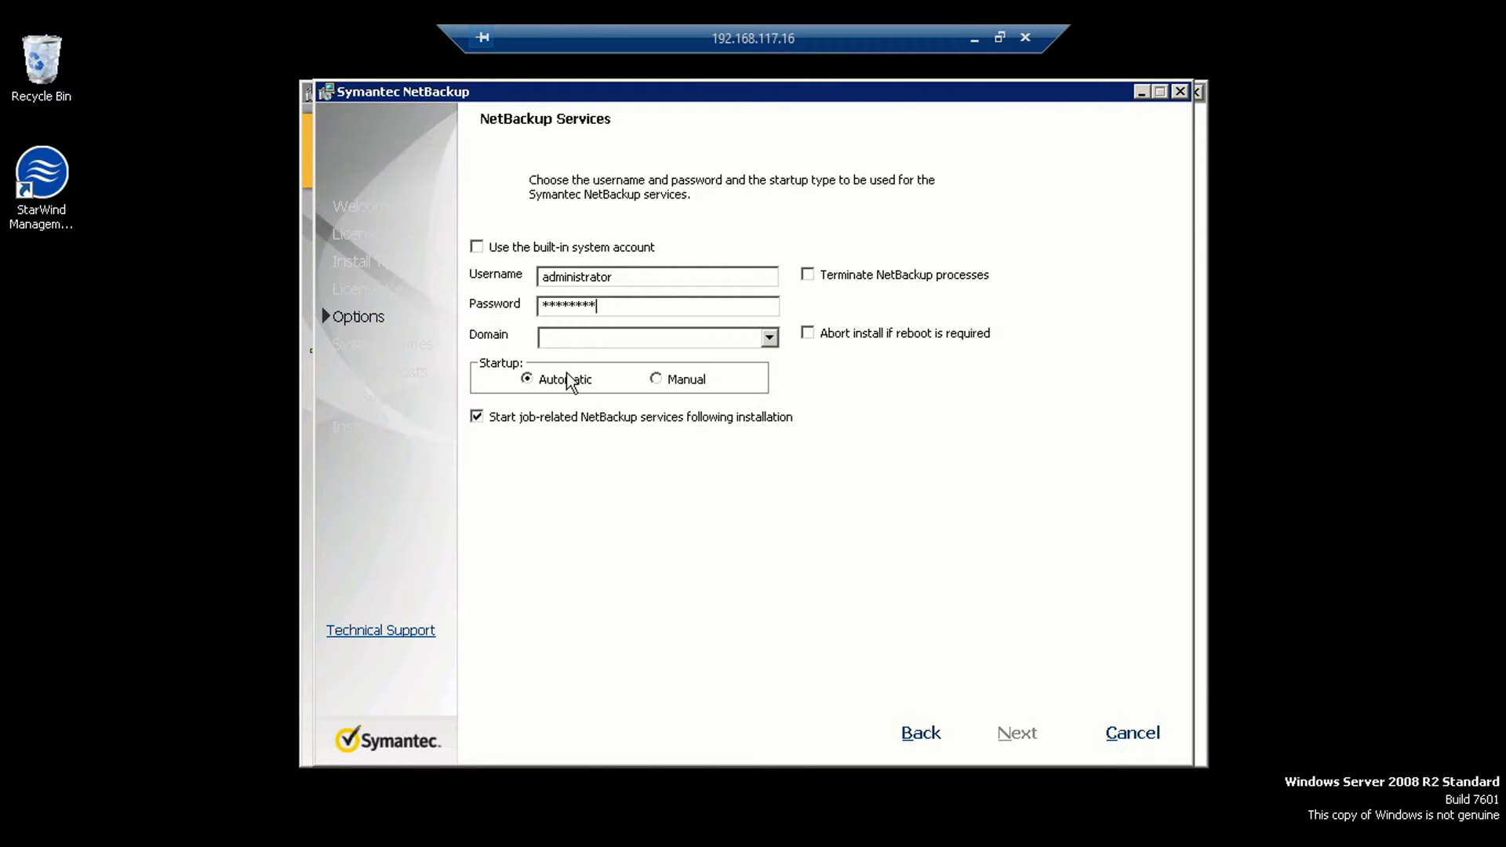
left_click(760, 338)
left_click(771, 338)
left_click(709, 359)
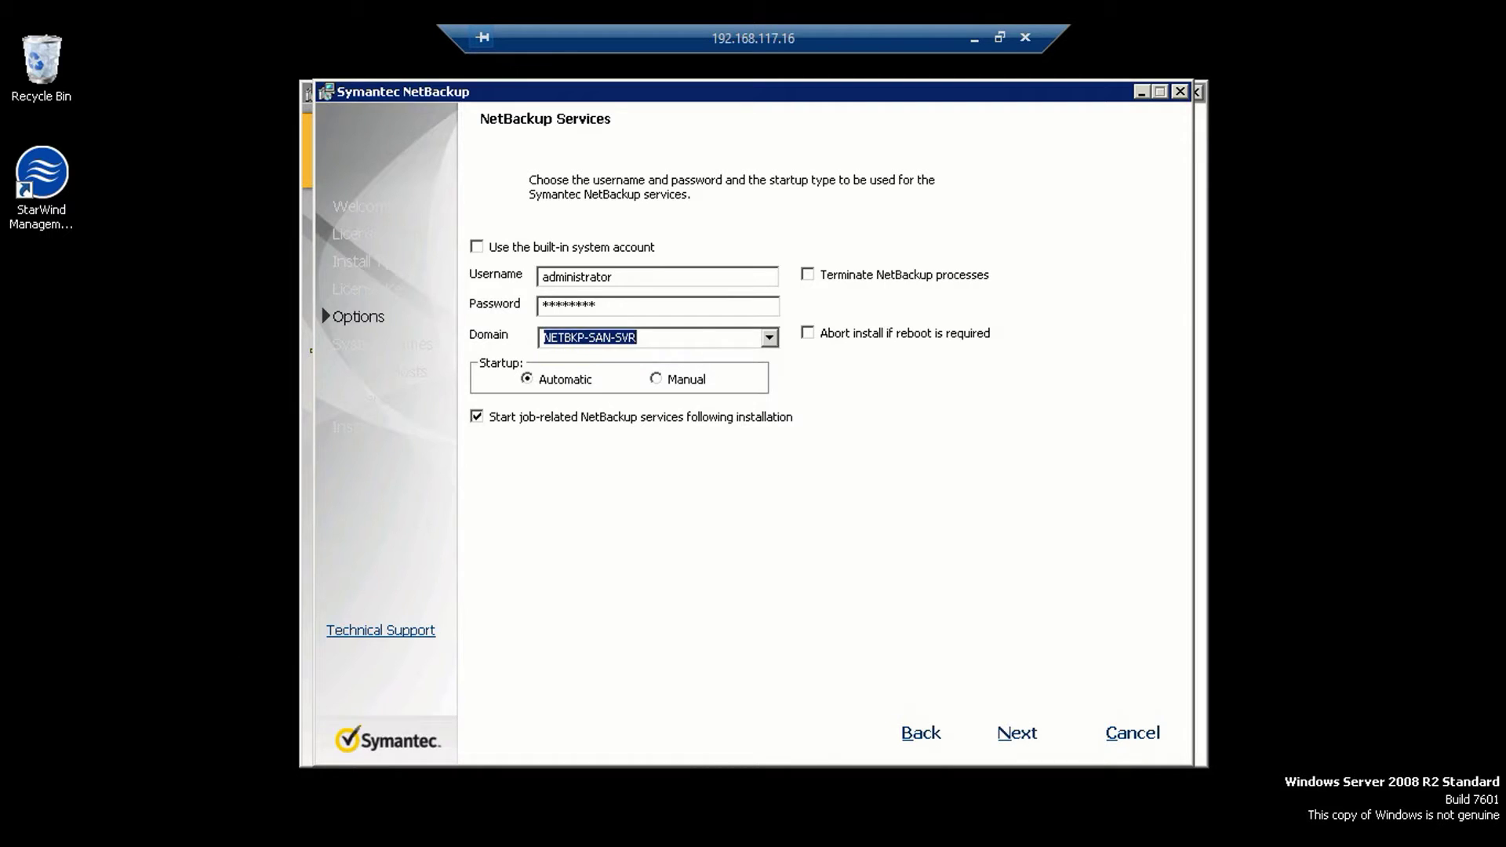
Check the computer name in the Windows system properties and return to the setup wizard.
key("super")
right_click(396, 496)
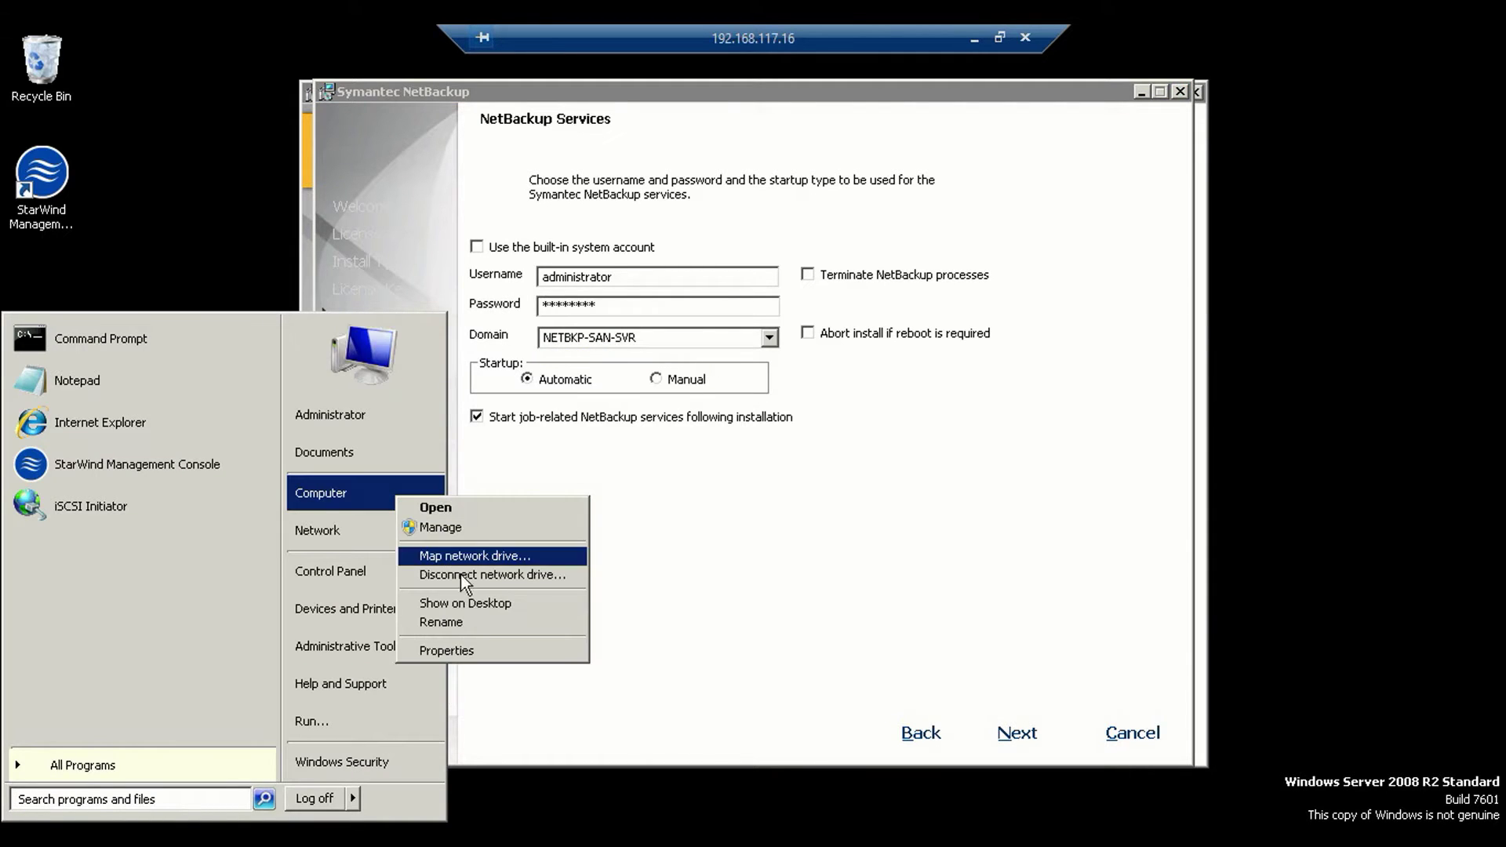
left_click(489, 660)
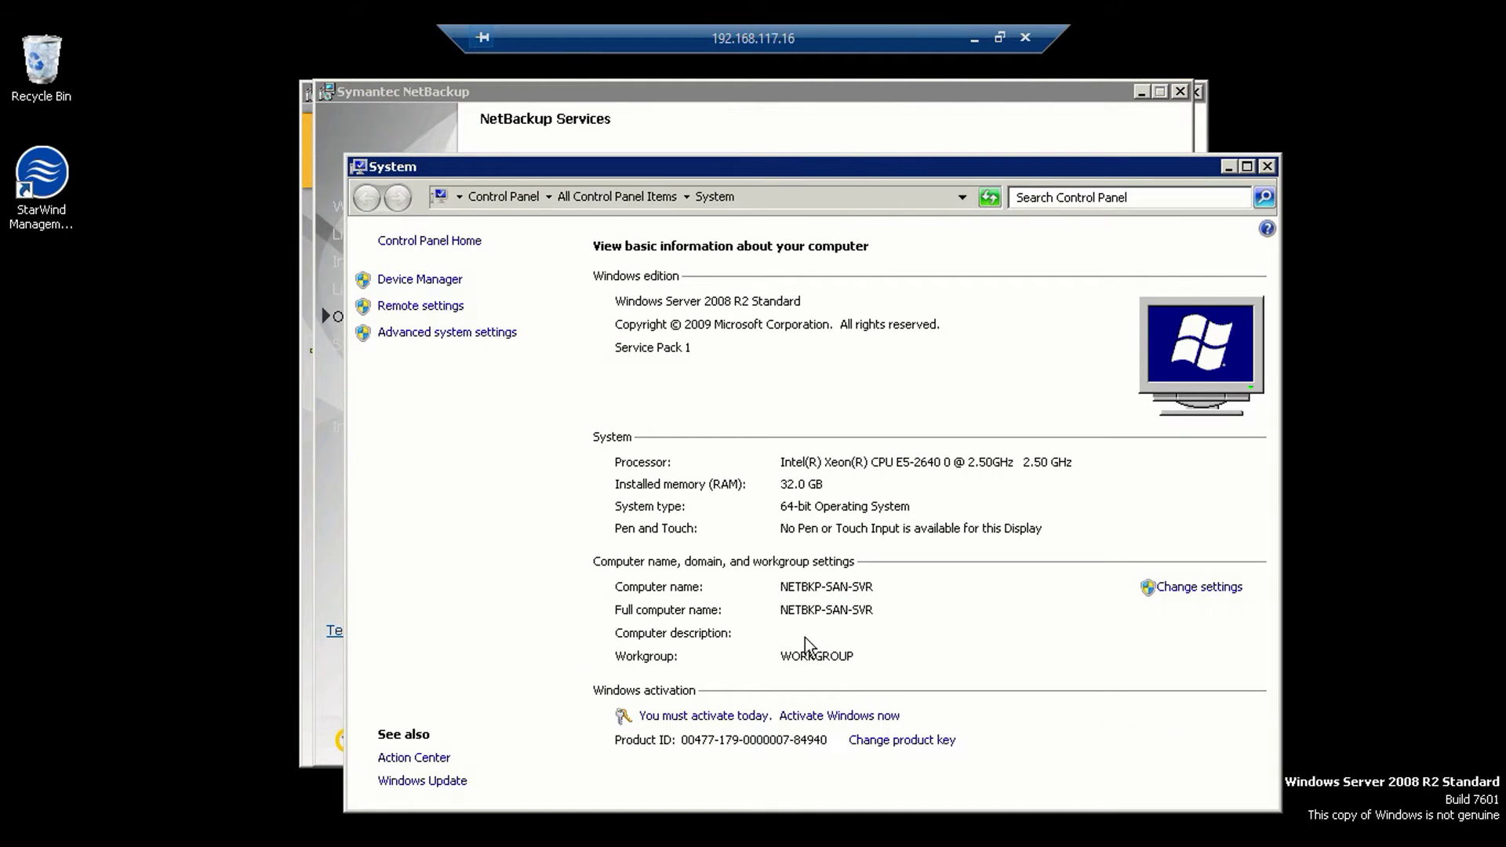
left_click(1268, 166)
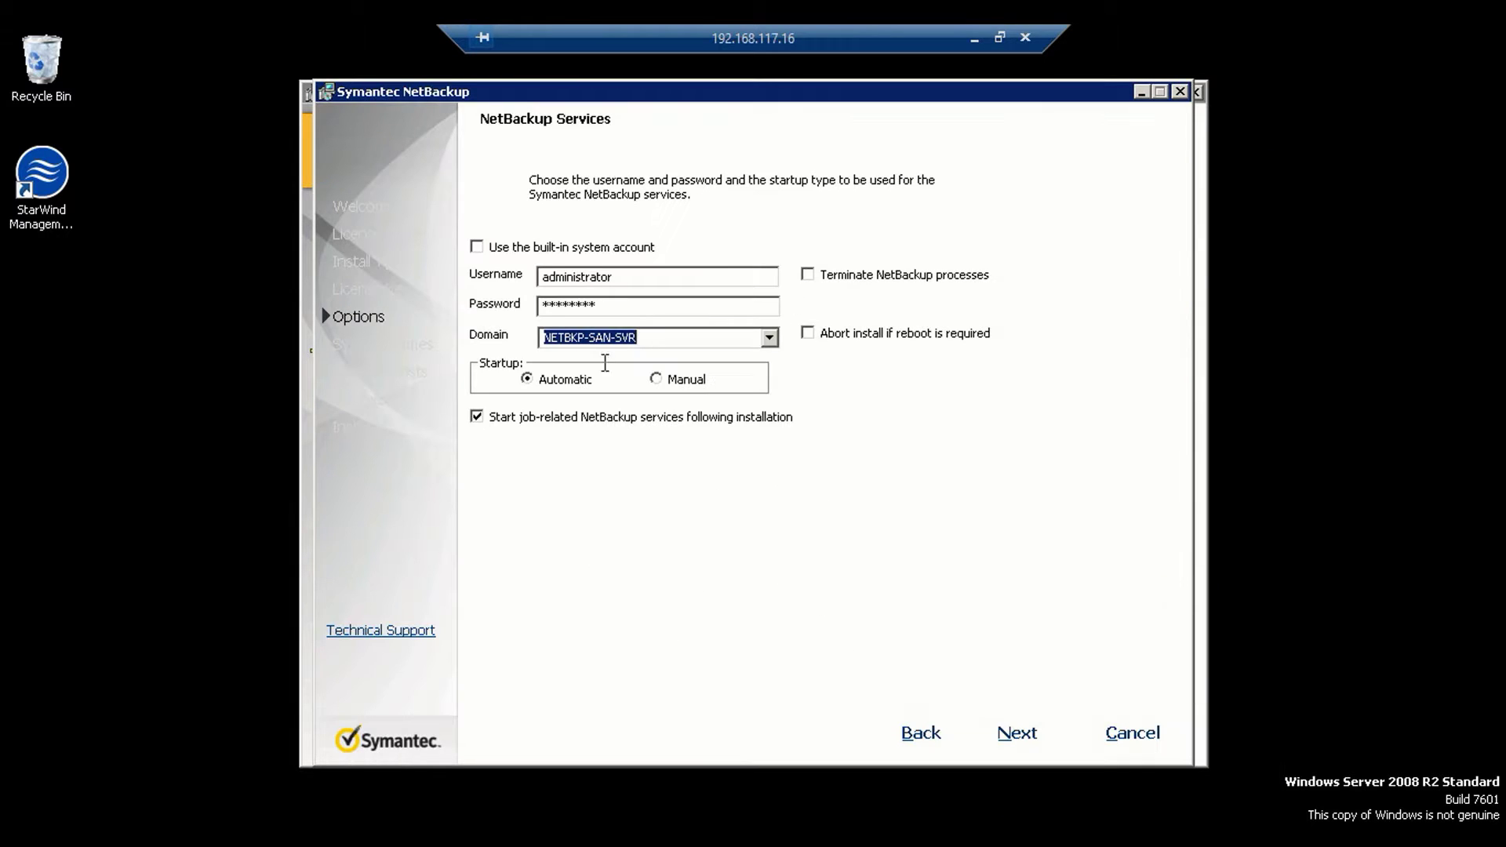
Accept the service settings and the proposed server names, and start the installation after reviewing its summary.
left_click(1010, 741)
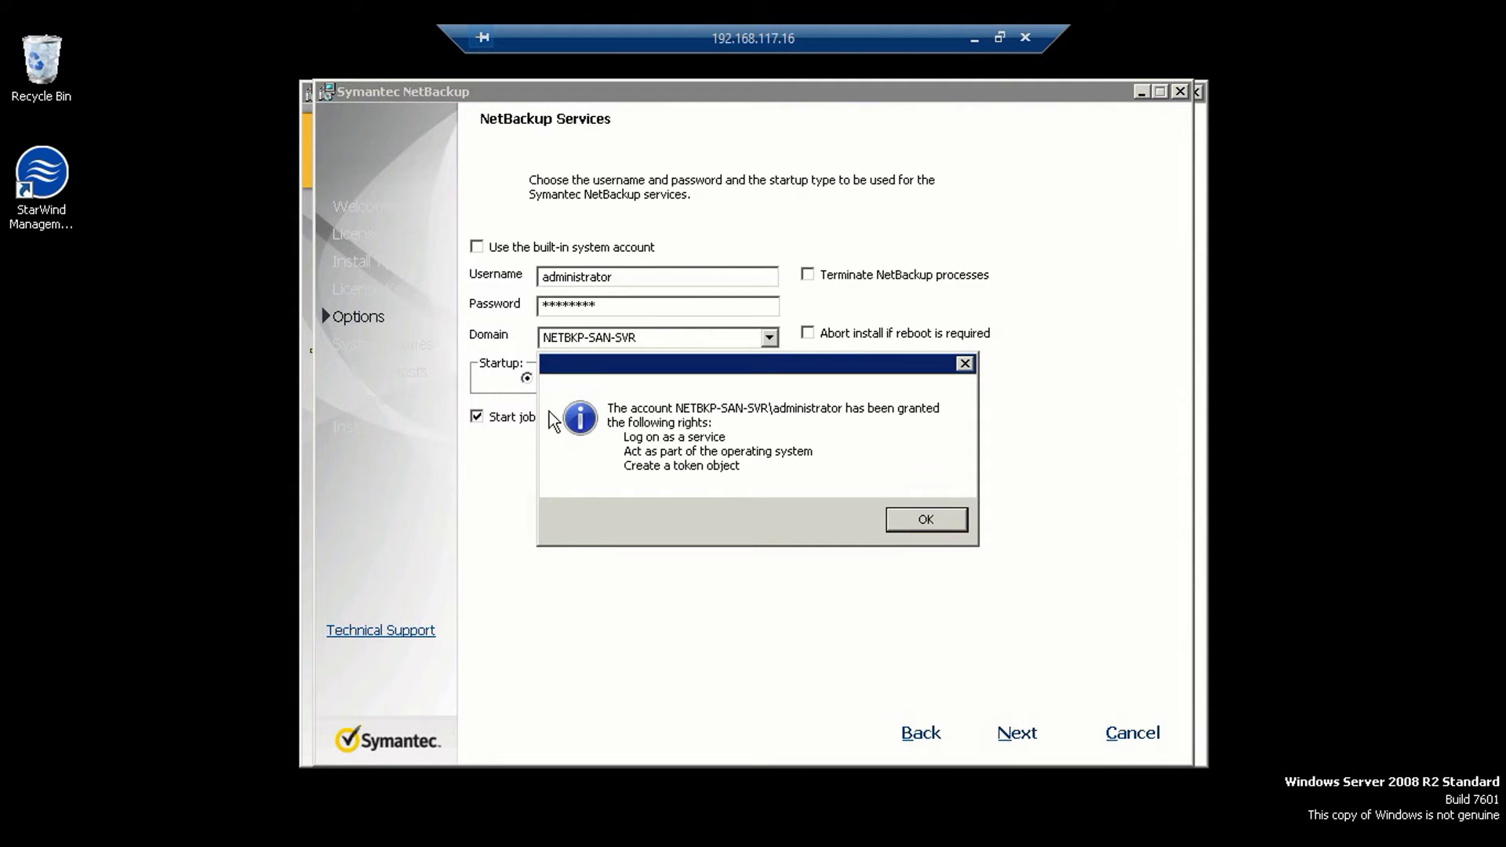
left_click(906, 522)
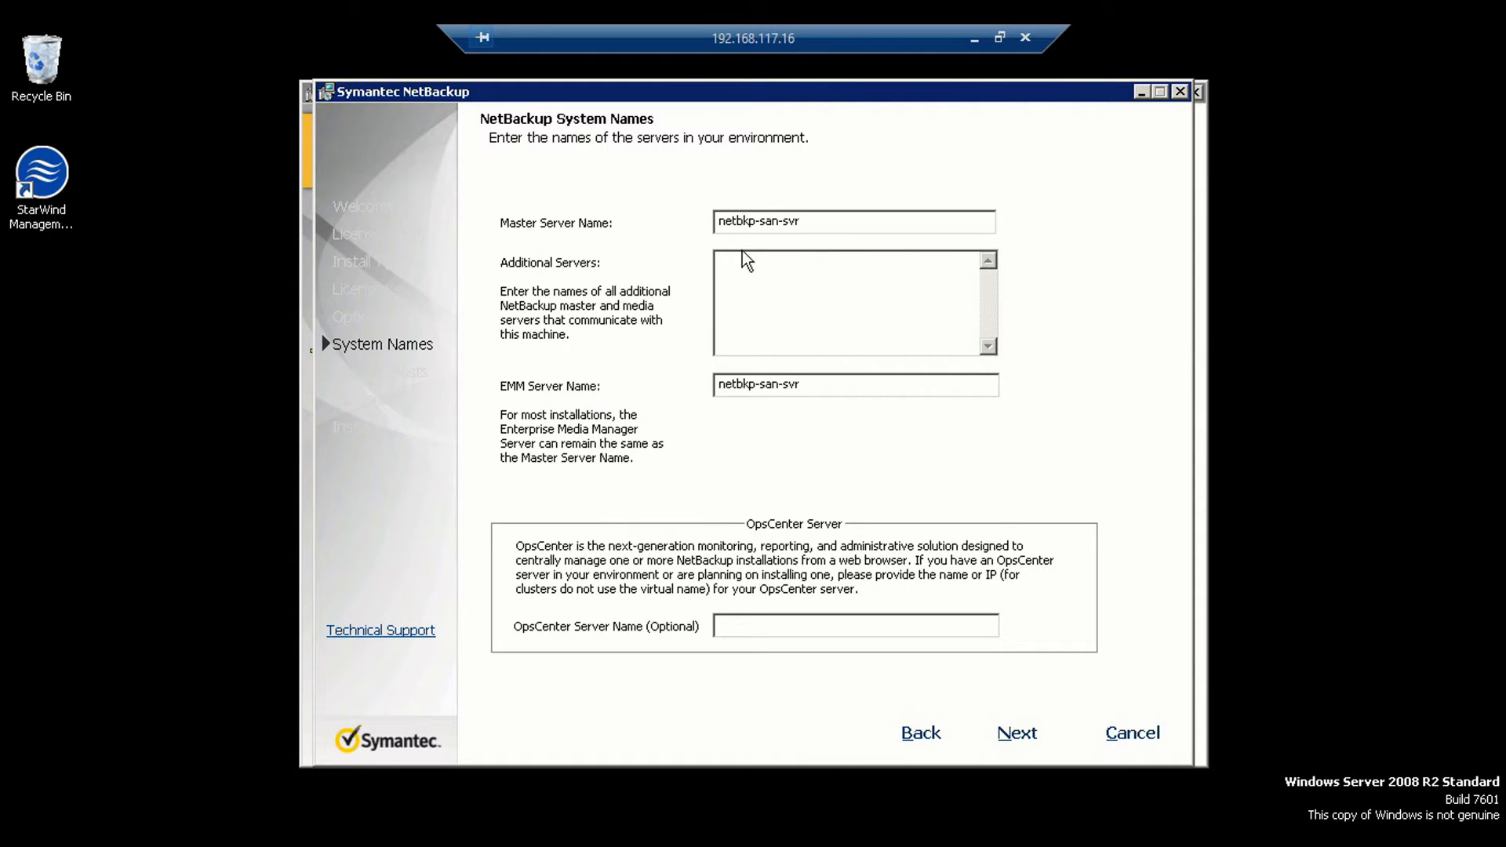
left_click(1016, 732)
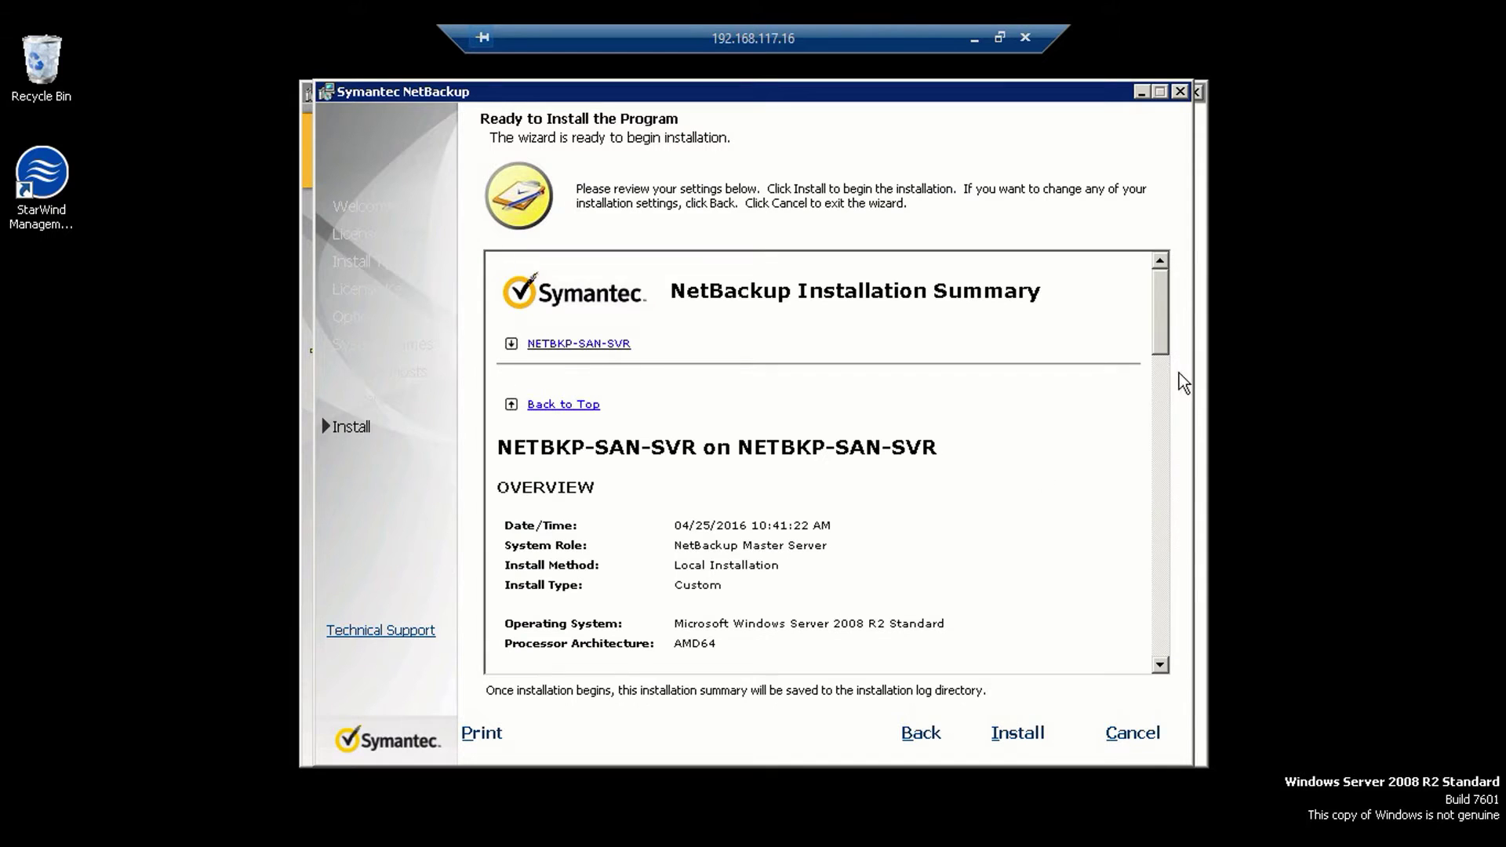
left_click_drag(1163, 305, 1203, 637)
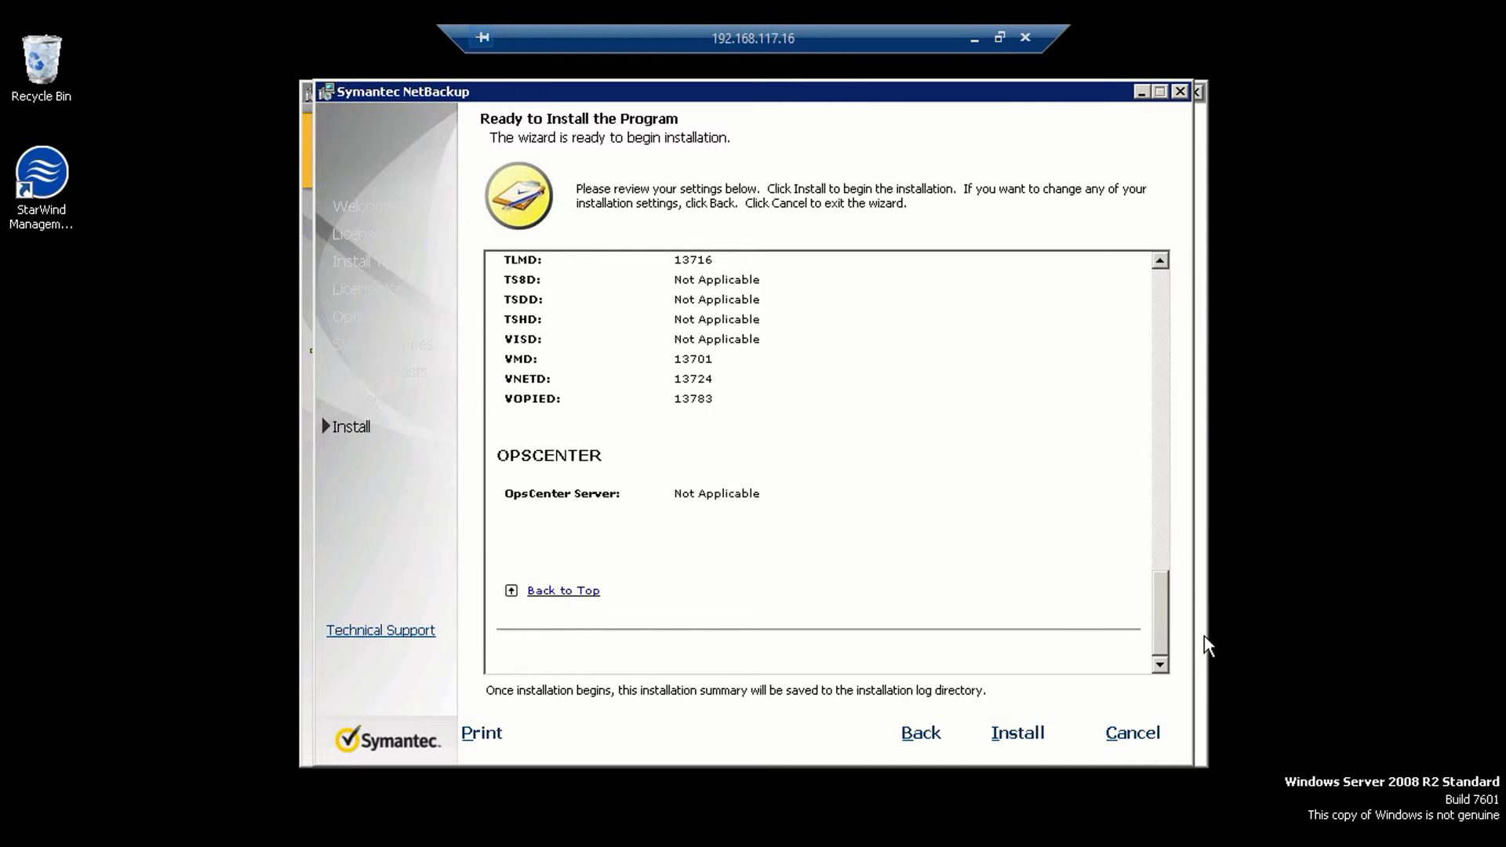
left_click(1013, 736)
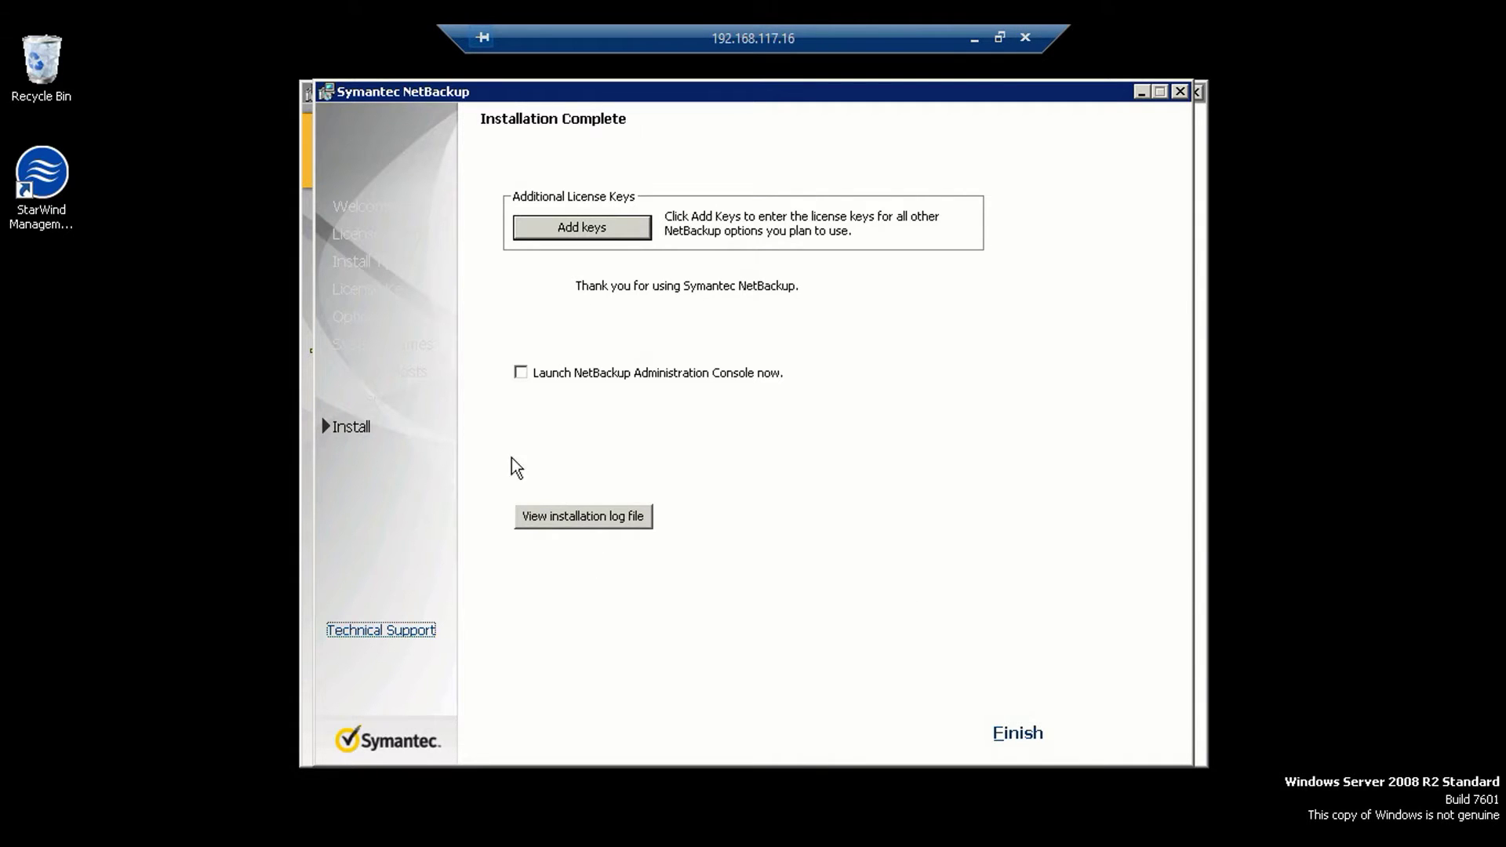
Open the installation log file, postponing the Internet Explorer 8 setup and adding about:internet to the trusted sites.
left_click(589, 521)
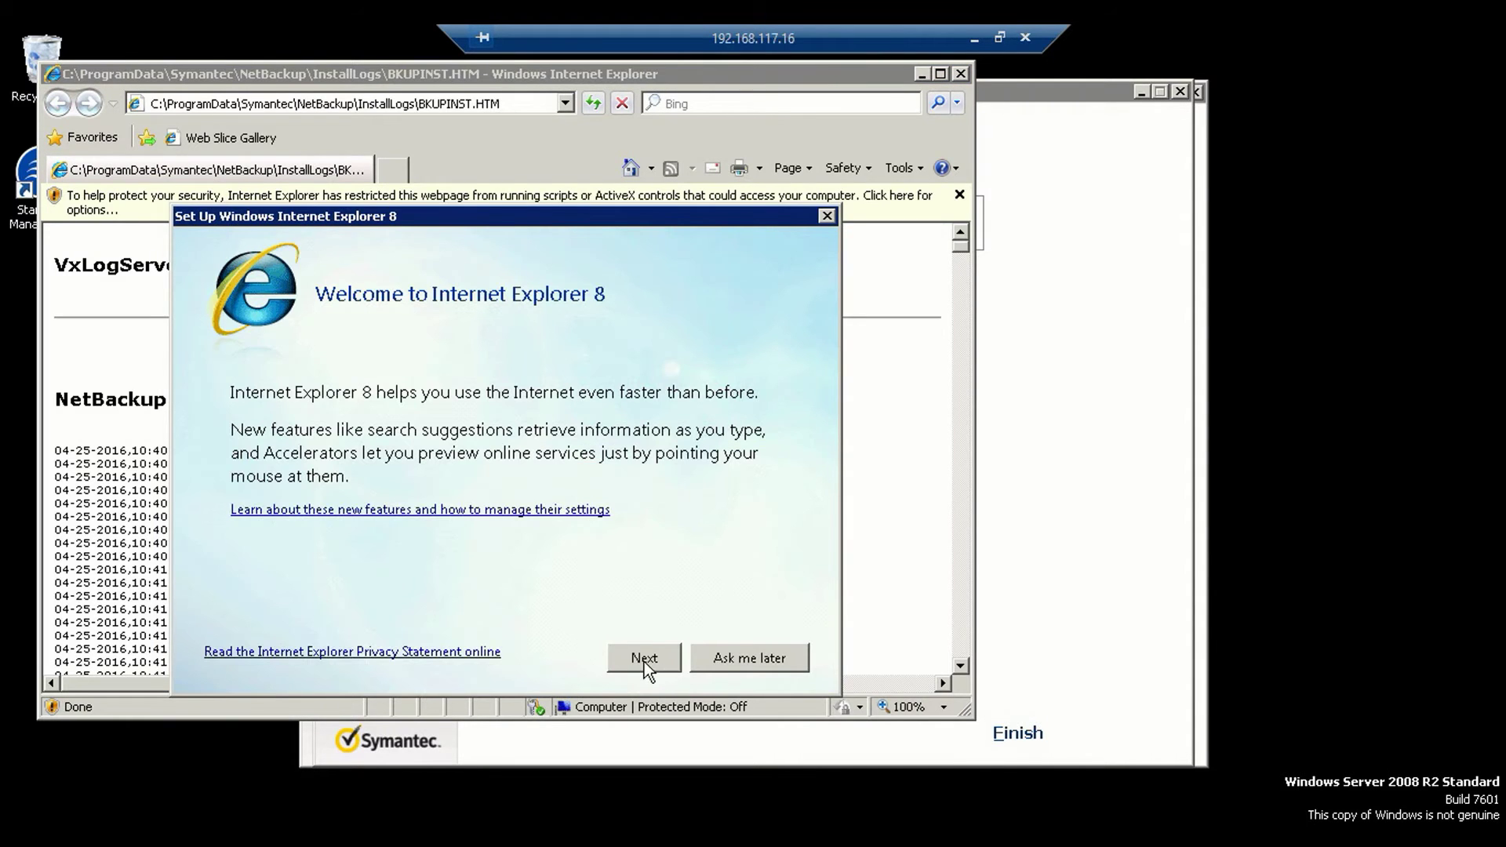
left_click(764, 667)
left_click(925, 462)
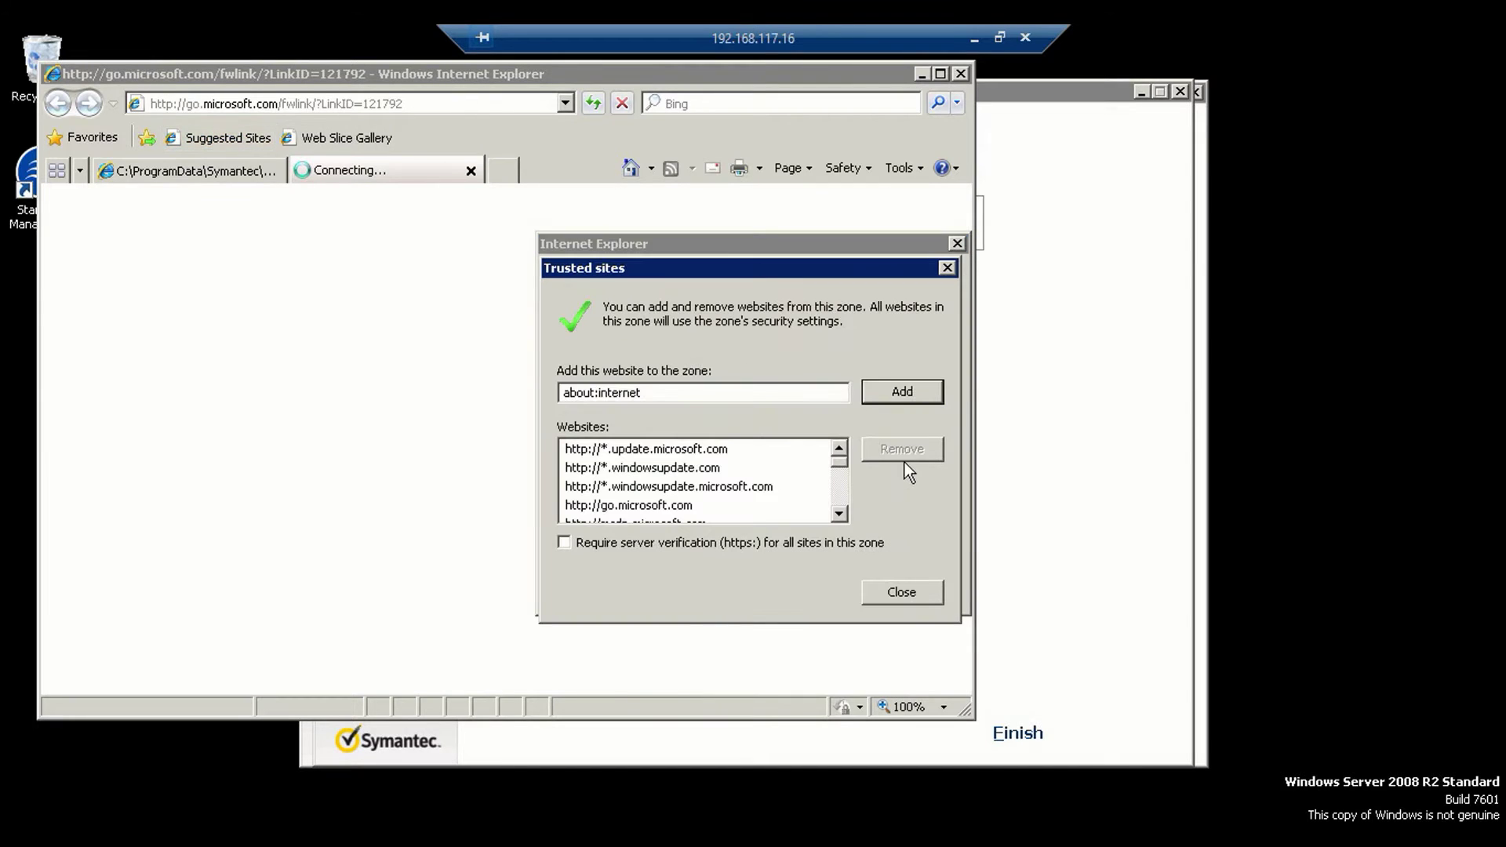
left_click(910, 397)
left_click(902, 593)
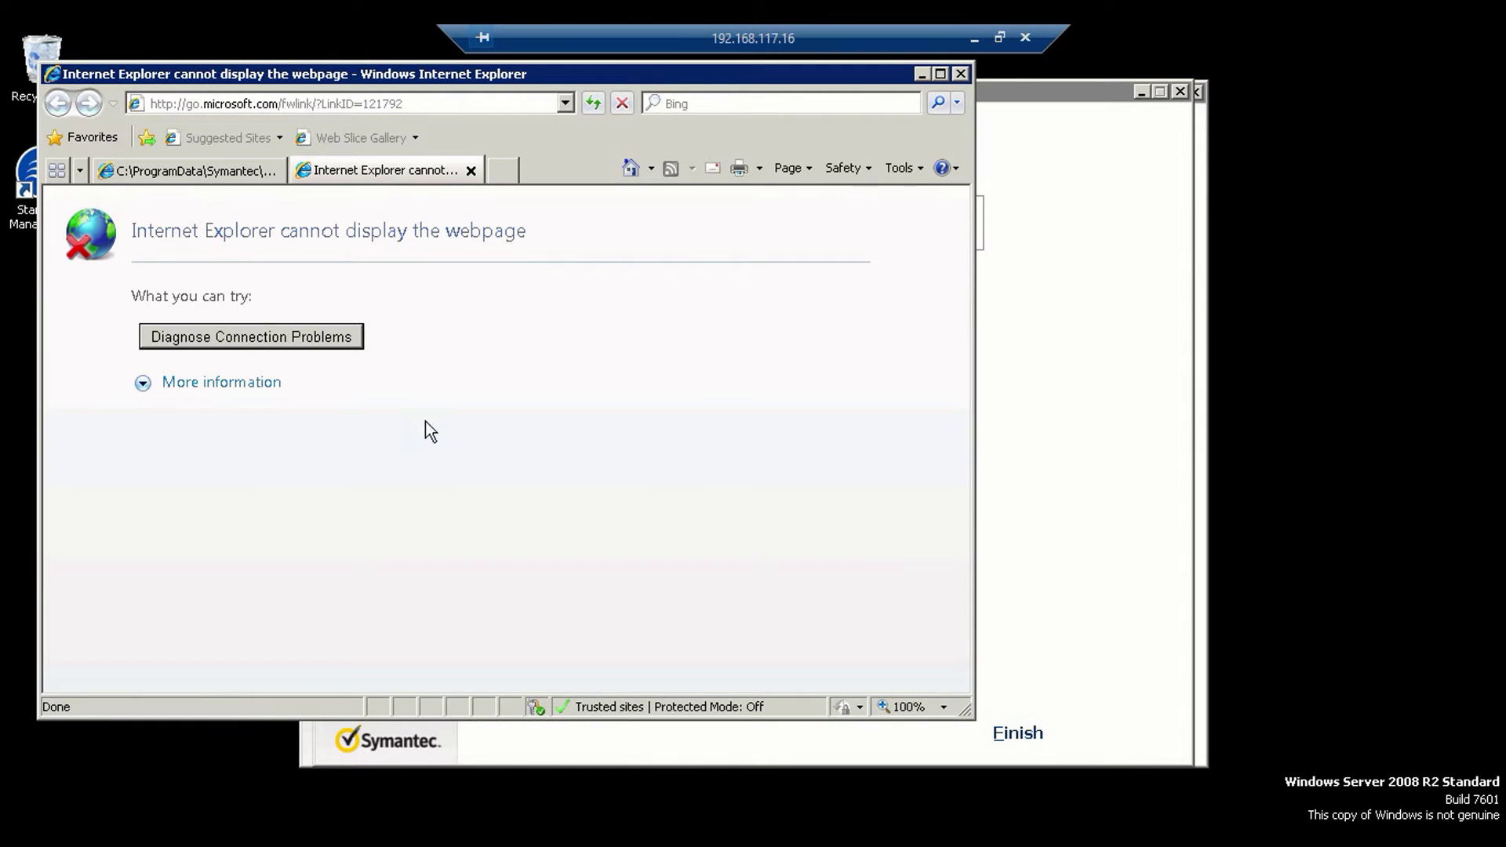
Read through the NetBackup 7.5 Windows installation log in its browser tab.
left_click(239, 171)
scroll(236, 365, "down", 10)
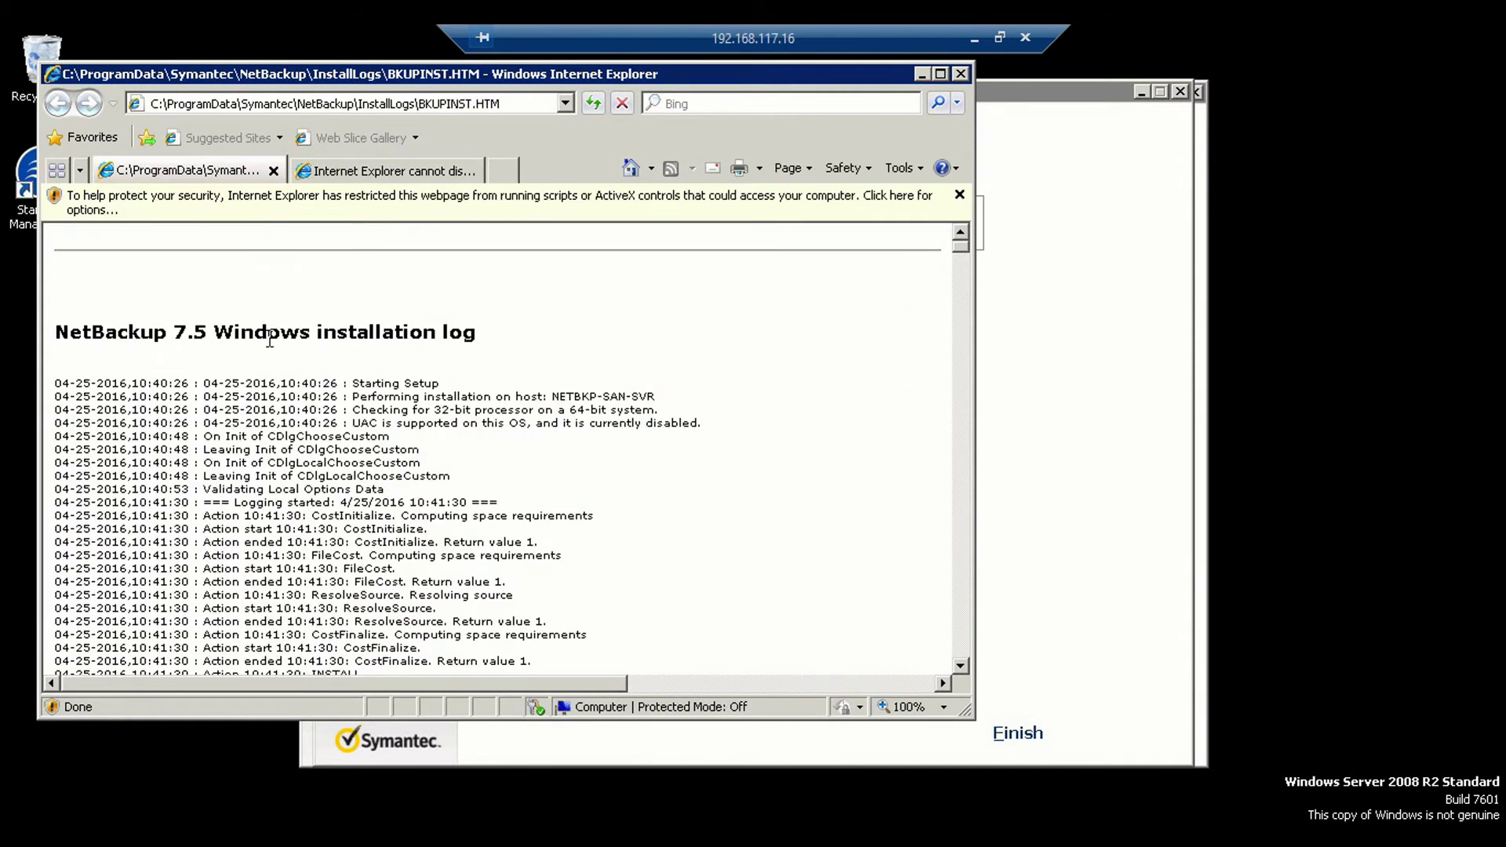
scroll(236, 365, "down", 15)
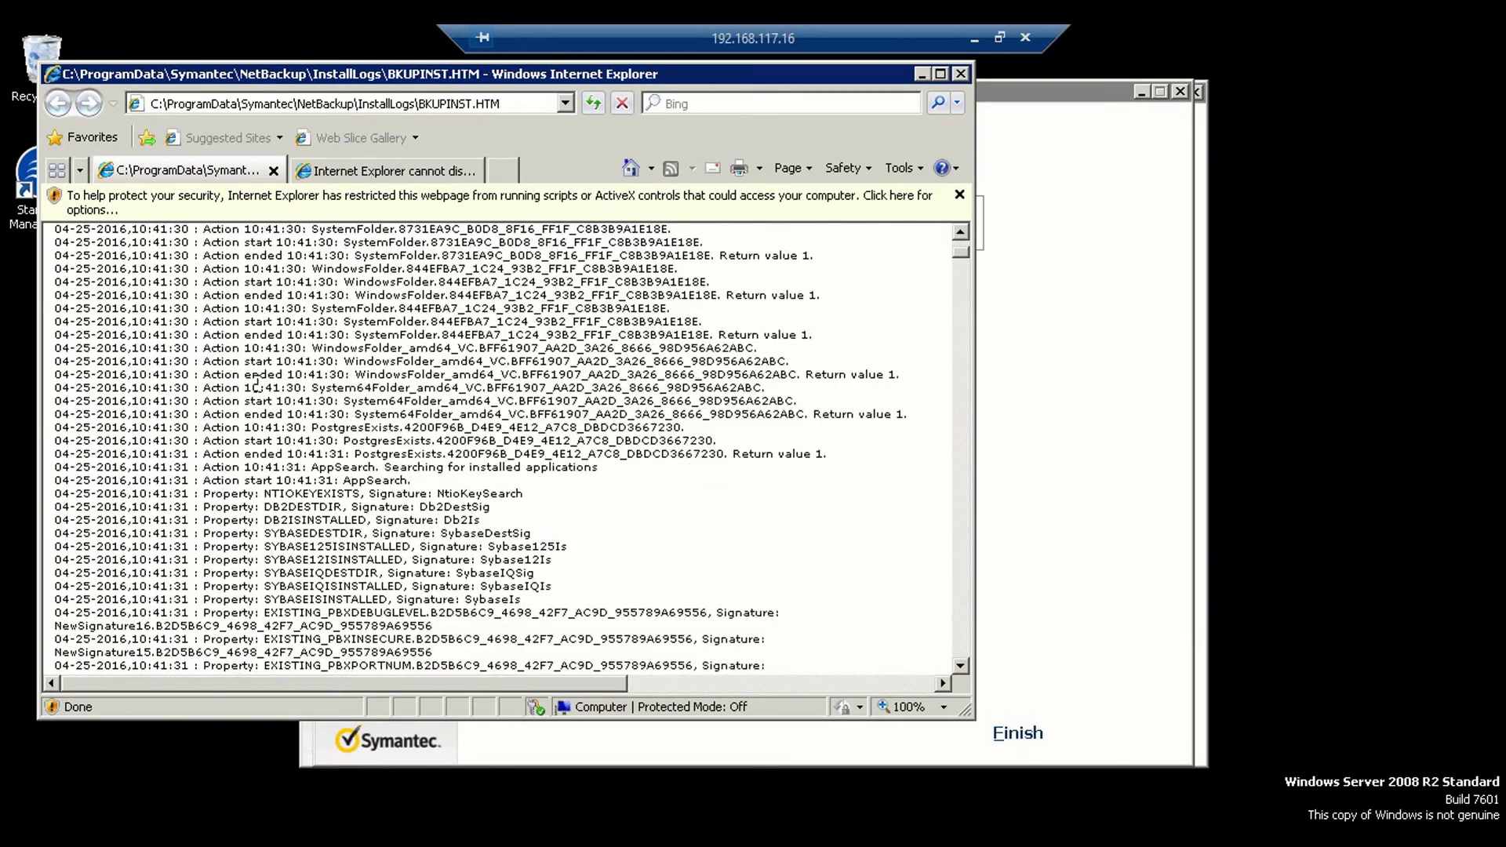
Close the installation log with all its browser tabs and finish the NetBackup setup wizard.
scroll(251, 471, "down", 10)
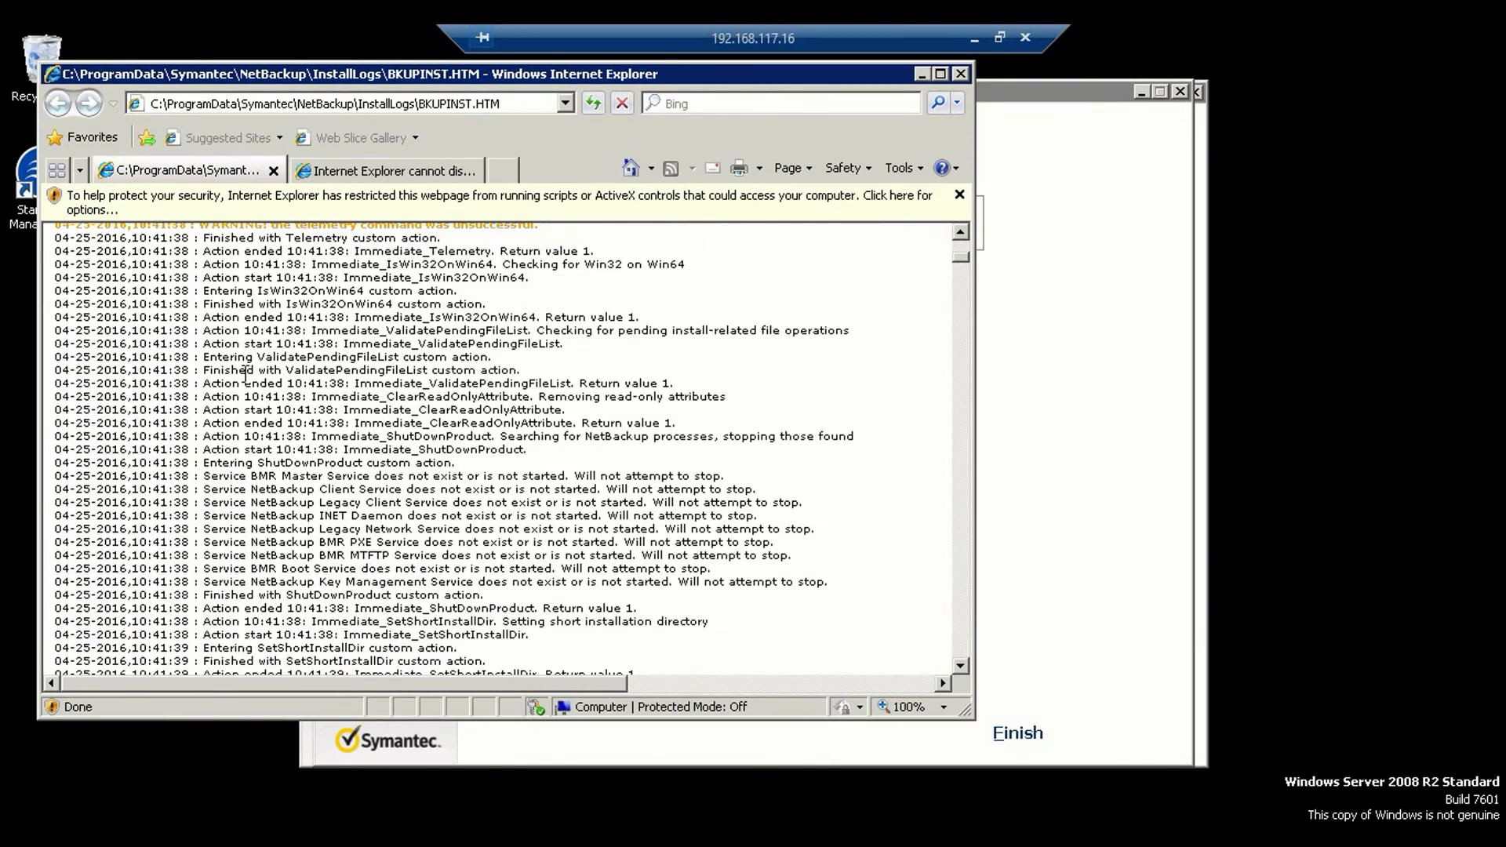
left_click(960, 74)
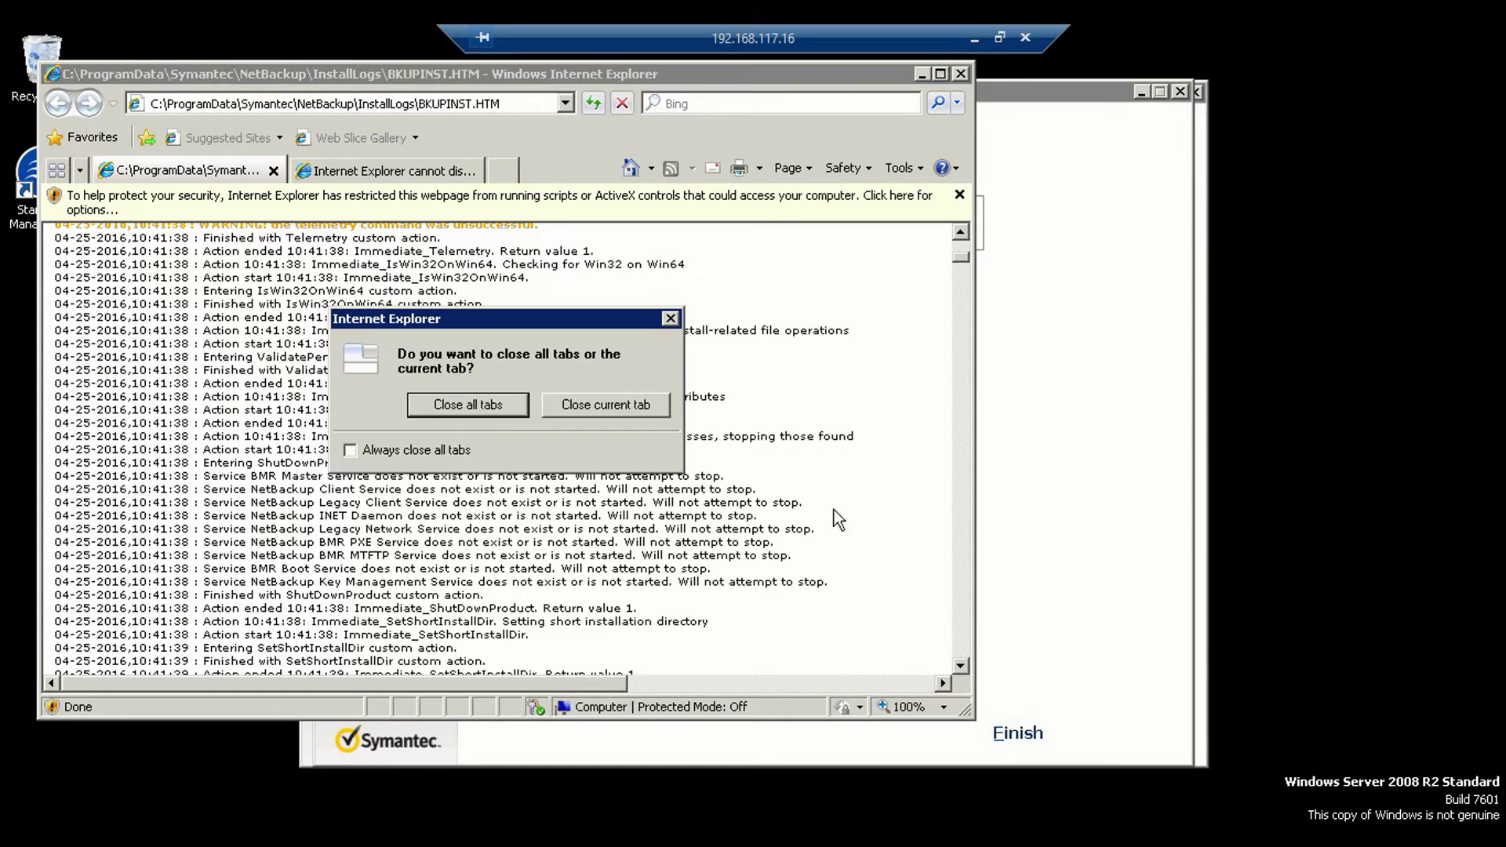
left_click(500, 404)
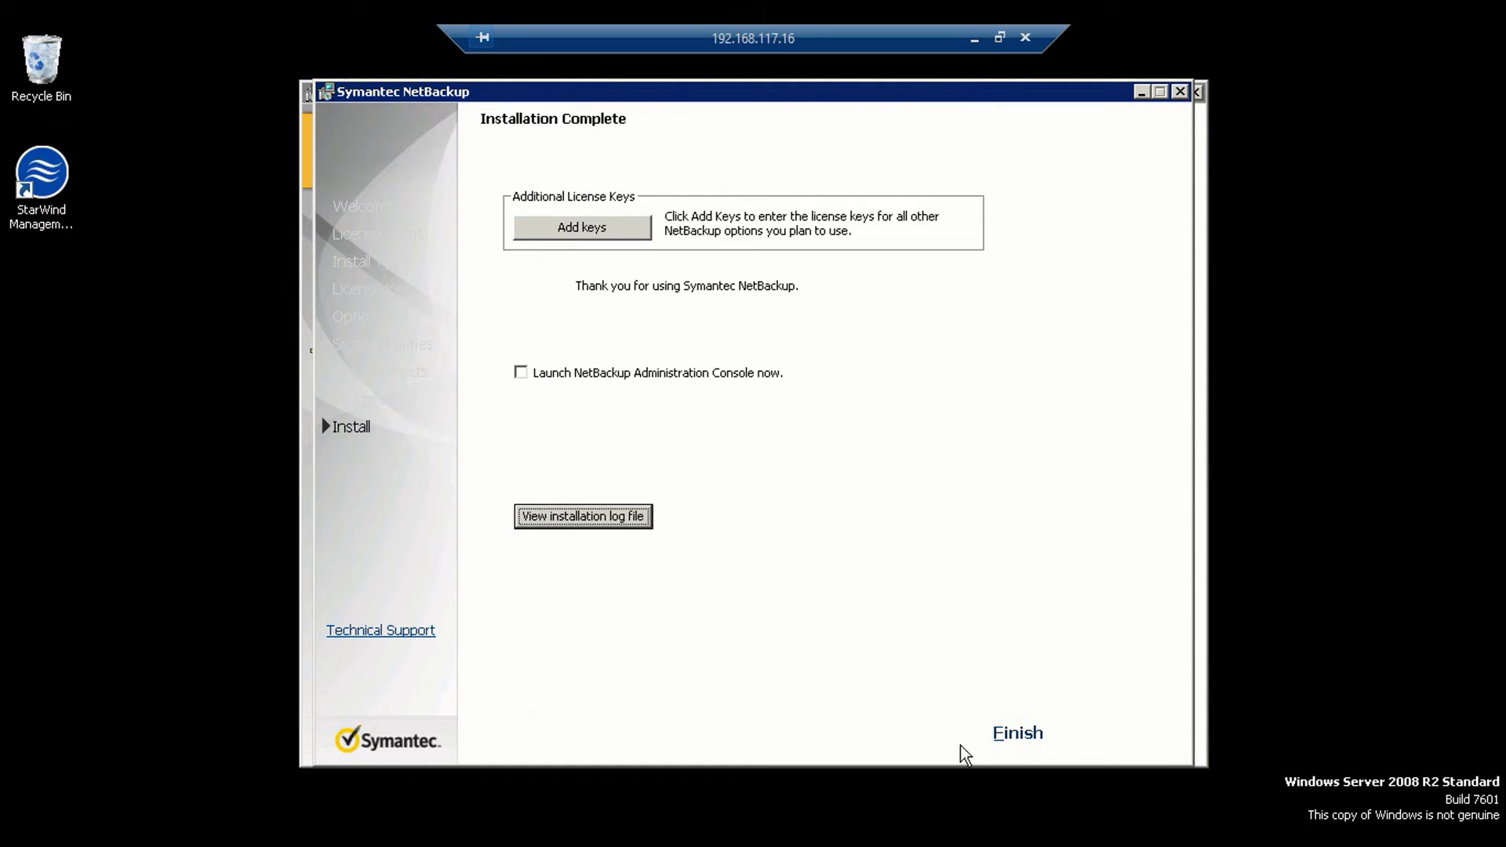
left_click(1016, 733)
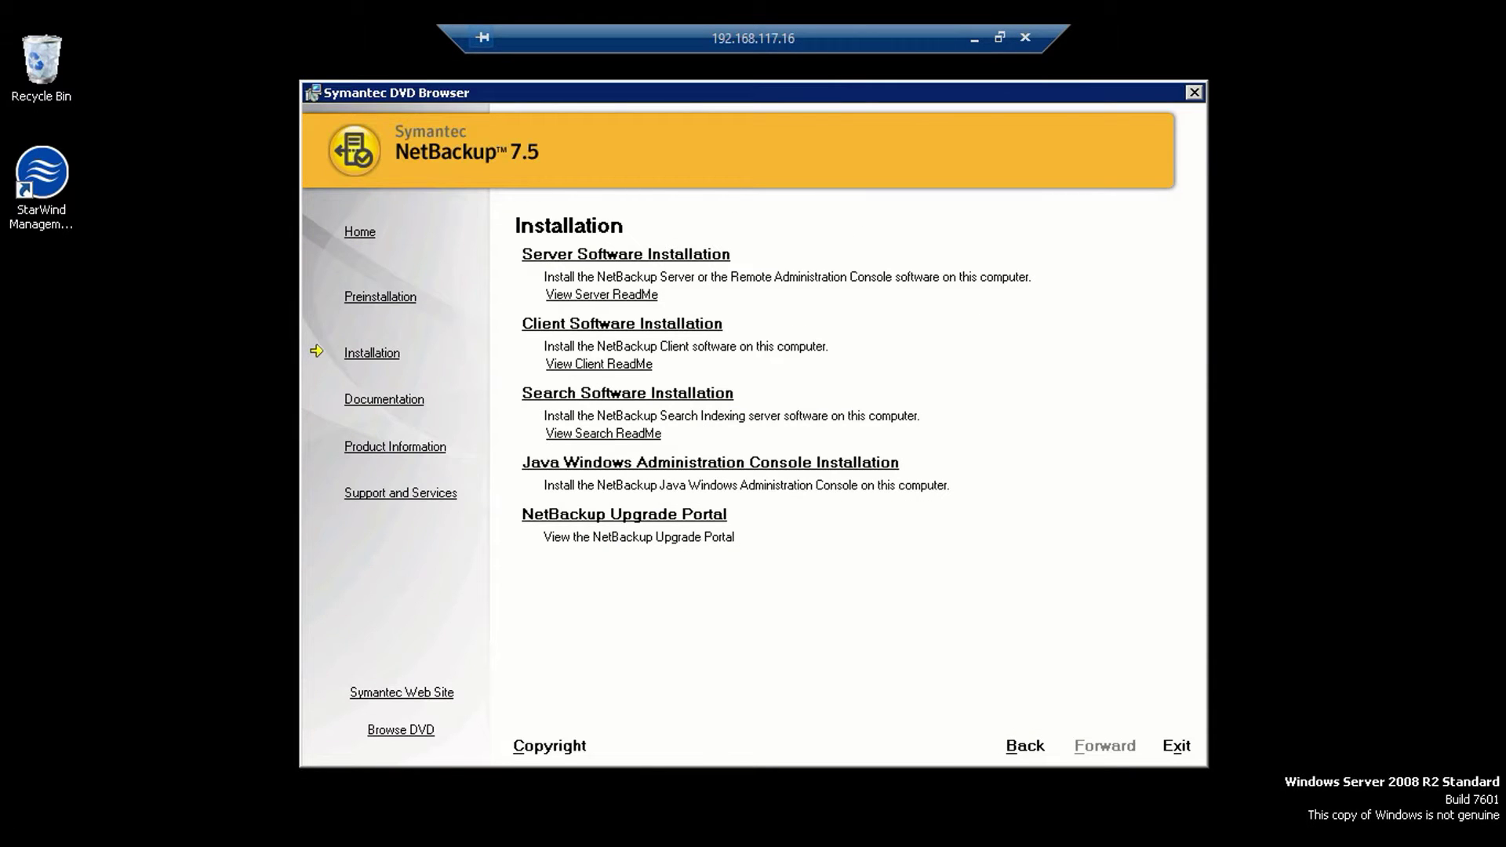
Launch the NetBackup Administration Console from the installed Symantec NetBackup programs.
key("super")
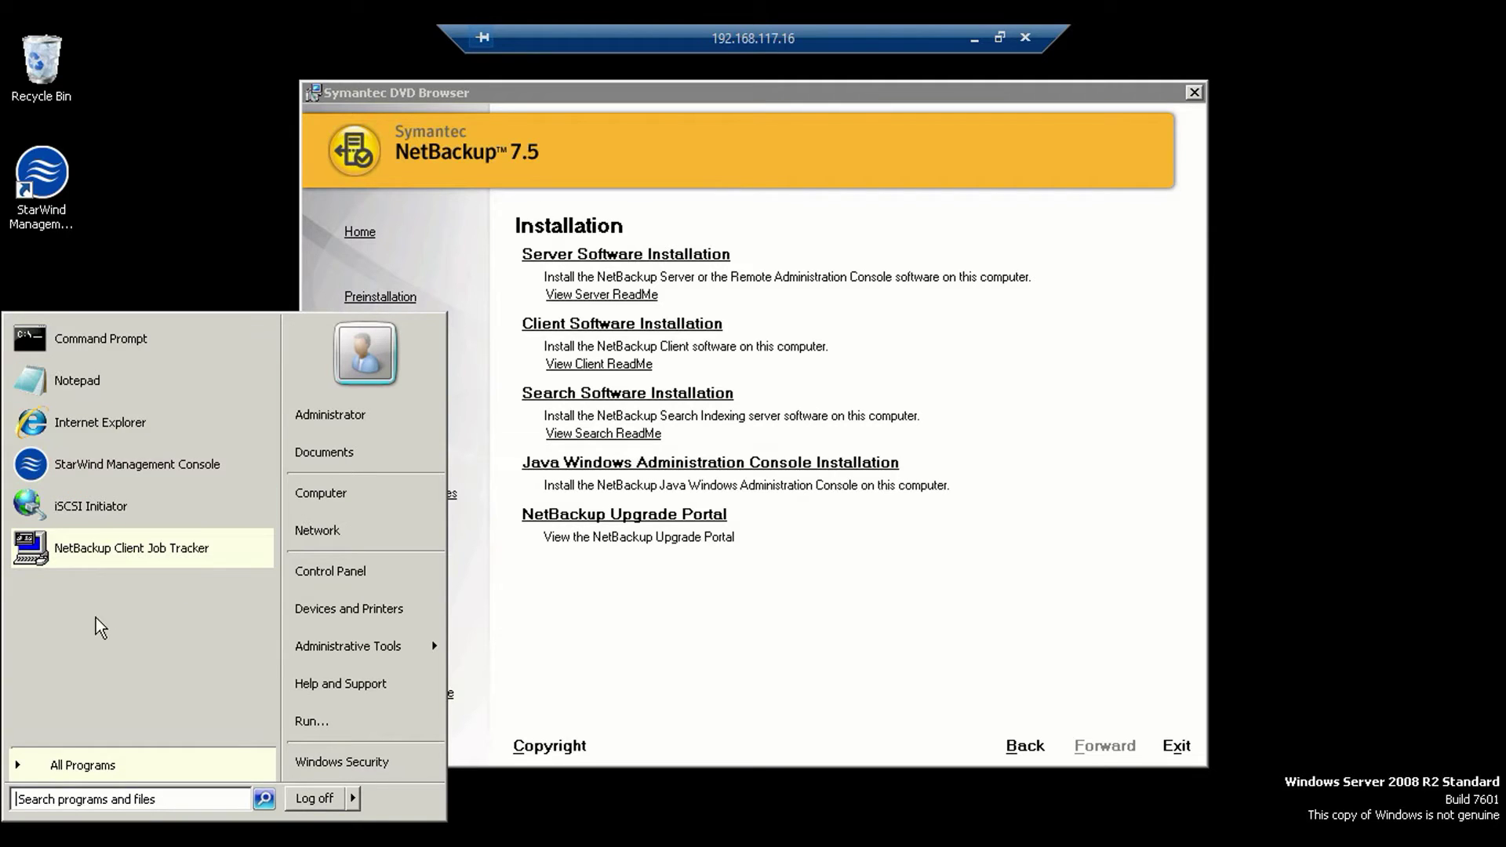
left_click(96, 763)
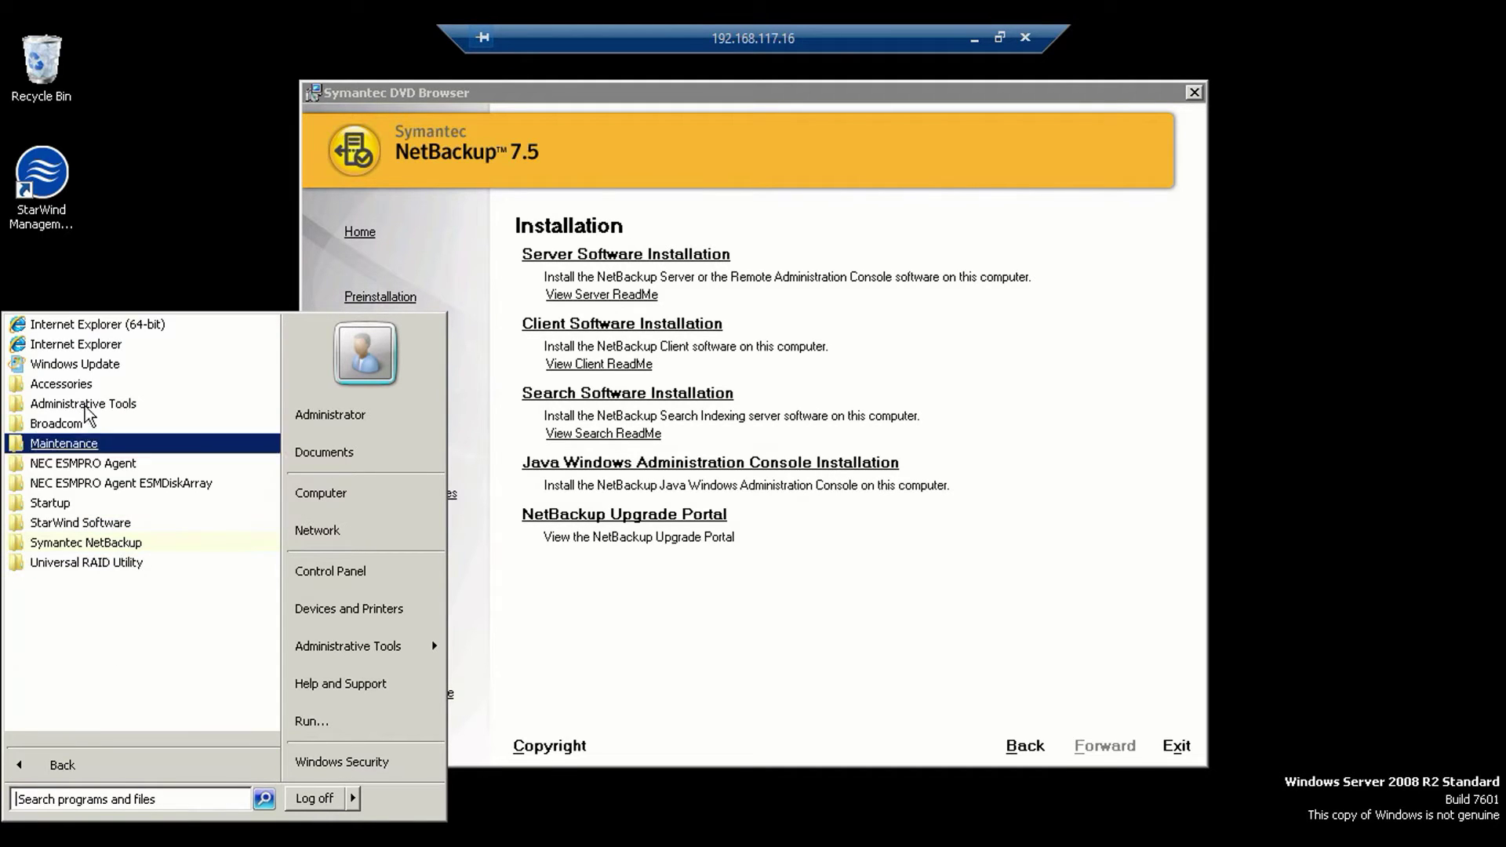
left_click(50, 543)
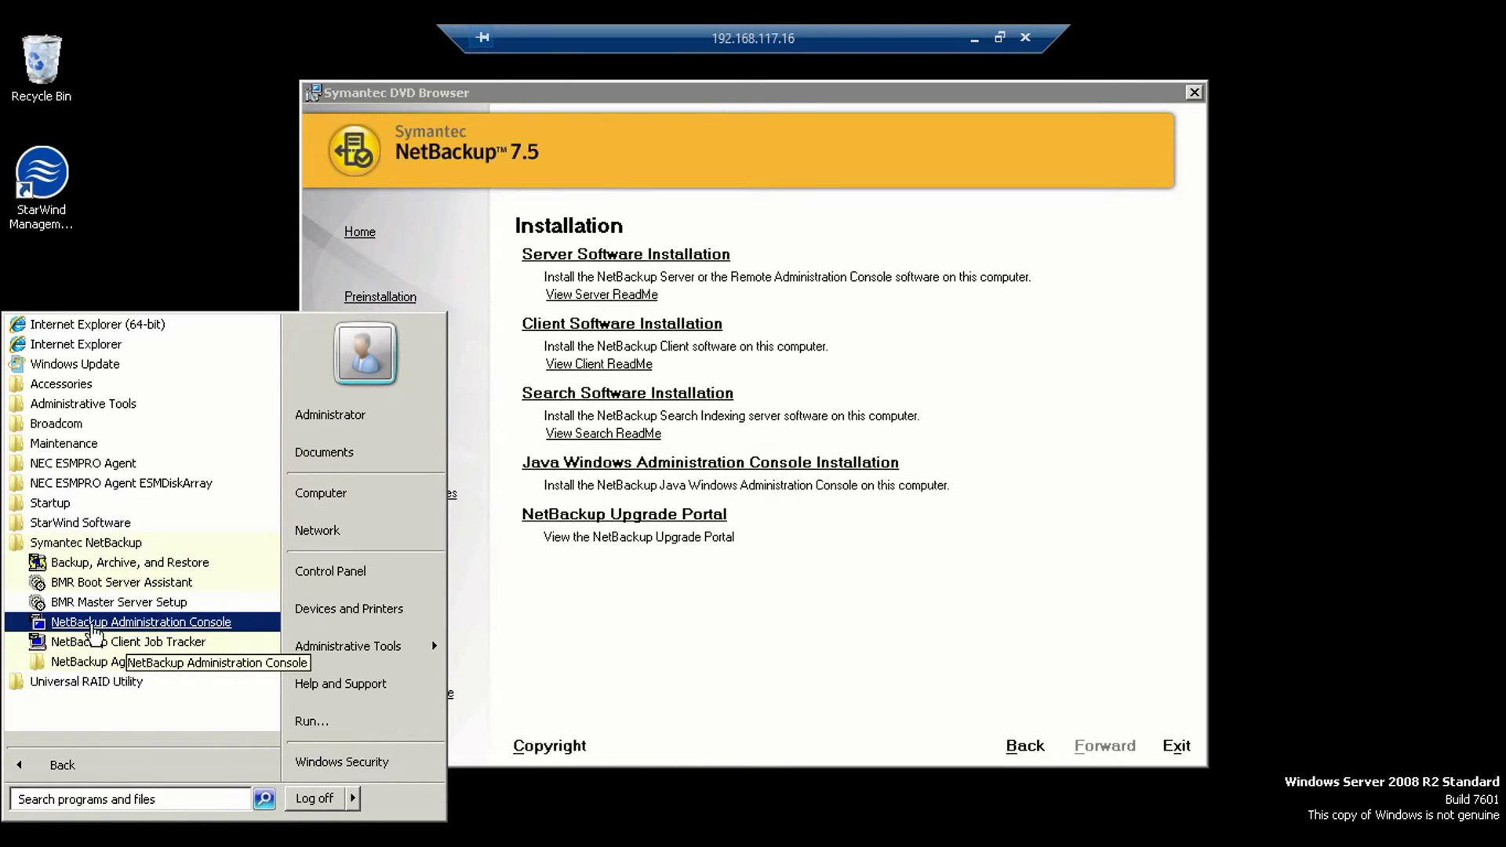
left_click(92, 626)
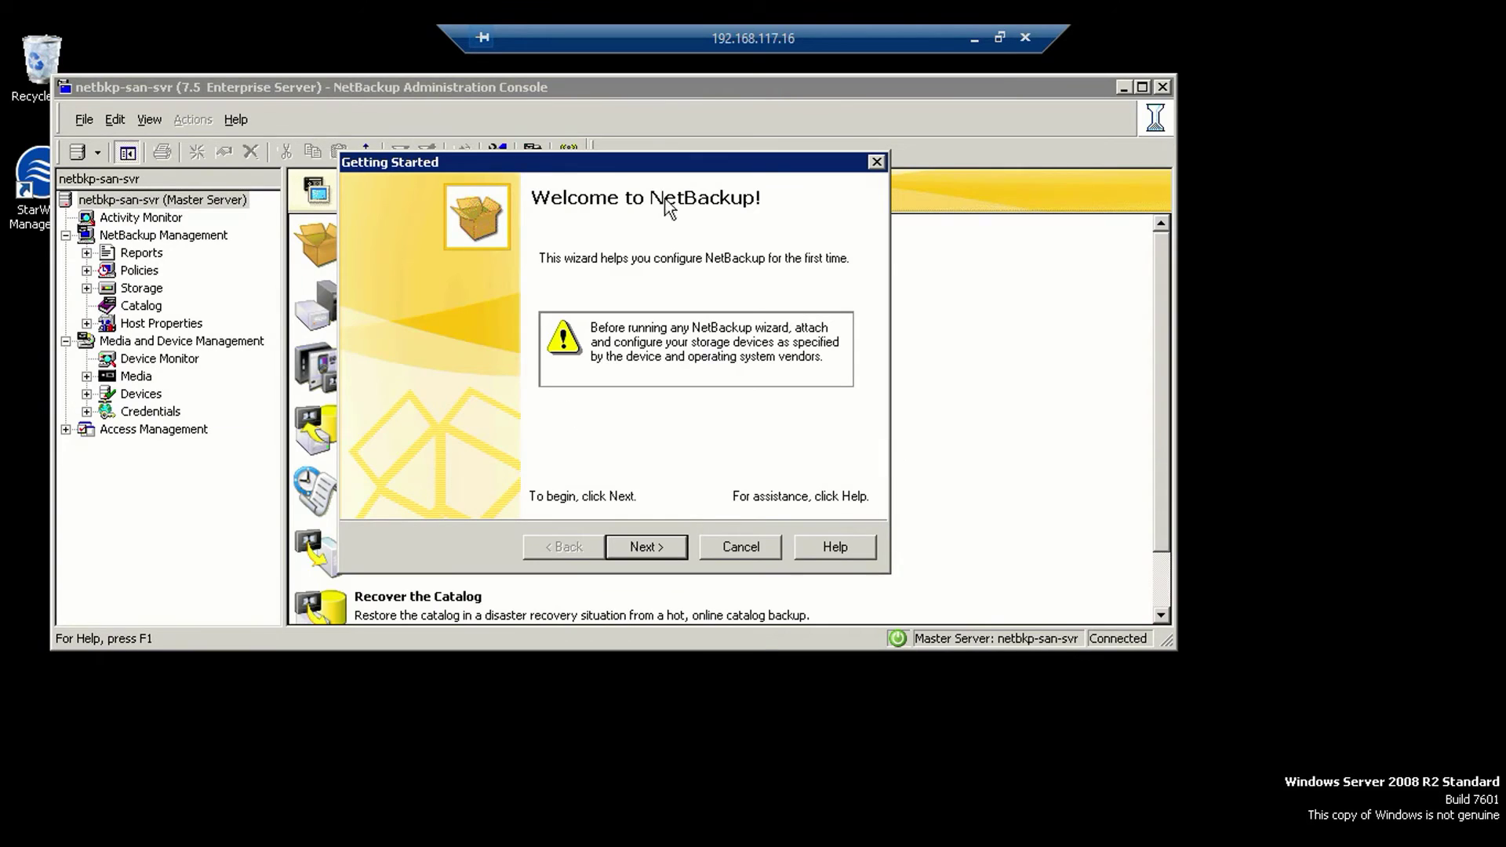
Start the storage device configuration and scan host netbkp-san-svr for devices, viewing the drive name rules without changing them.
left_click(640, 549)
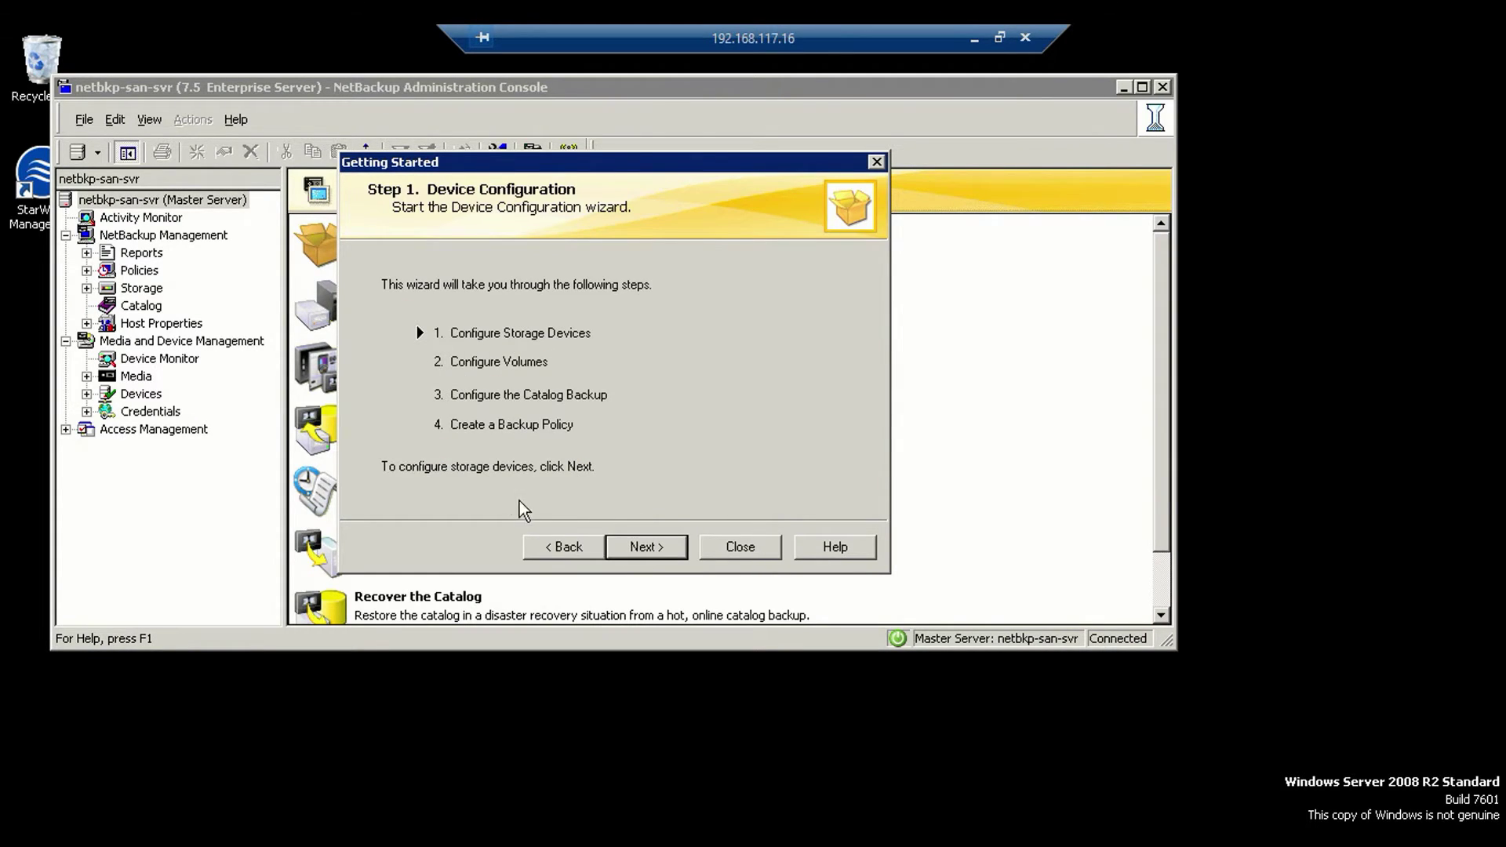
key("Return")
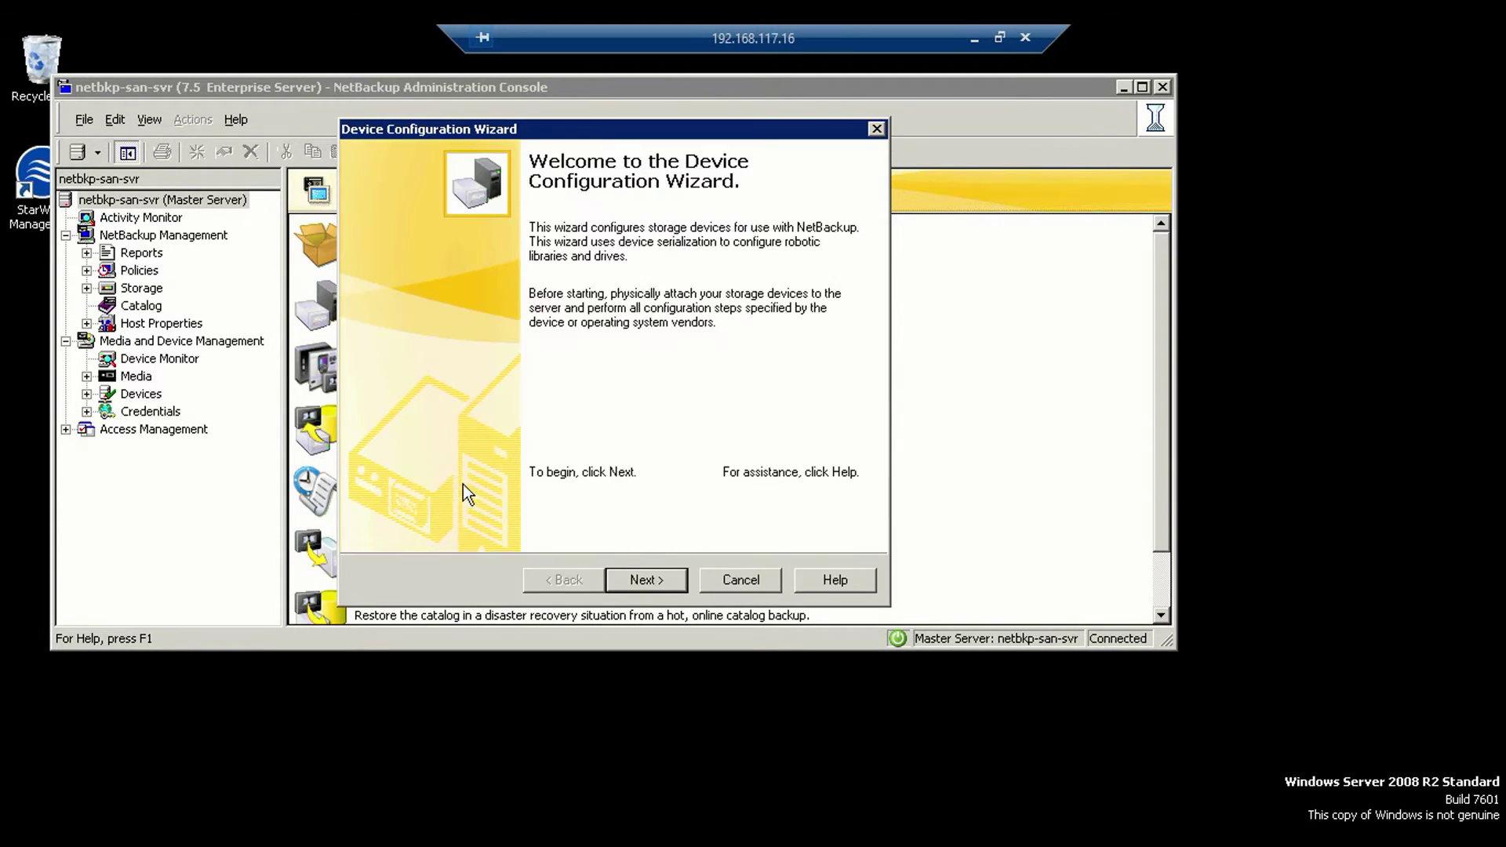
left_click(634, 585)
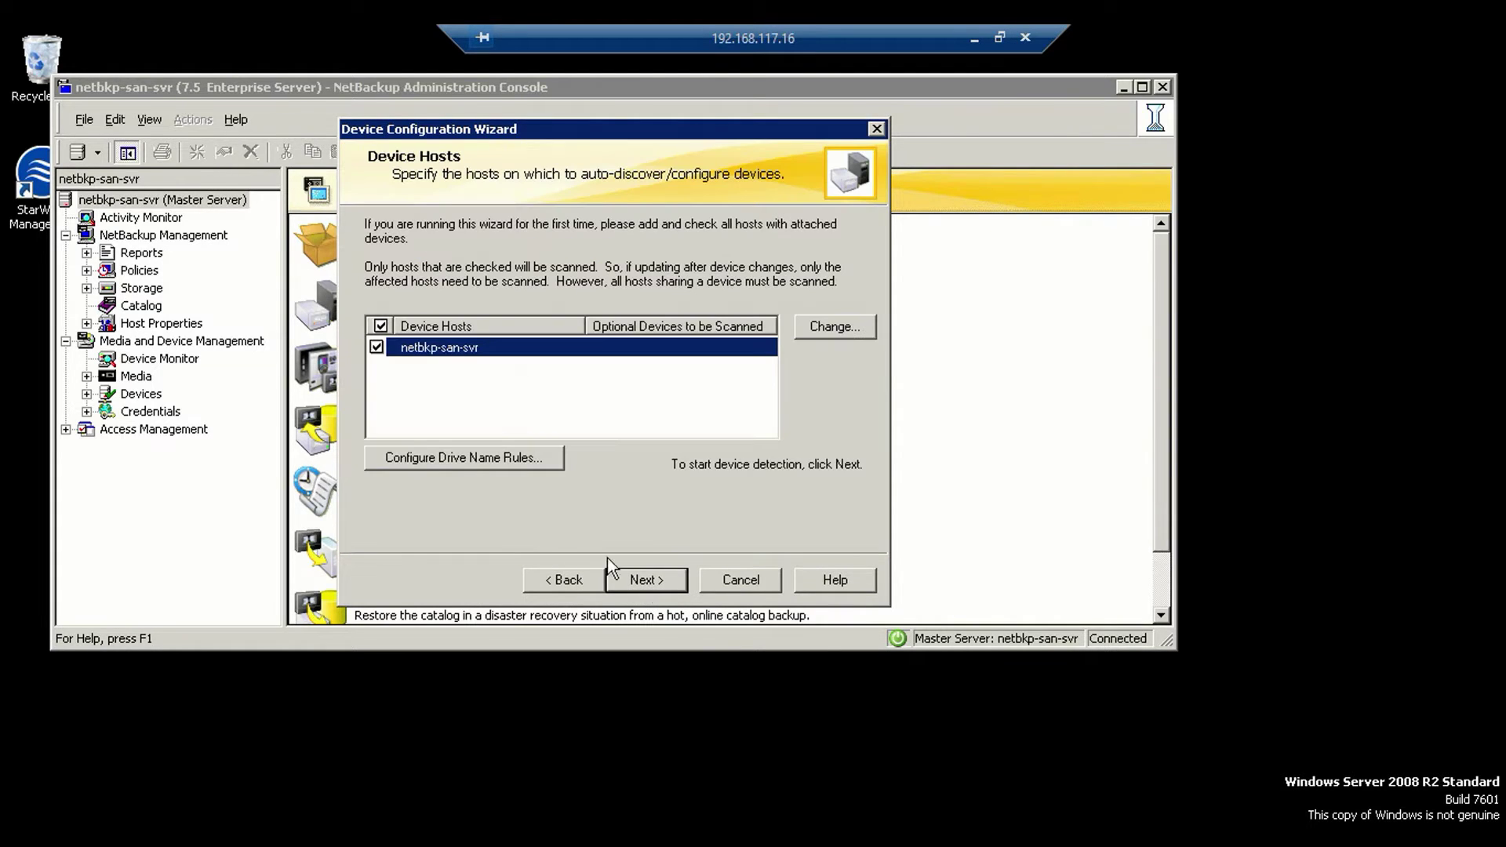
left_click(514, 463)
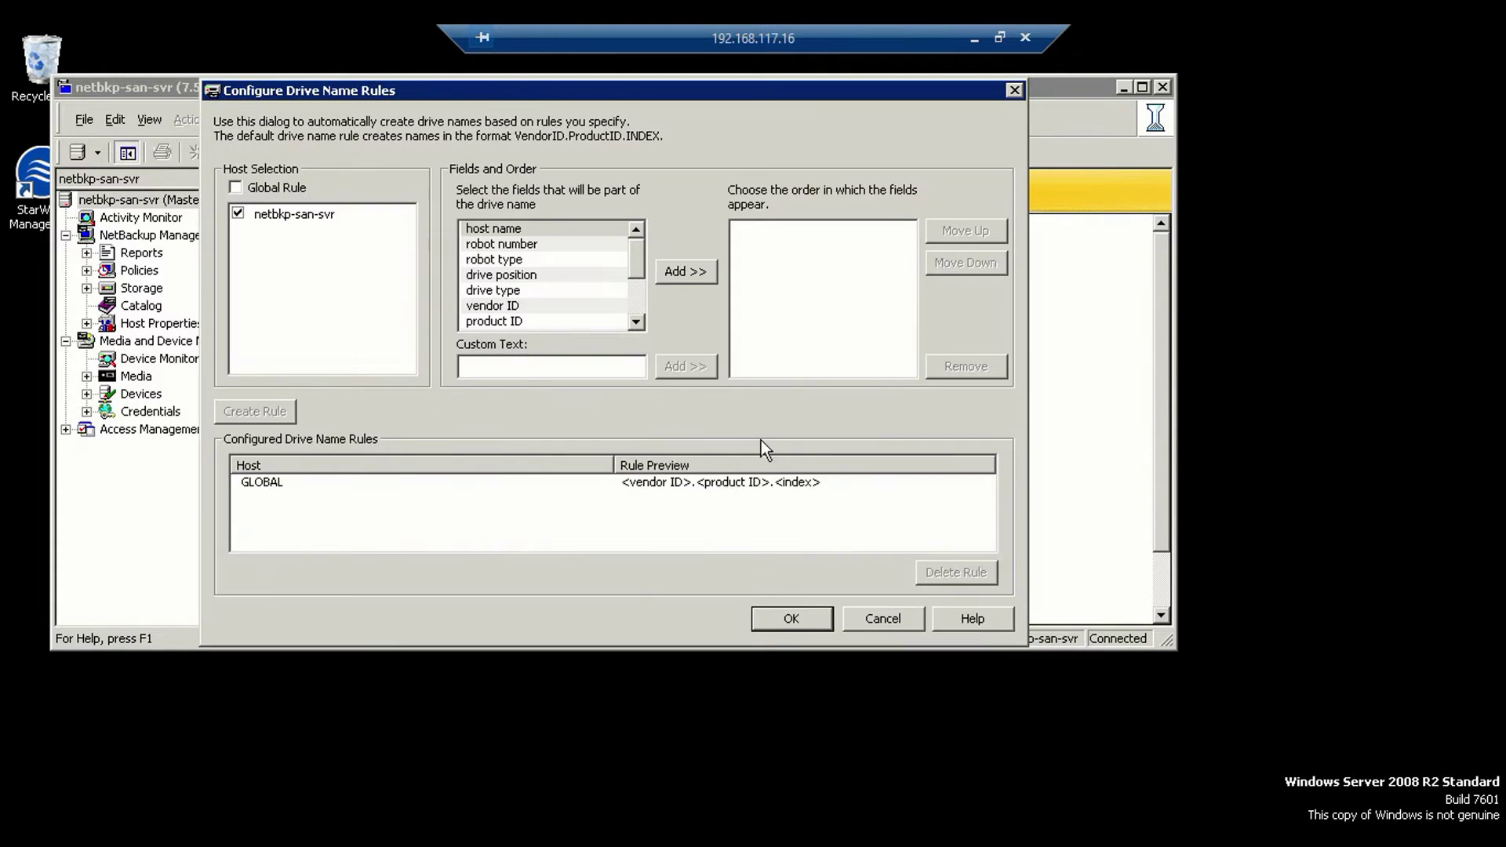
left_click(898, 615)
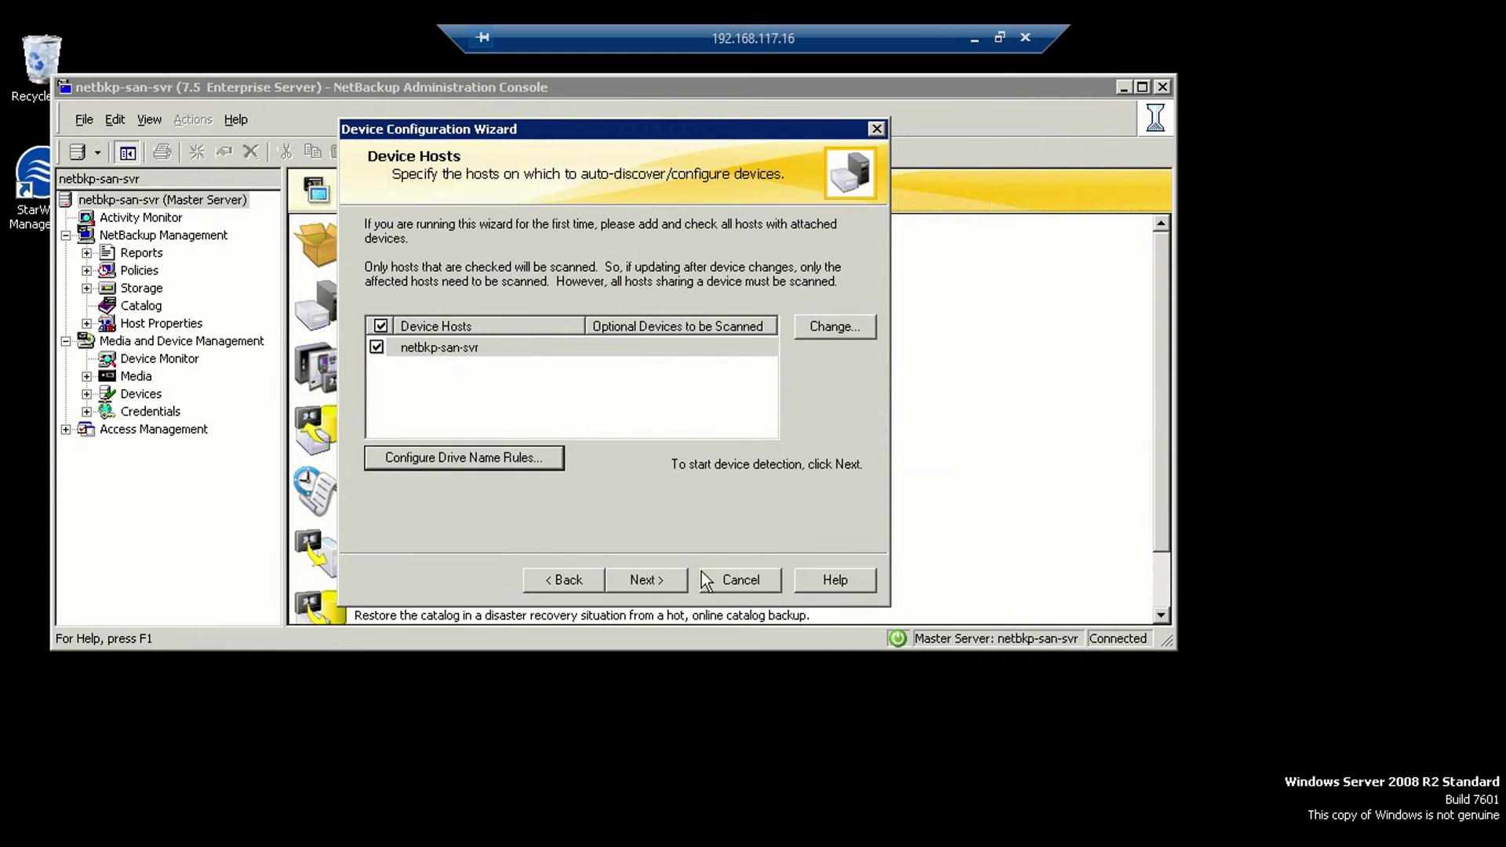
left_click(643, 581)
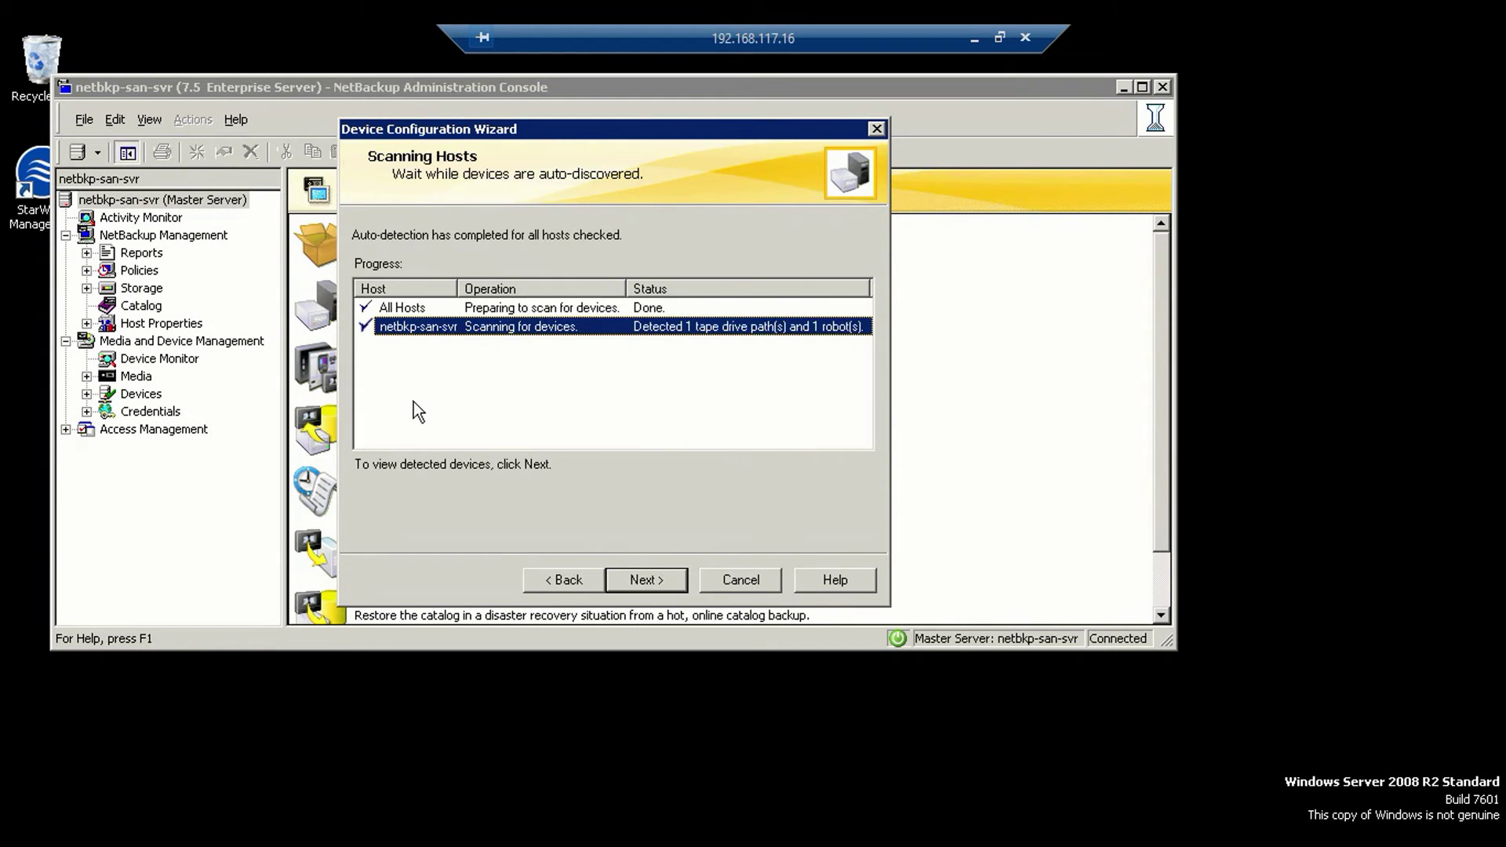
left_click(651, 586)
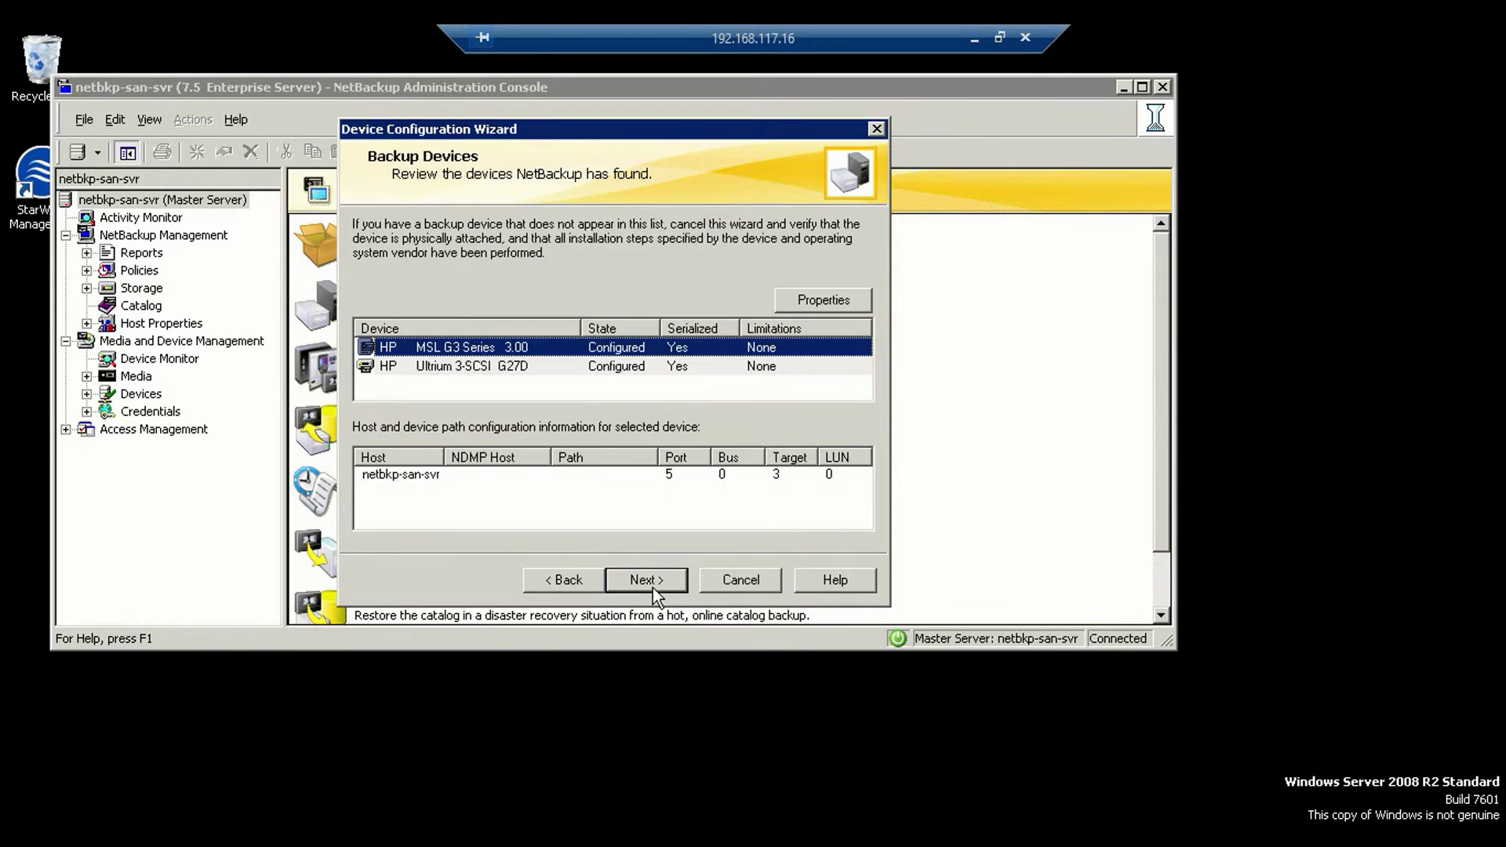
Review the detected HP library and tape drive, and check the tape drives in the server's Device Manager.
left_click(484, 367)
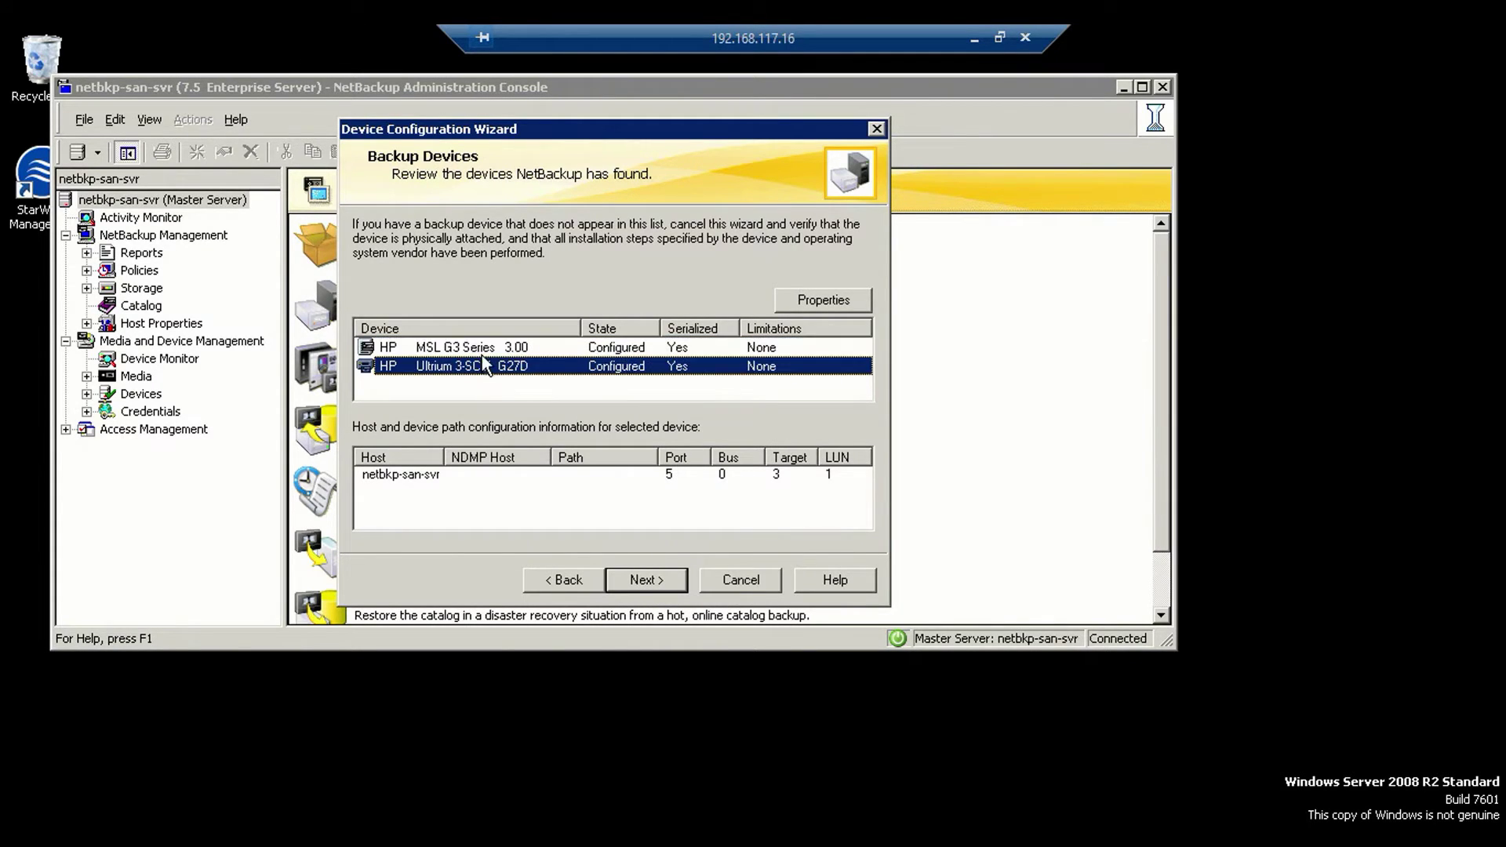
left_click(483, 349)
key("super")
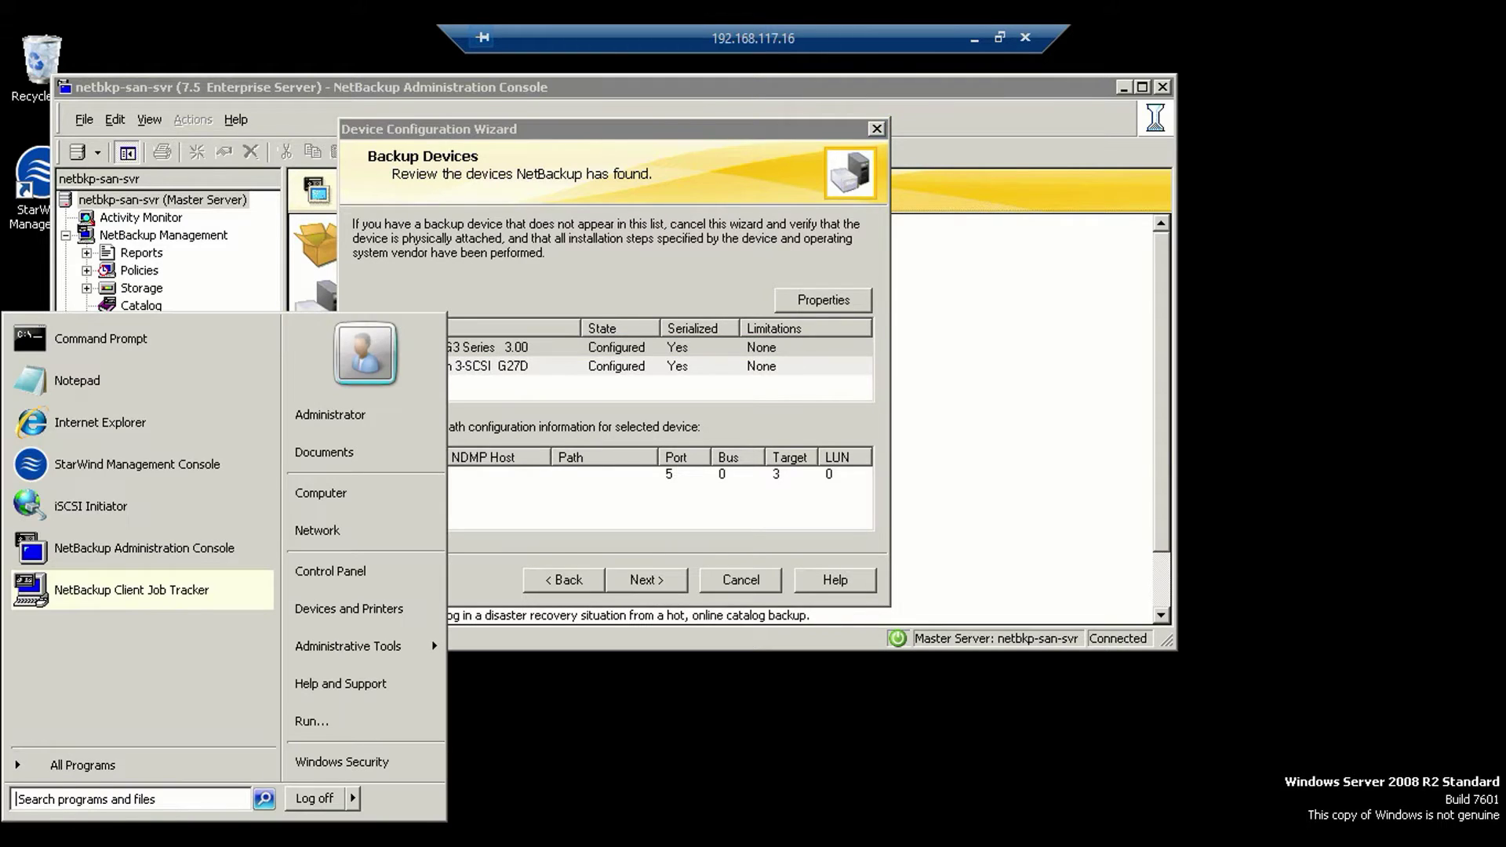
right_click(360, 495)
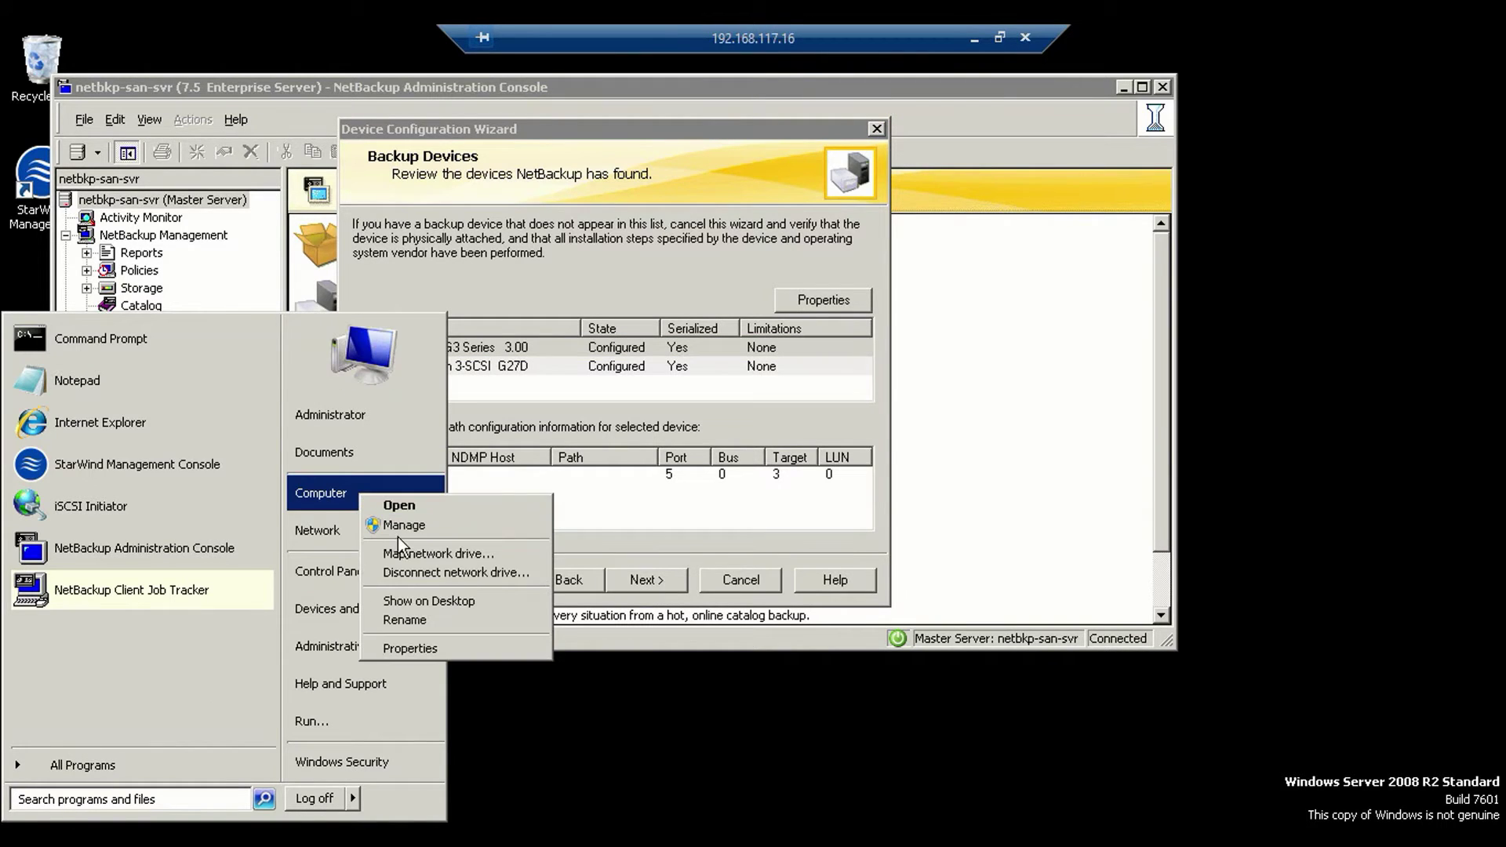
left_click(403, 530)
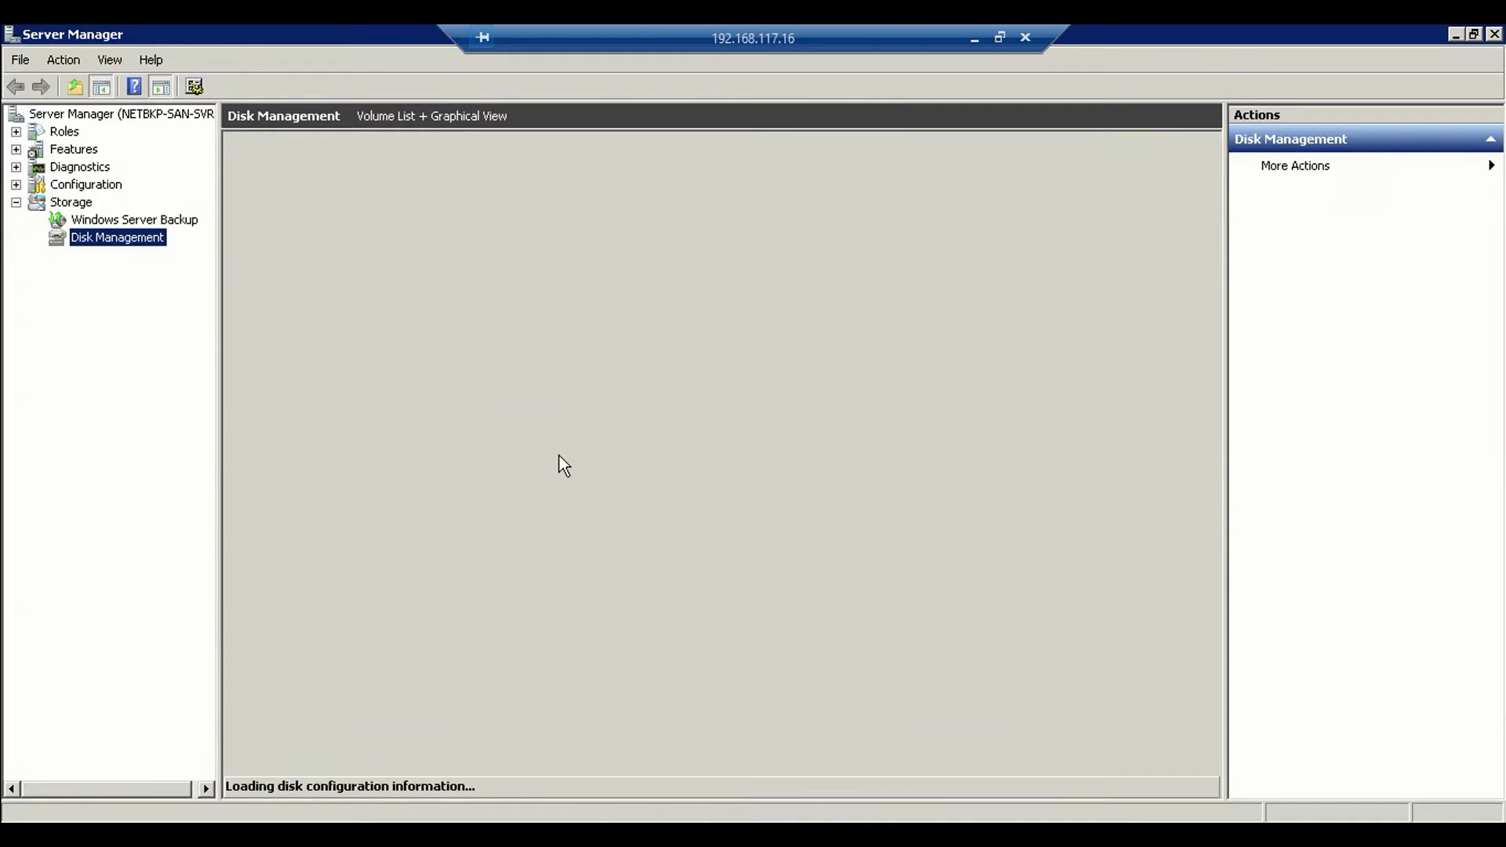
left_click(53, 168)
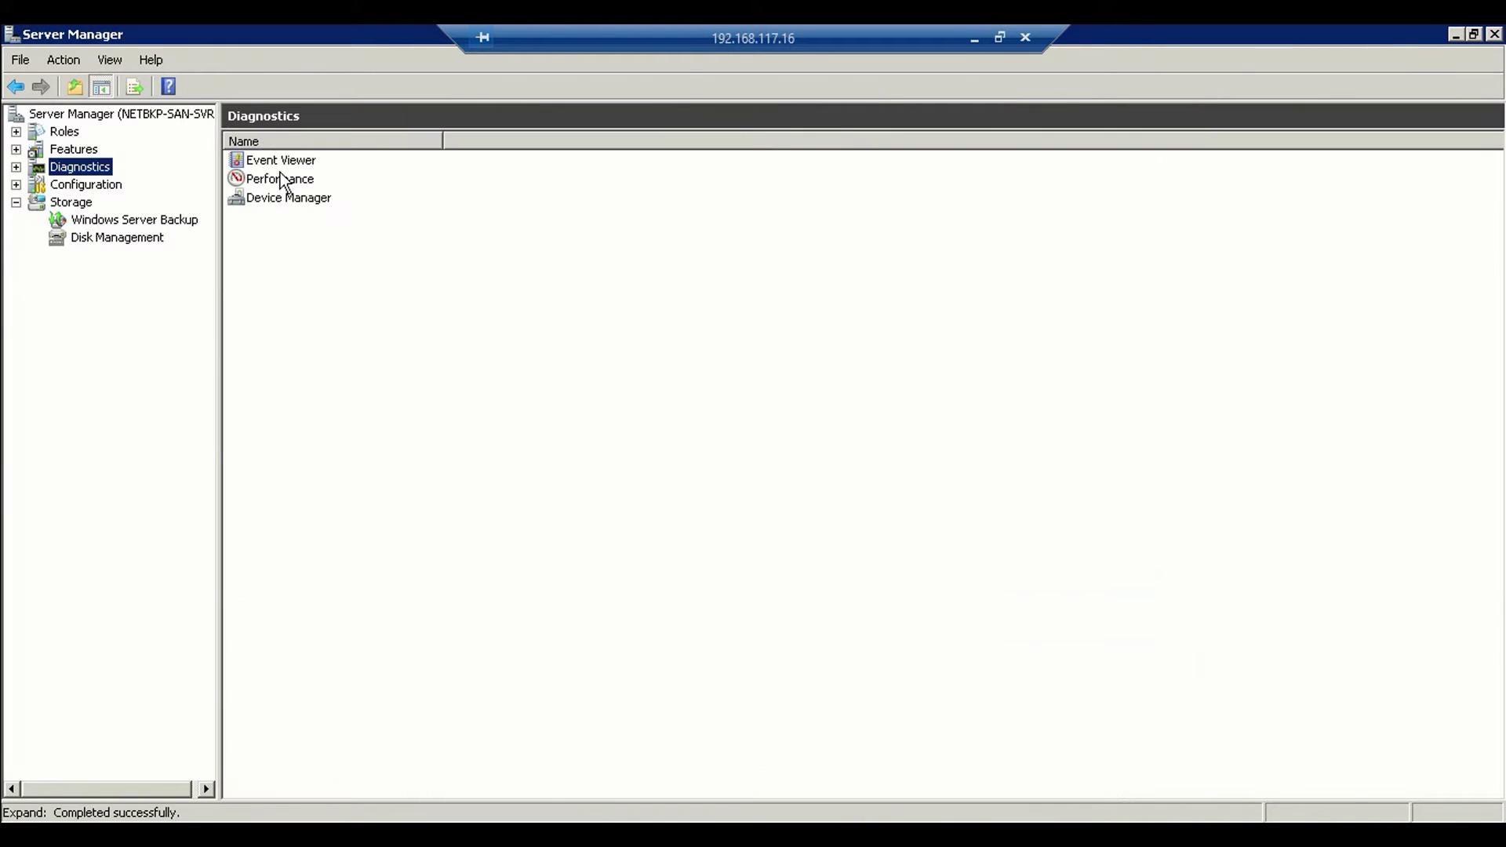
double_click(275, 196)
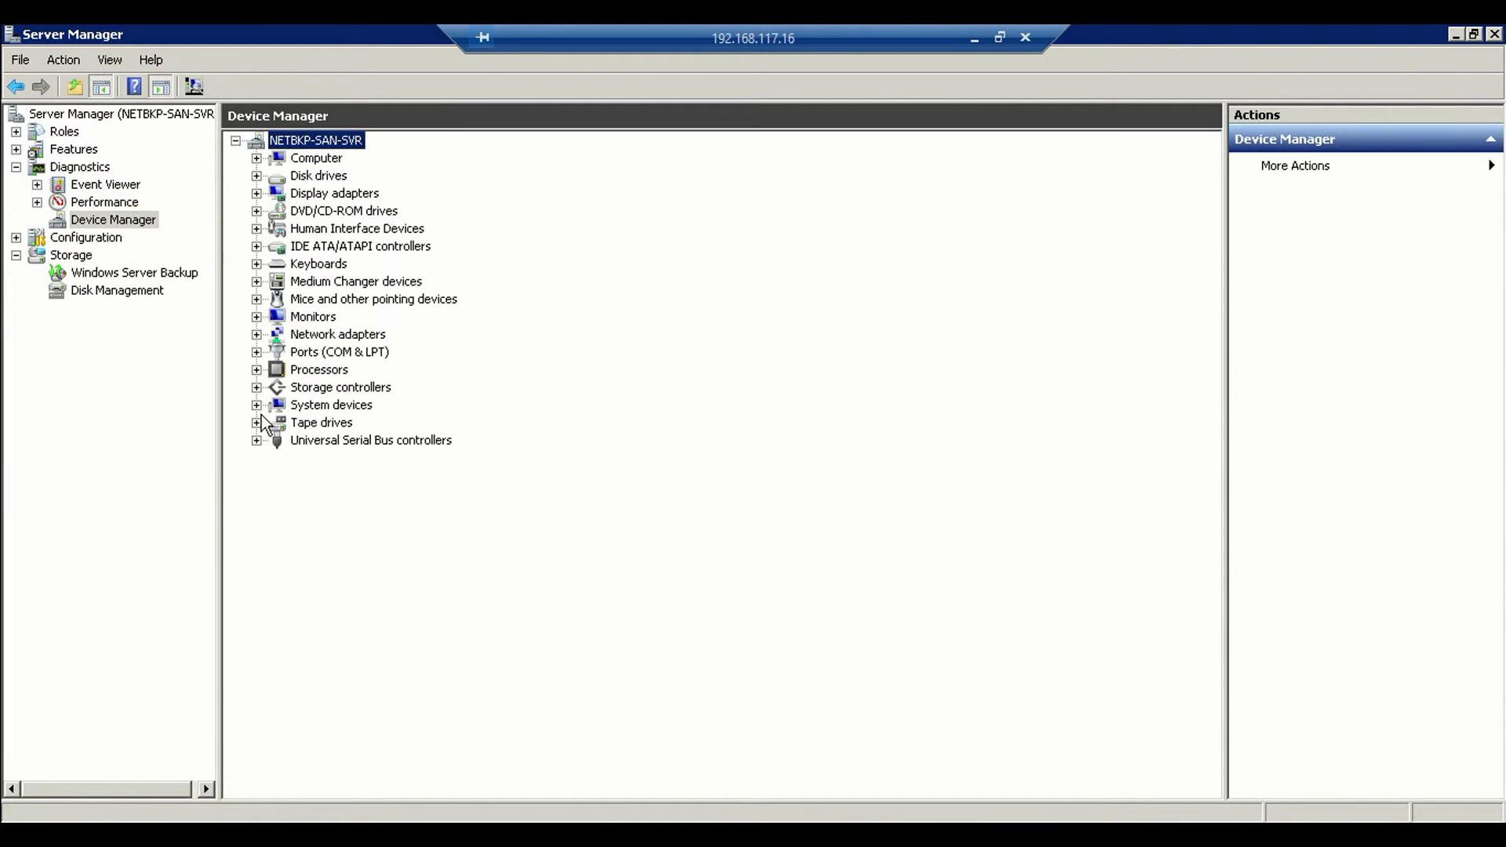
left_click(257, 422)
left_click(384, 440)
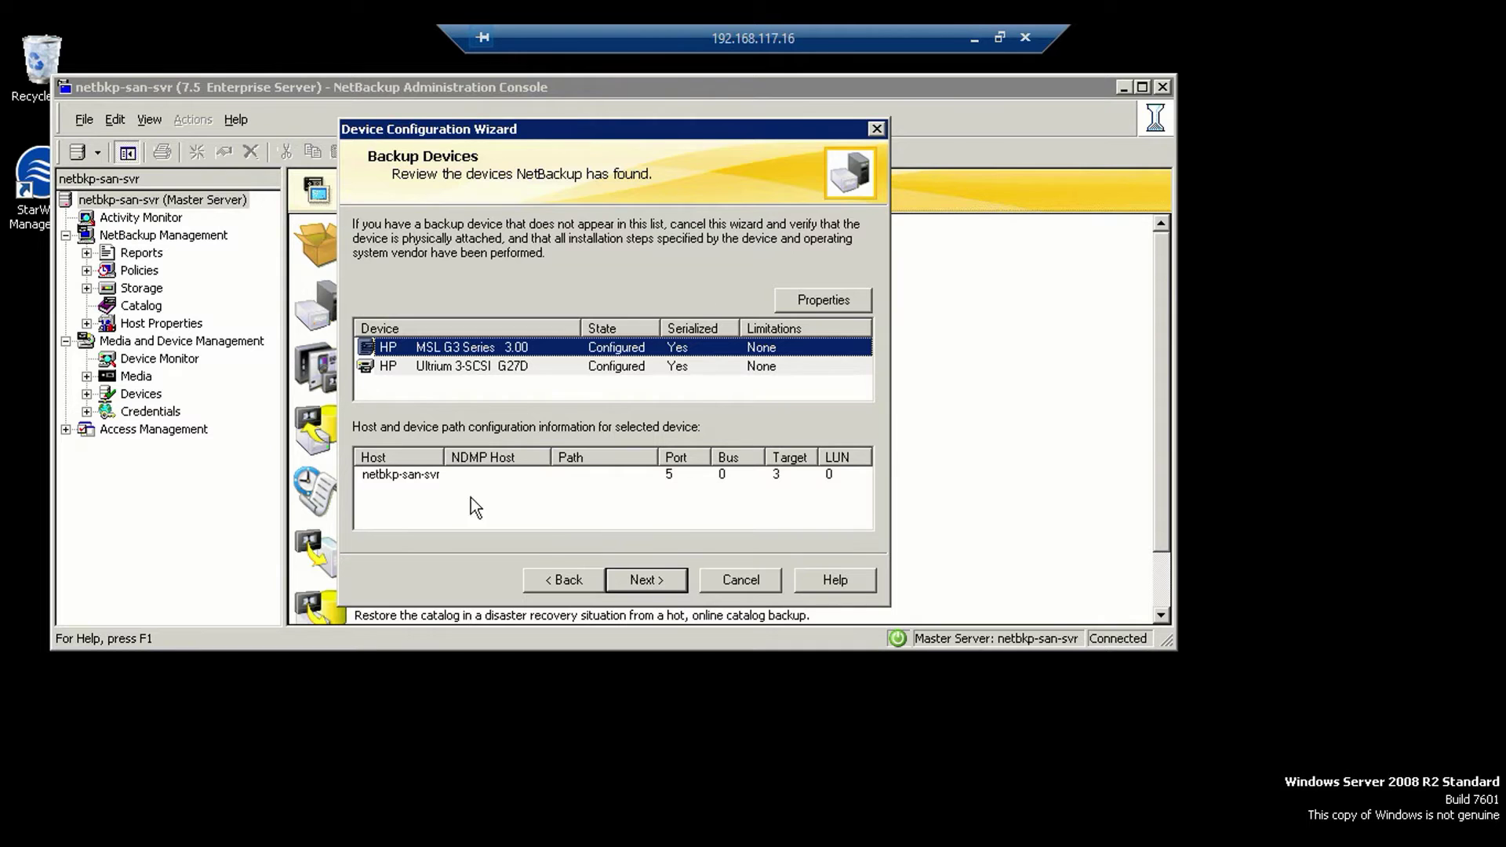
Accept and commit the drive configuration, create storage unit netbkp-san-svr-hcart3-robot-tld-0, and finish the Device Configuration Wizard.
left_click(643, 581)
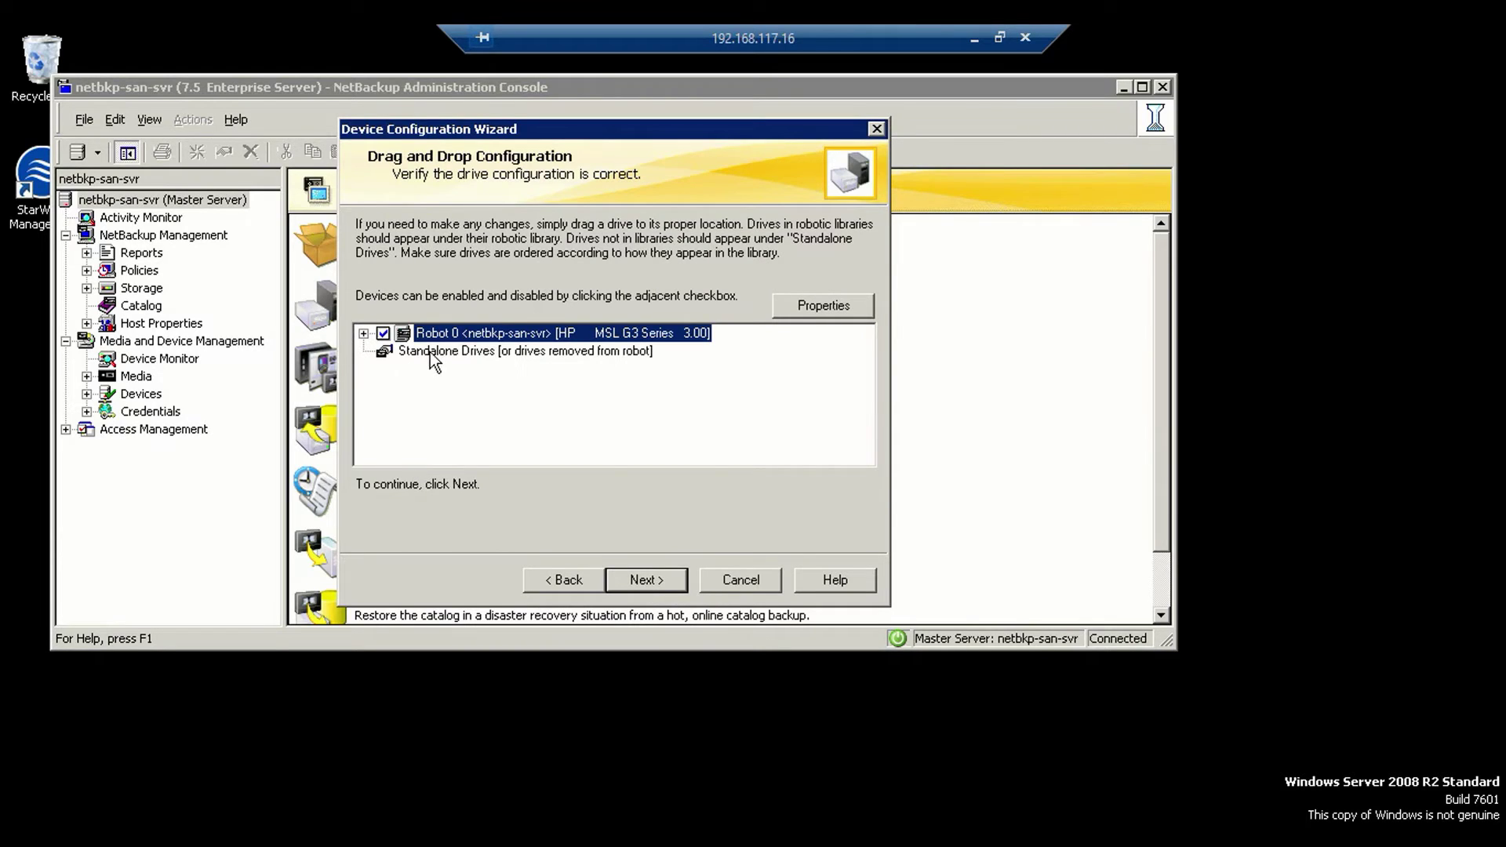
left_click(660, 574)
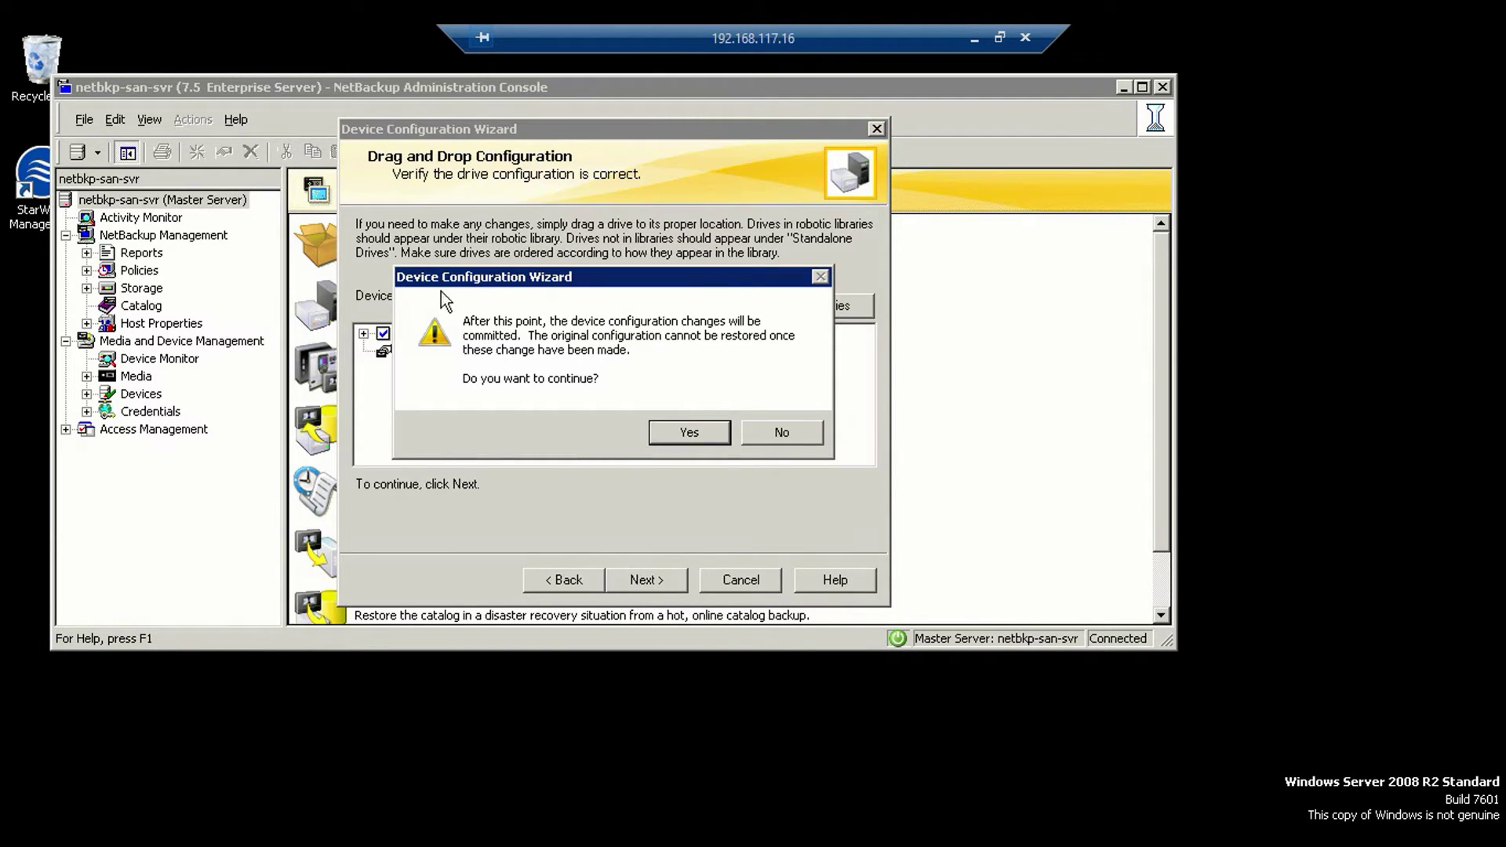
left_click(671, 435)
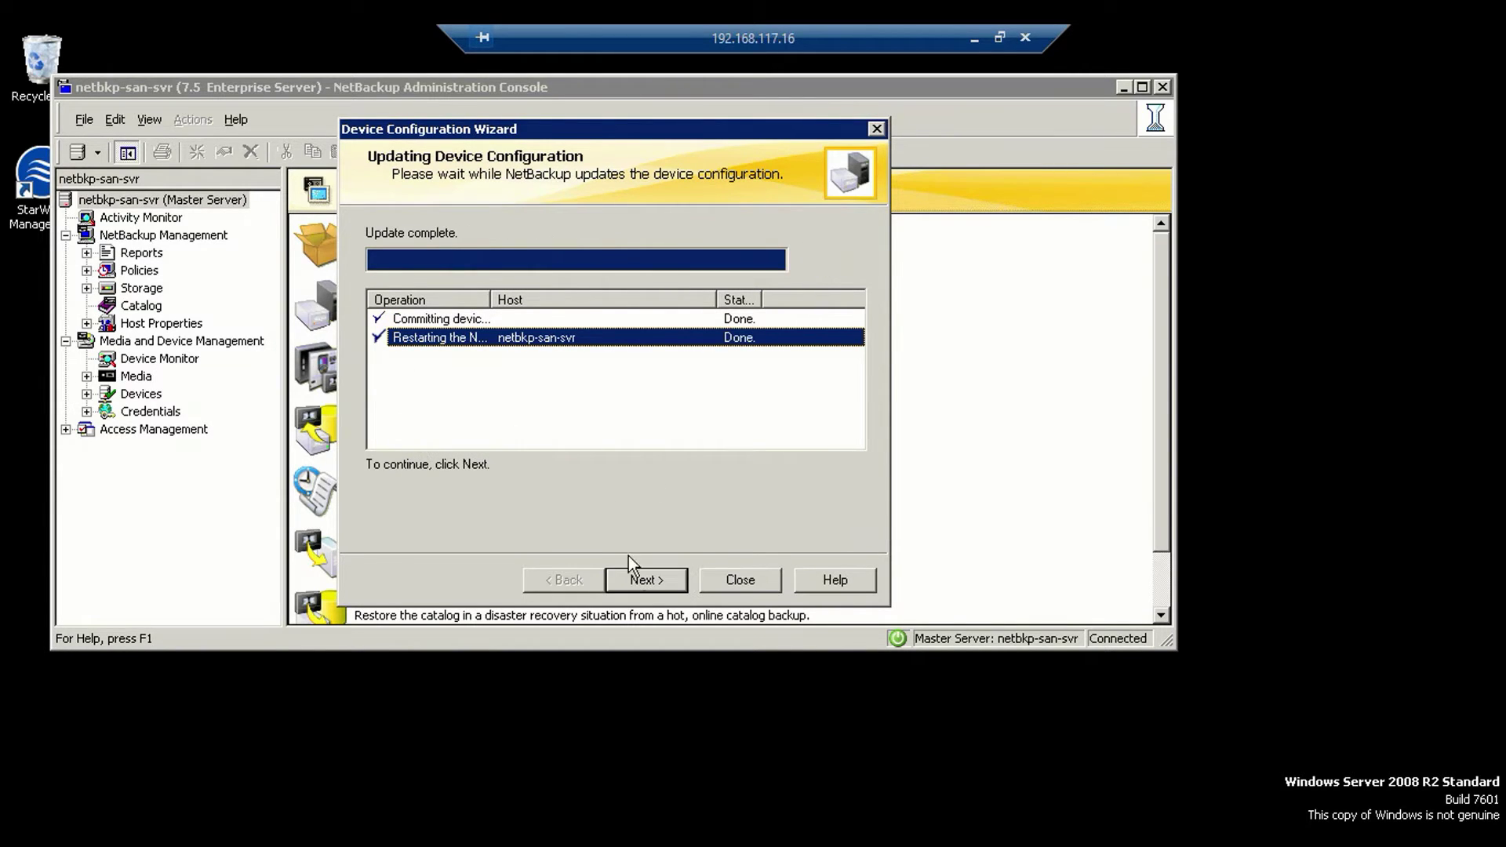
left_click(638, 577)
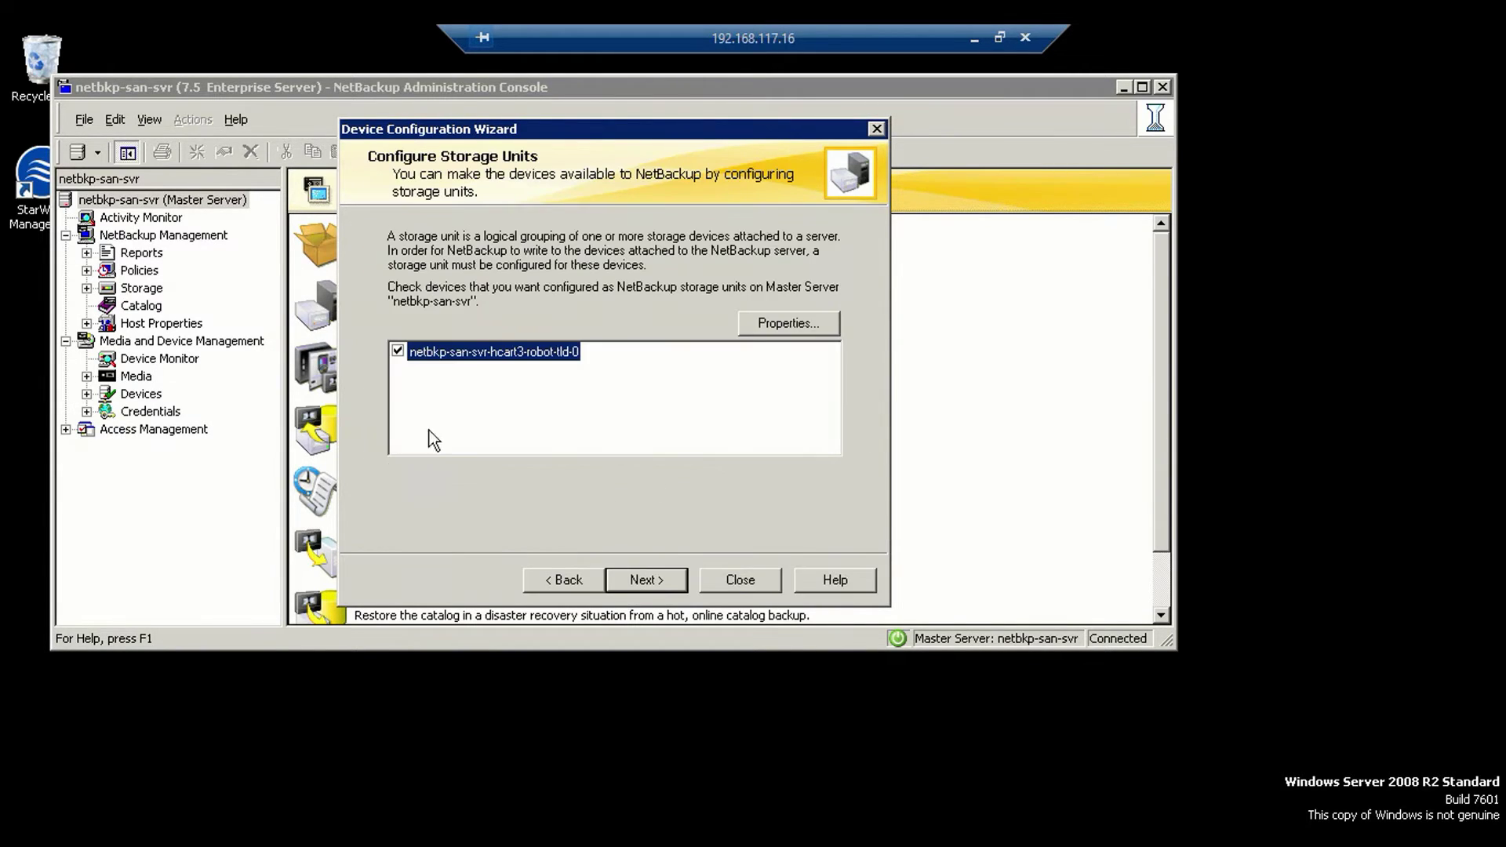
left_click(657, 582)
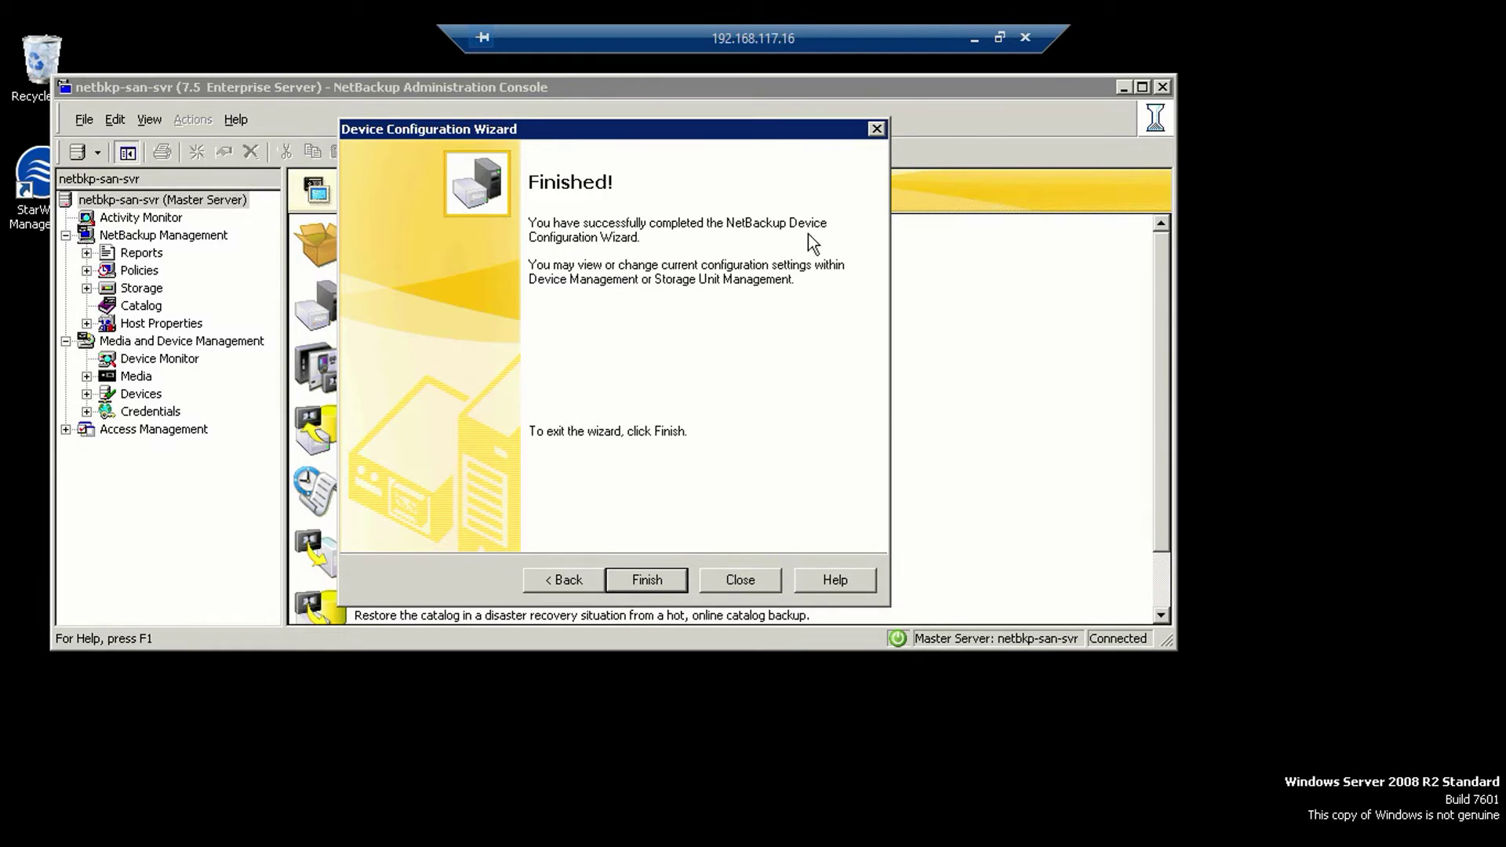
left_click(665, 582)
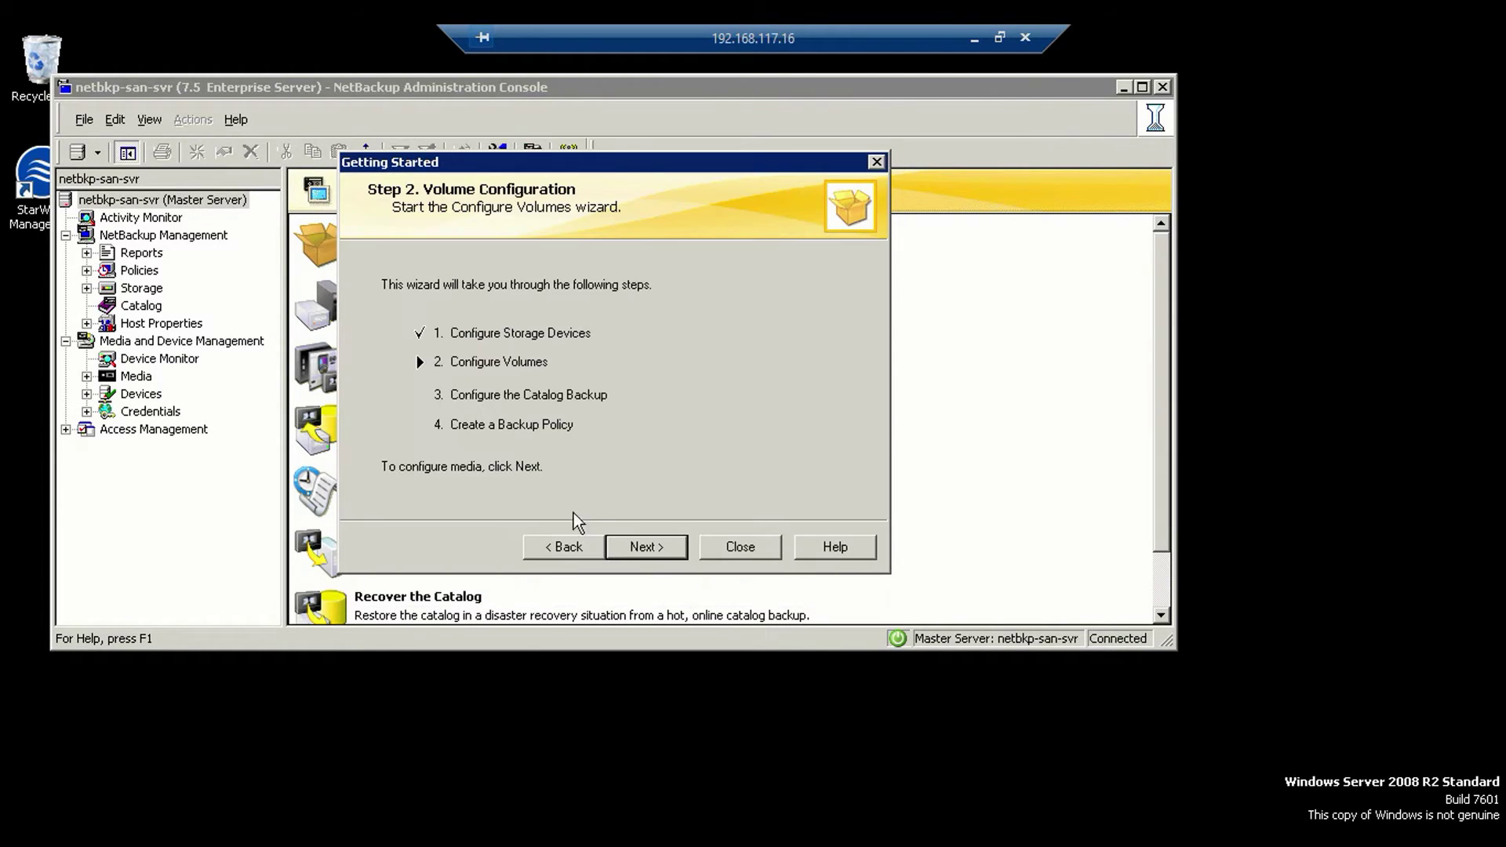
Start the volume configuration and choose the robot TLD(0) under netbkp-san-svr as the device to inventory.
left_click(633, 549)
left_click(639, 550)
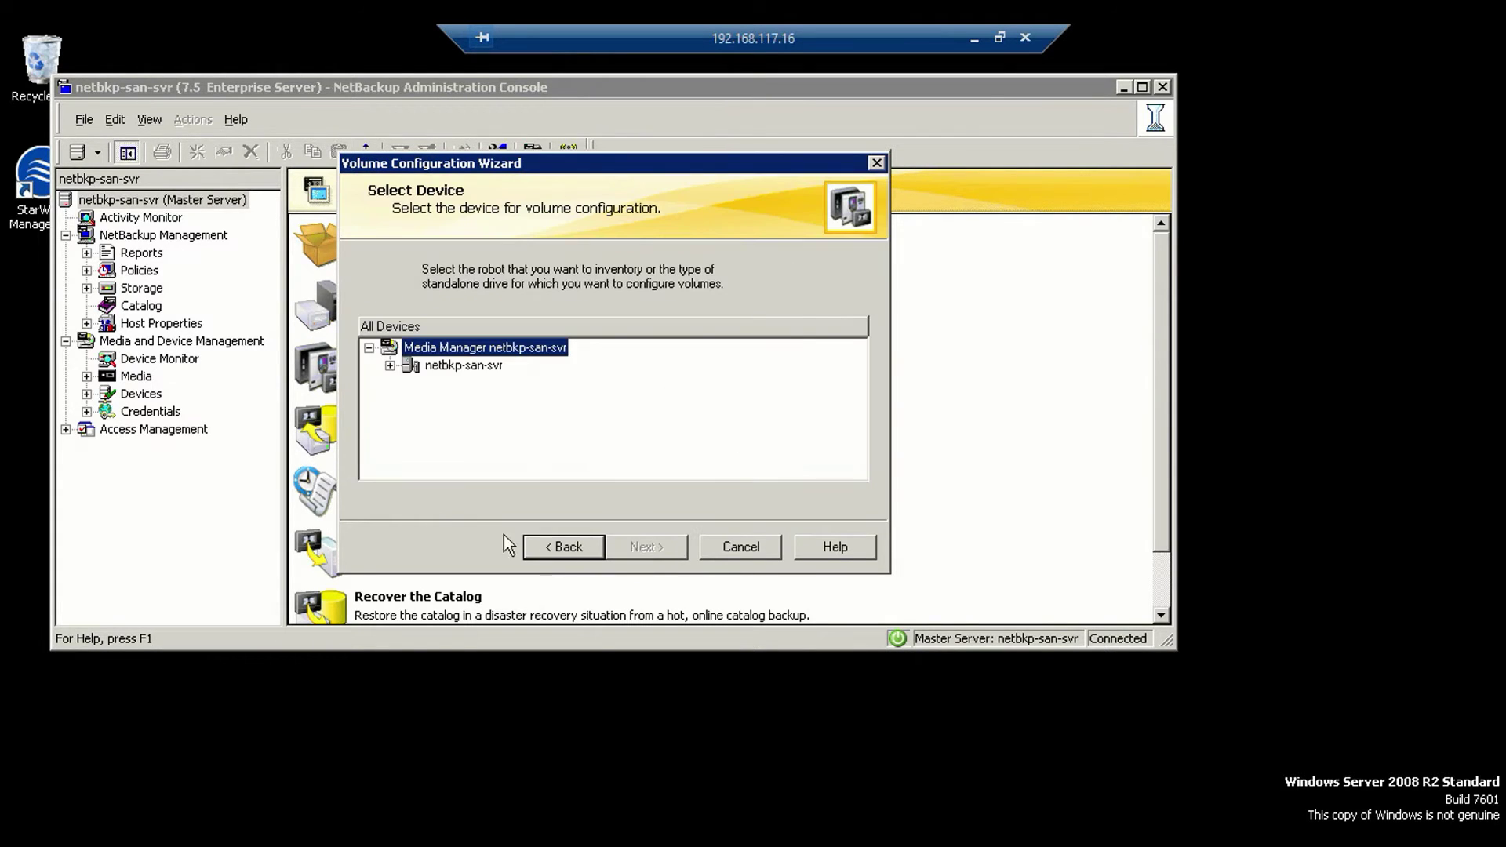
left_click(405, 367)
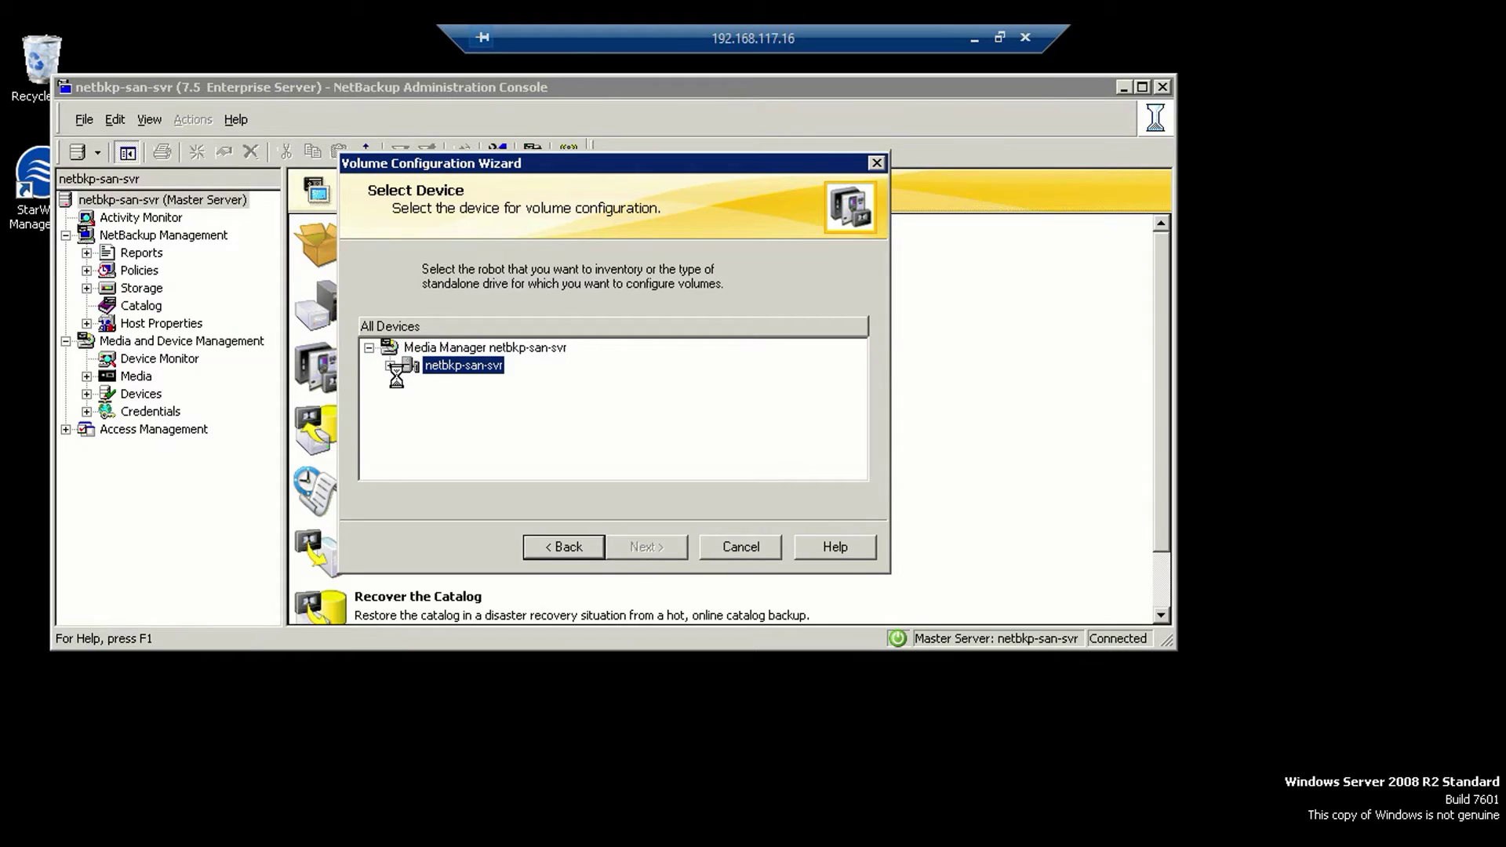
left_click(390, 366)
left_click(439, 384)
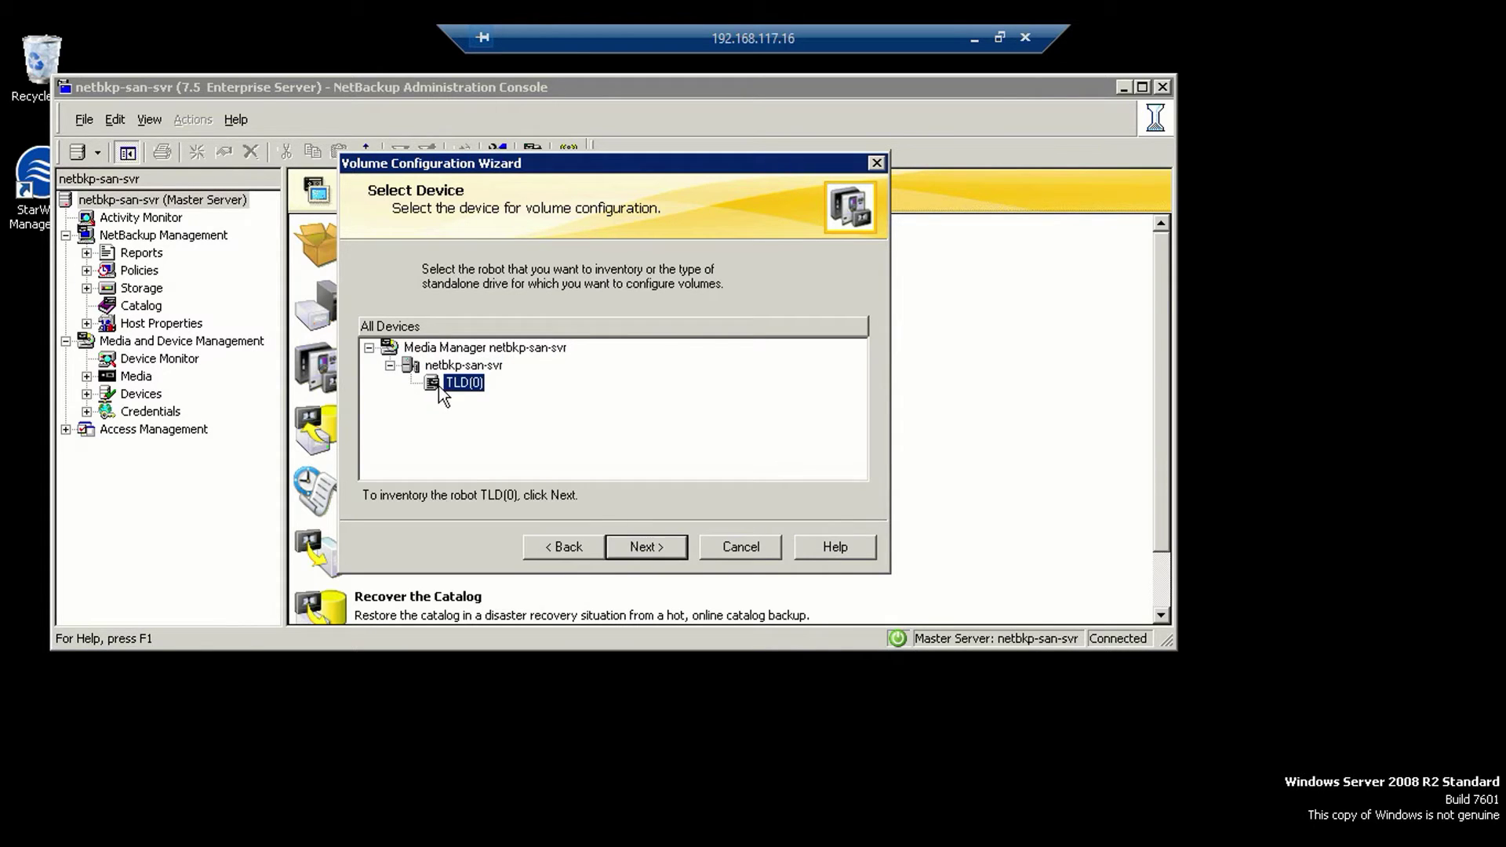
left_click(637, 547)
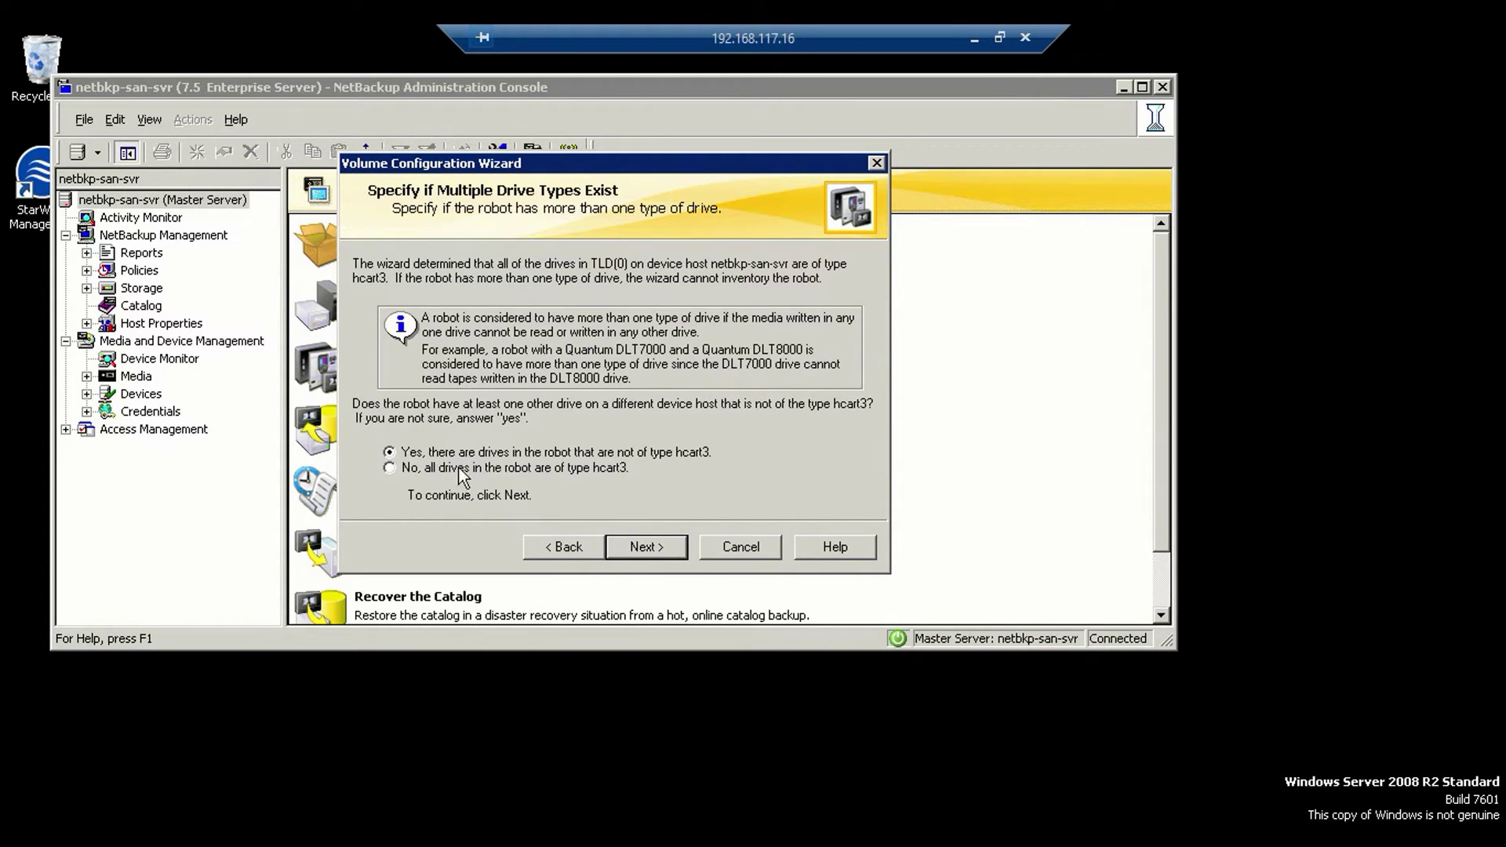
Specify that all drives in the robot are of type hcart3, run the robot inventory and examine the proposed media additions.
left_click(446, 470)
left_click(637, 548)
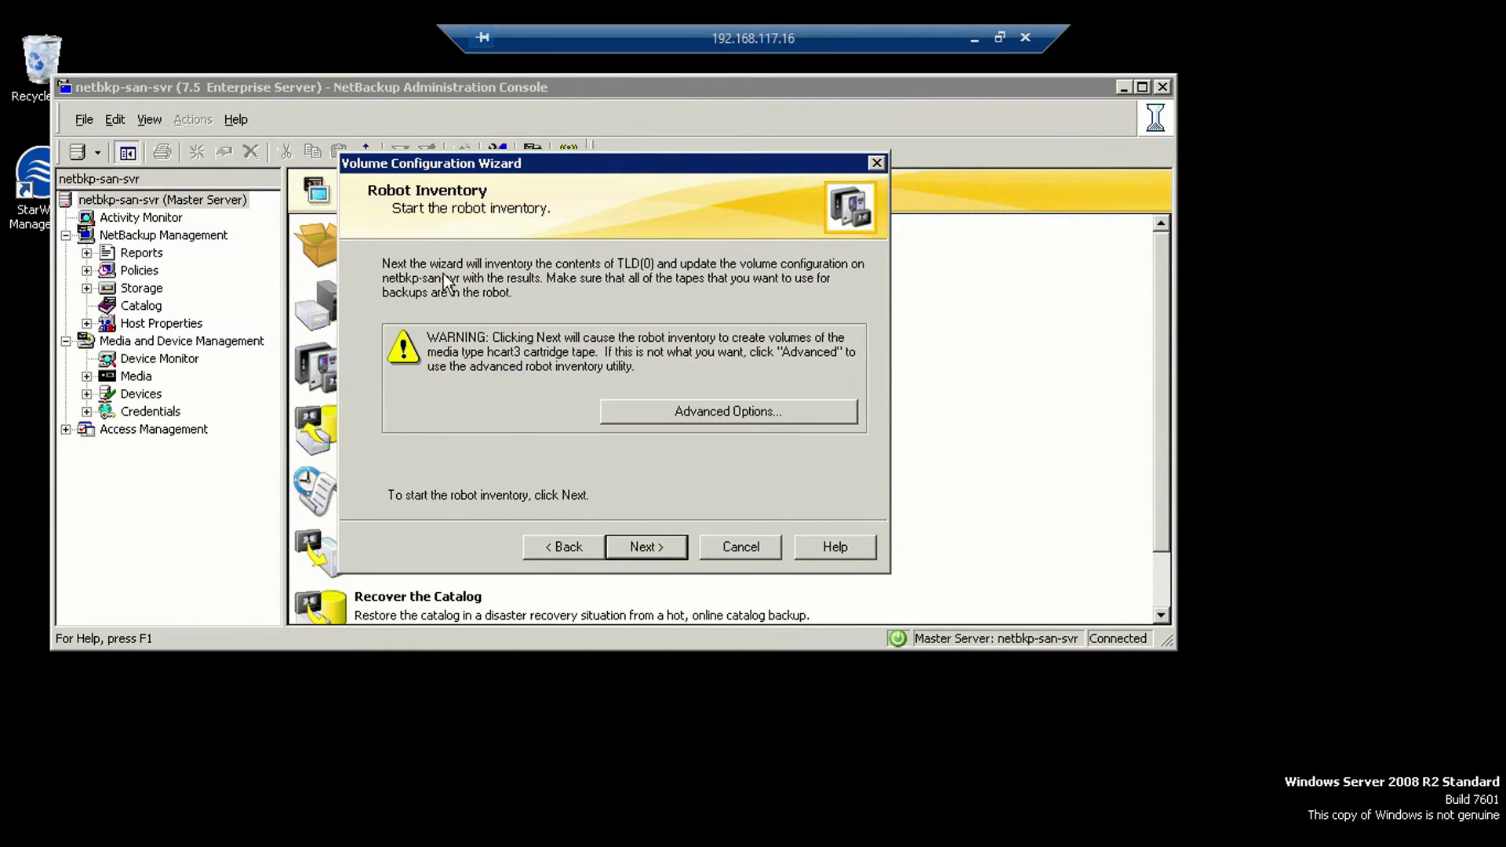
left_click(645, 549)
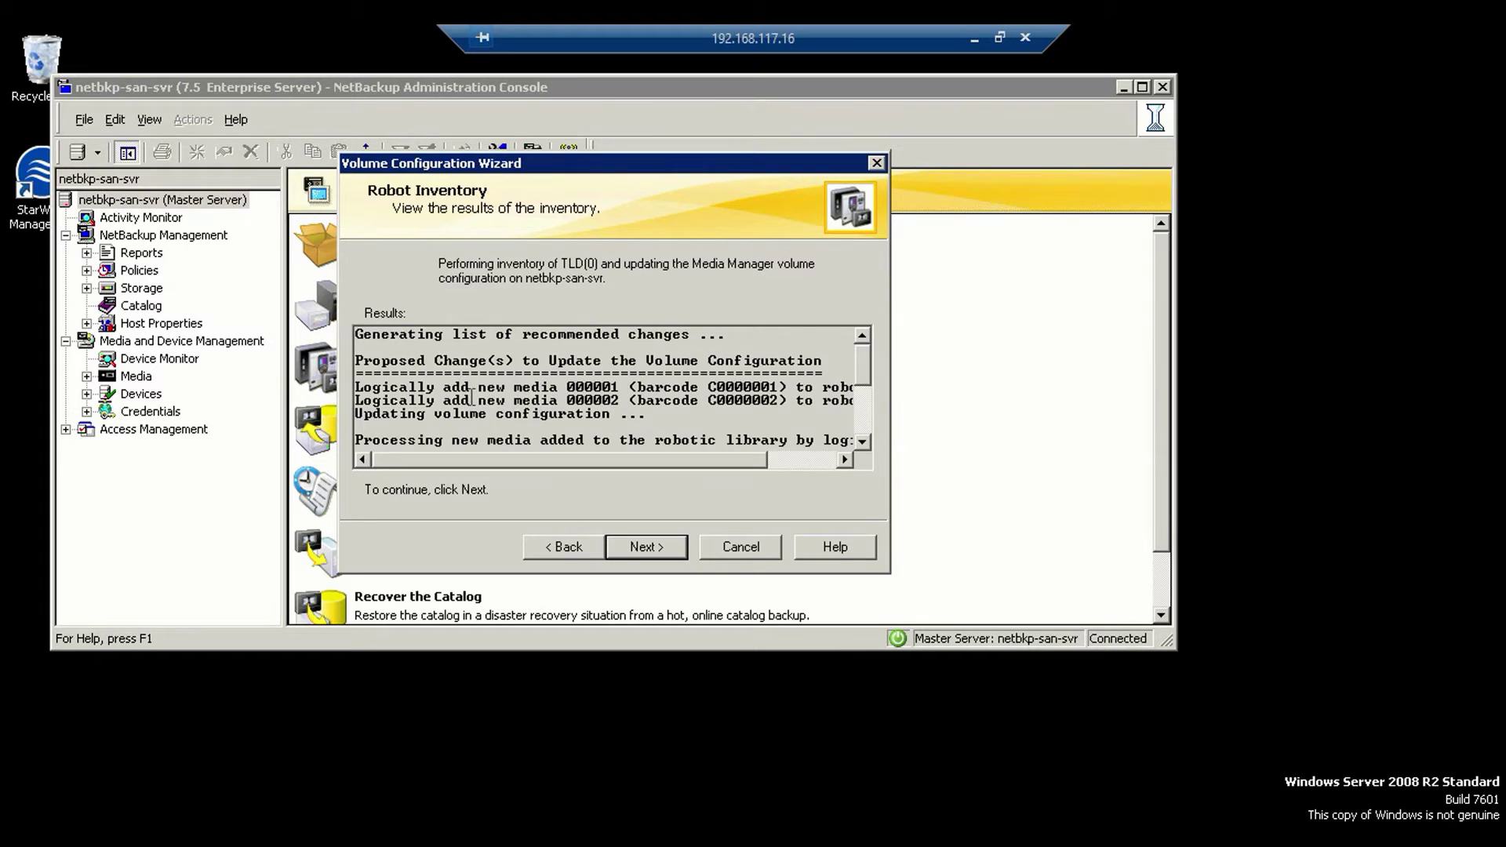
left_click_drag(430, 384, 789, 404)
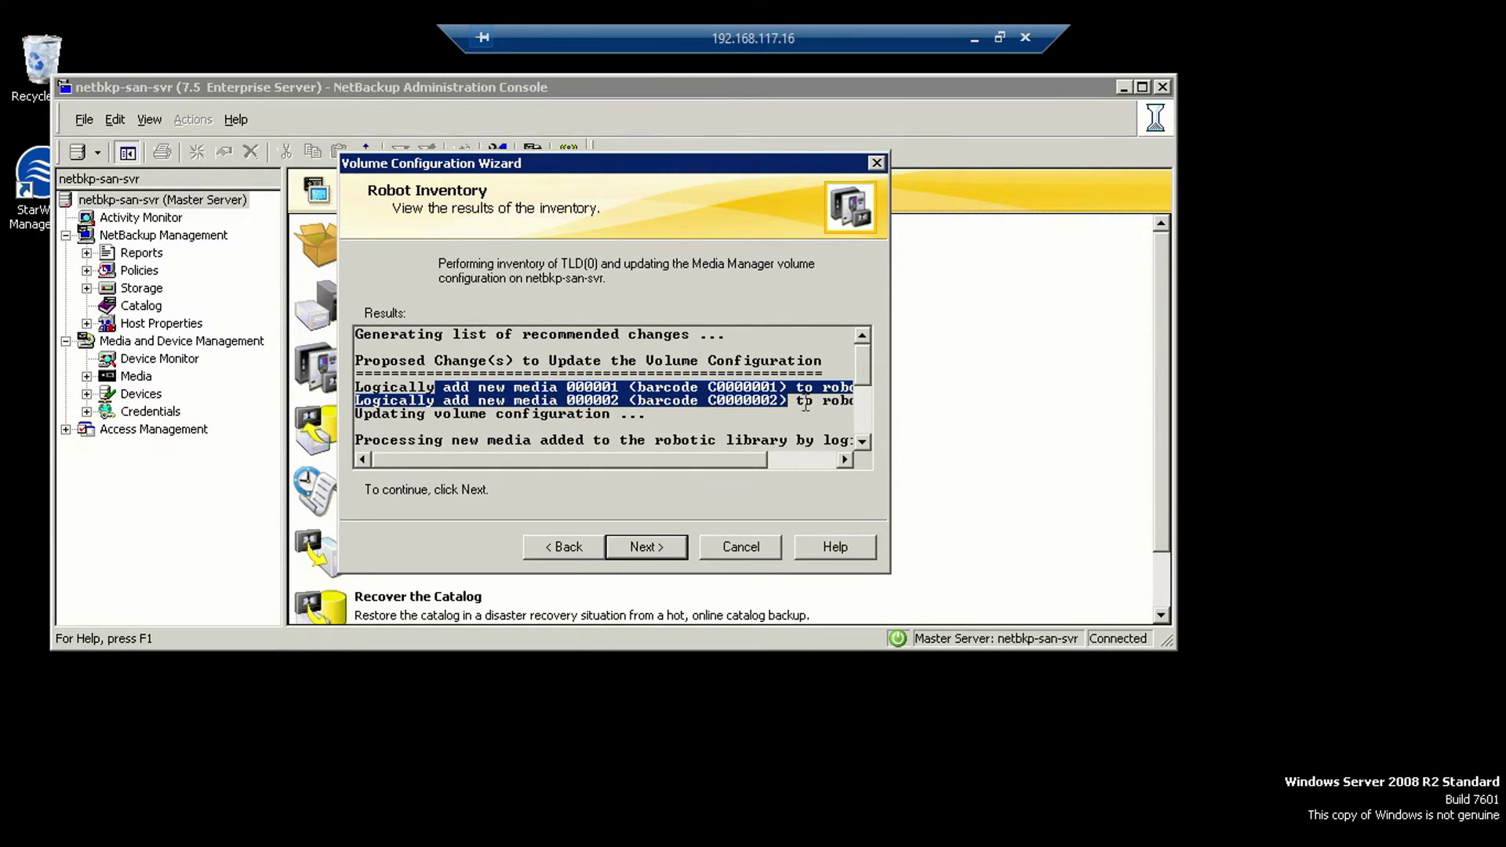
Check the tape barcodes of VTL1 in StarWind Management Console against the robot inventory, and review the remaining inventory results.
double_click(41, 227)
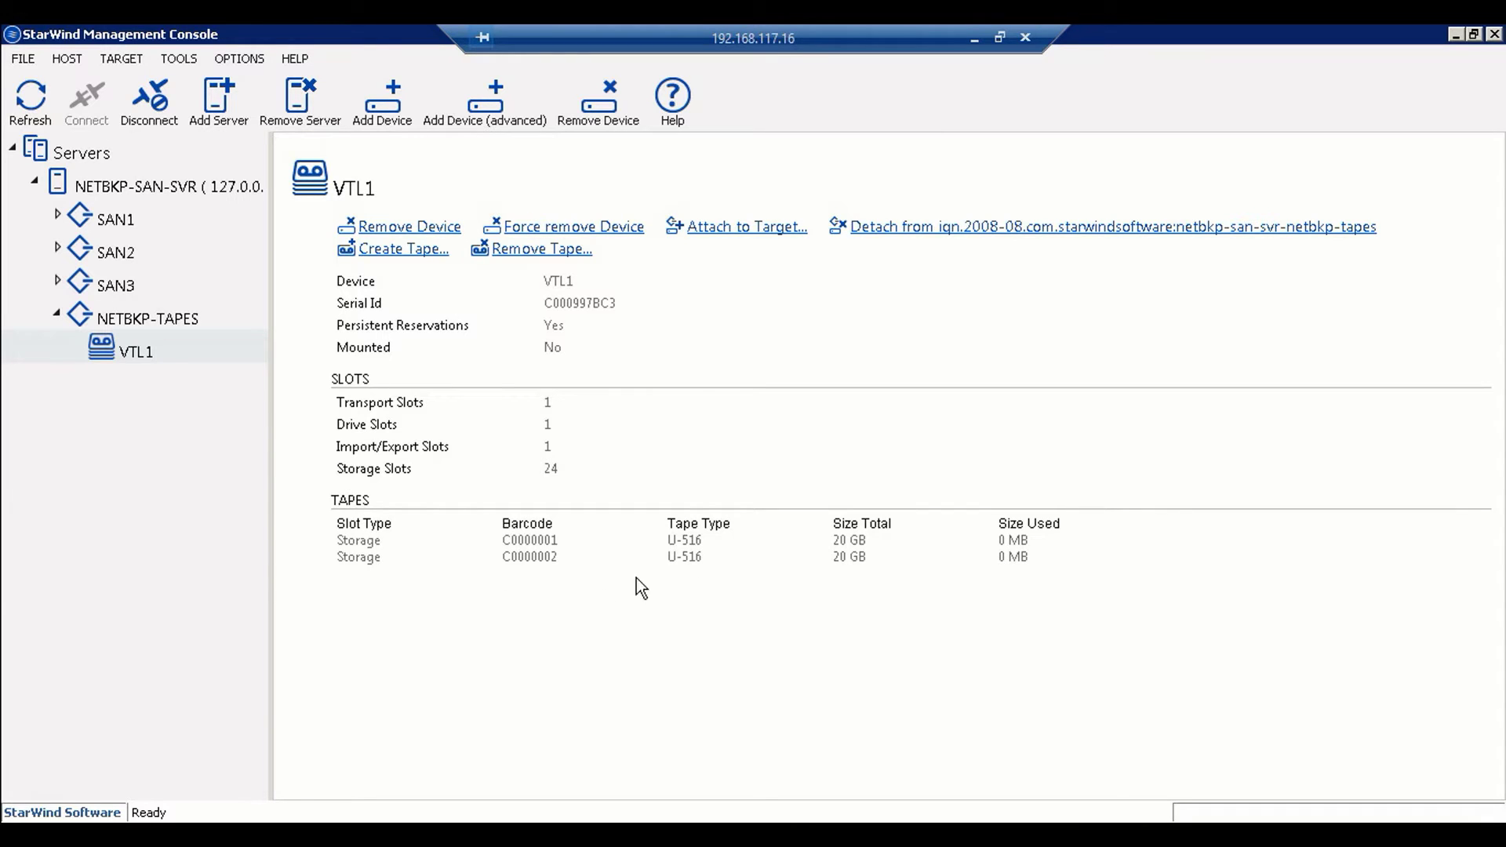
left_click(1456, 34)
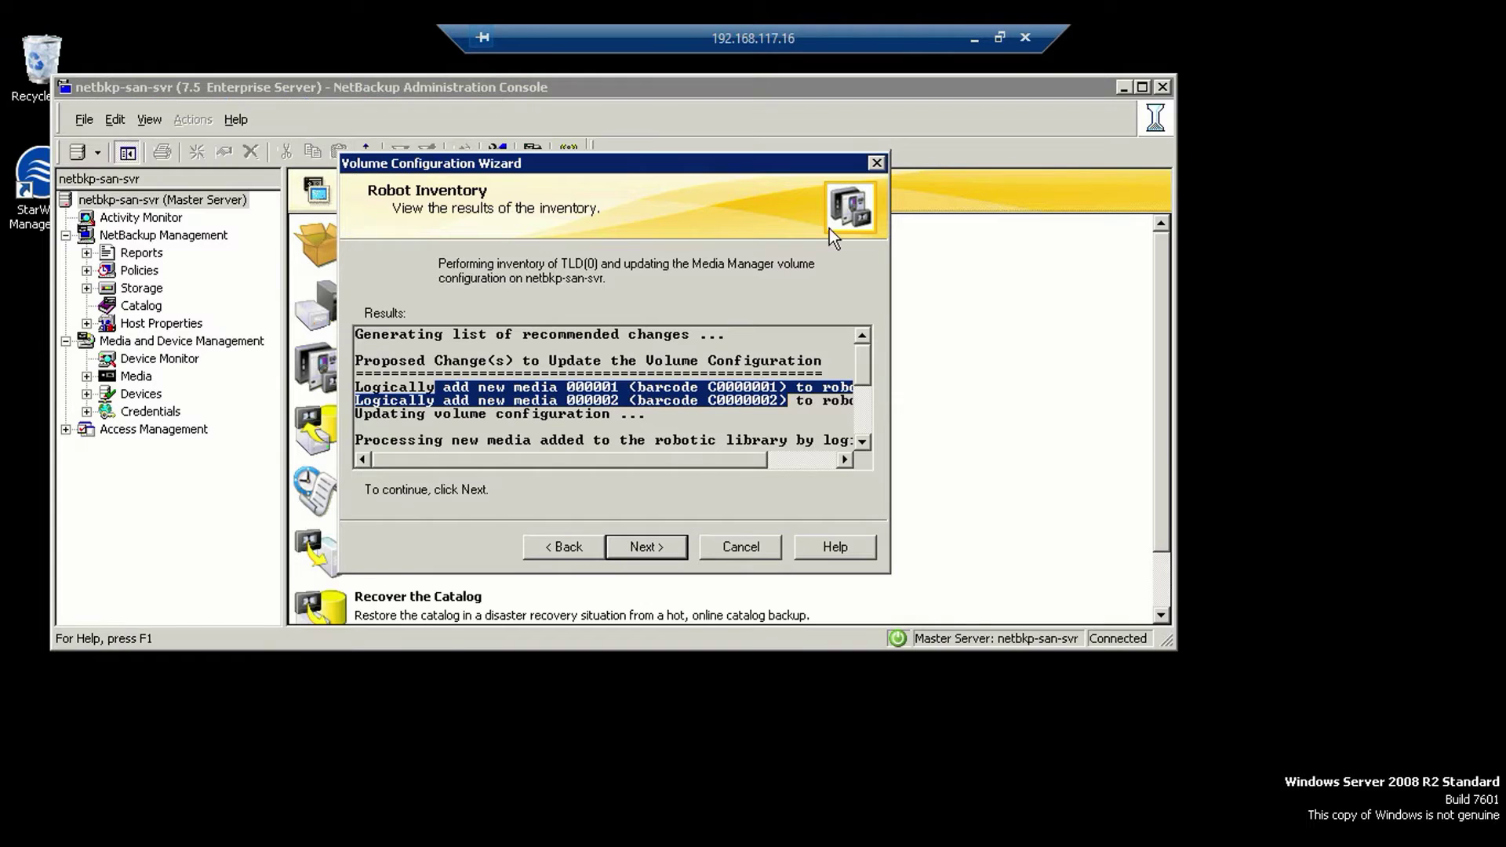
left_click_drag(876, 369, 867, 430)
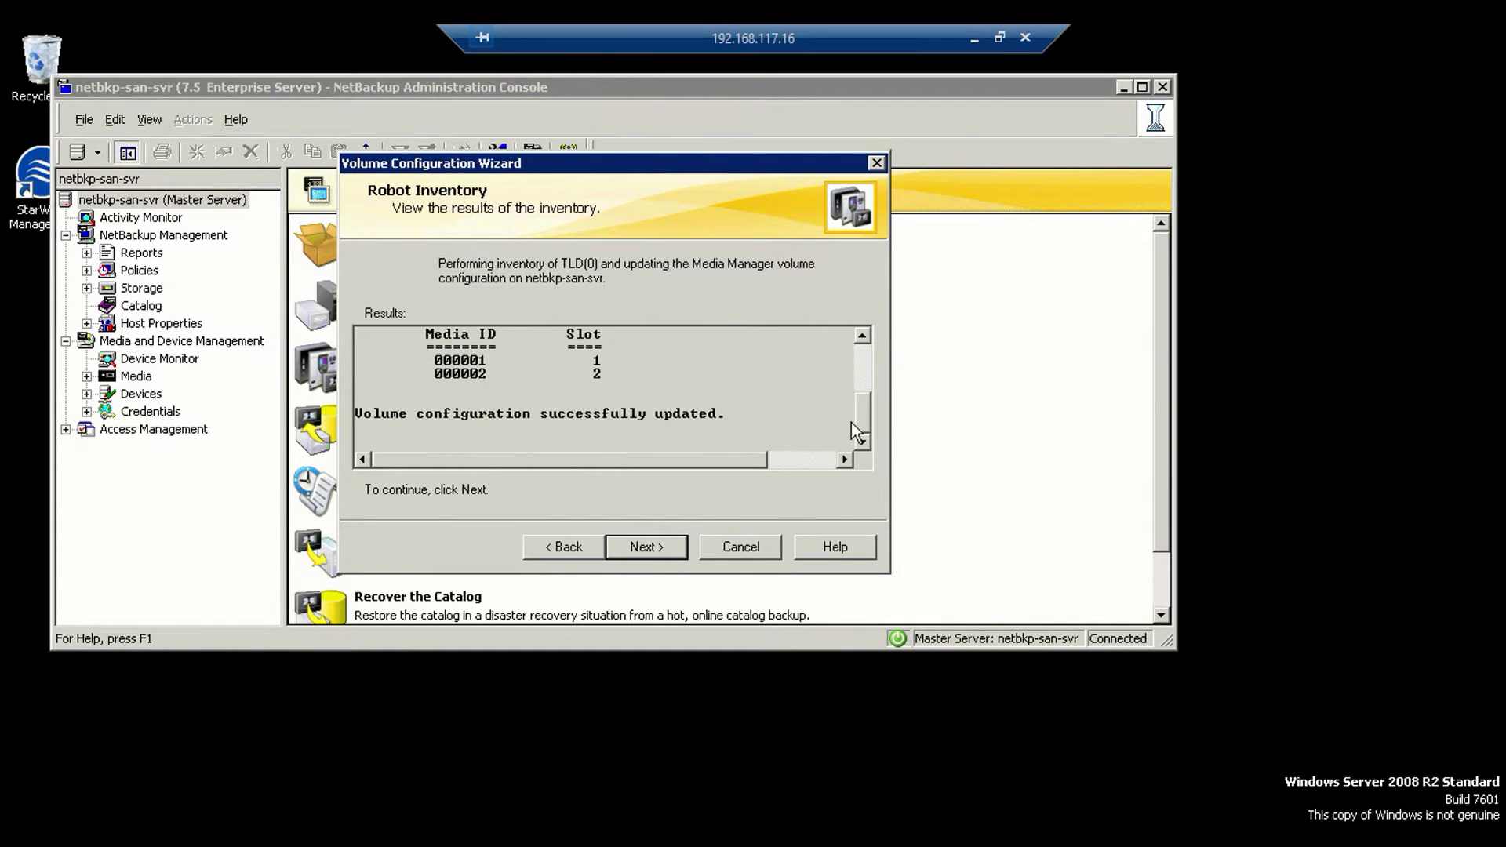
Accept the inventory without marking any slot as cleaning media and finish the Volume Configuration Wizard.
left_click(643, 549)
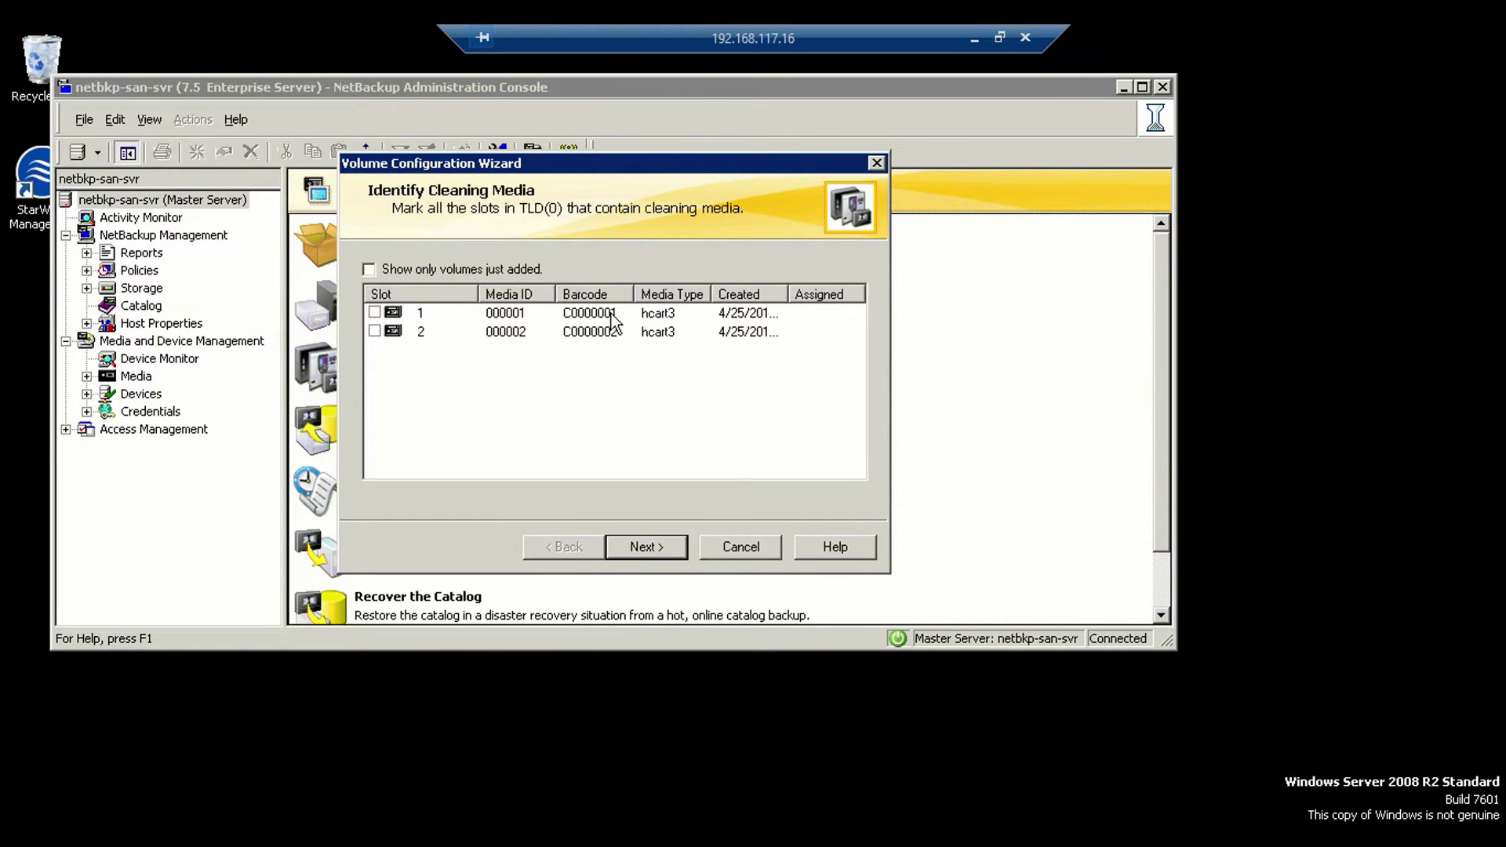
left_click(653, 541)
left_click(628, 538)
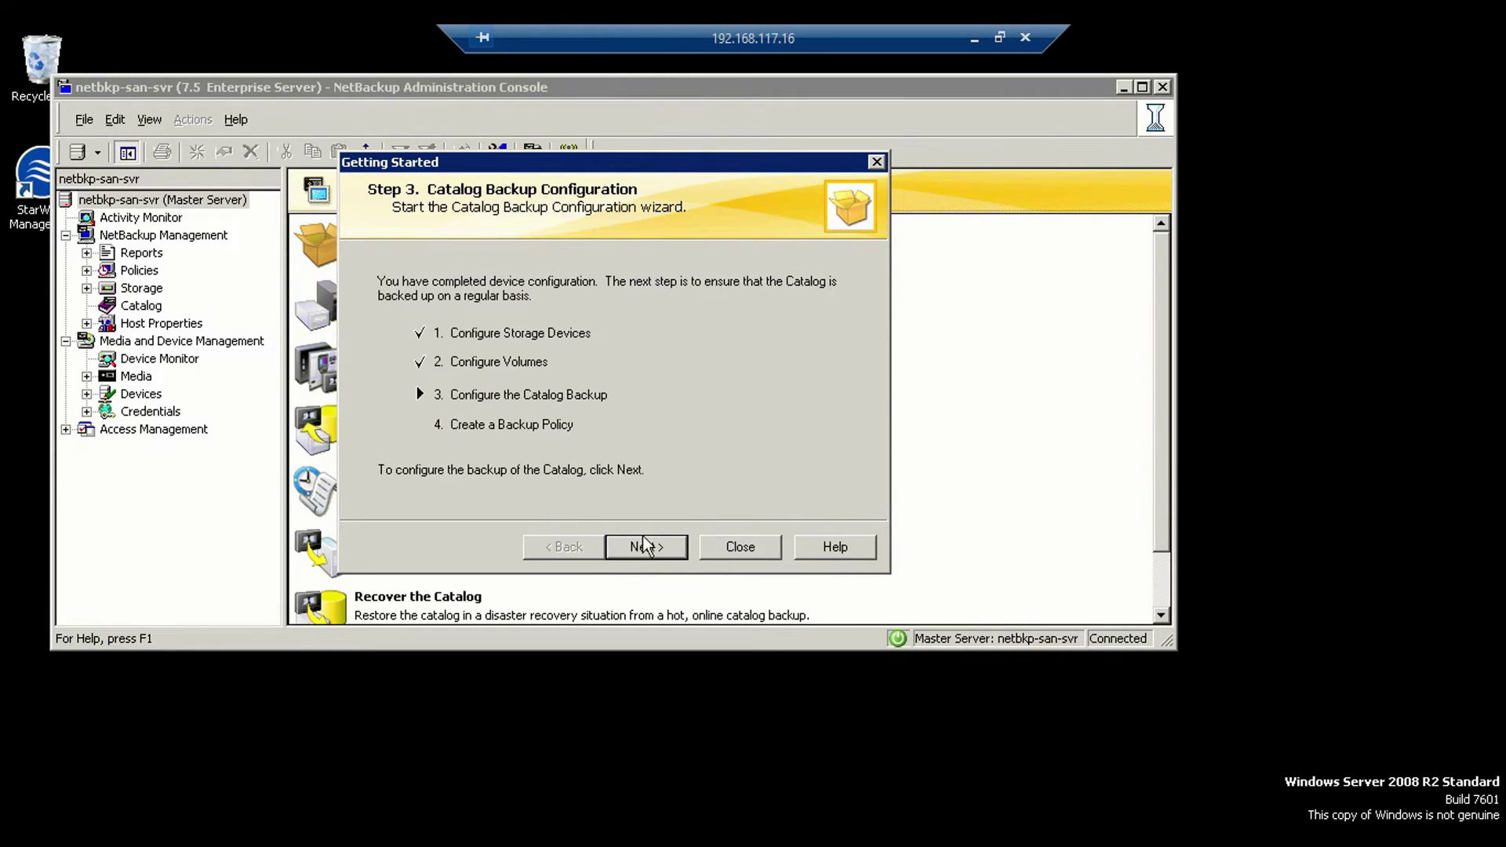
Start the catalog backup configuration and create a new catalog backup policy named JP-Catalog-BKP.
left_click(643, 544)
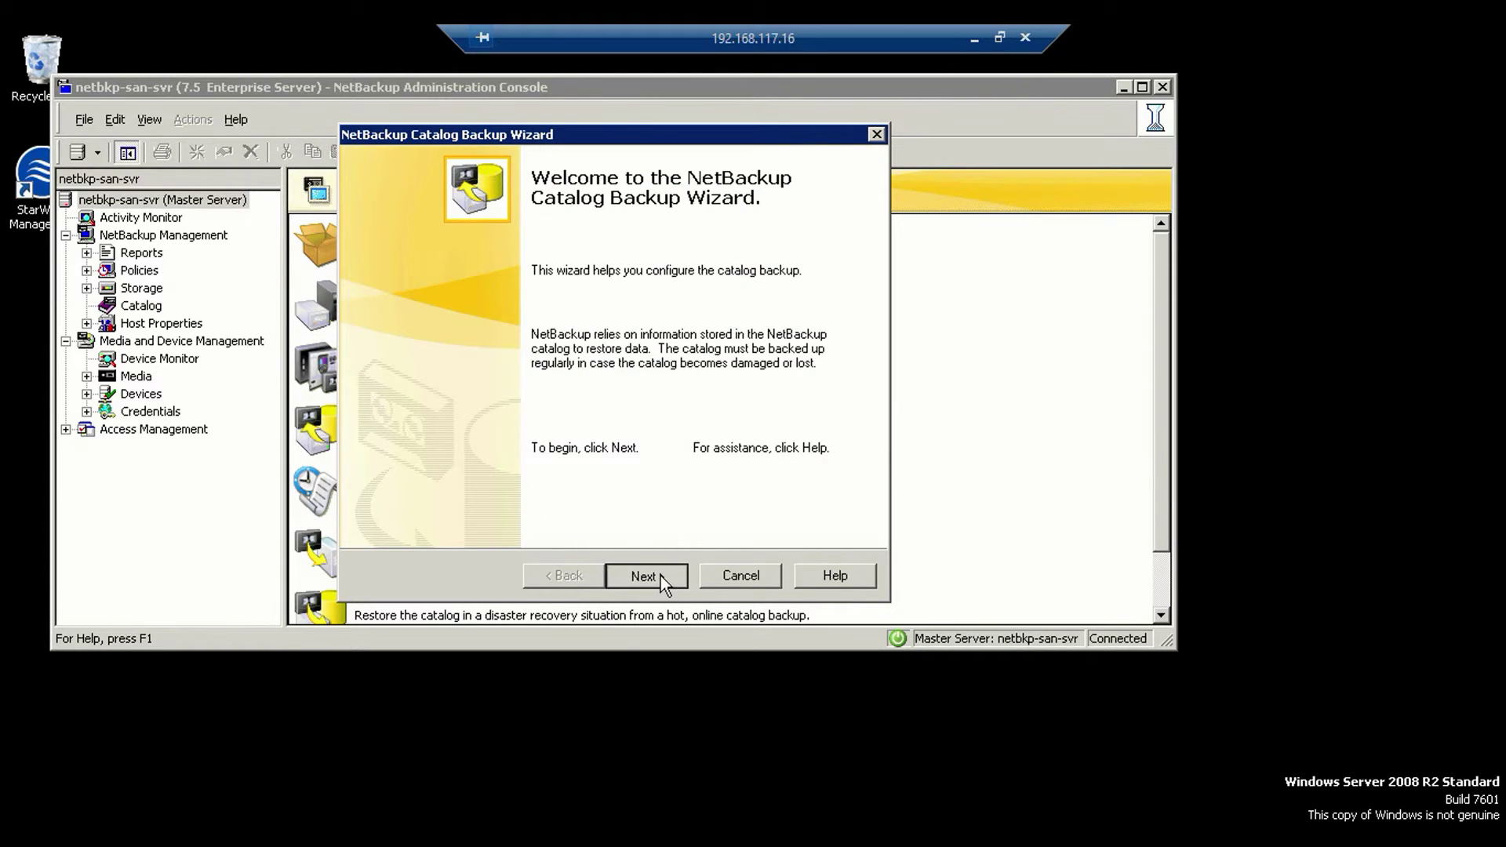
left_click(645, 576)
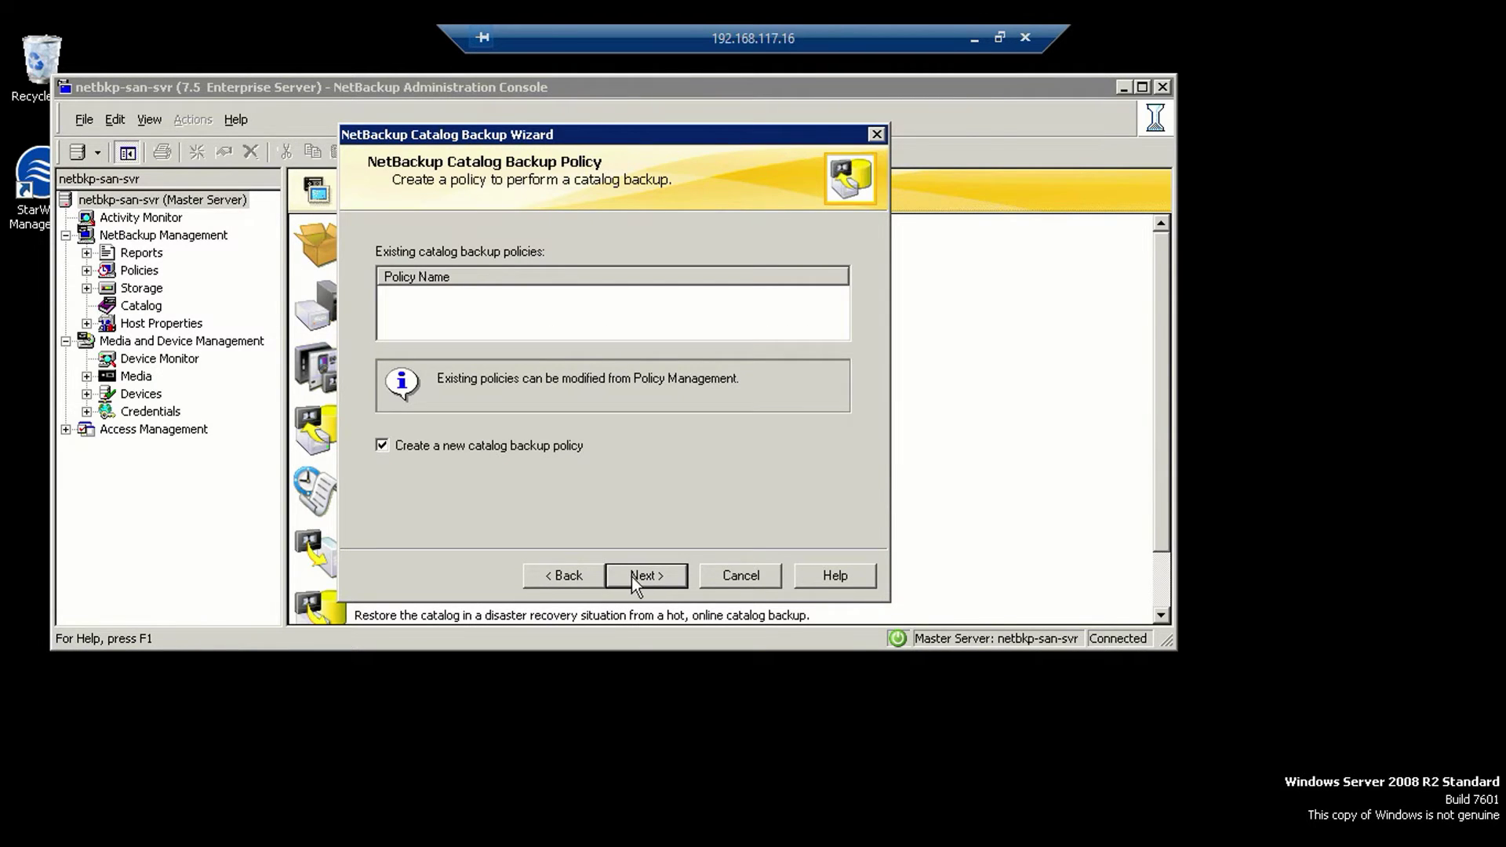
left_click(636, 578)
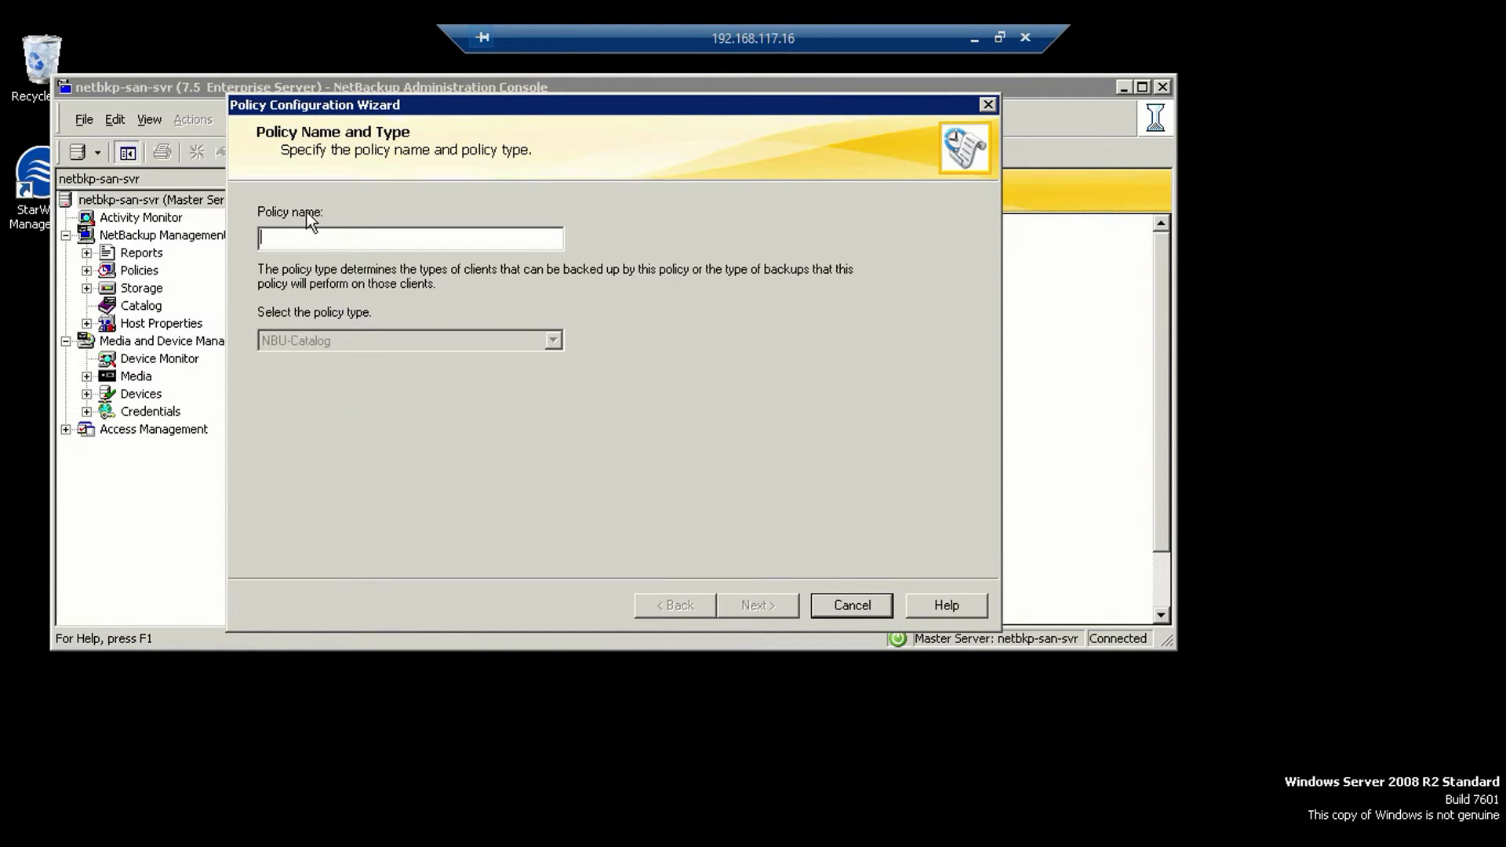
type("JP-Catalog_BK")
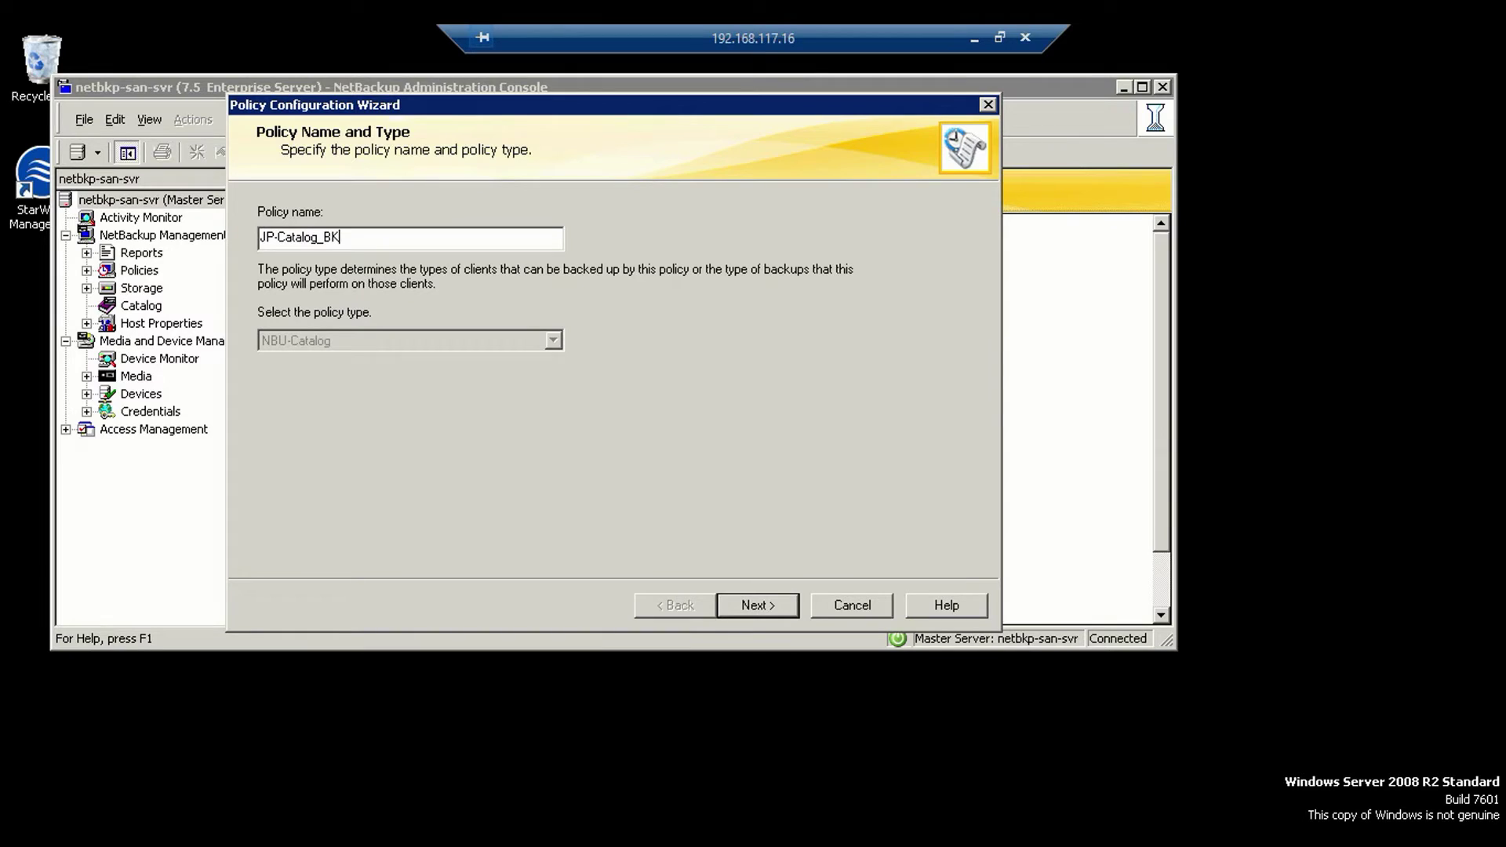
key("BackSpace")
key("BackSpace")
type("-BKP")
left_click(745, 608)
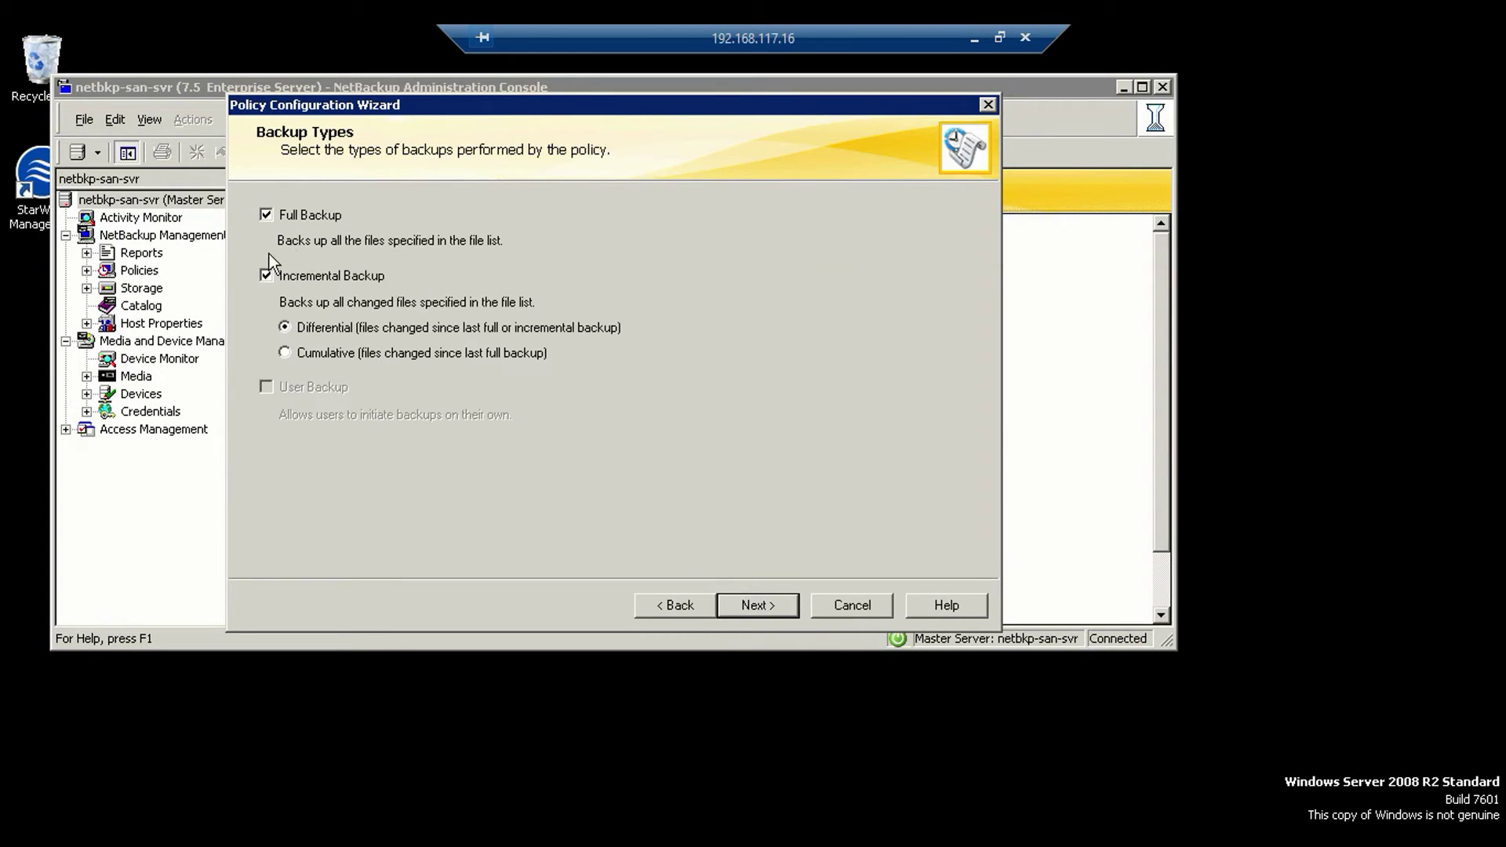
Accept weekly full and daily differential incremental backups, both retained for 2 weeks, with an all-day start window.
left_click(726, 602)
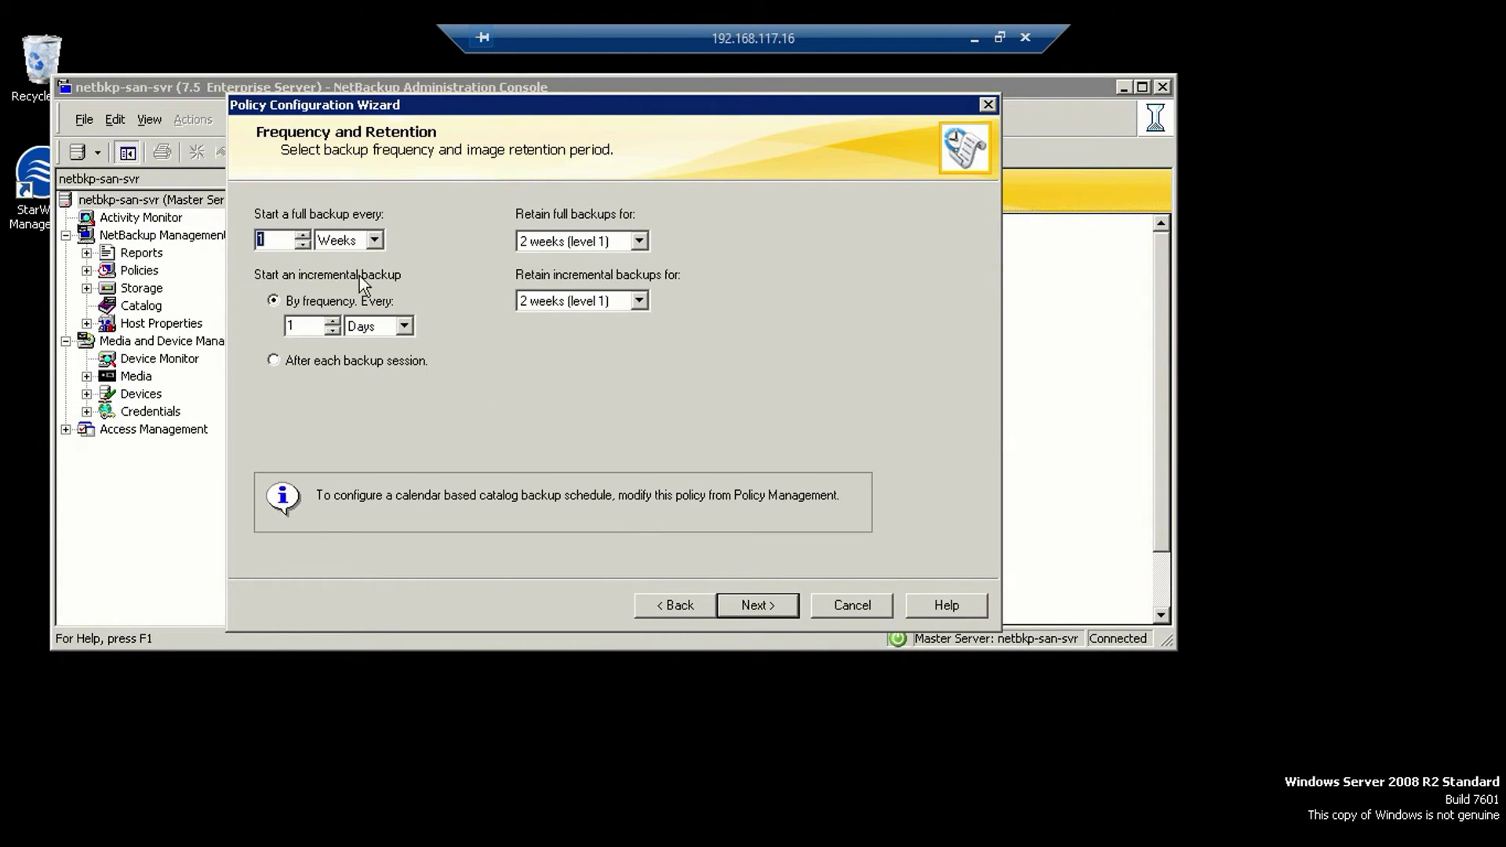
left_click(751, 604)
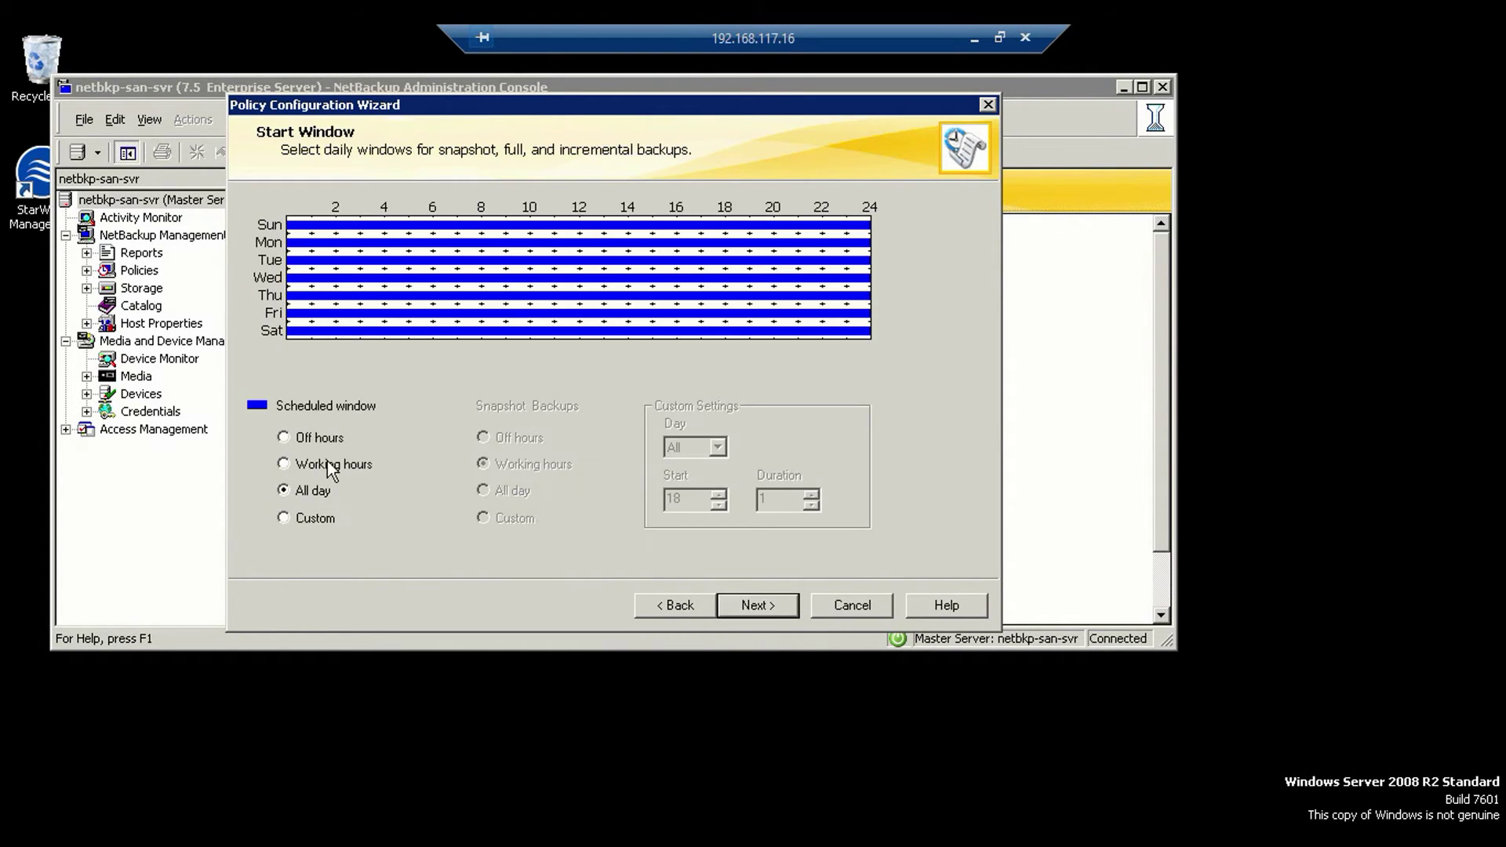
left_click(757, 608)
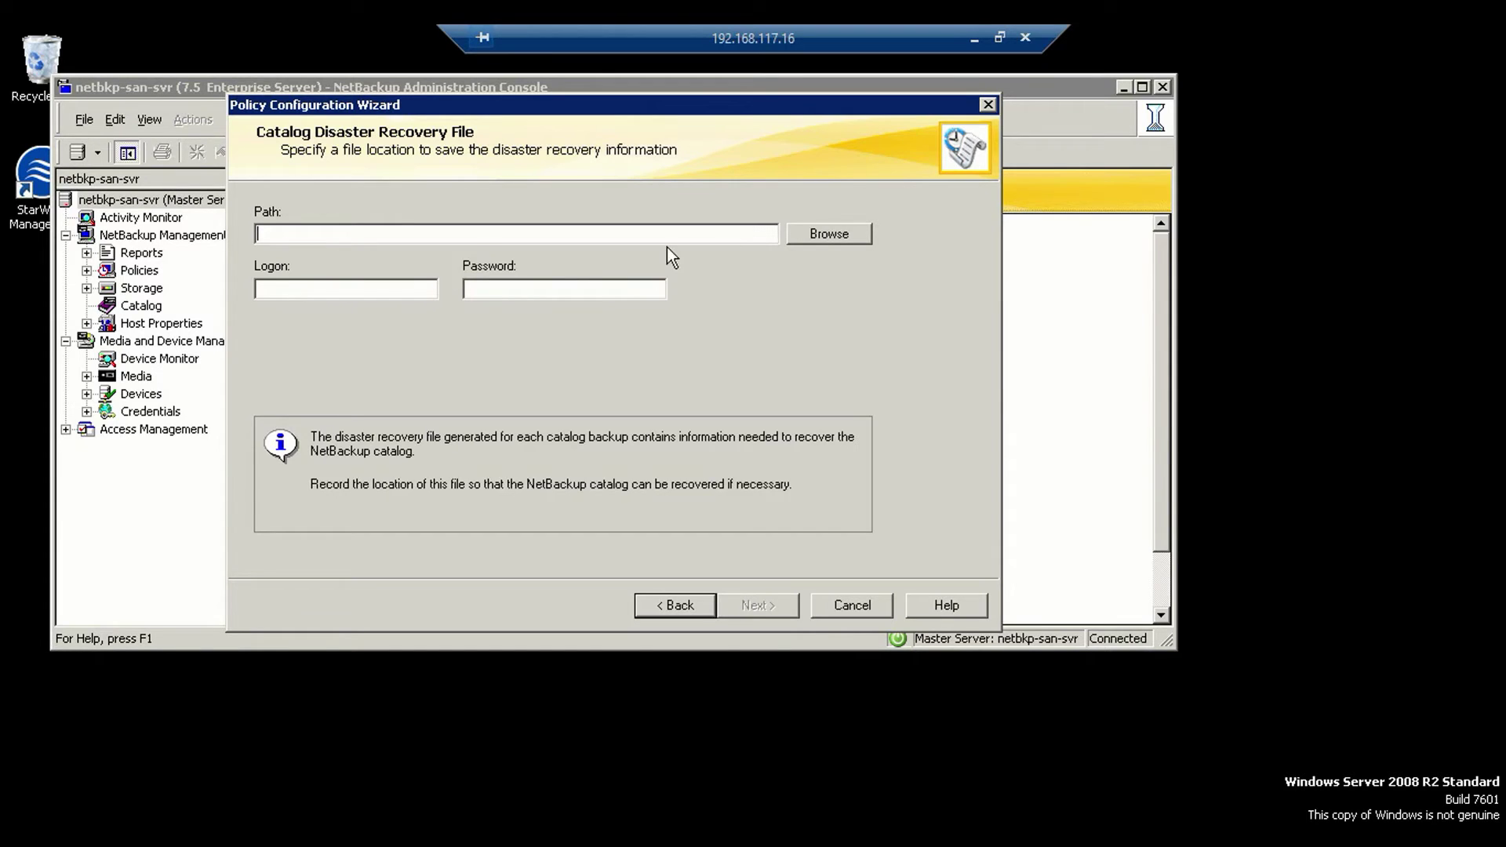
Look on drive G: for a disaster recovery location and create a folder named NB-DisasterRecoveryFiles on SAN1 (G:).
left_click(830, 233)
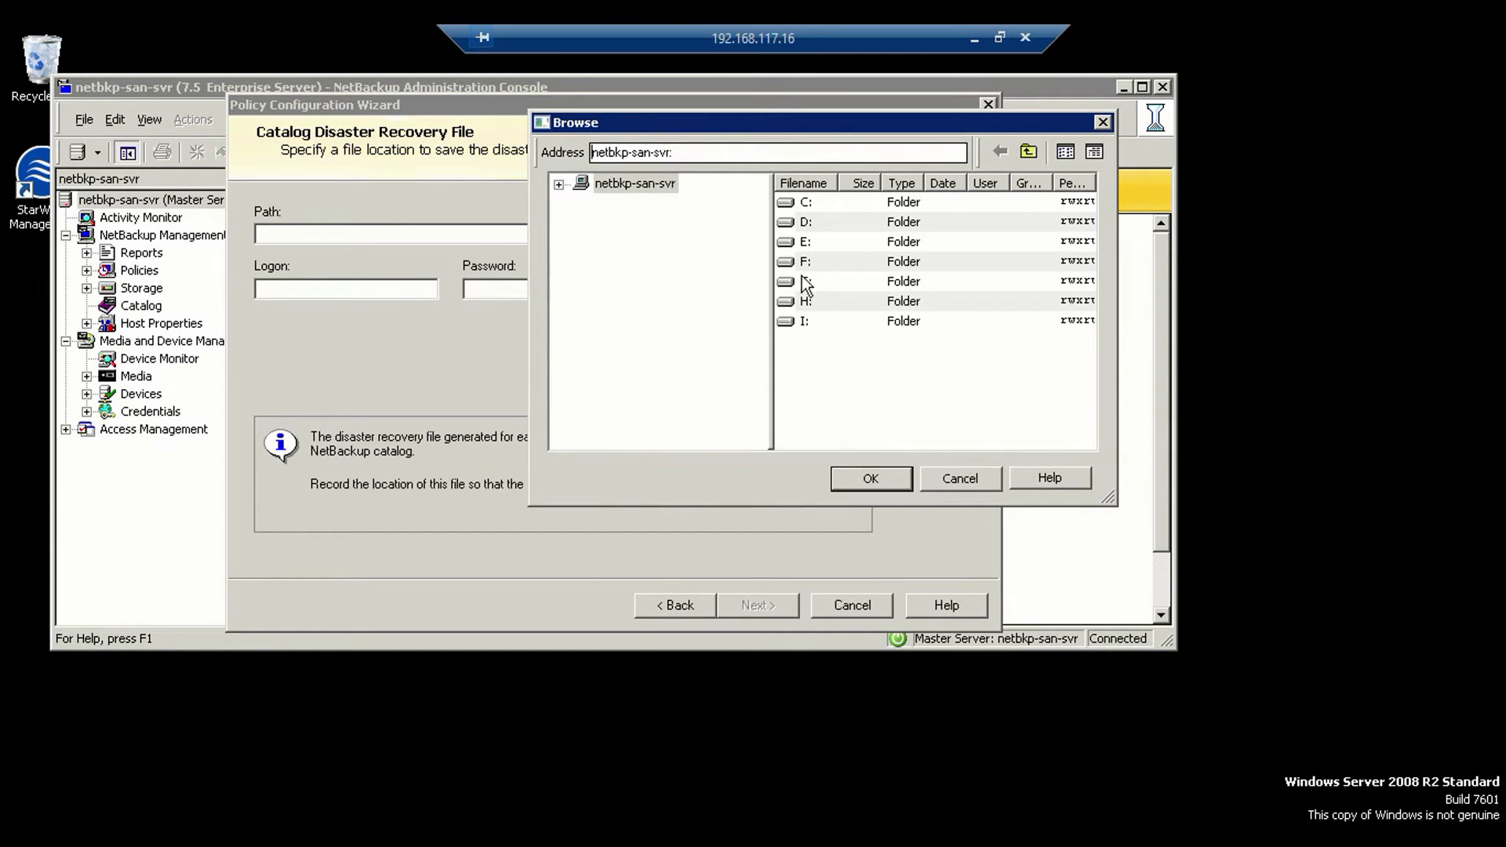
double_click(811, 283)
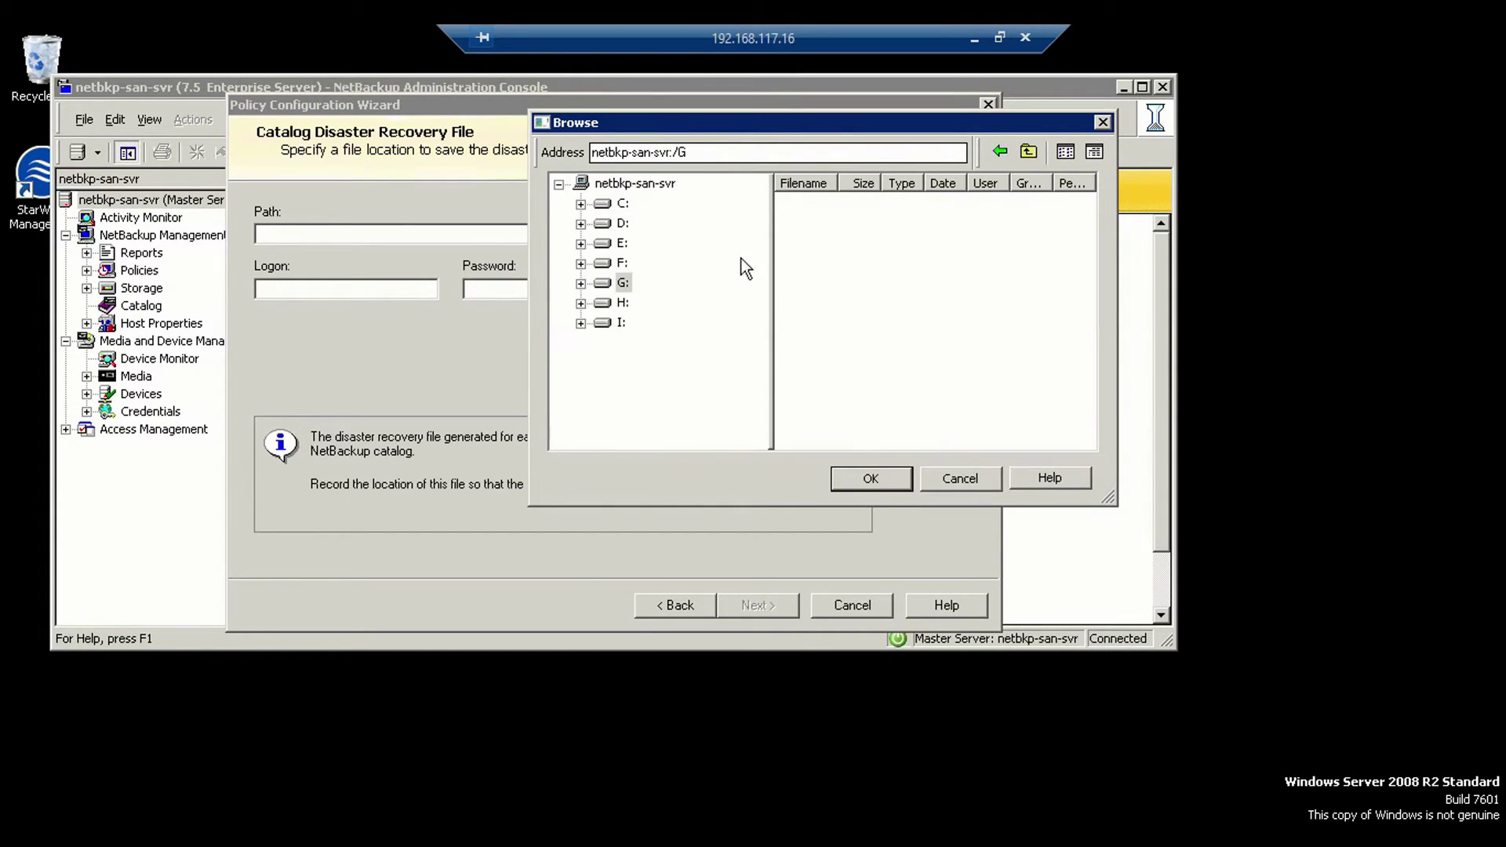
key("super")
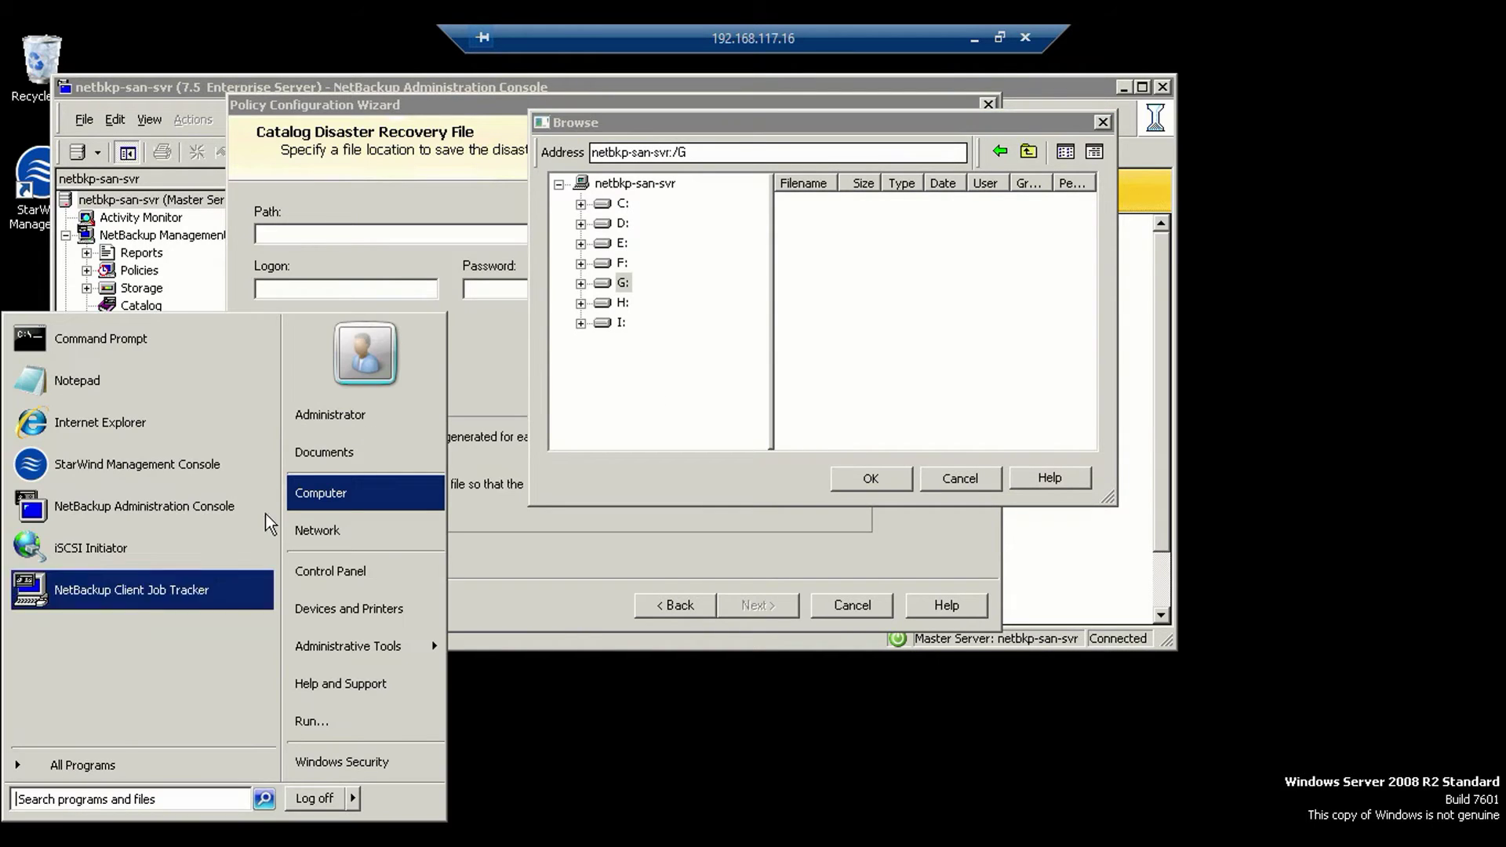
left_click(302, 493)
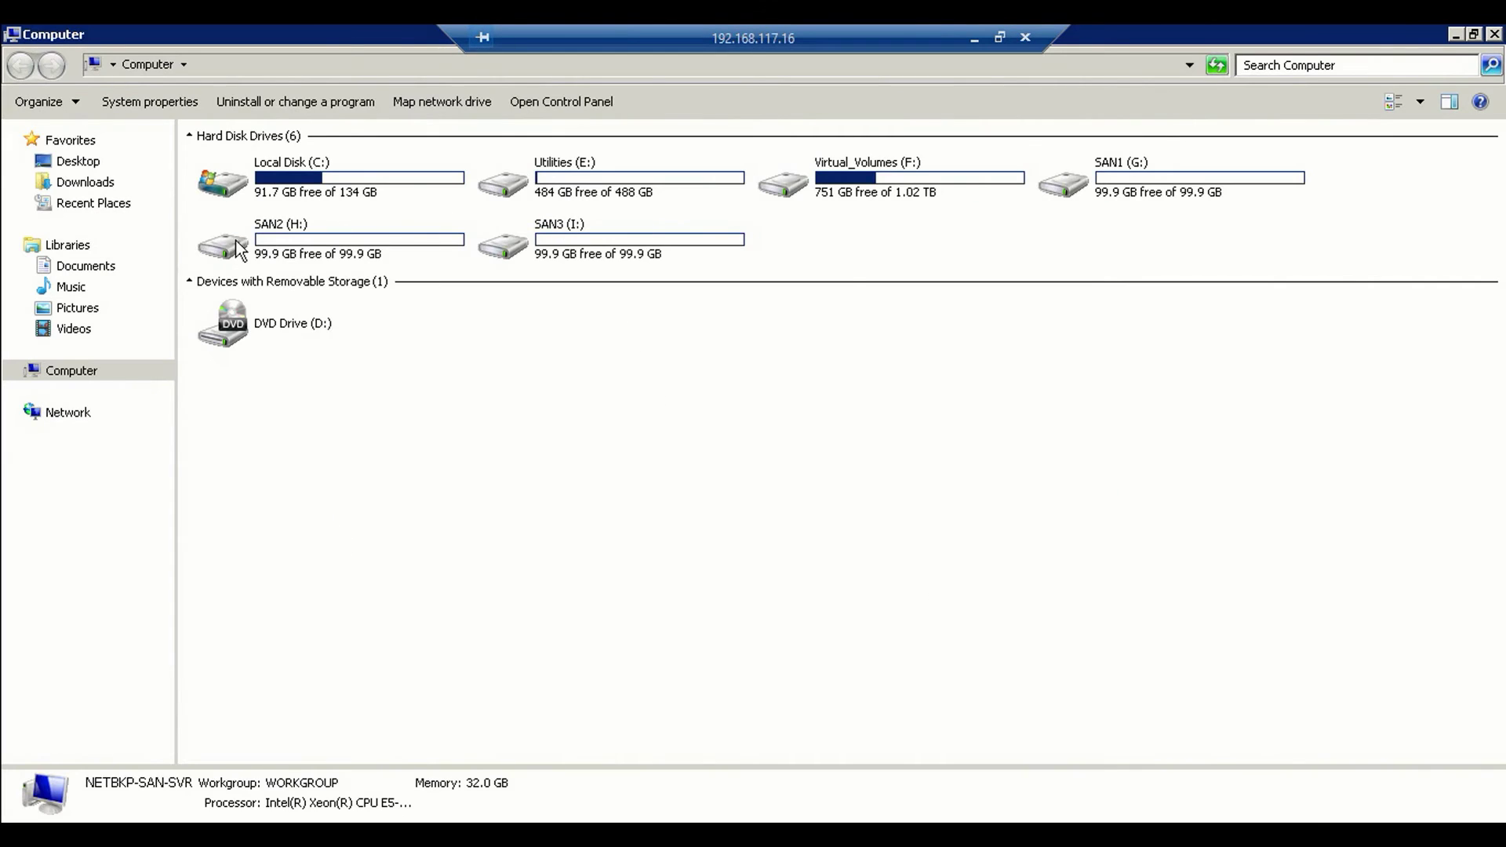
double_click(1180, 180)
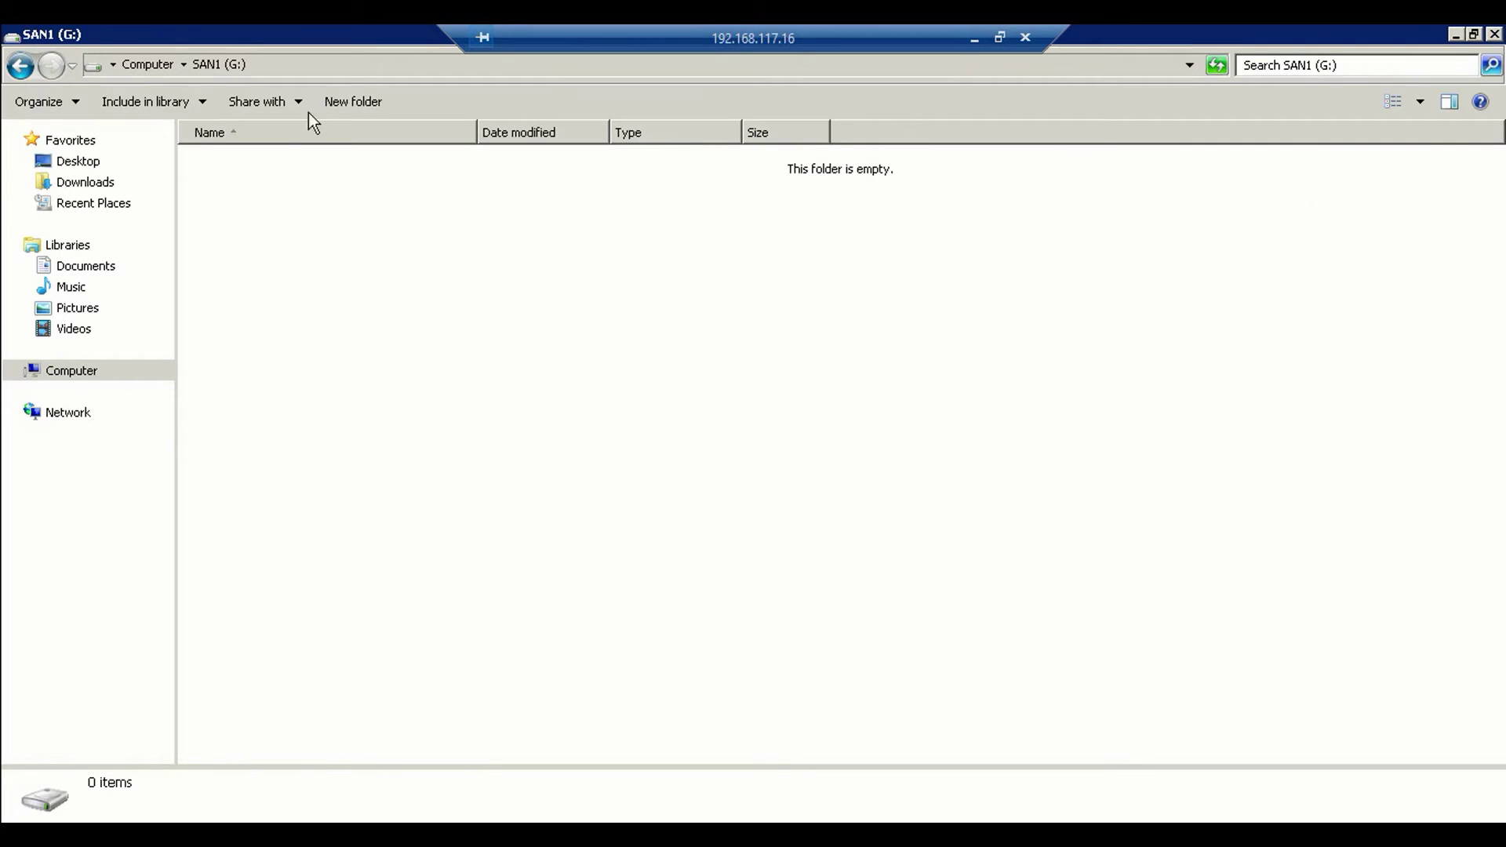
left_click(368, 104)
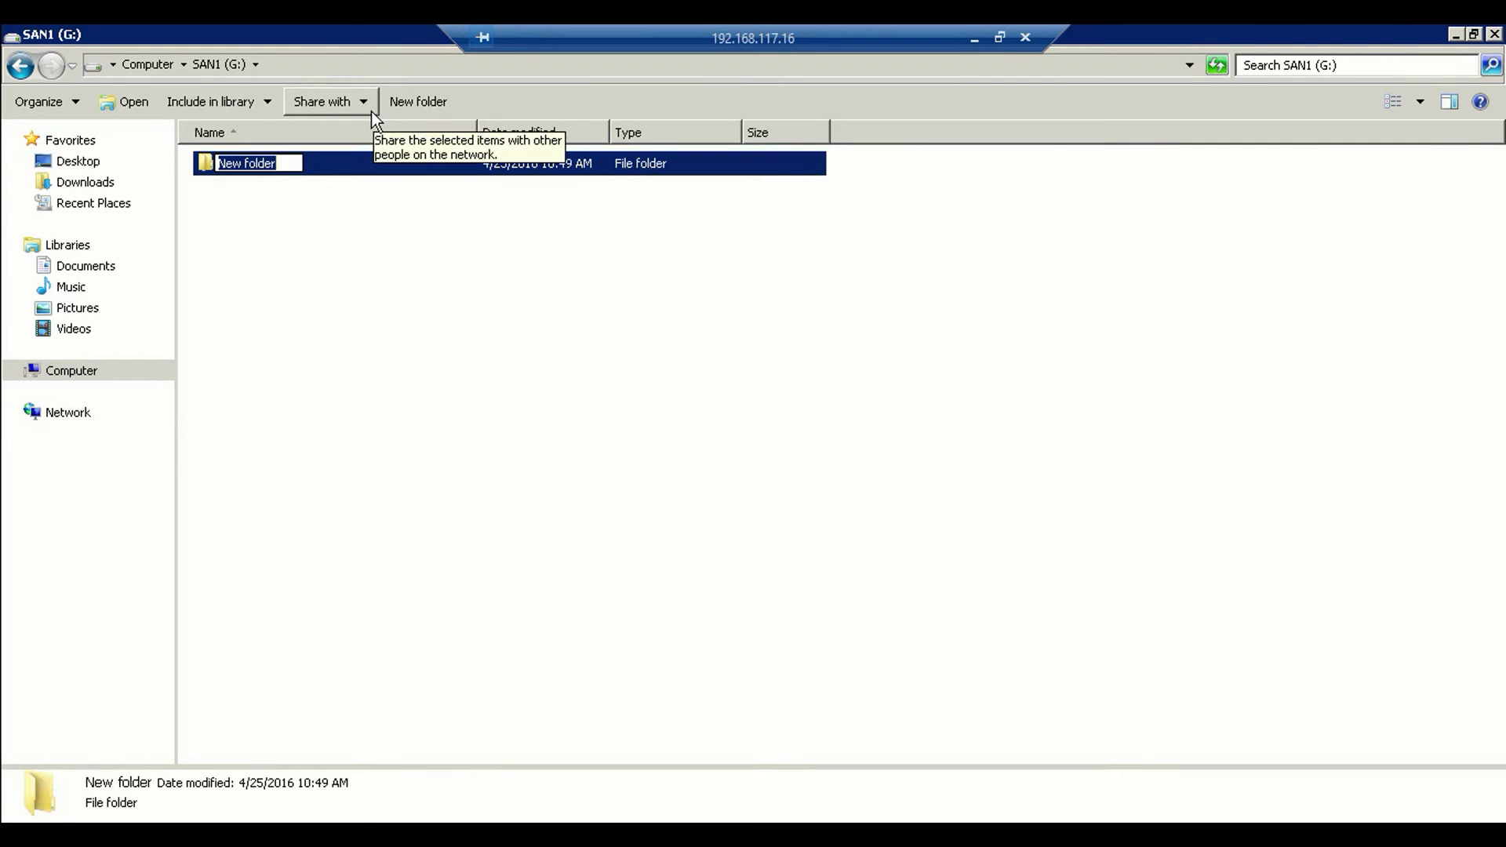
type("NB-")
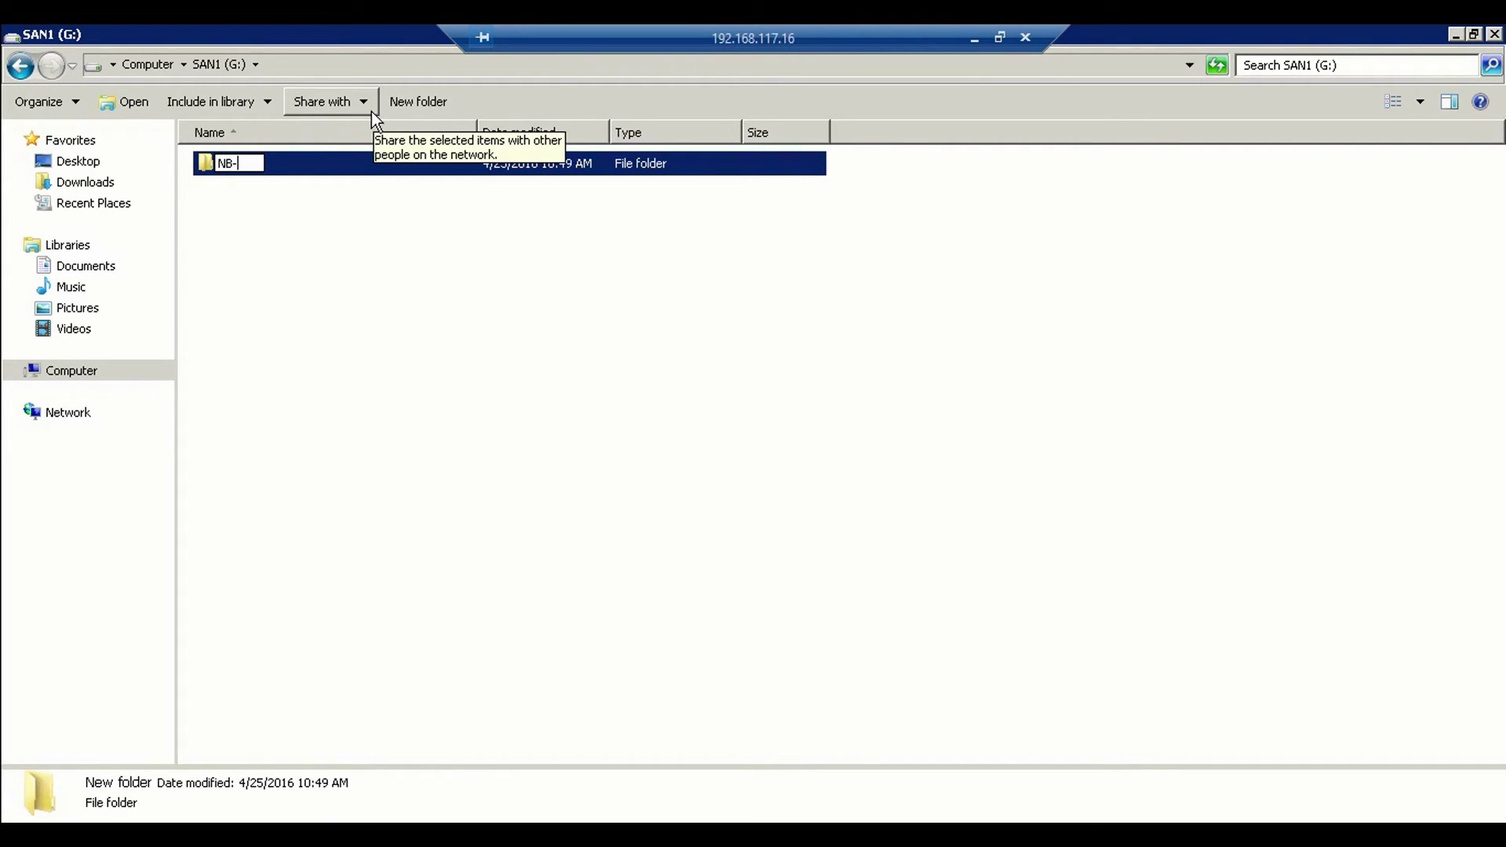
type("Disaste")
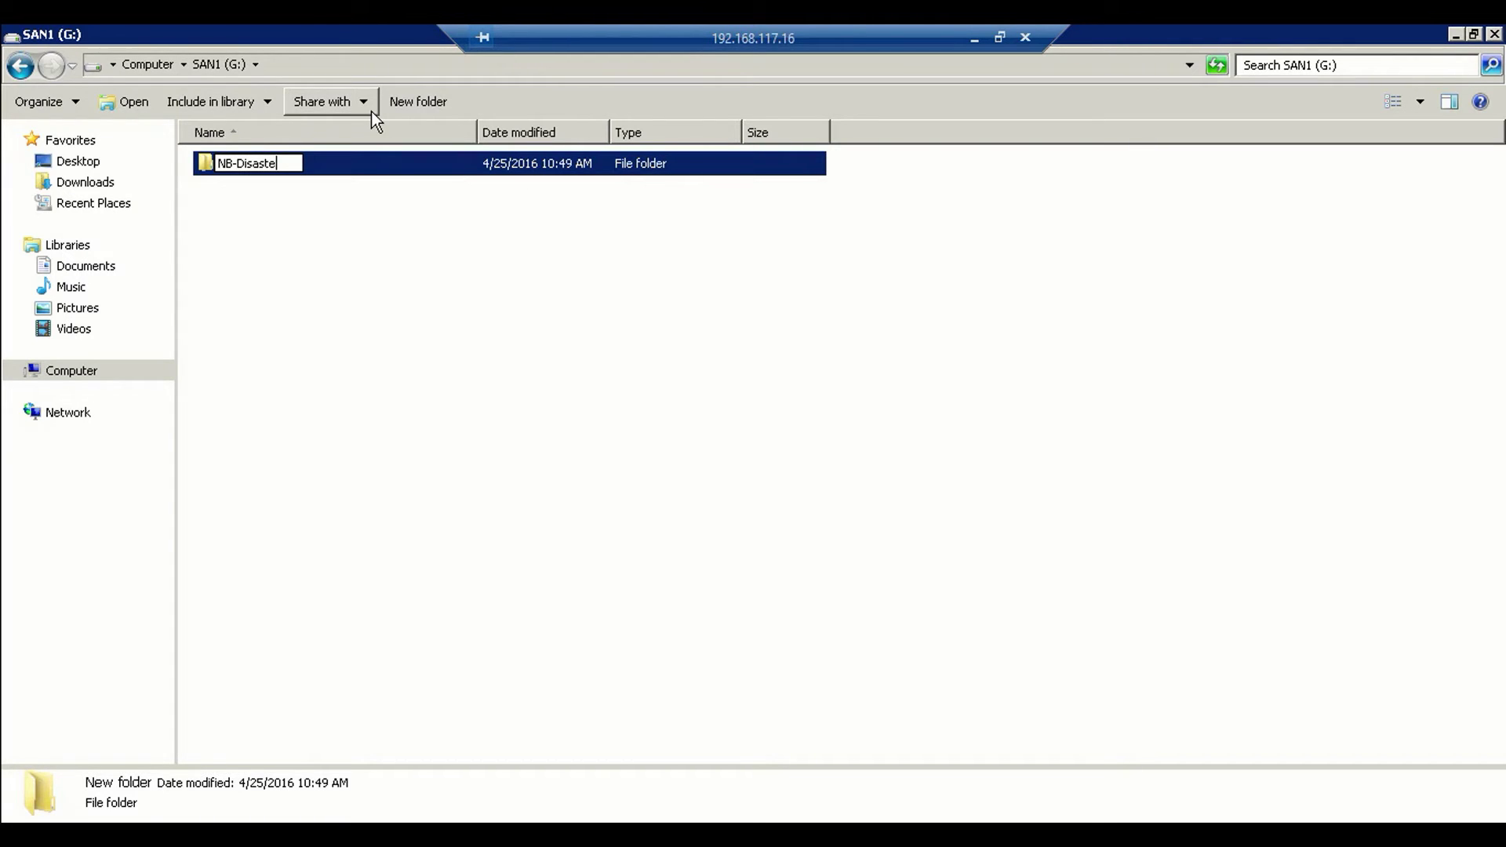
type("rRecoveryFiles")
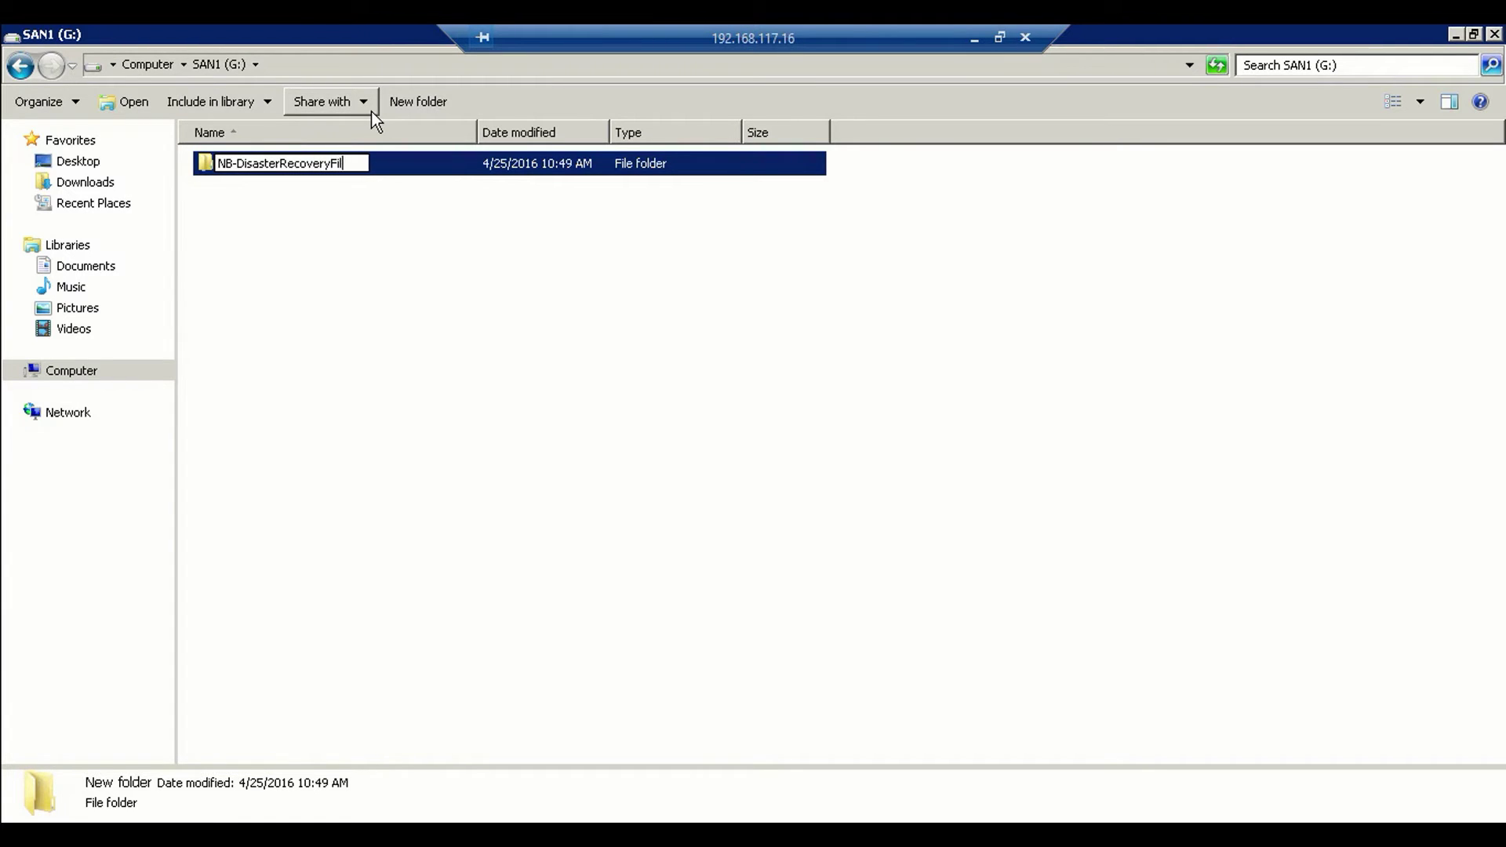
left_click(489, 405)
double_click(333, 163)
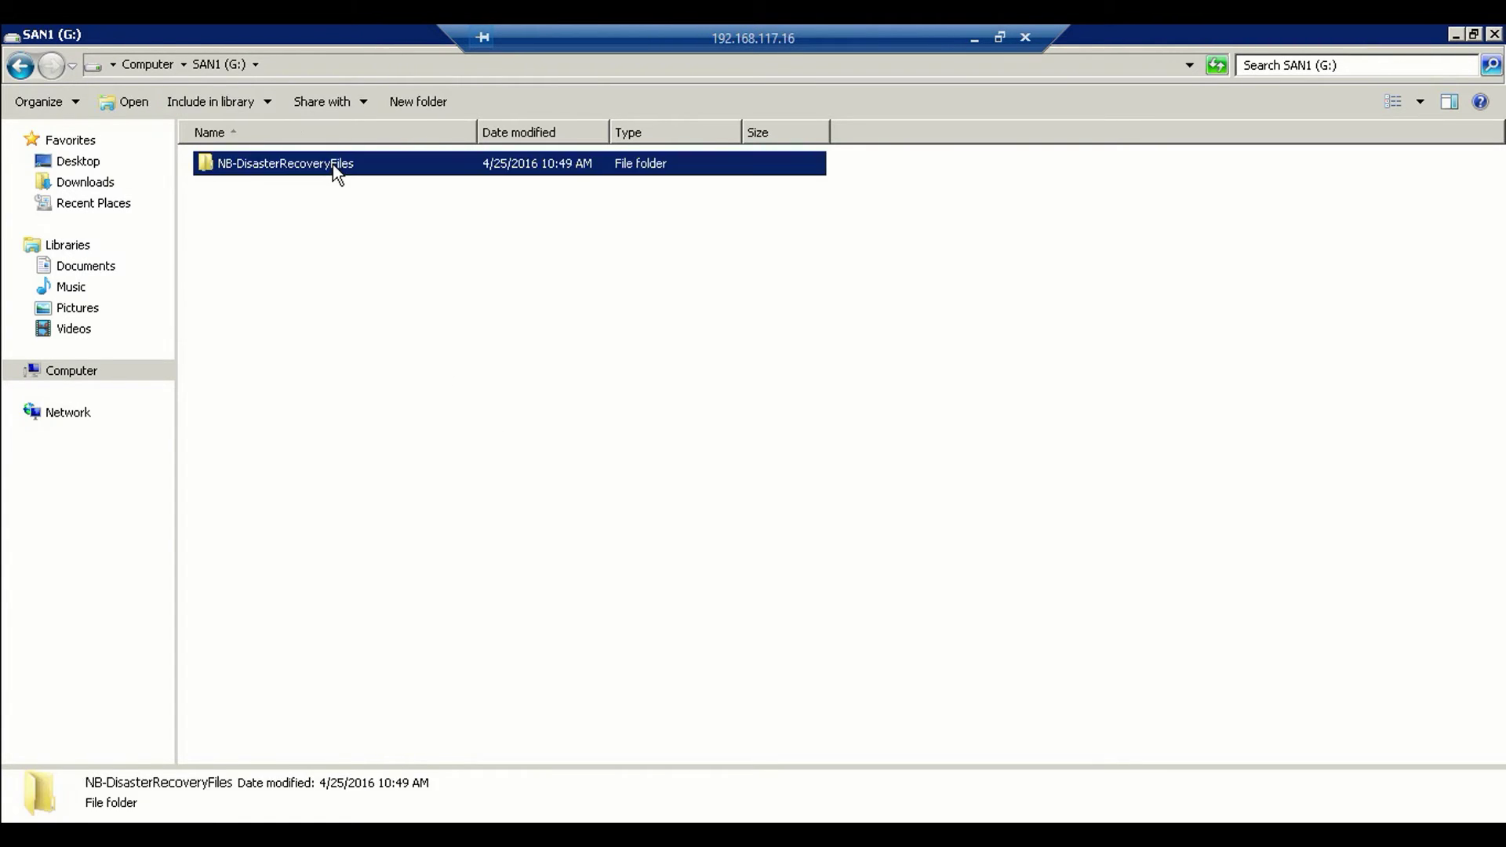
key("BackSpace")
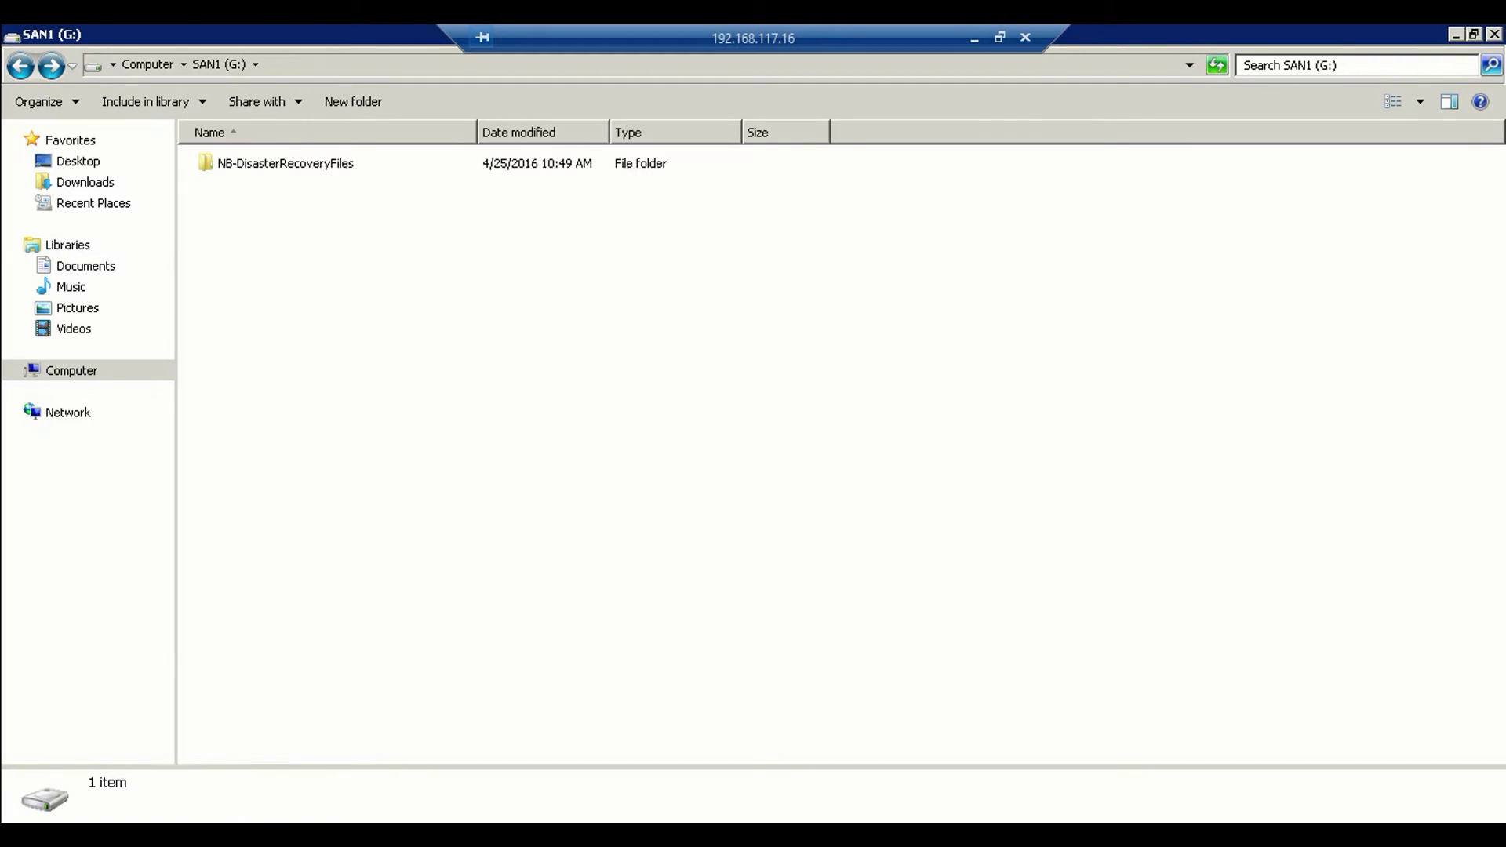
Back in the NetBackup policy wizard, set the disaster recovery file path to G:\NB-DisasterRecoveryFiles.
key("alt+Tab")
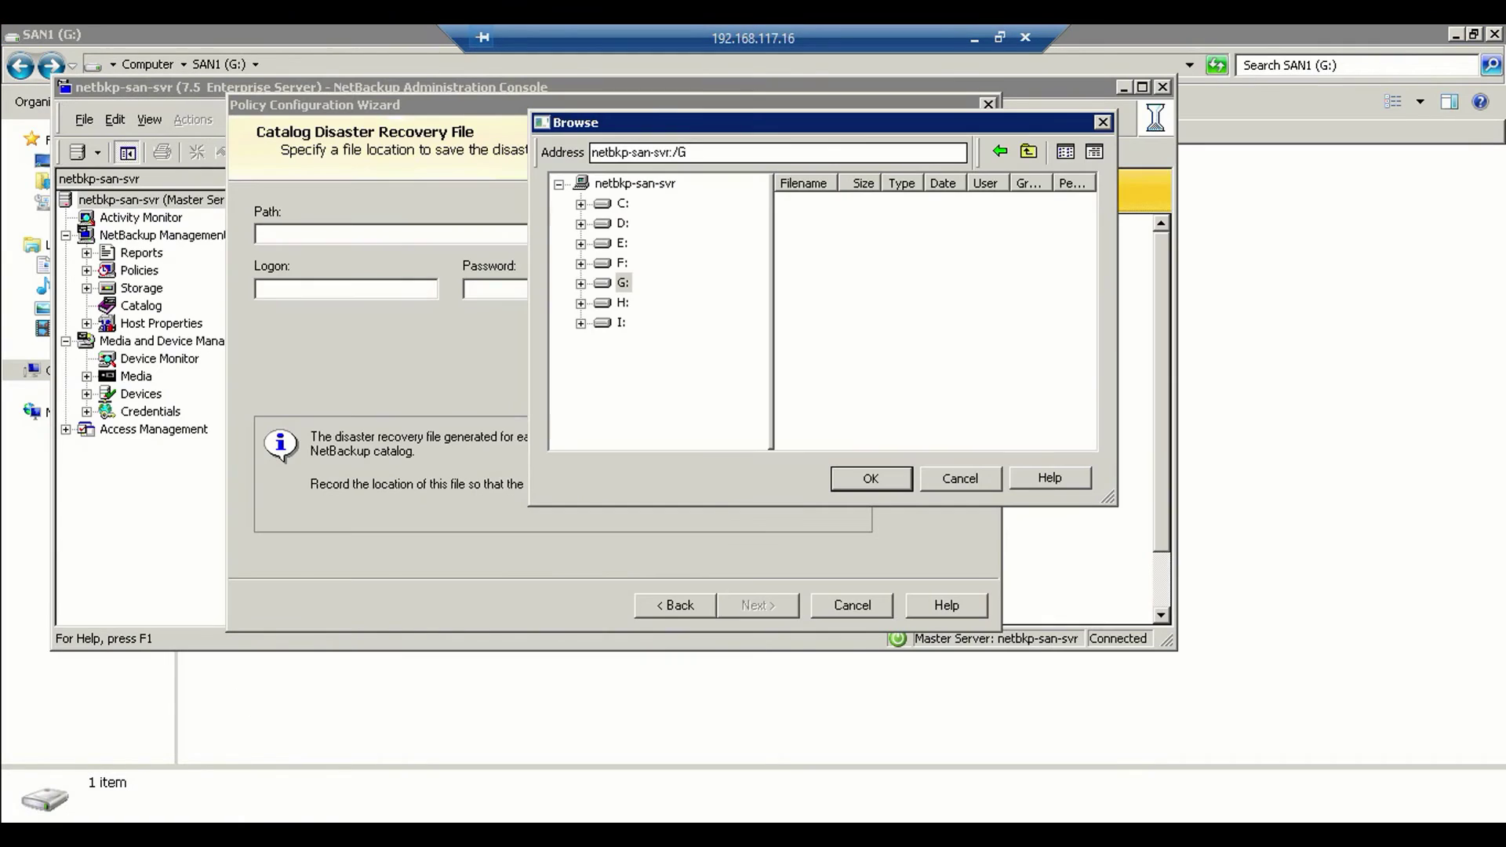
left_click(624, 284)
left_click(980, 482)
left_click(827, 235)
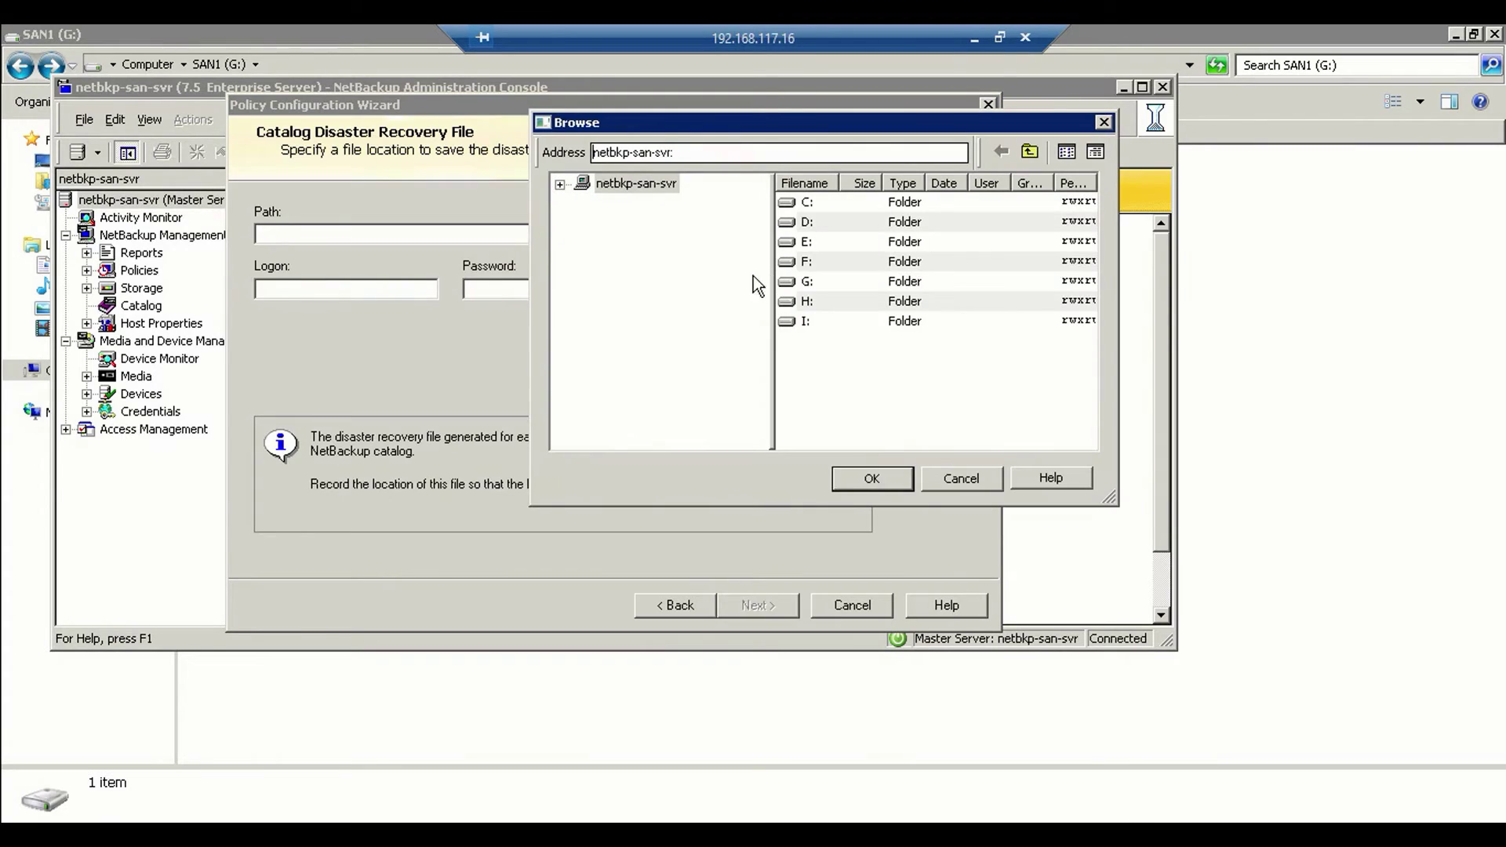
double_click(808, 281)
left_click(801, 204)
left_click(872, 480)
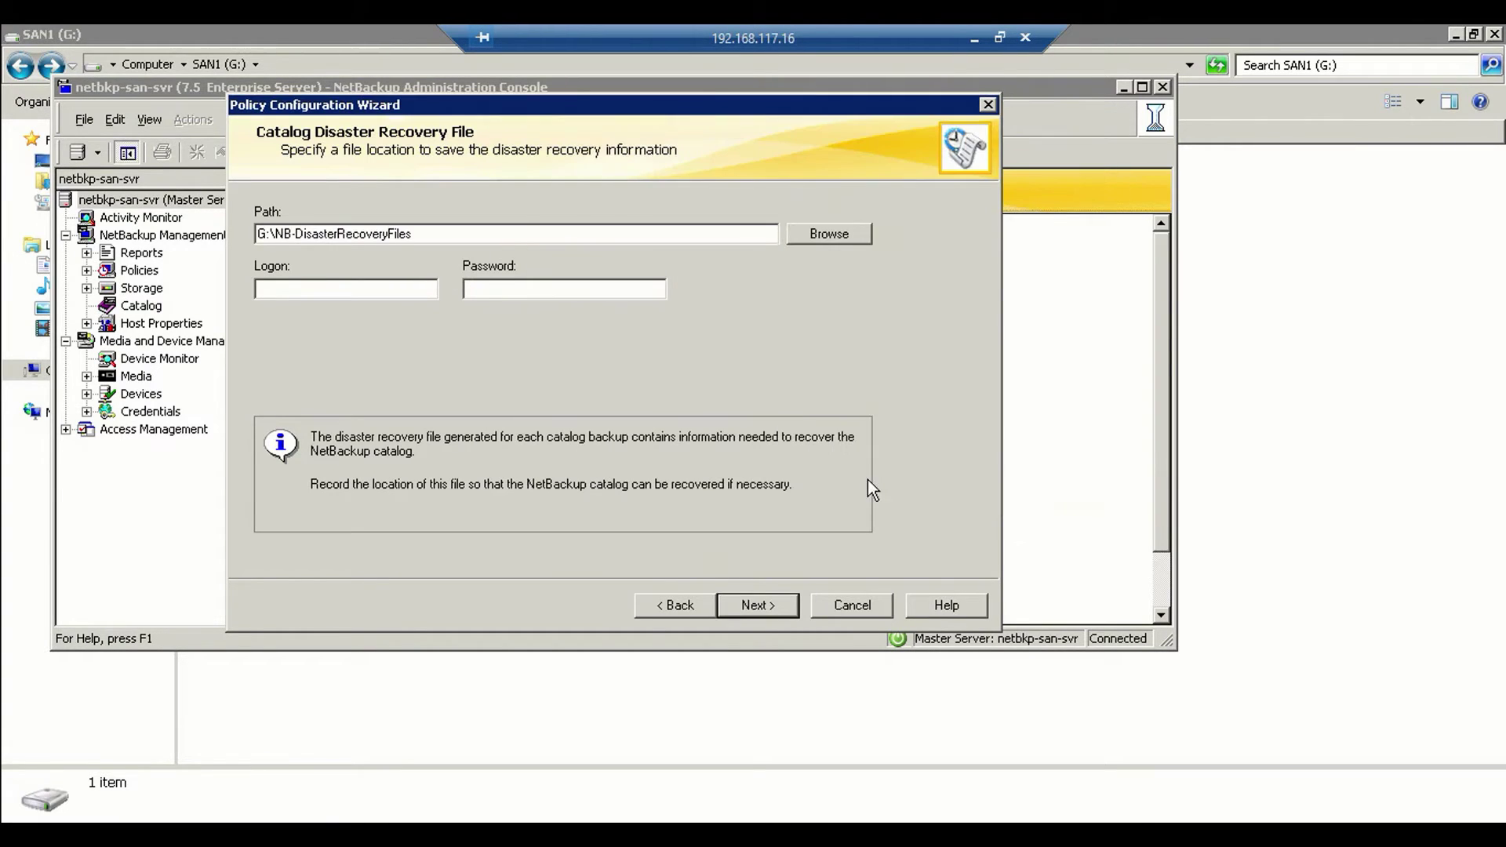
Enter administrator as the logon for the disaster recovery path and choose not to e-mail the disaster recovery file.
left_click(417, 285)
type("administrator")
left_click(757, 604)
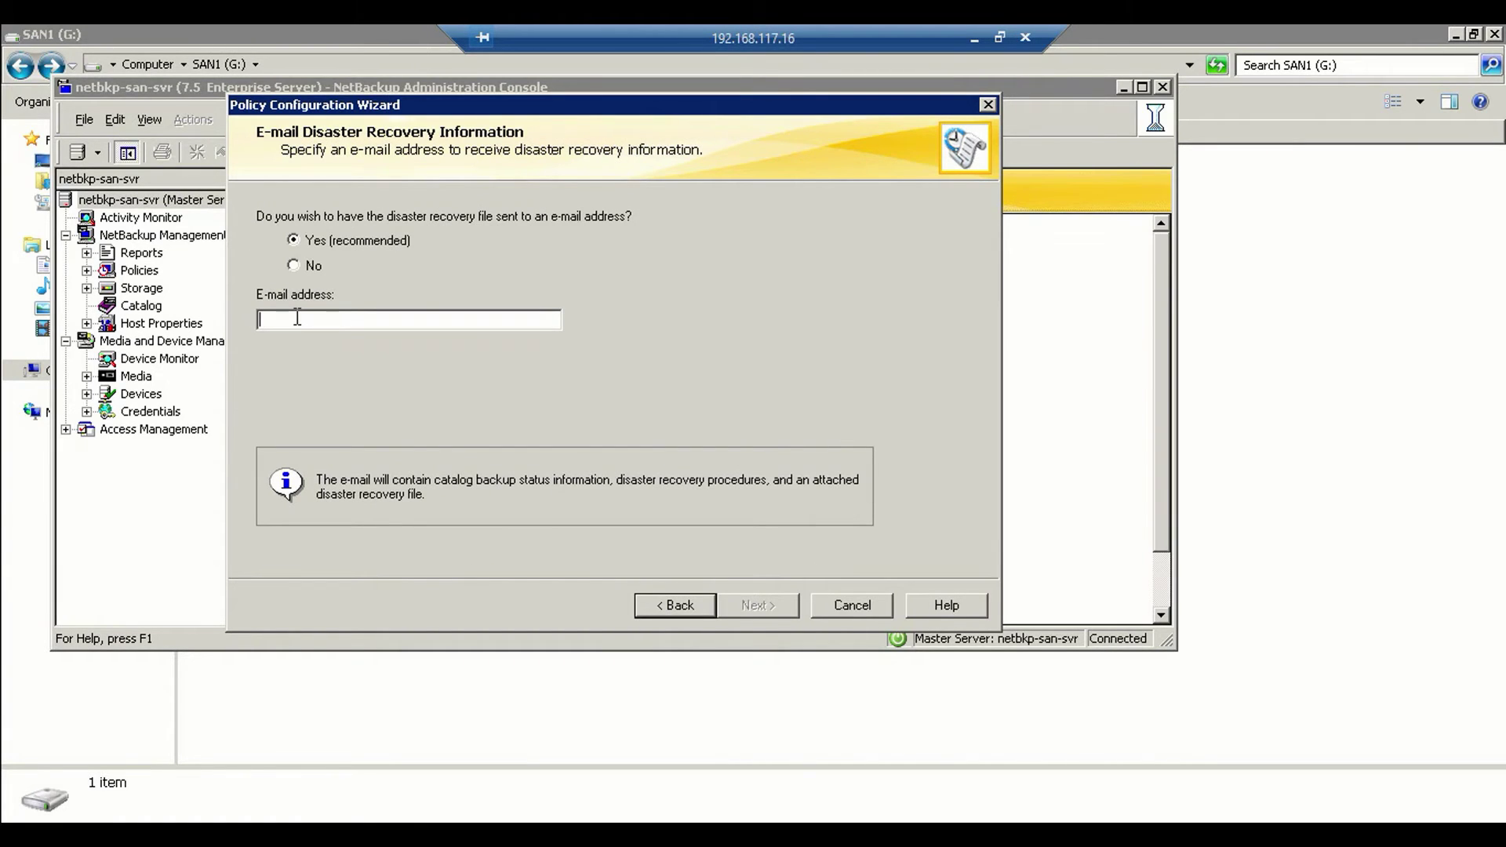
left_click(292, 265)
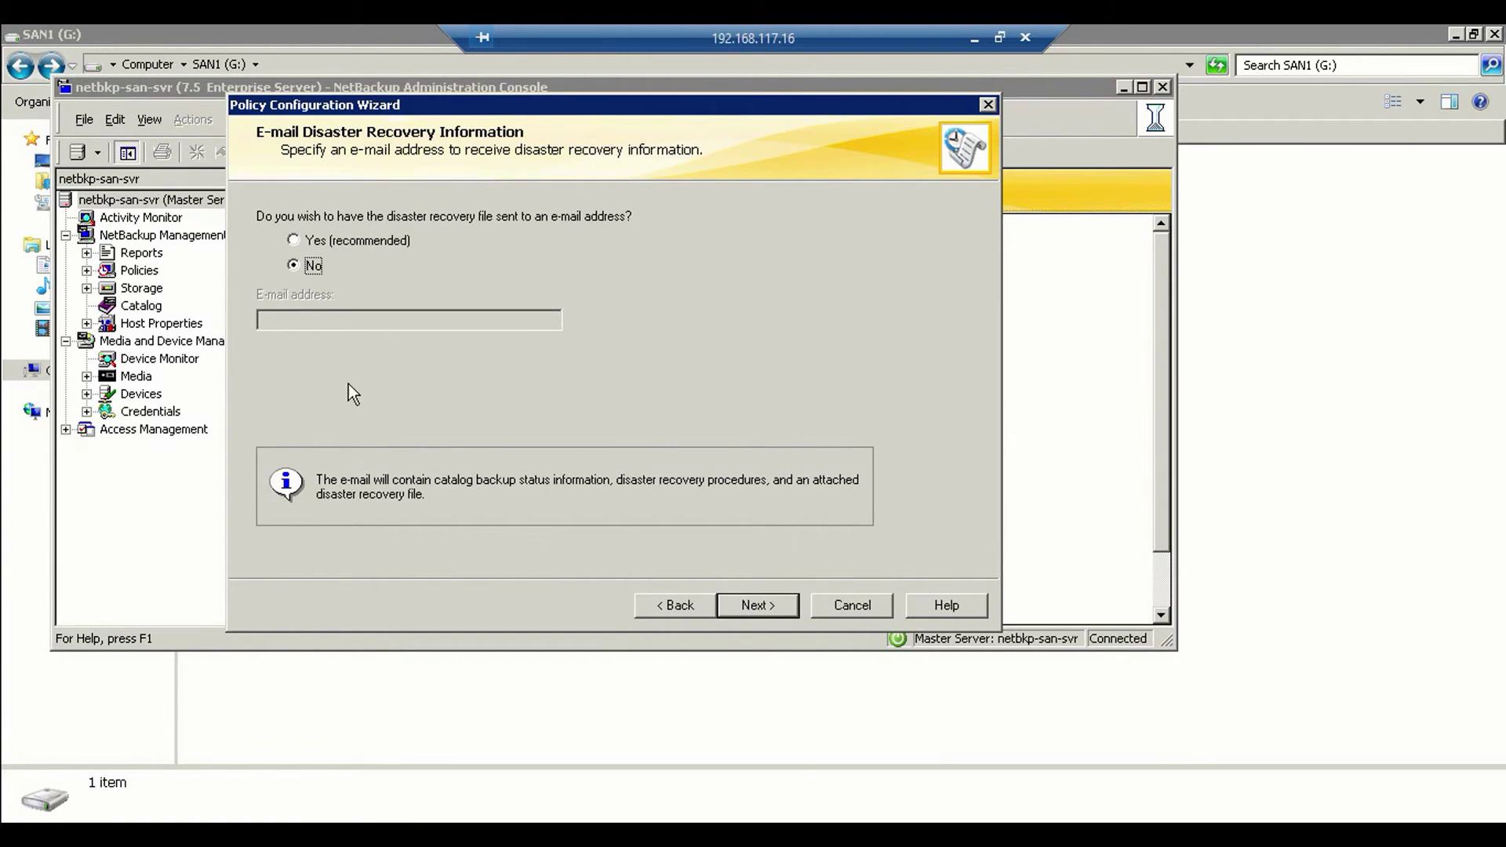
left_click(770, 610)
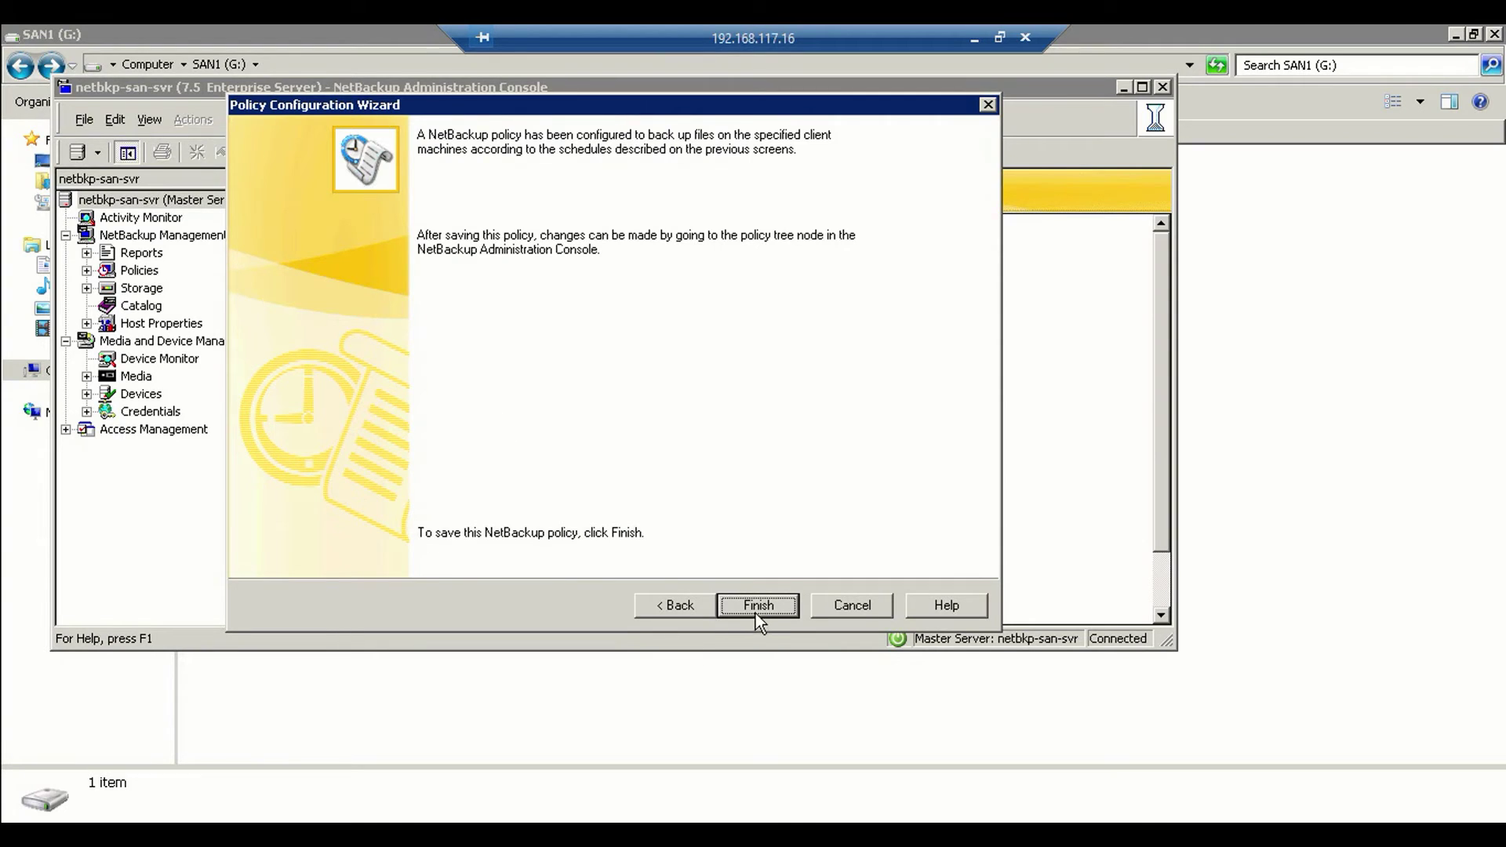
Save the catalog policy and finish its wizard, and exit Getting Started without creating a backup policy.
left_click(747, 600)
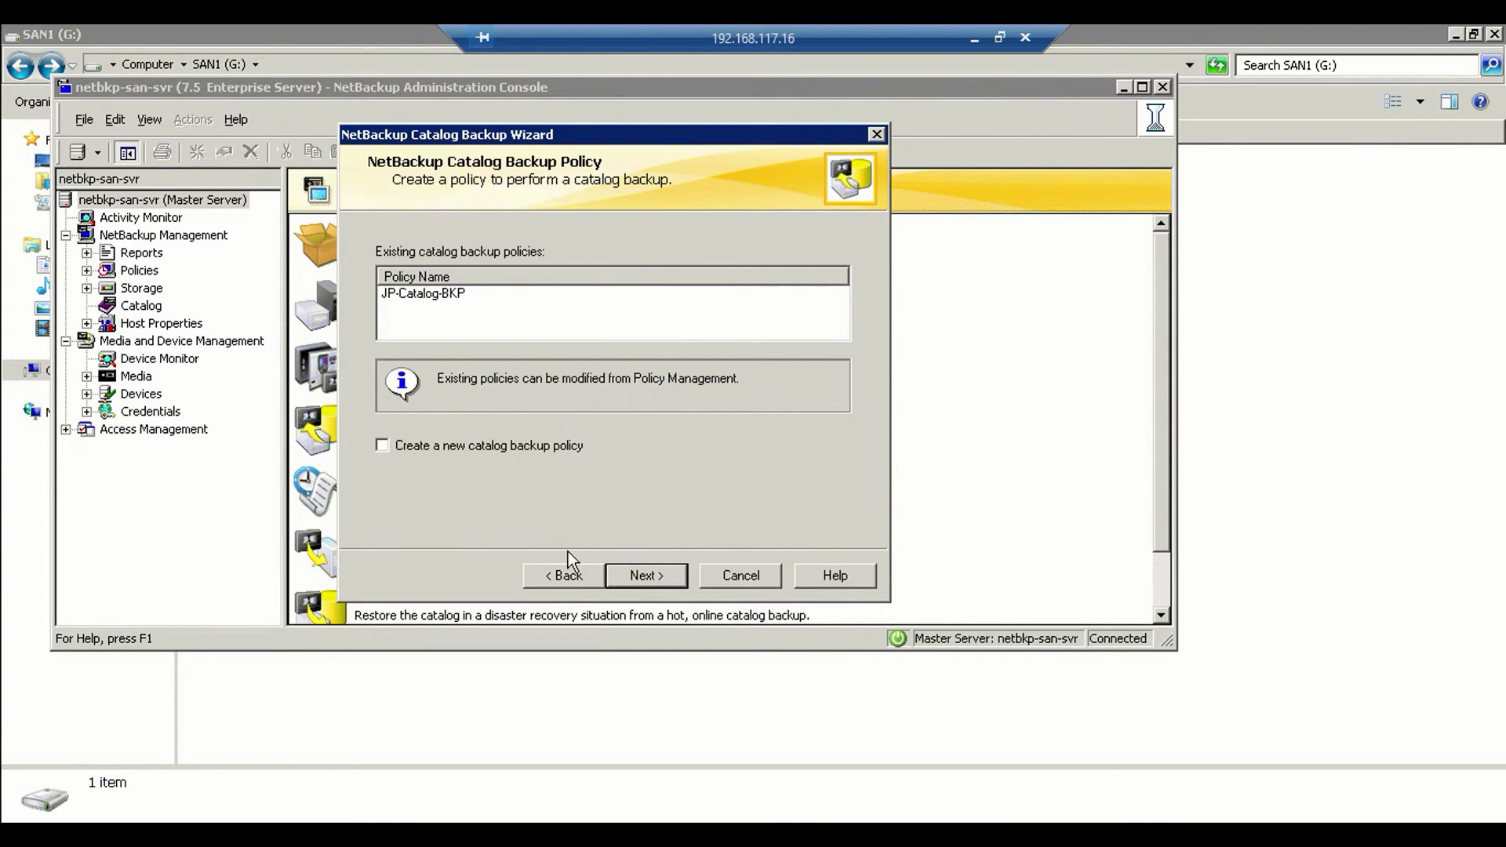
left_click(643, 576)
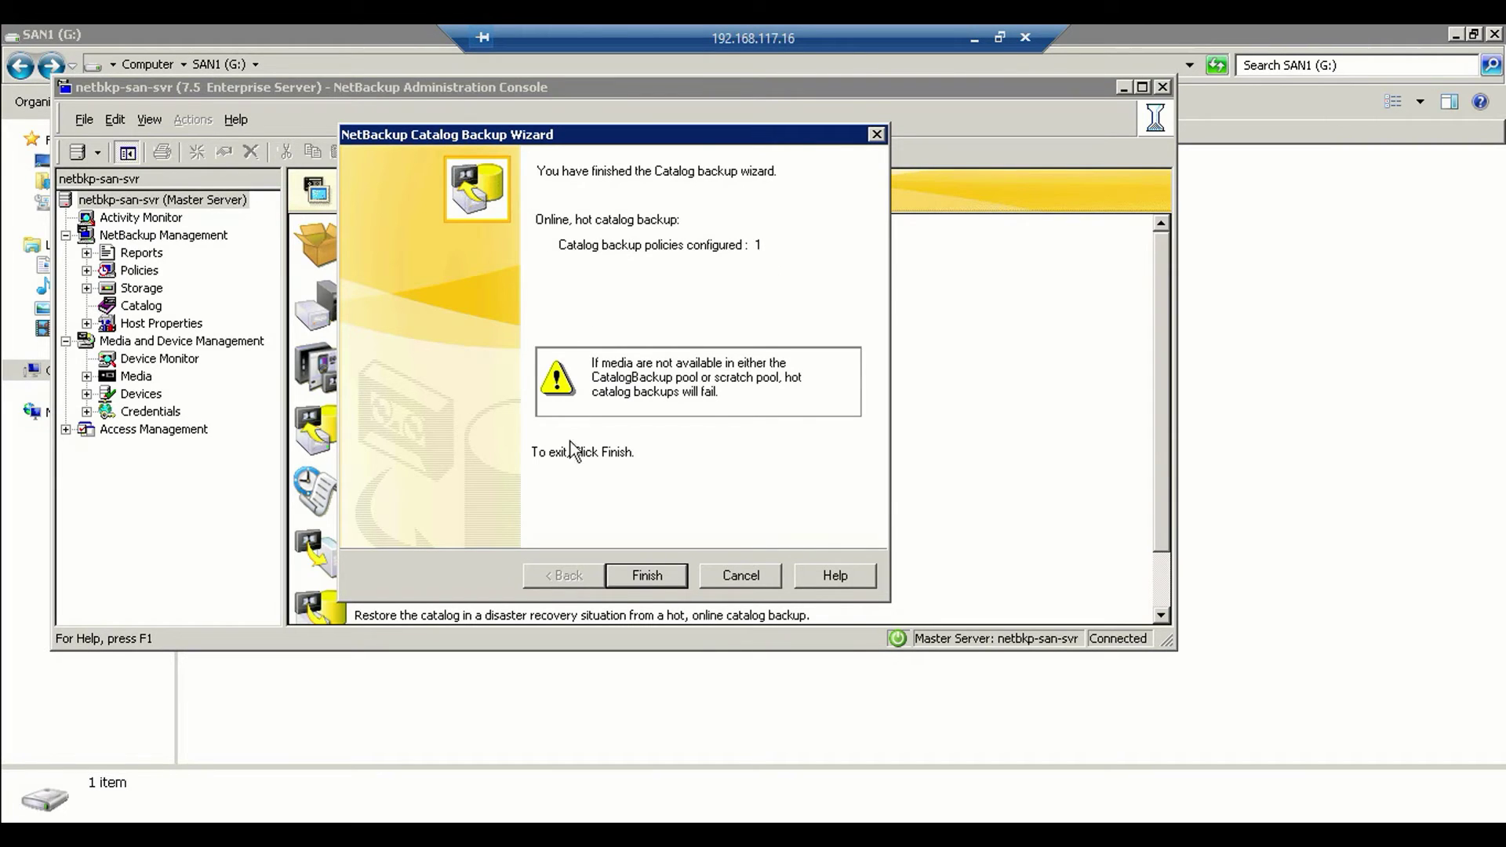
left_click(665, 578)
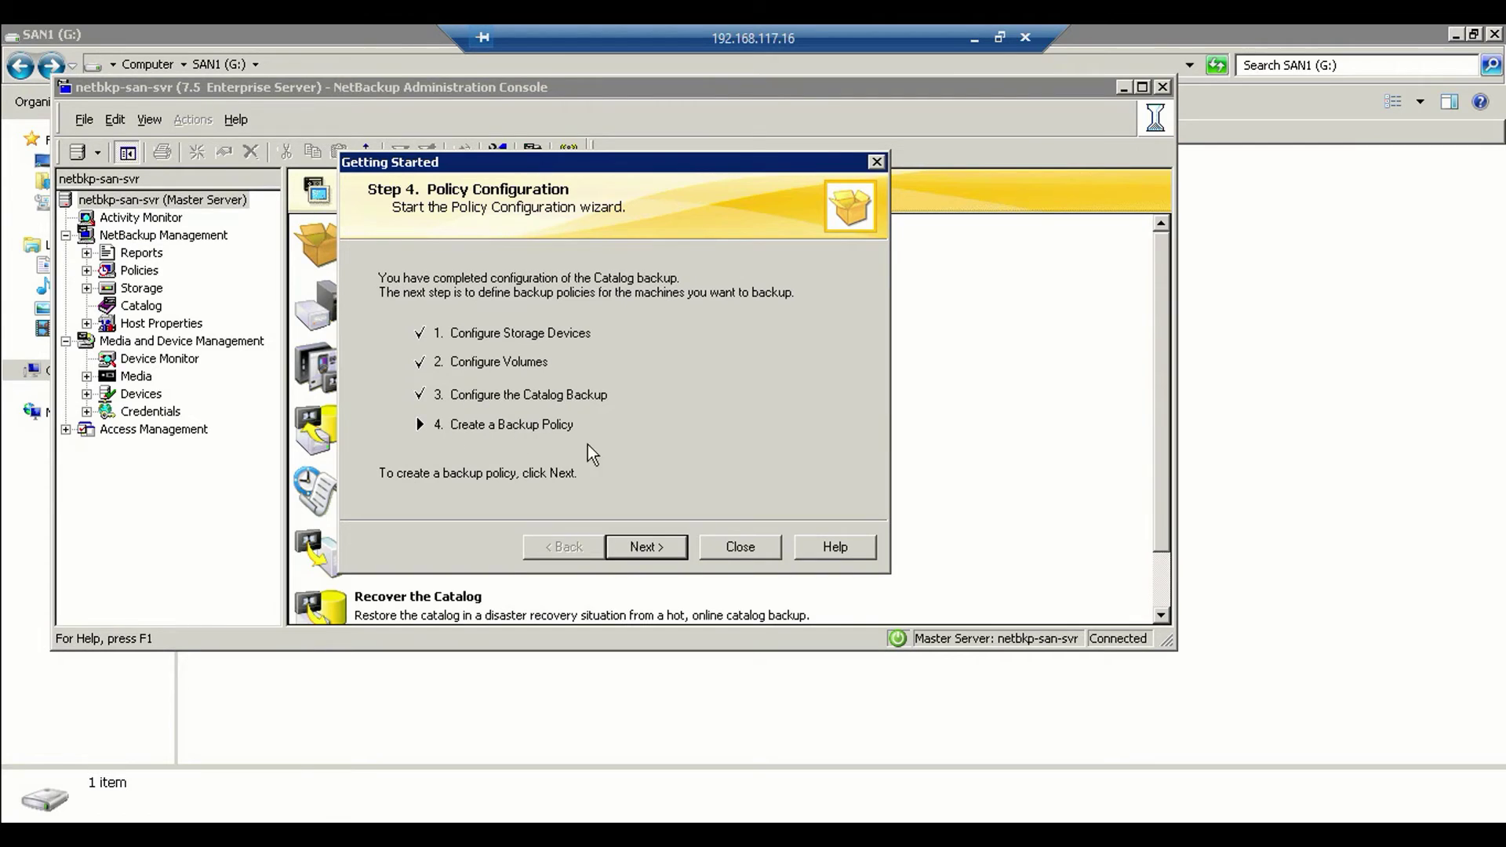
left_click(741, 548)
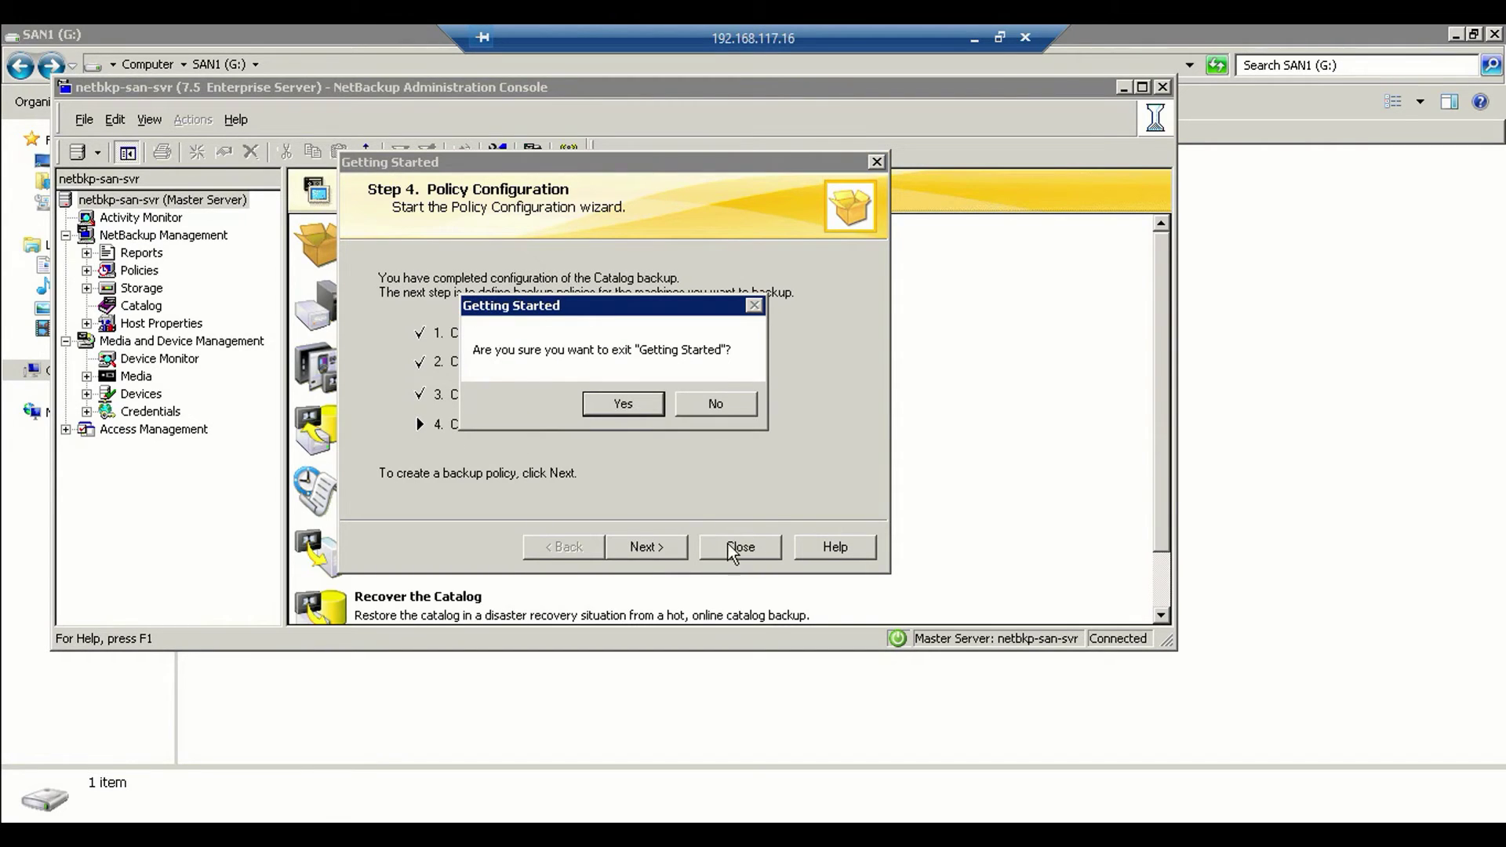
left_click(623, 403)
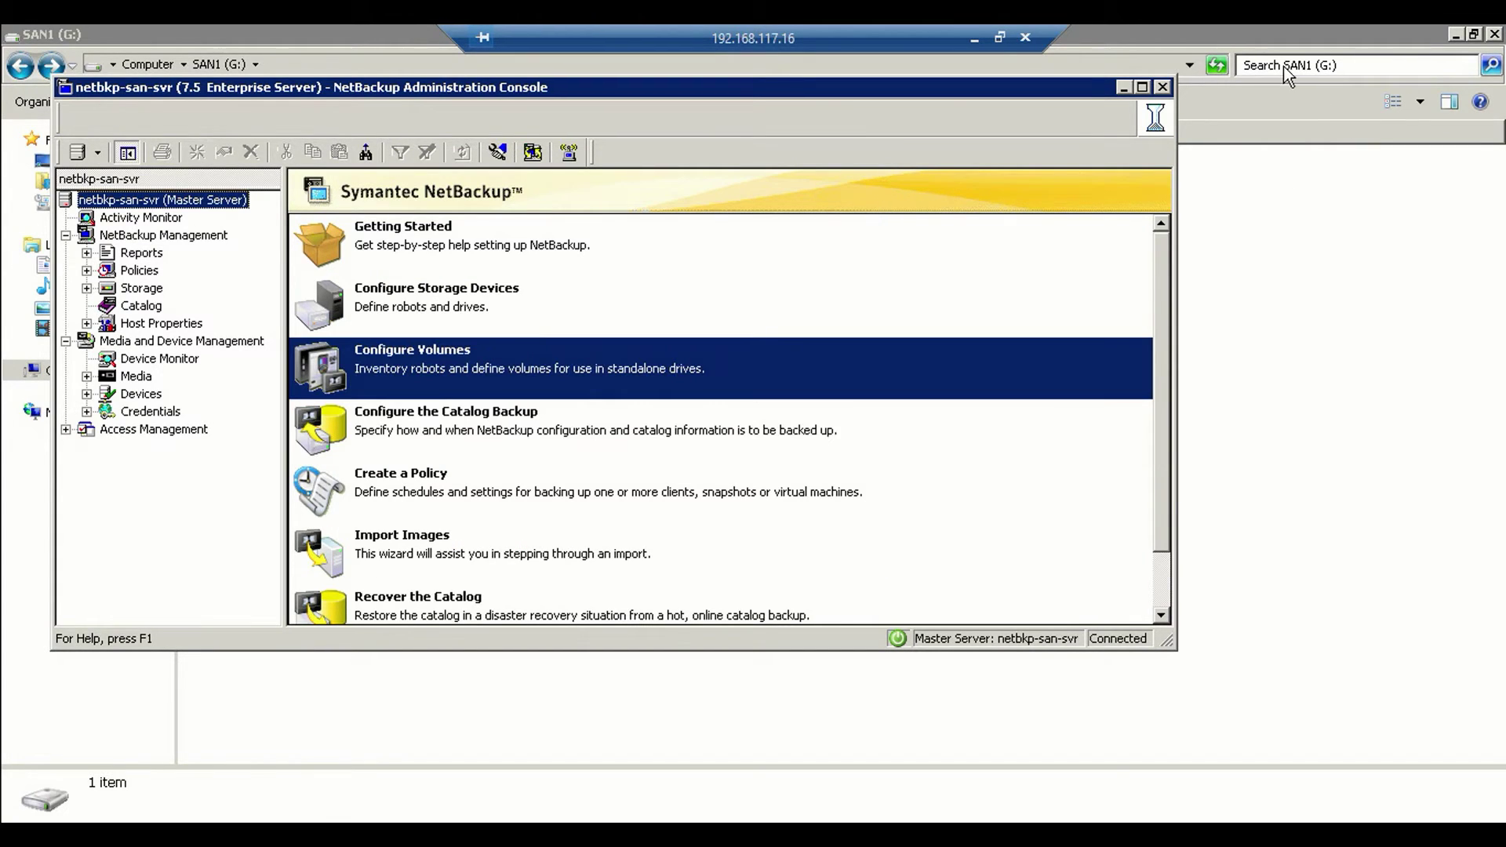
Maximize the administration console and examine the media volumes in robot TLD (0) and in the None and NetBackup volume pools.
left_click(1142, 86)
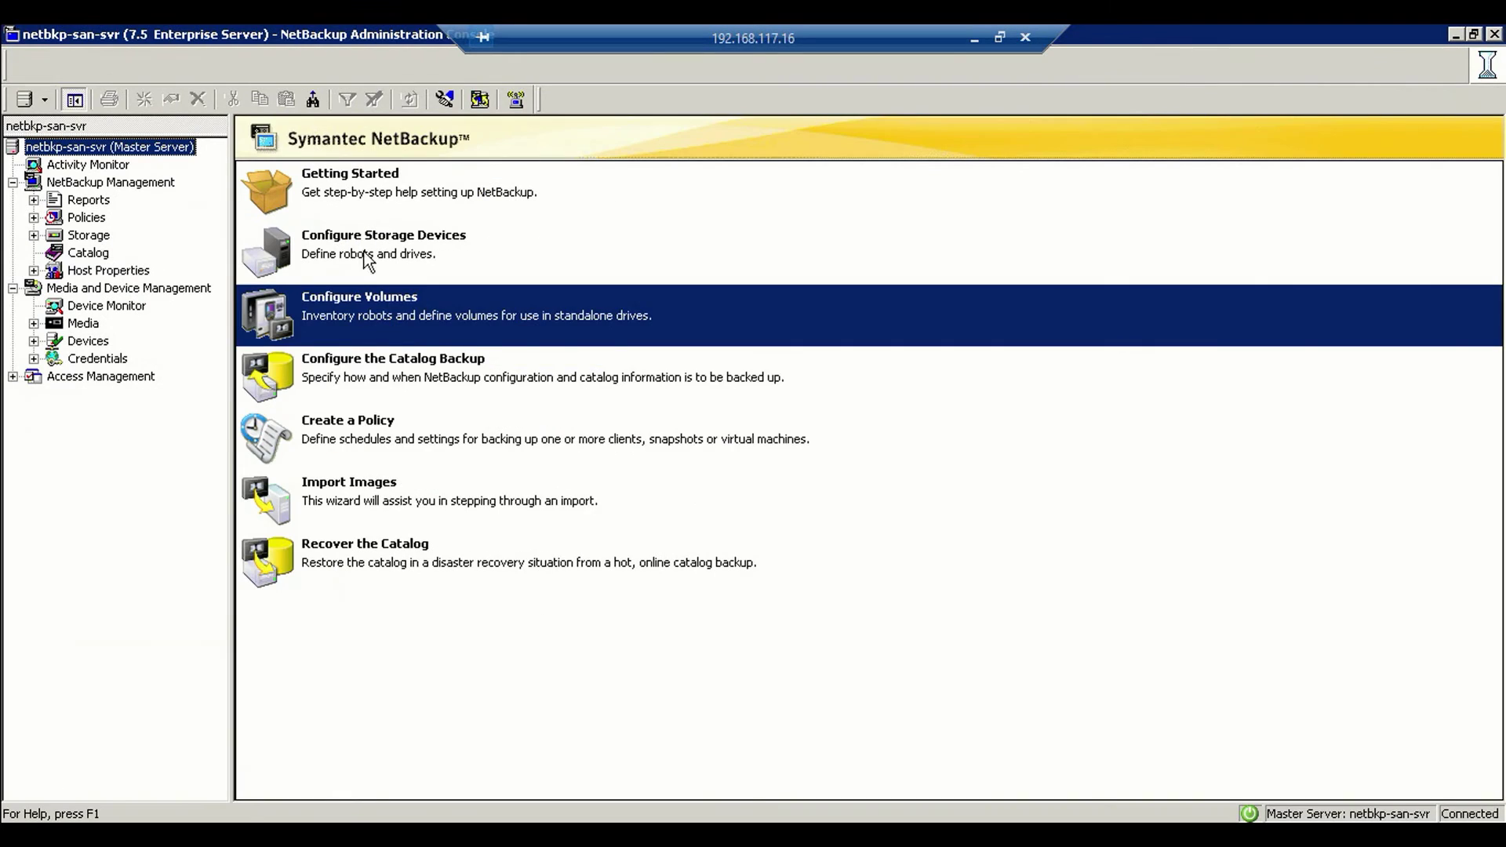
left_click(34, 323)
left_click(109, 378)
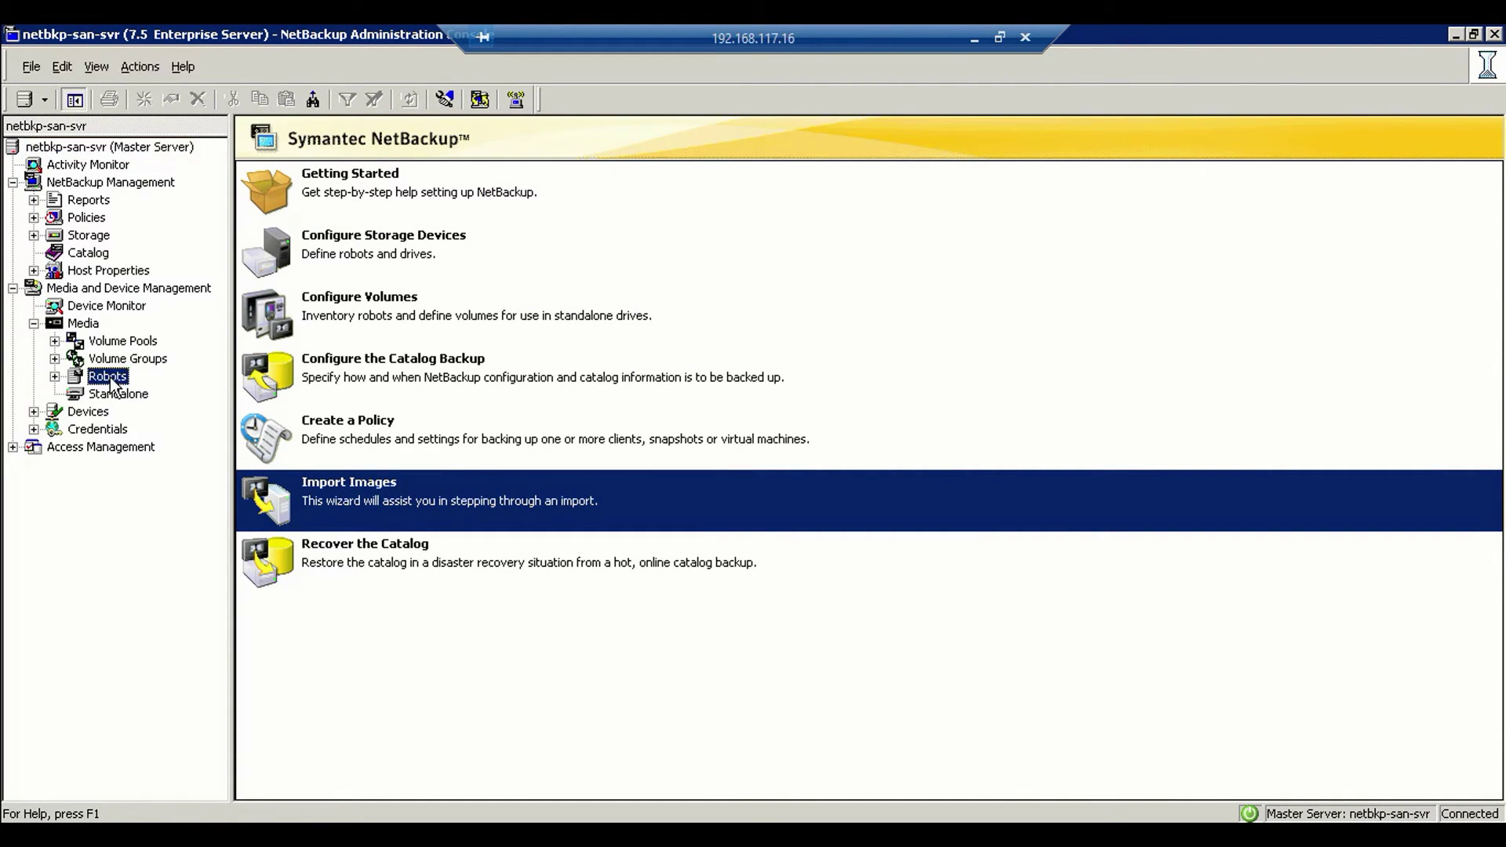
left_click(55, 376)
left_click(124, 395)
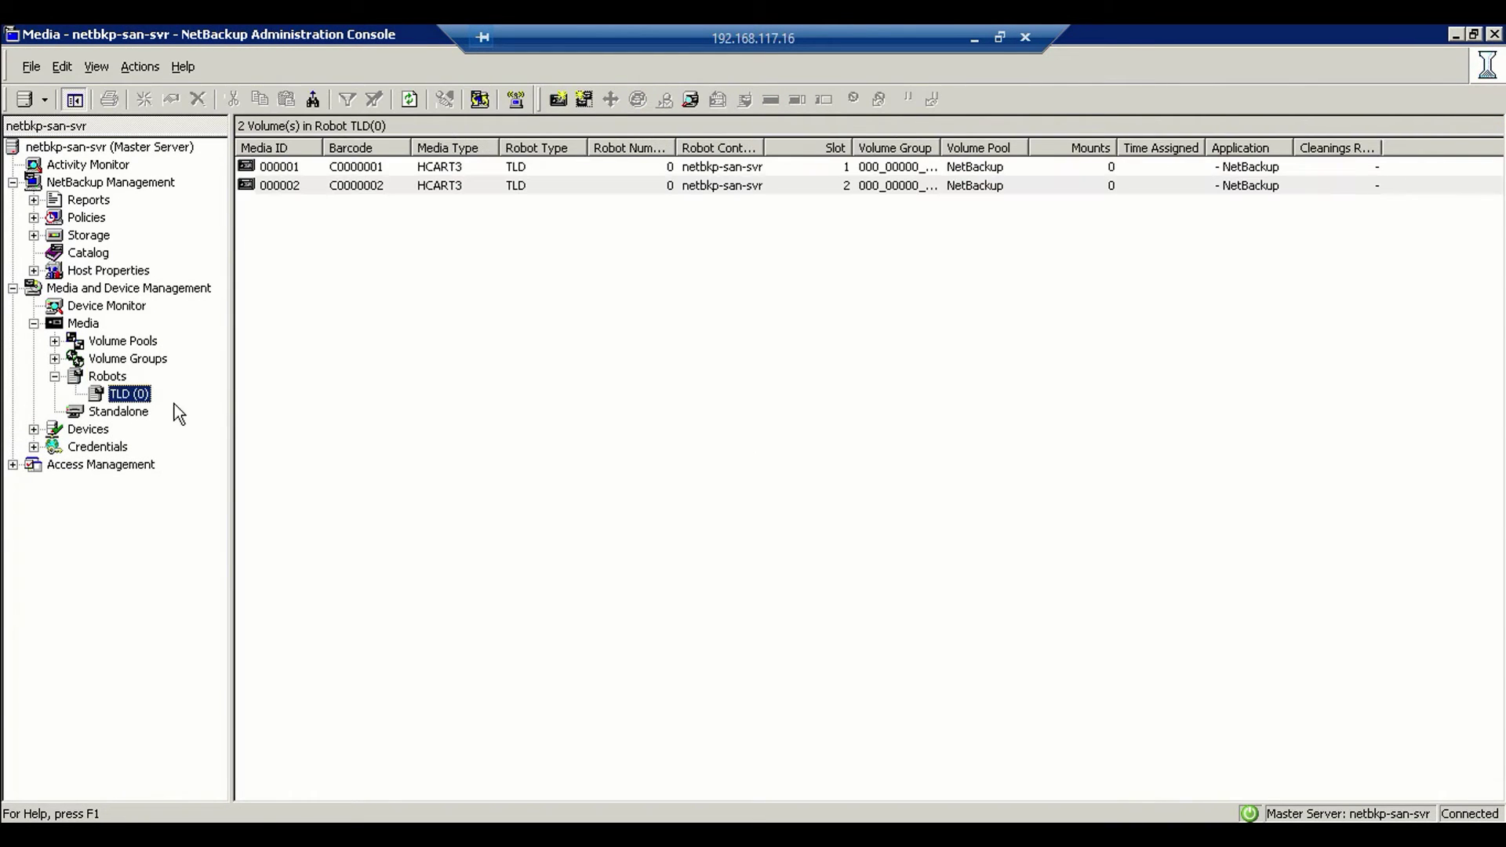
left_click(55, 341)
left_click(123, 358)
left_click(129, 376)
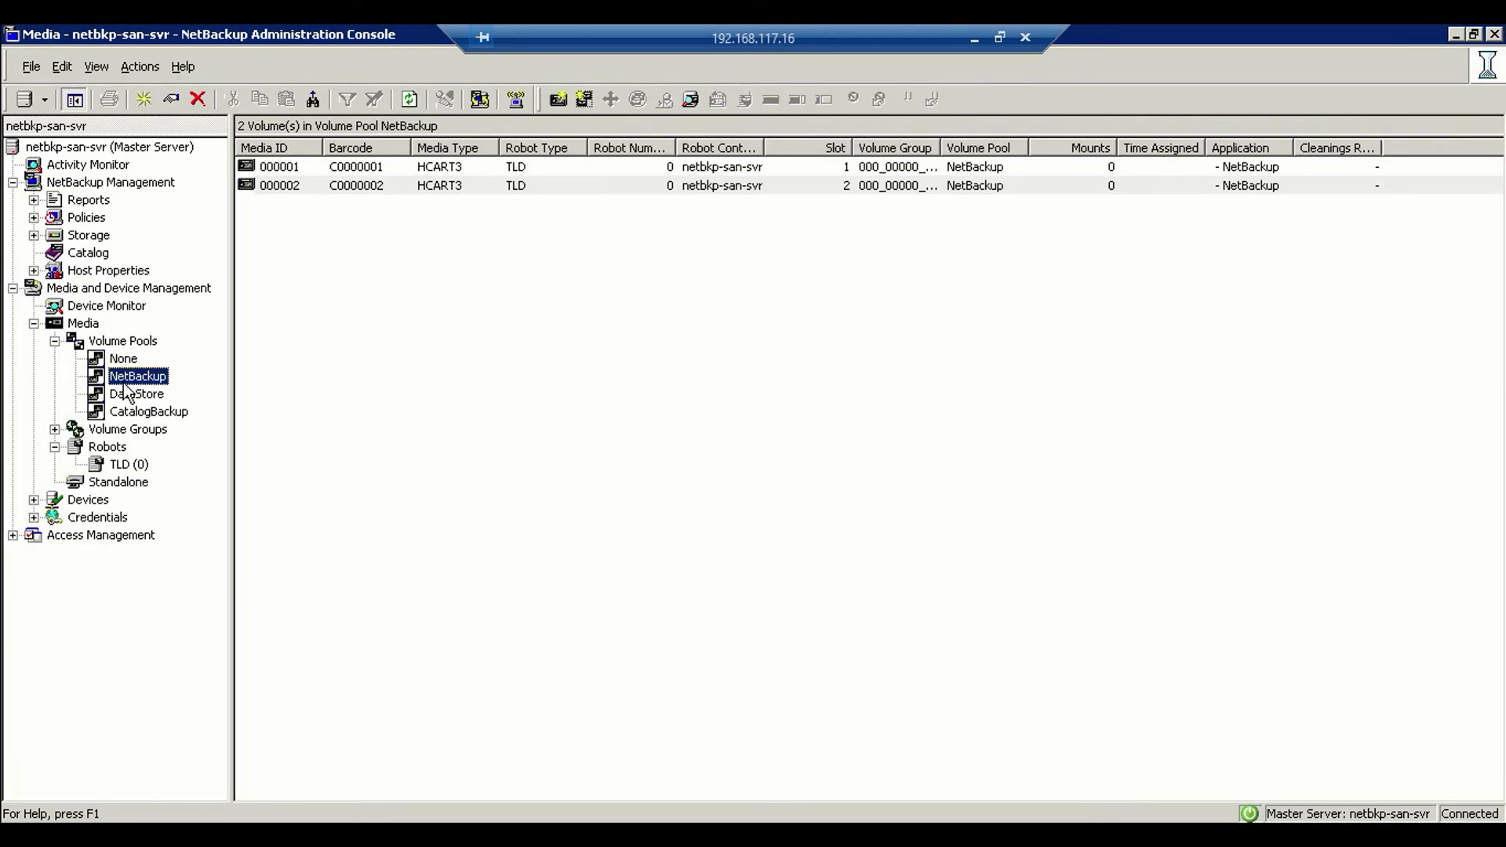
left_click(294, 168)
right_click(294, 168)
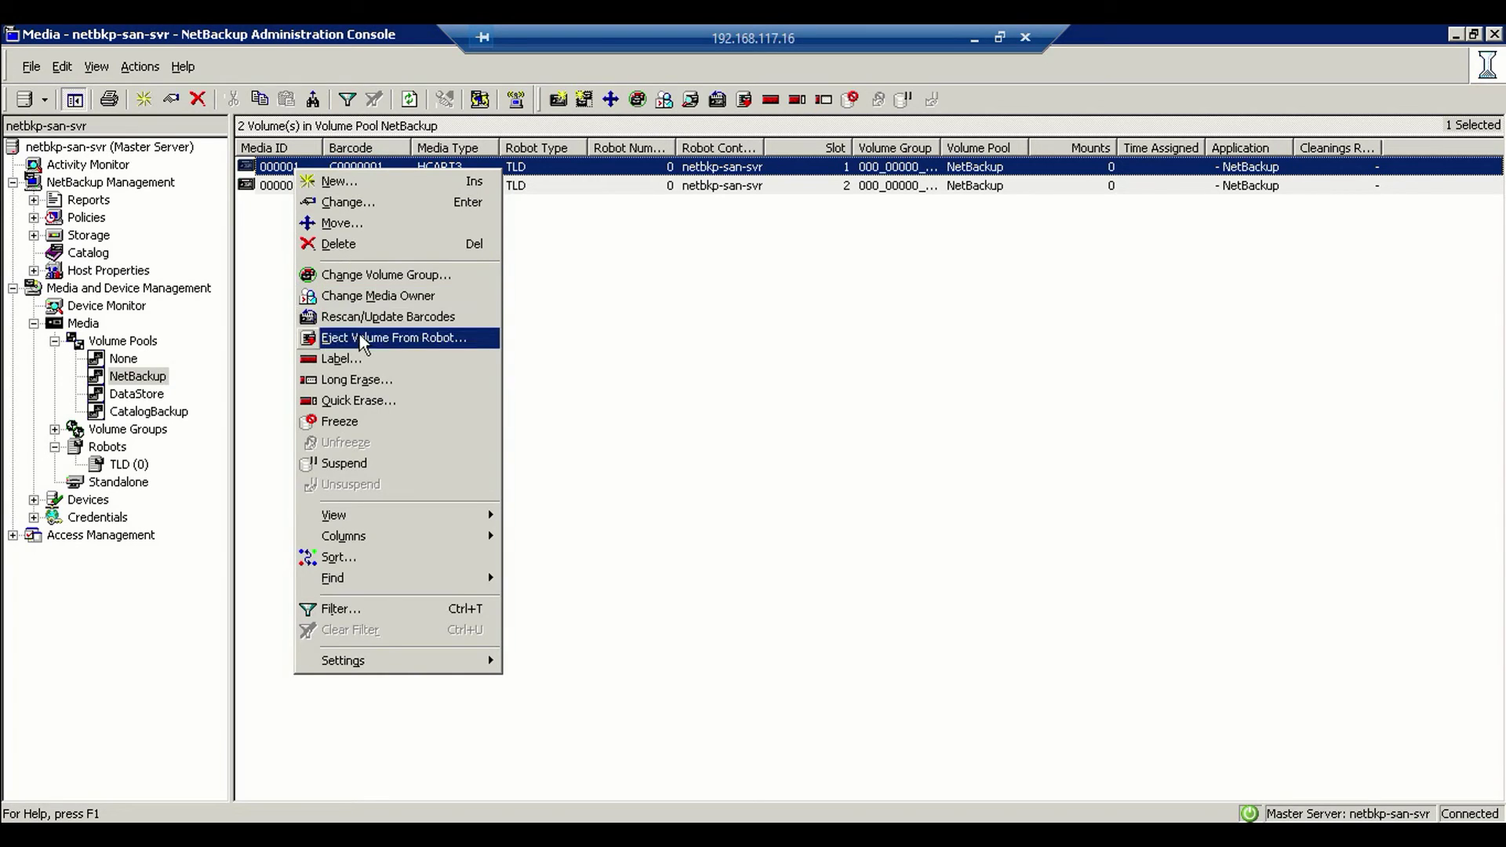
left_click(362, 276)
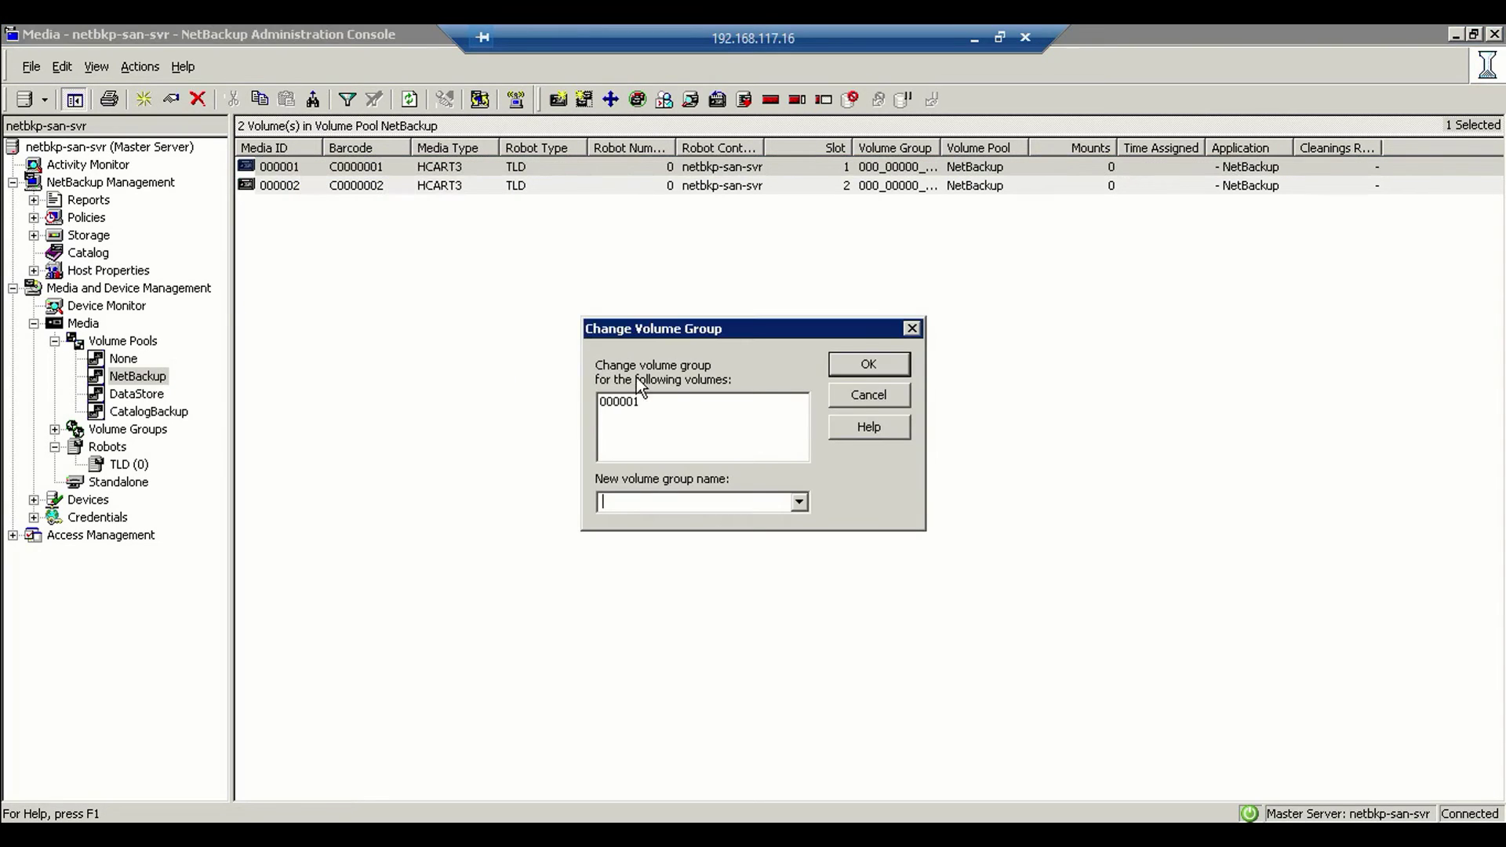
left_click(900, 367)
left_click(356, 190)
Change volume 000001 so that it belongs to the CatalogBackup volume pool.
left_click(345, 171)
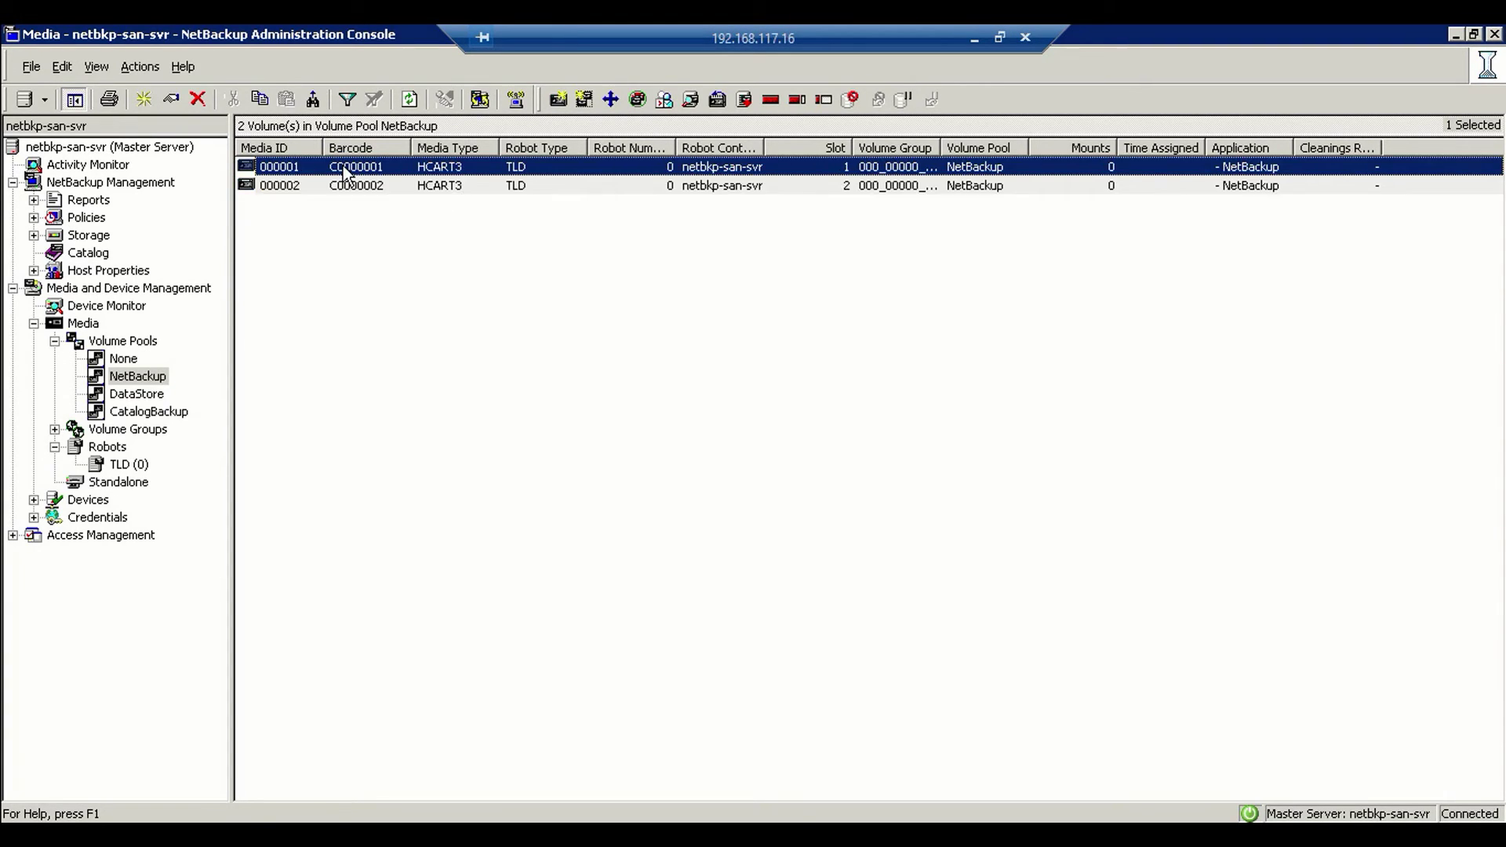
right_click(345, 171)
left_click(392, 197)
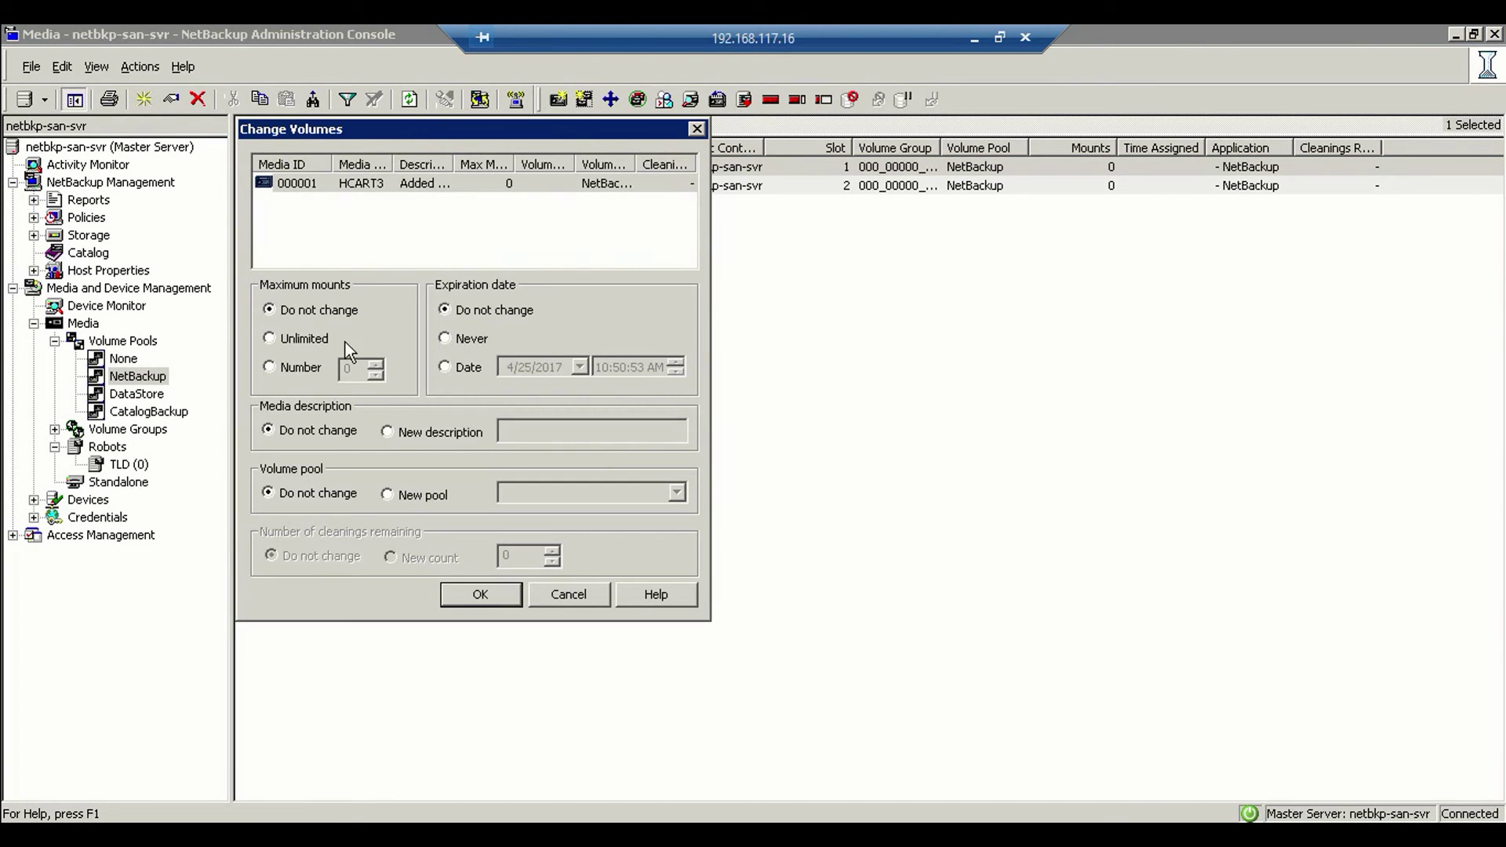
left_click(407, 496)
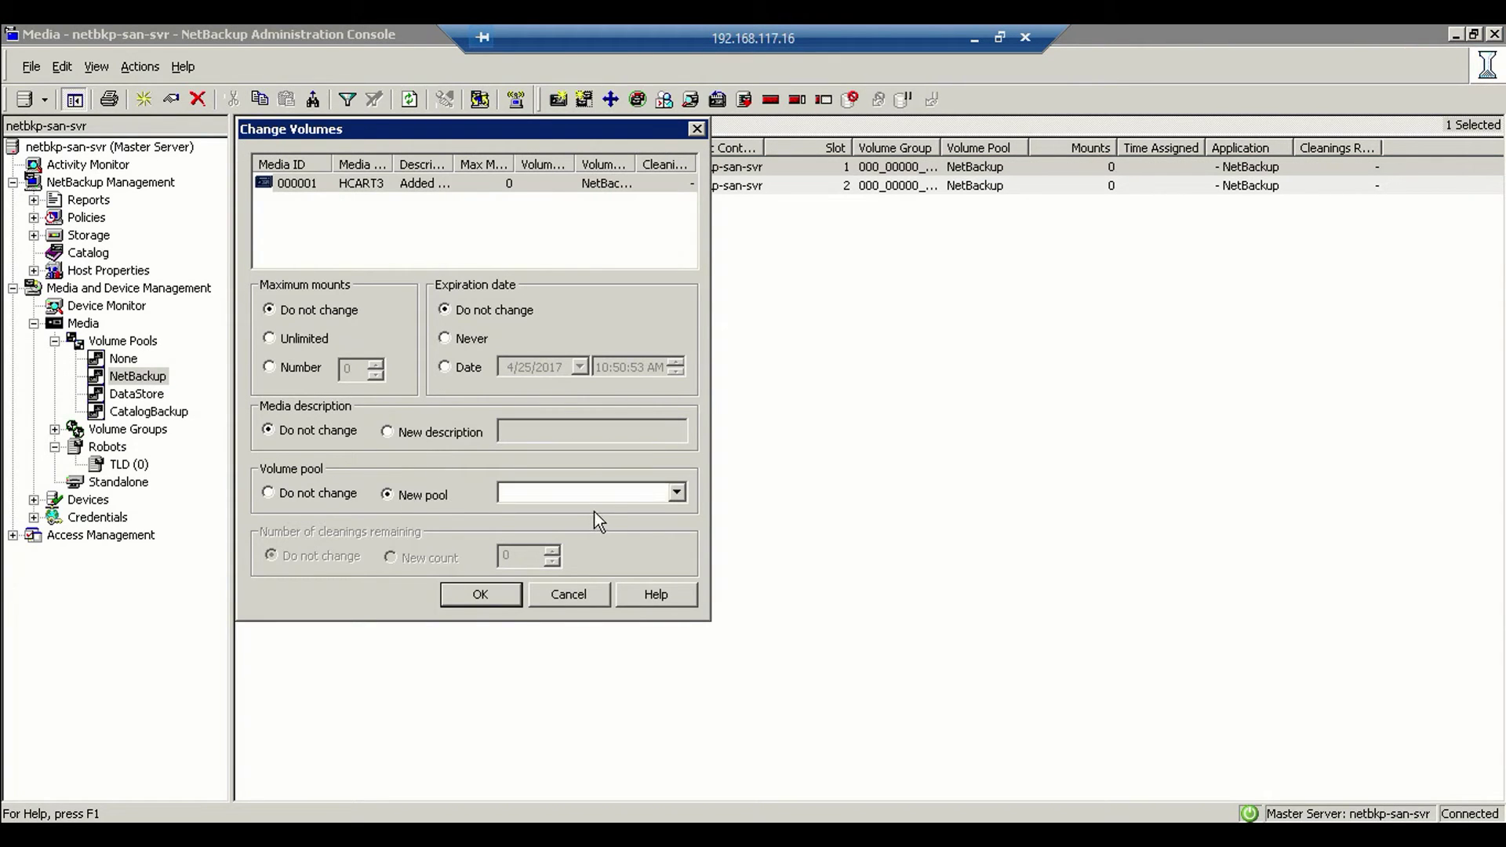
left_click(647, 494)
left_click(514, 554)
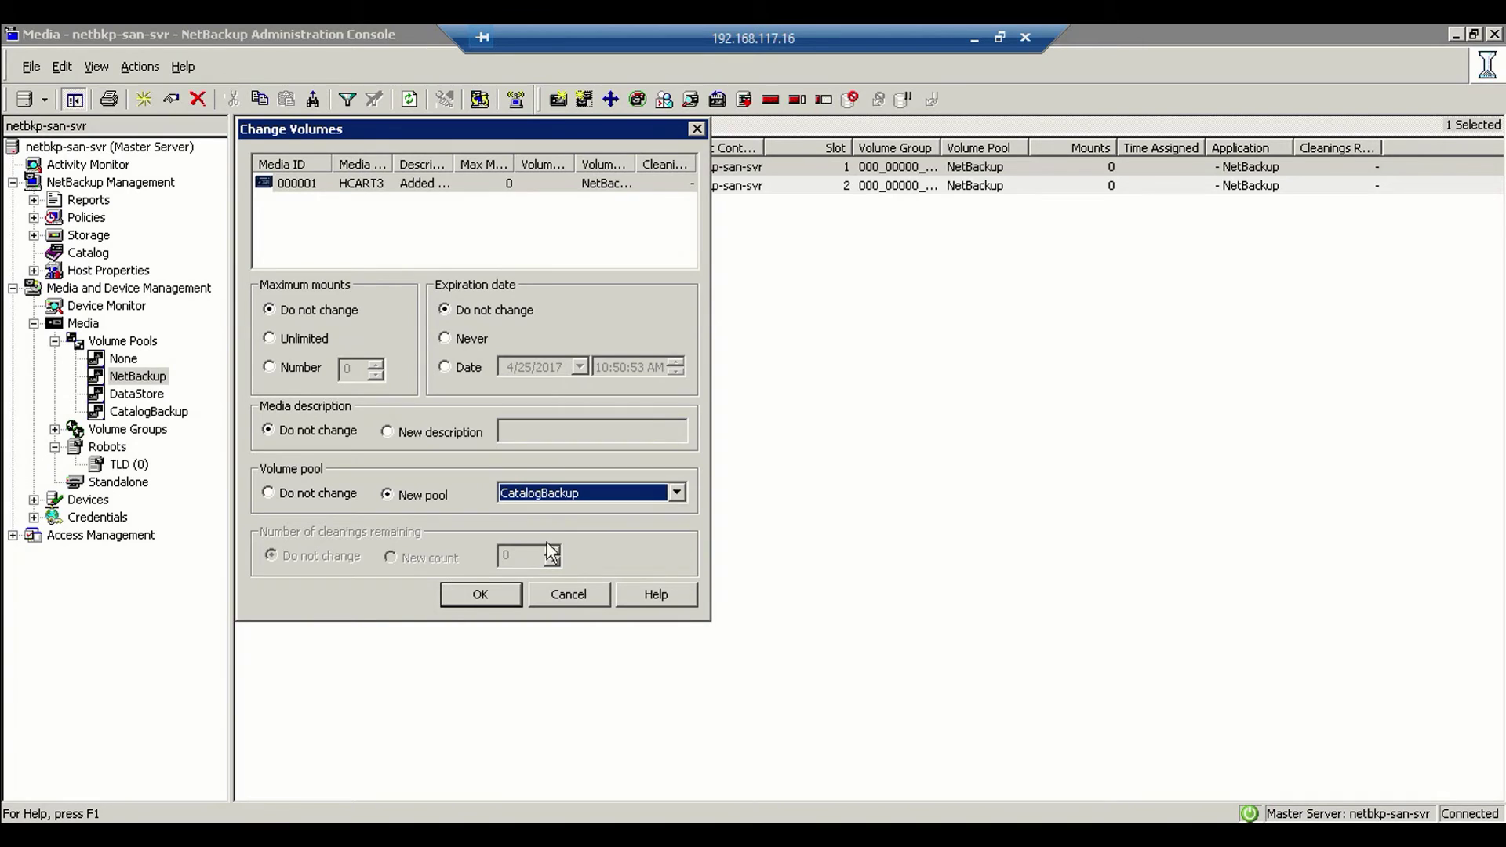
left_click(481, 595)
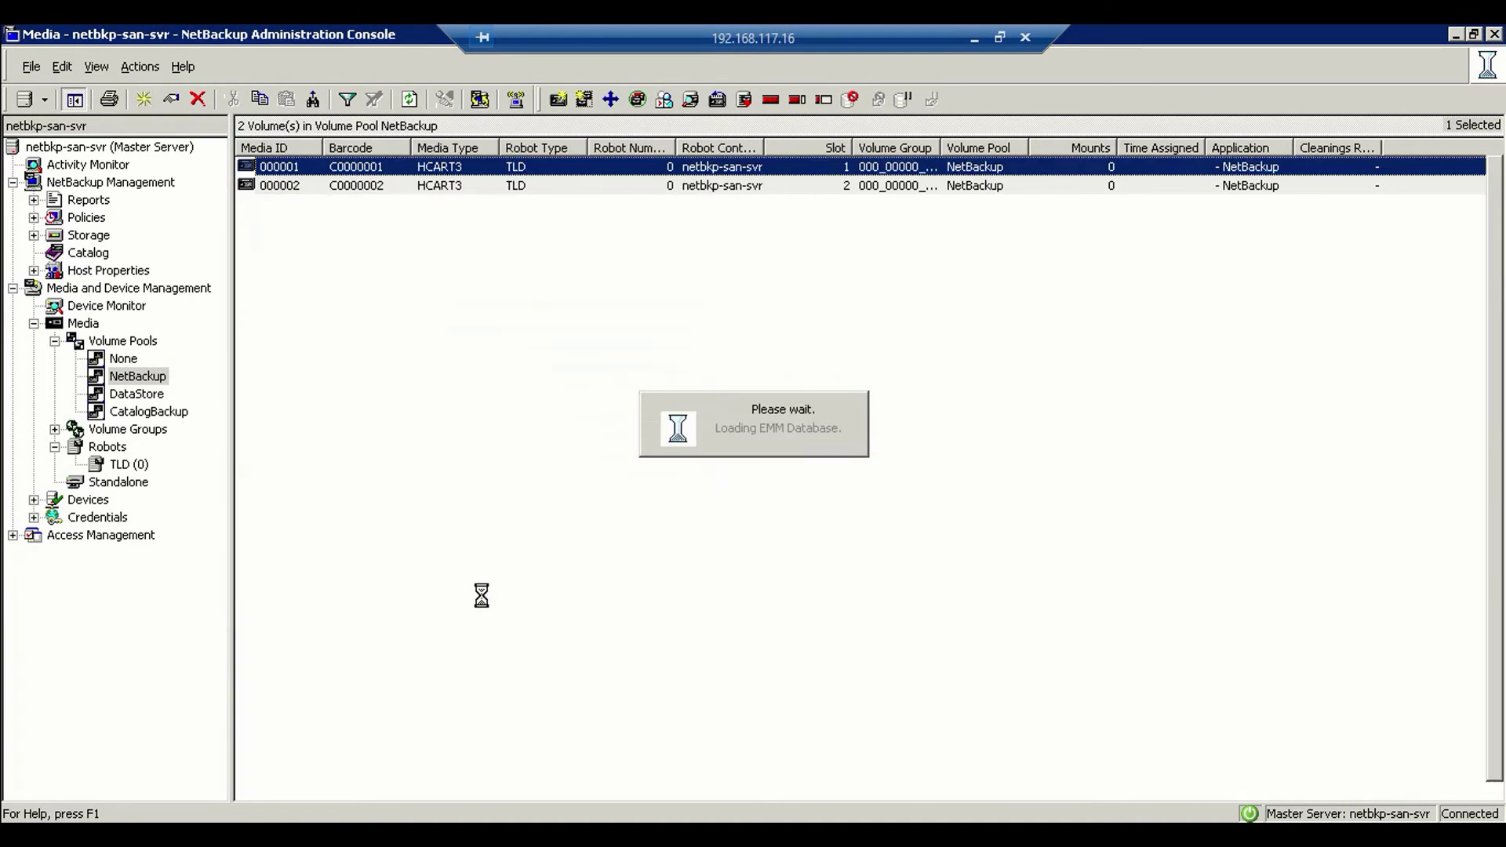
Review the attributes, volume pool, schedules and disaster recovery settings of the JP-Catalog-BKP policy.
left_click(34, 217)
left_click(131, 253)
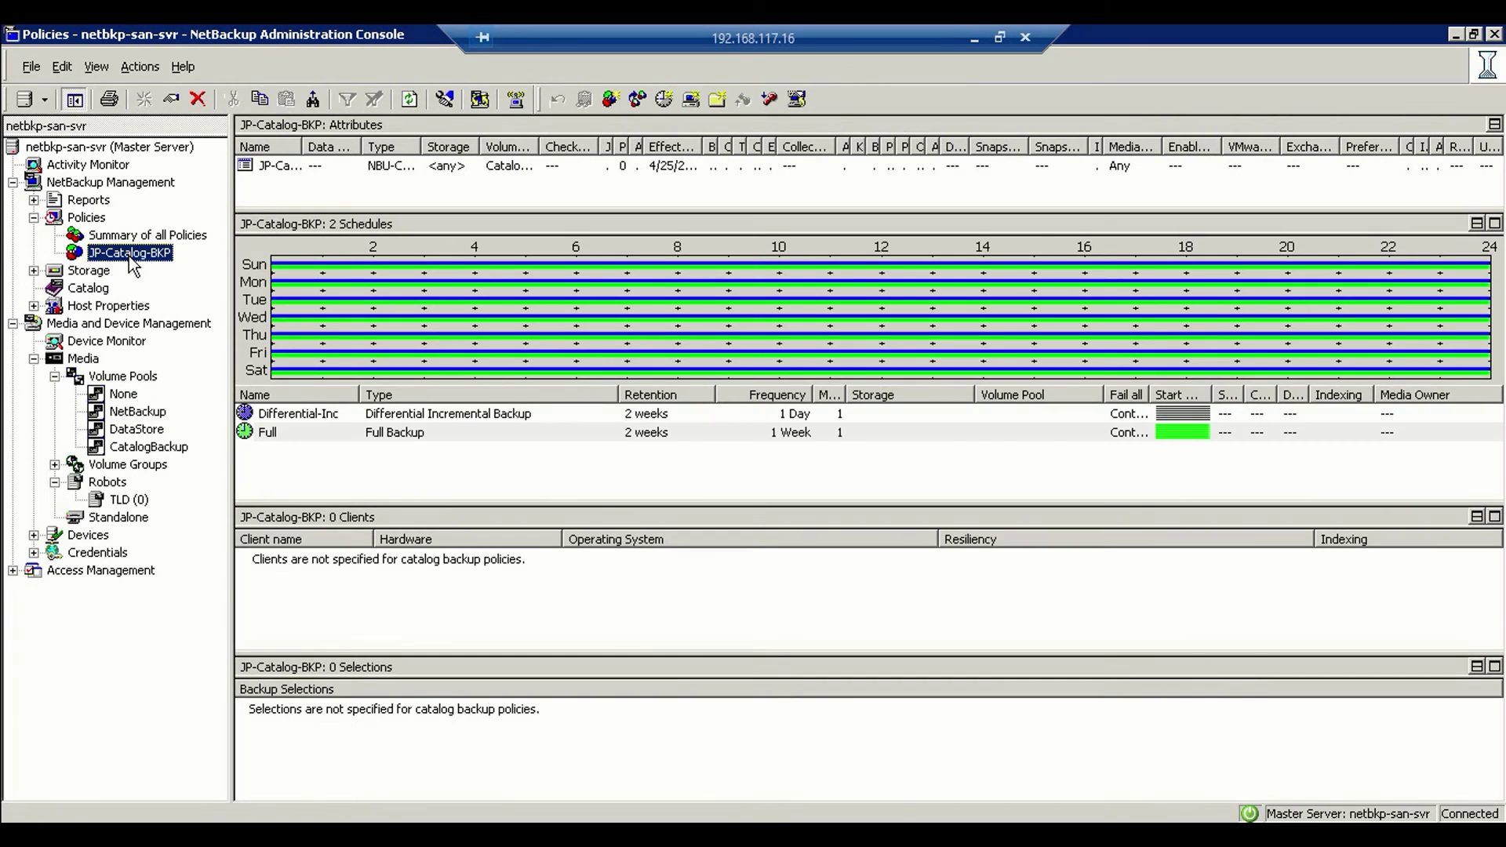
right_click(128, 256)
left_click(179, 320)
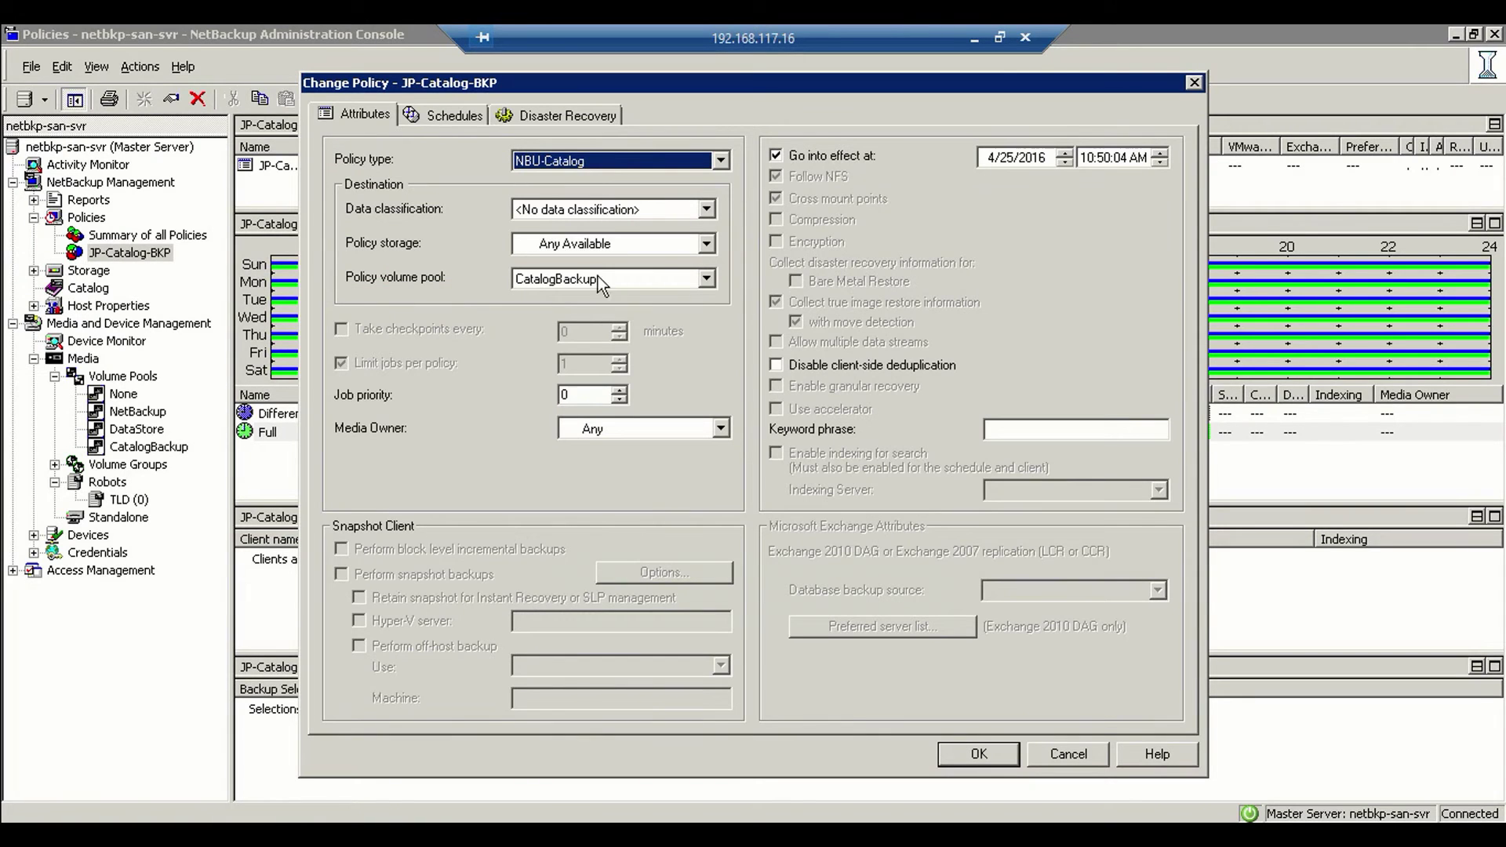
left_click(707, 279)
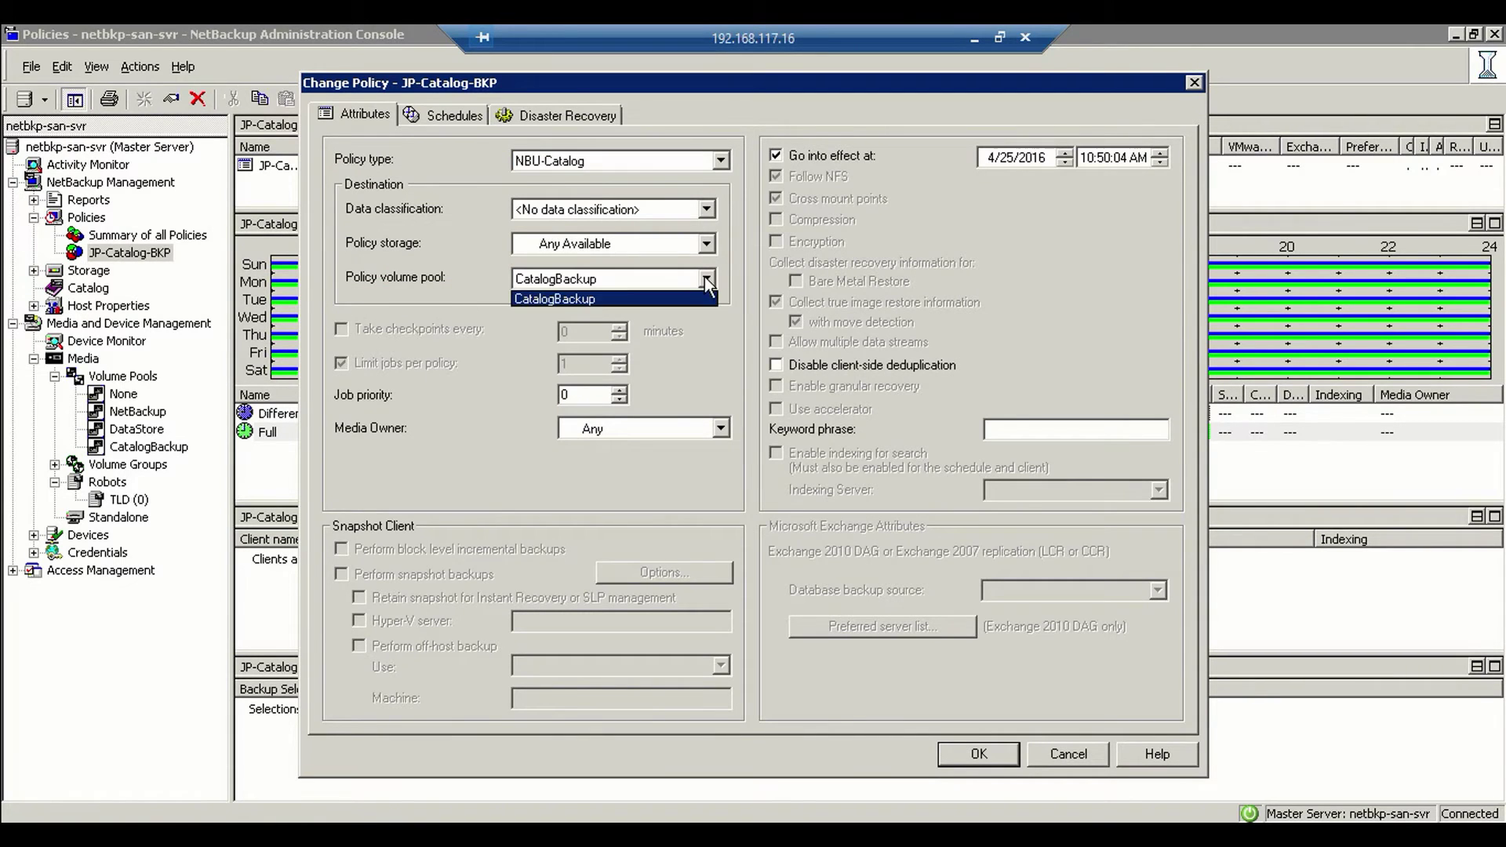
left_click(449, 118)
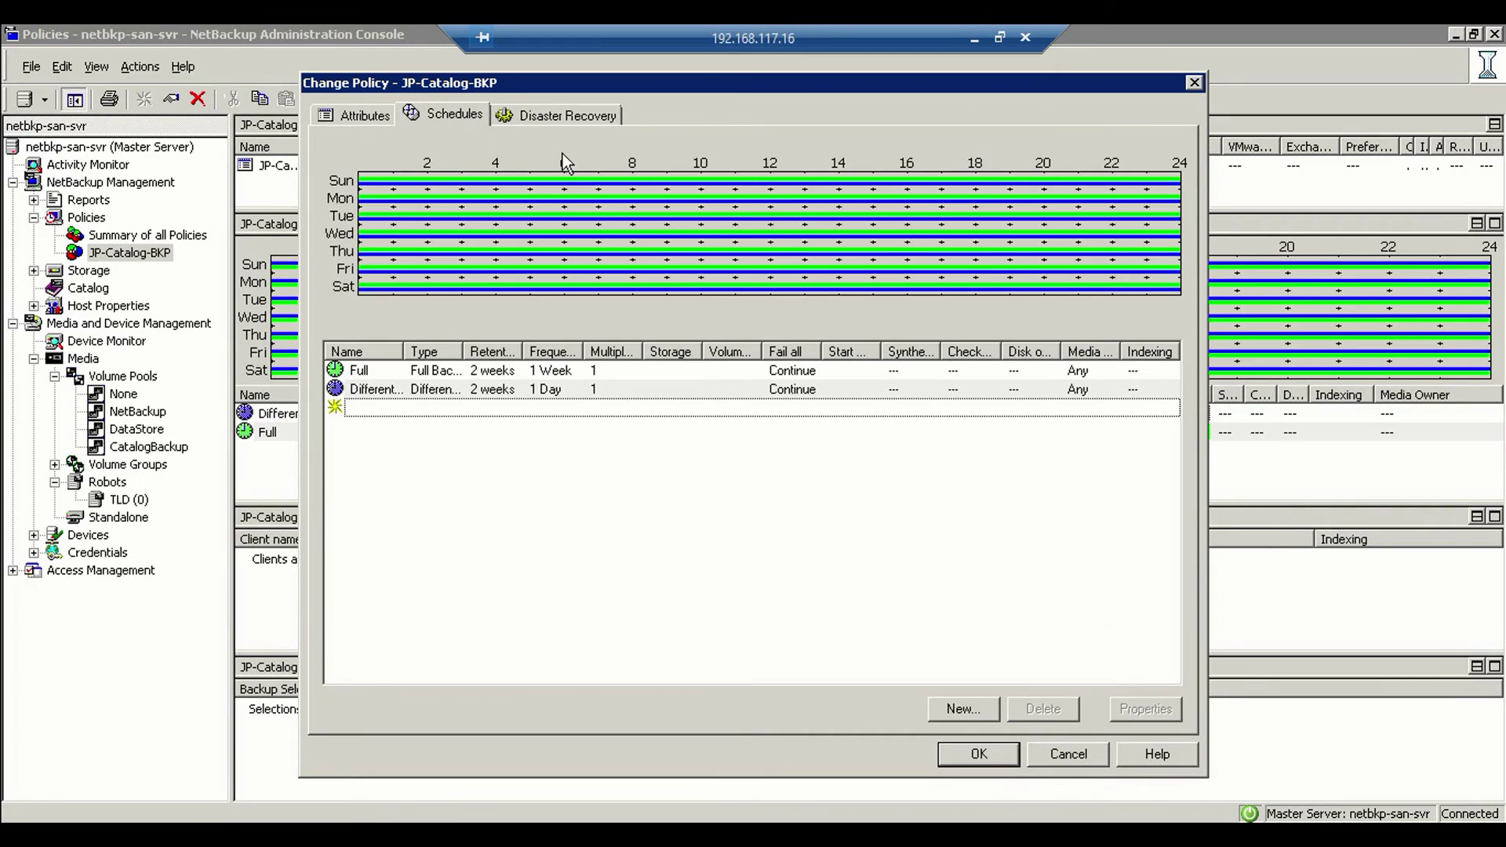
left_click(580, 117)
left_click(1000, 756)
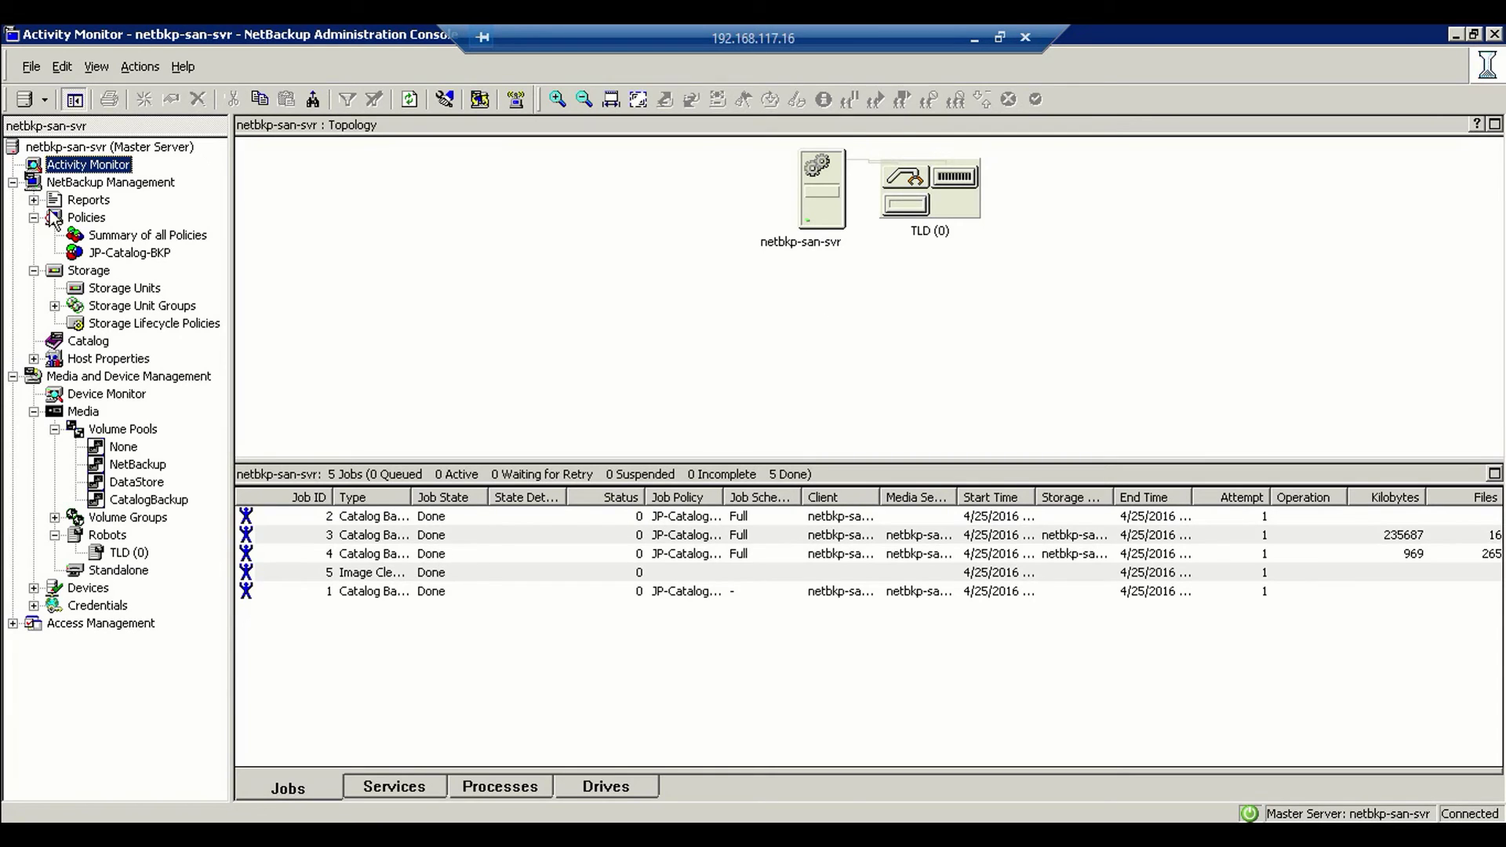
Start a manual backup of the JP-Catalog-BKP policy and dismiss the start notice.
left_click(129, 256)
right_click(128, 255)
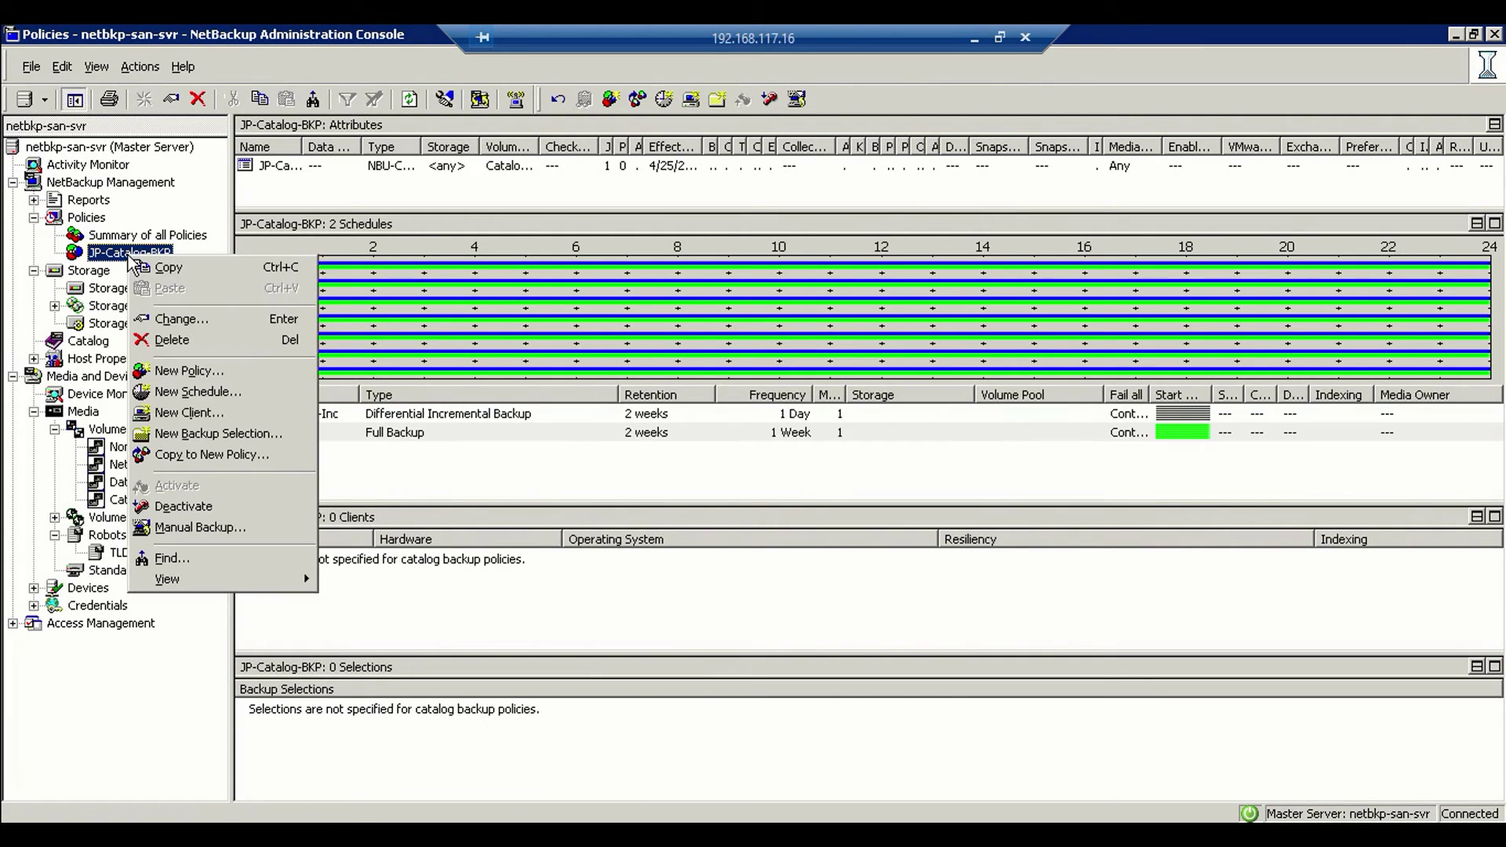
left_click(224, 531)
left_click(693, 547)
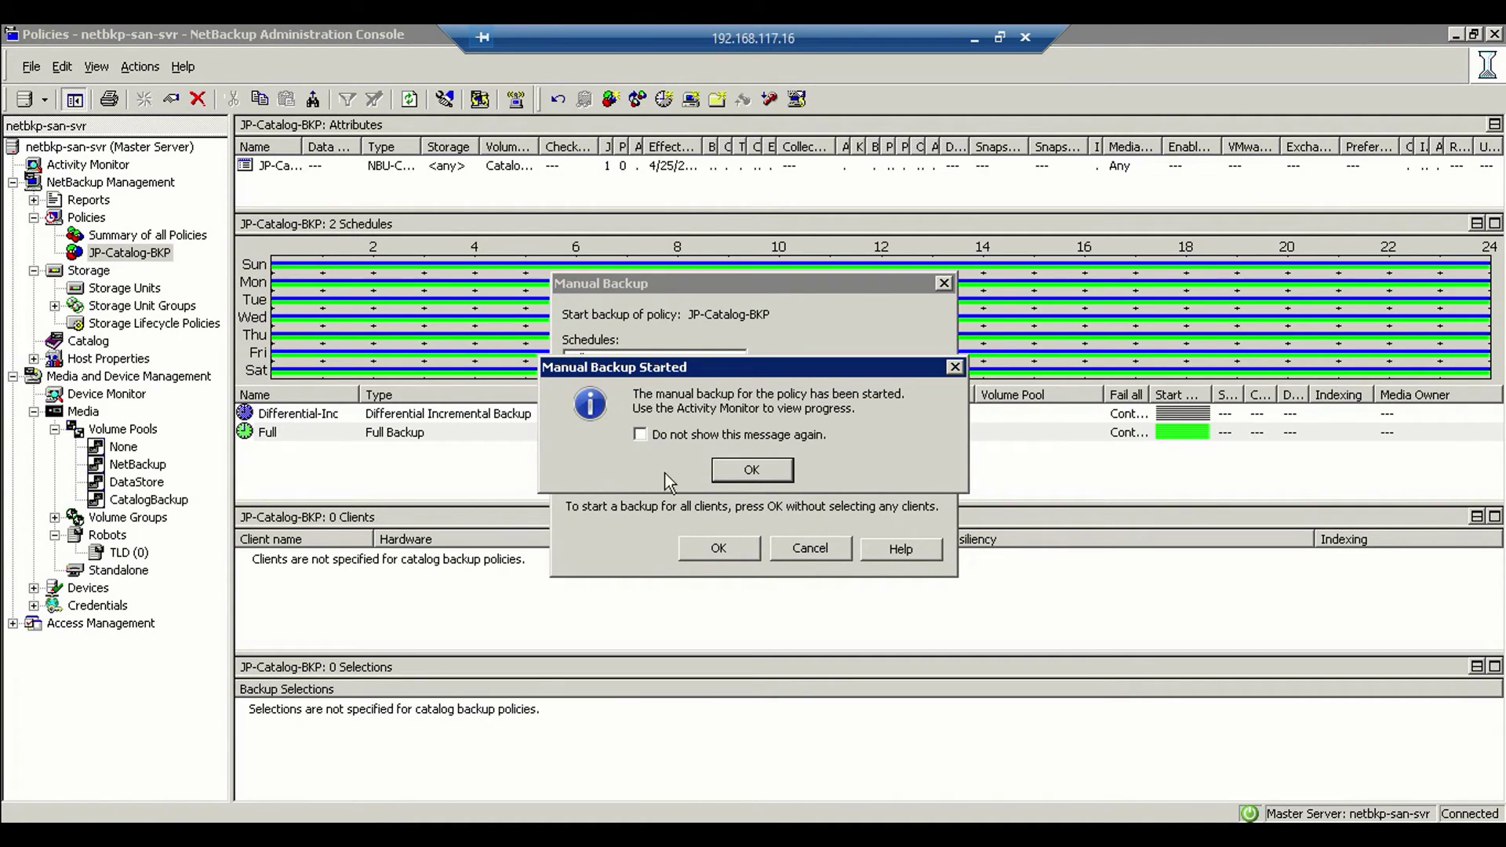
left_click(771, 468)
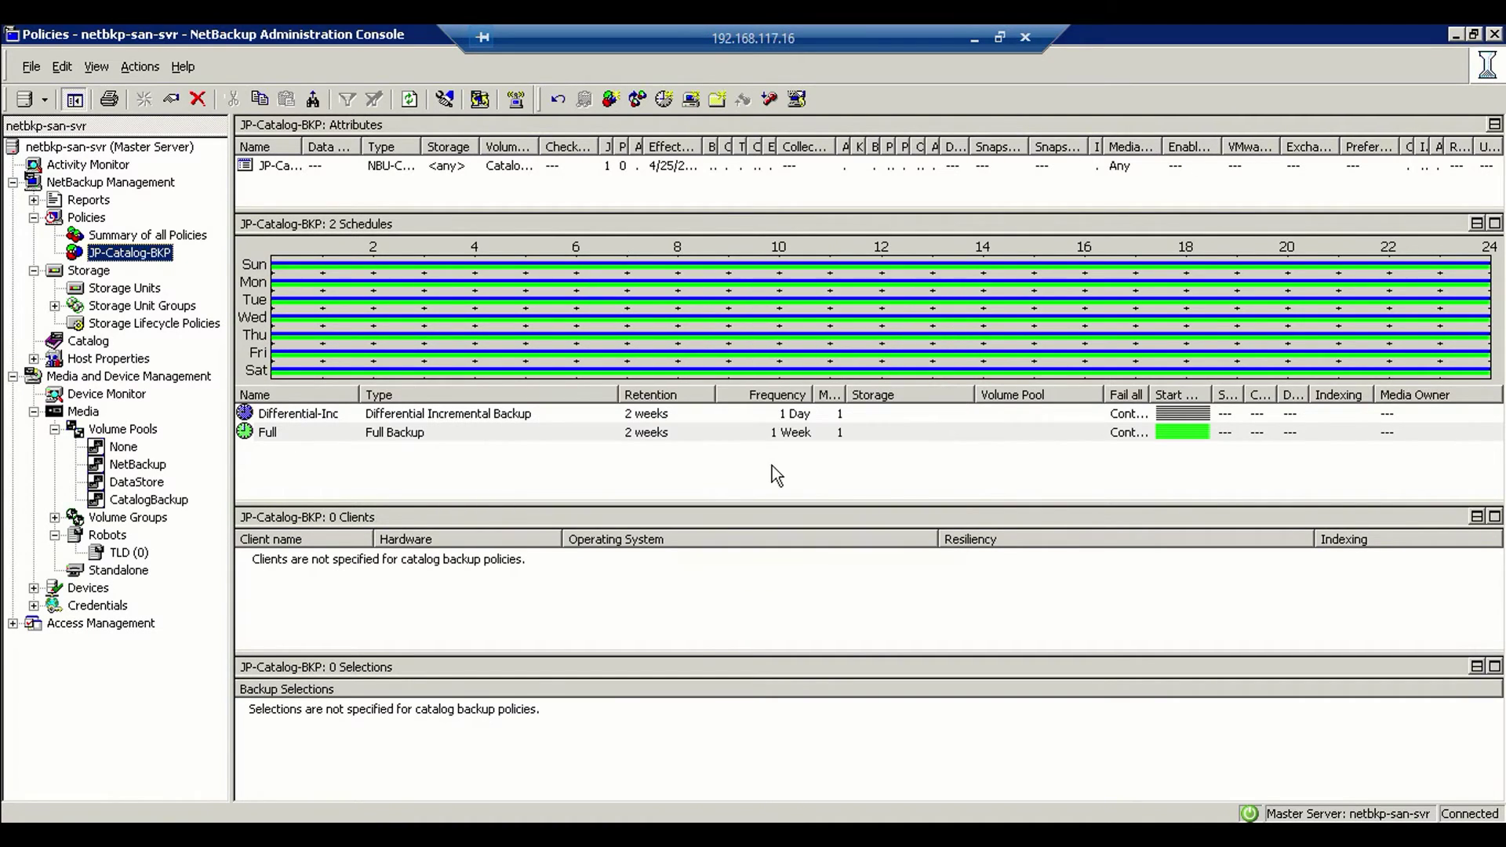
Monitor the state of the catalog backup jobs in Activity Monitor, narrowing the job type column.
left_click(83, 167)
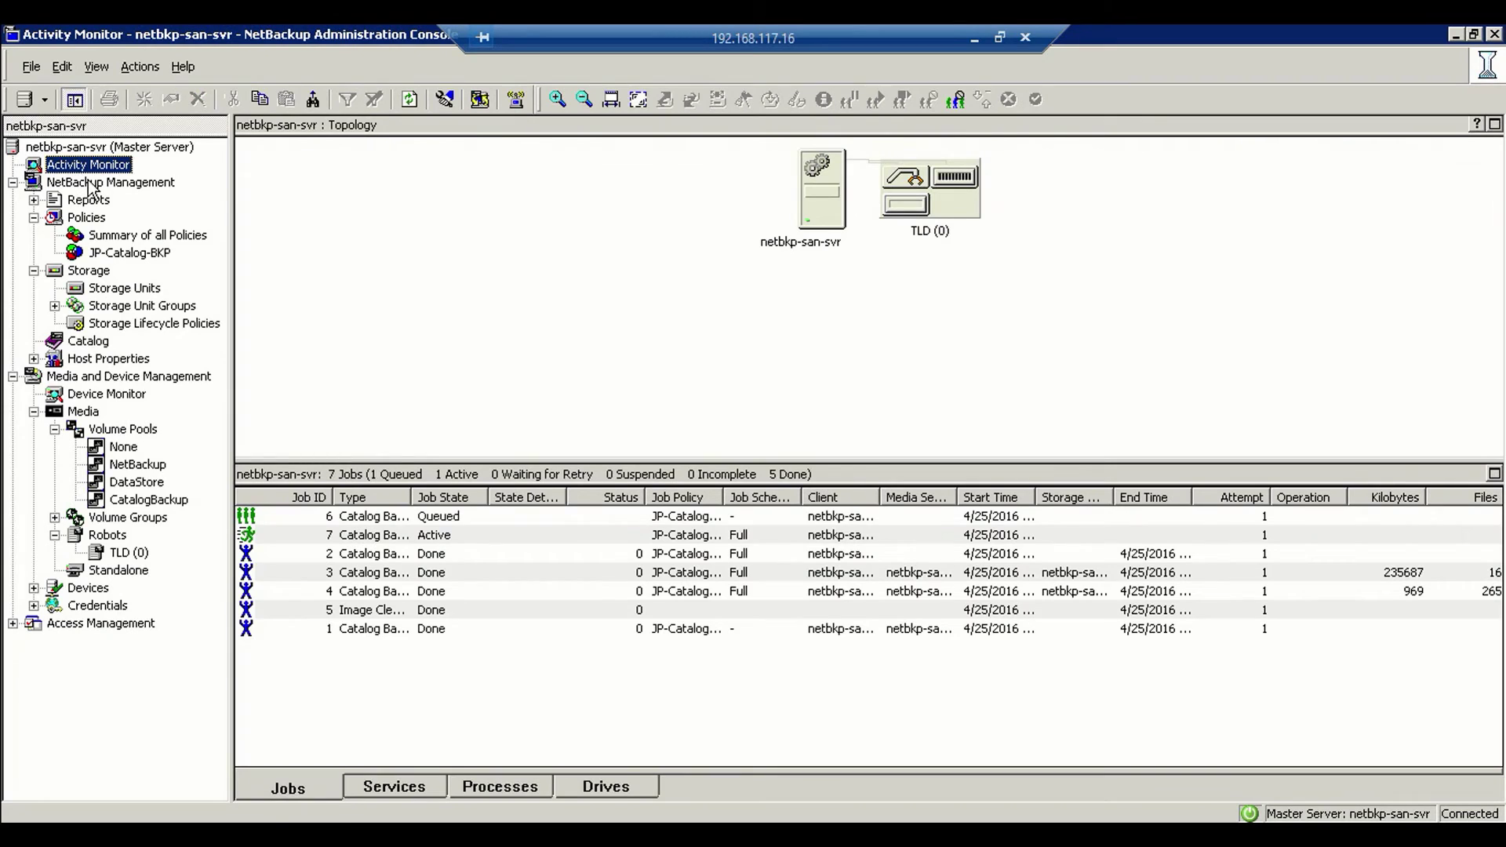
left_click_drag(411, 499, 346, 499)
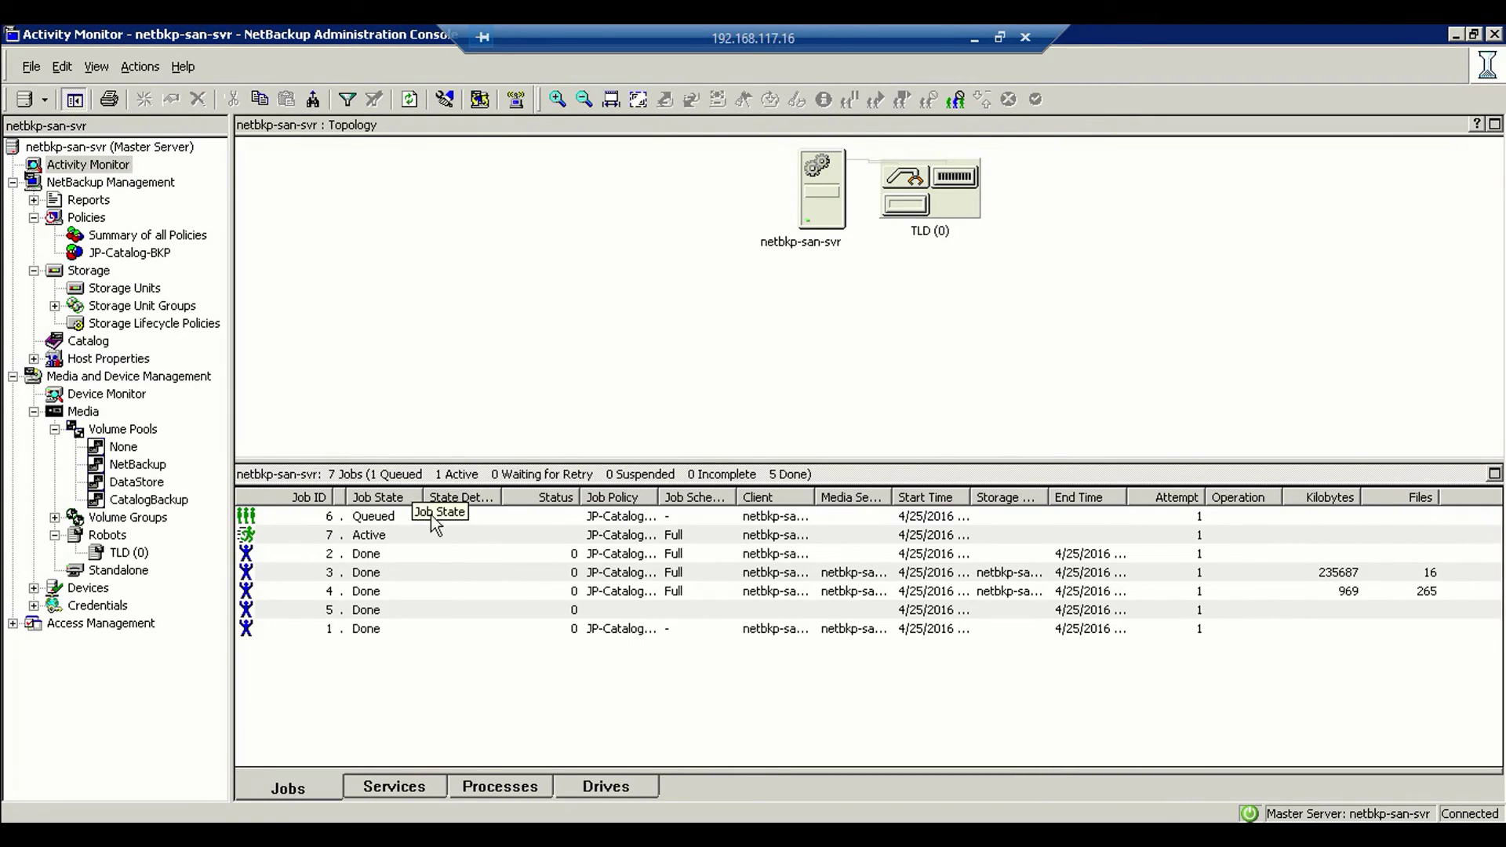
left_click(425, 536)
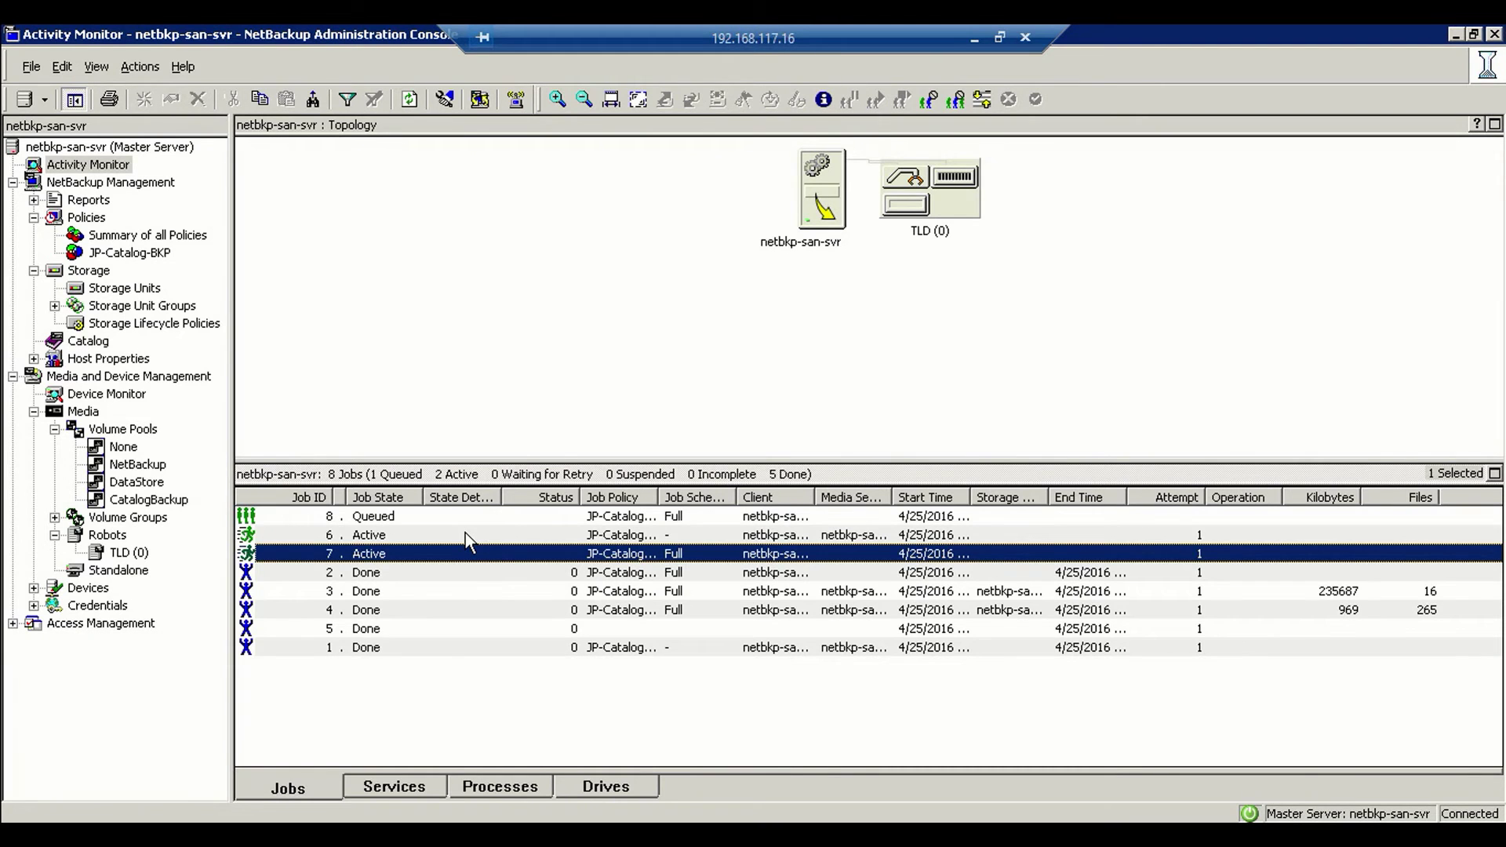
left_click(465, 535)
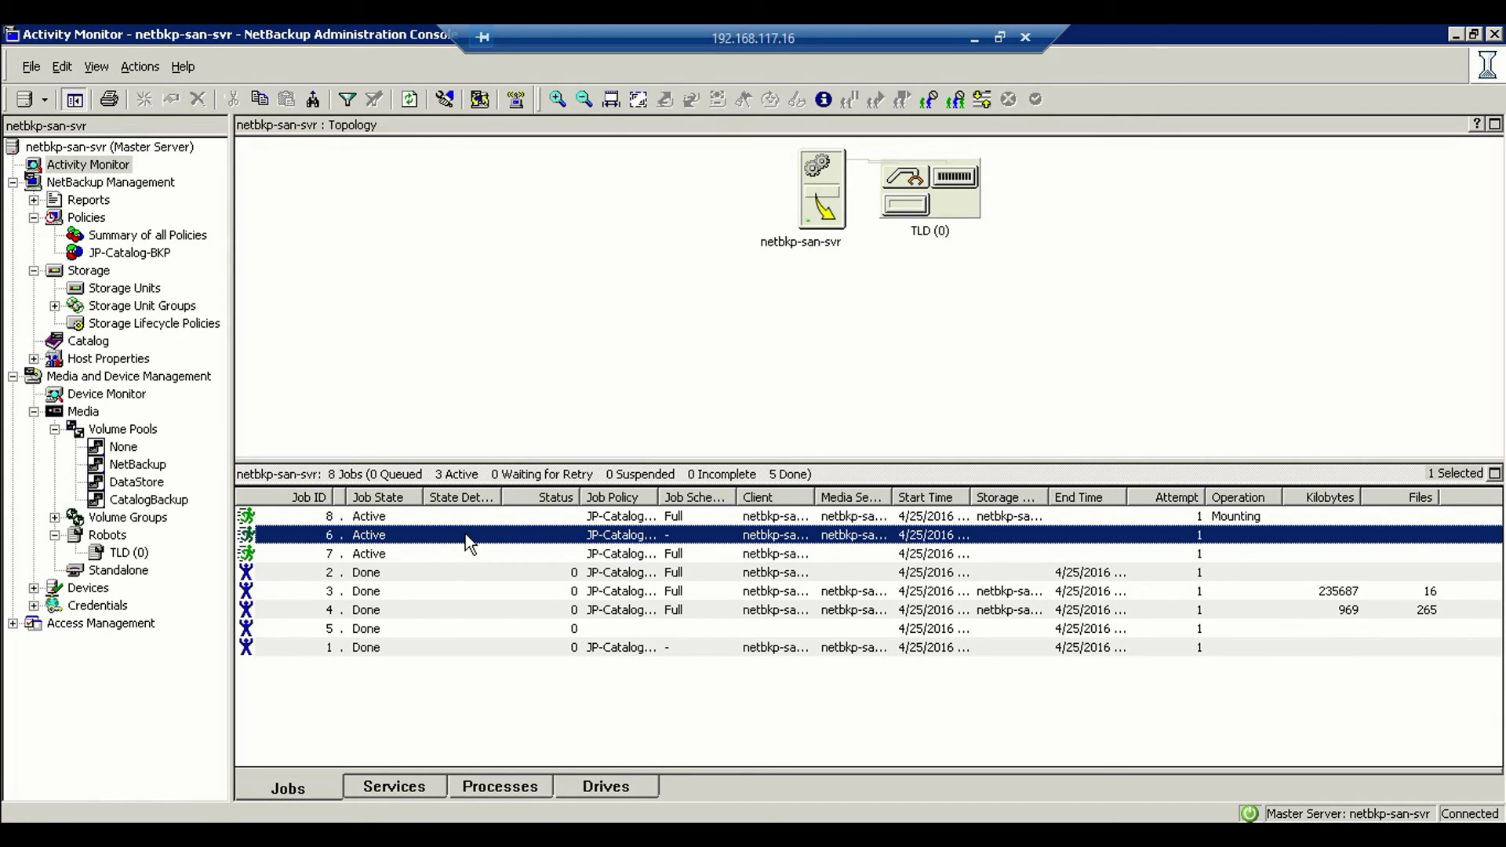
left_click(467, 520)
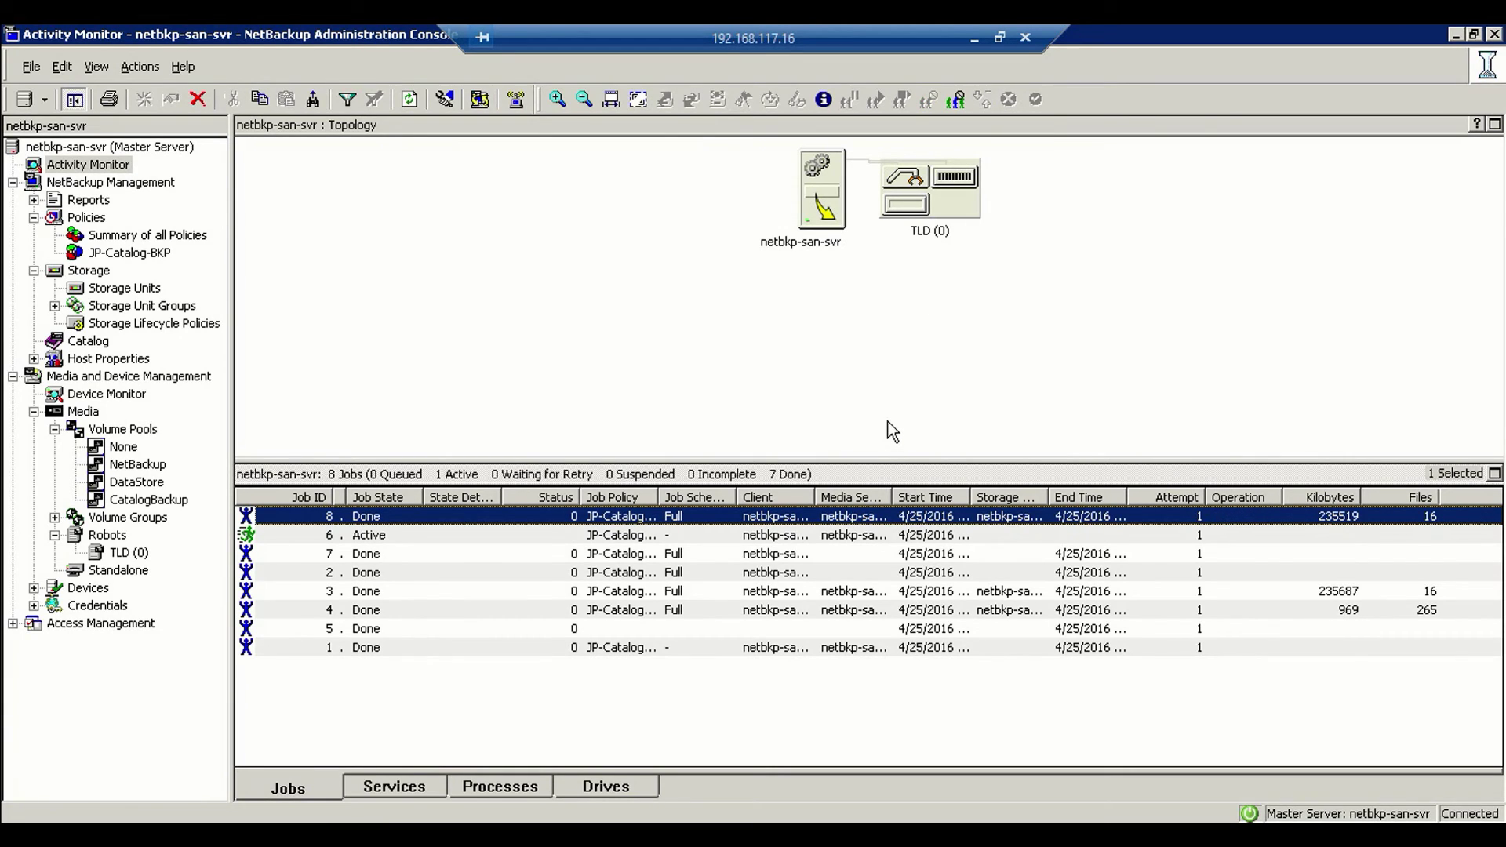
left_click(298, 538)
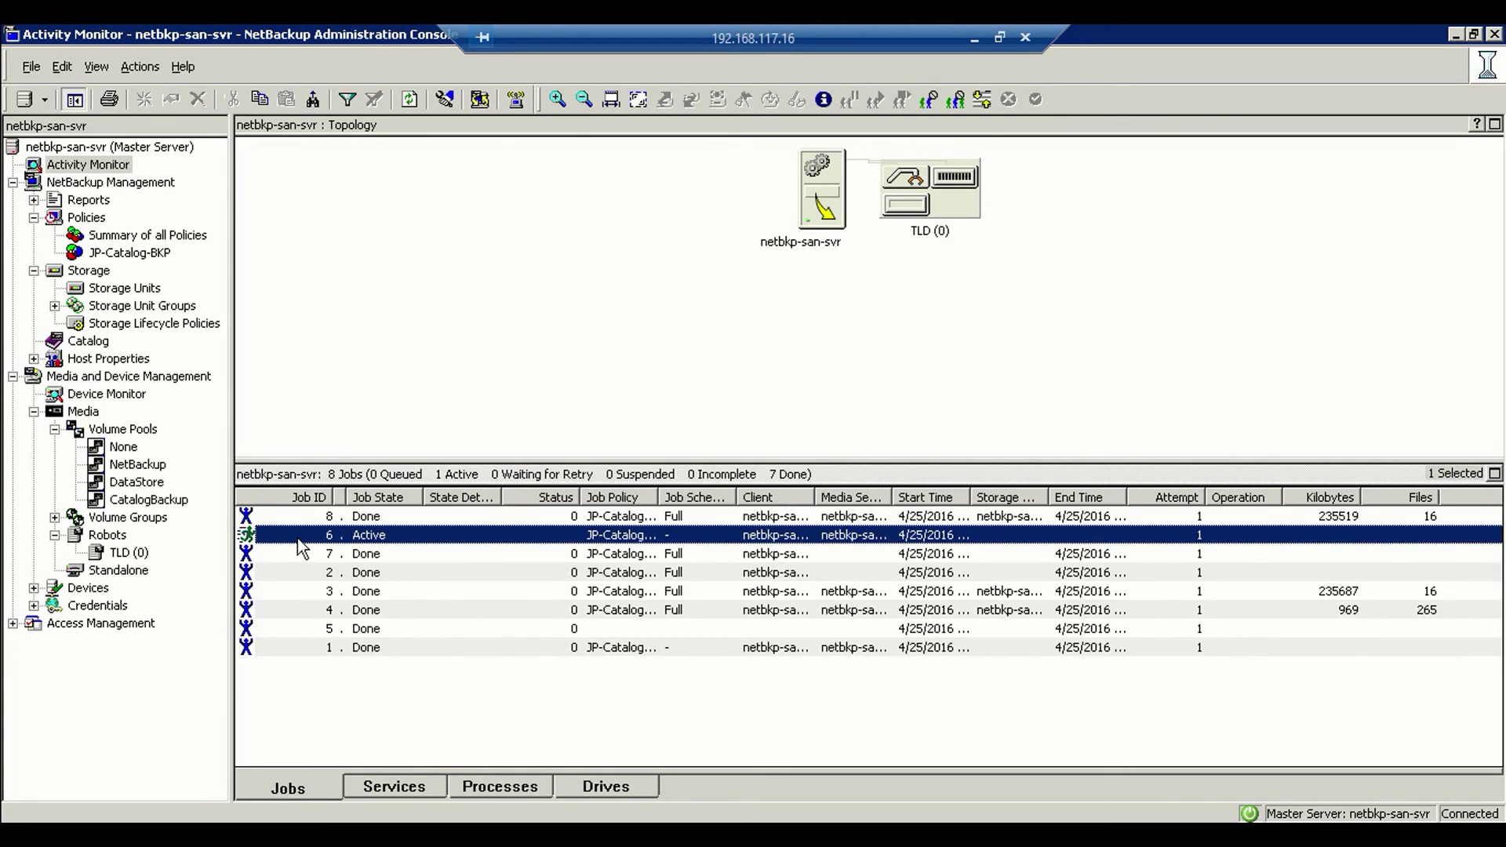
left_click(294, 519)
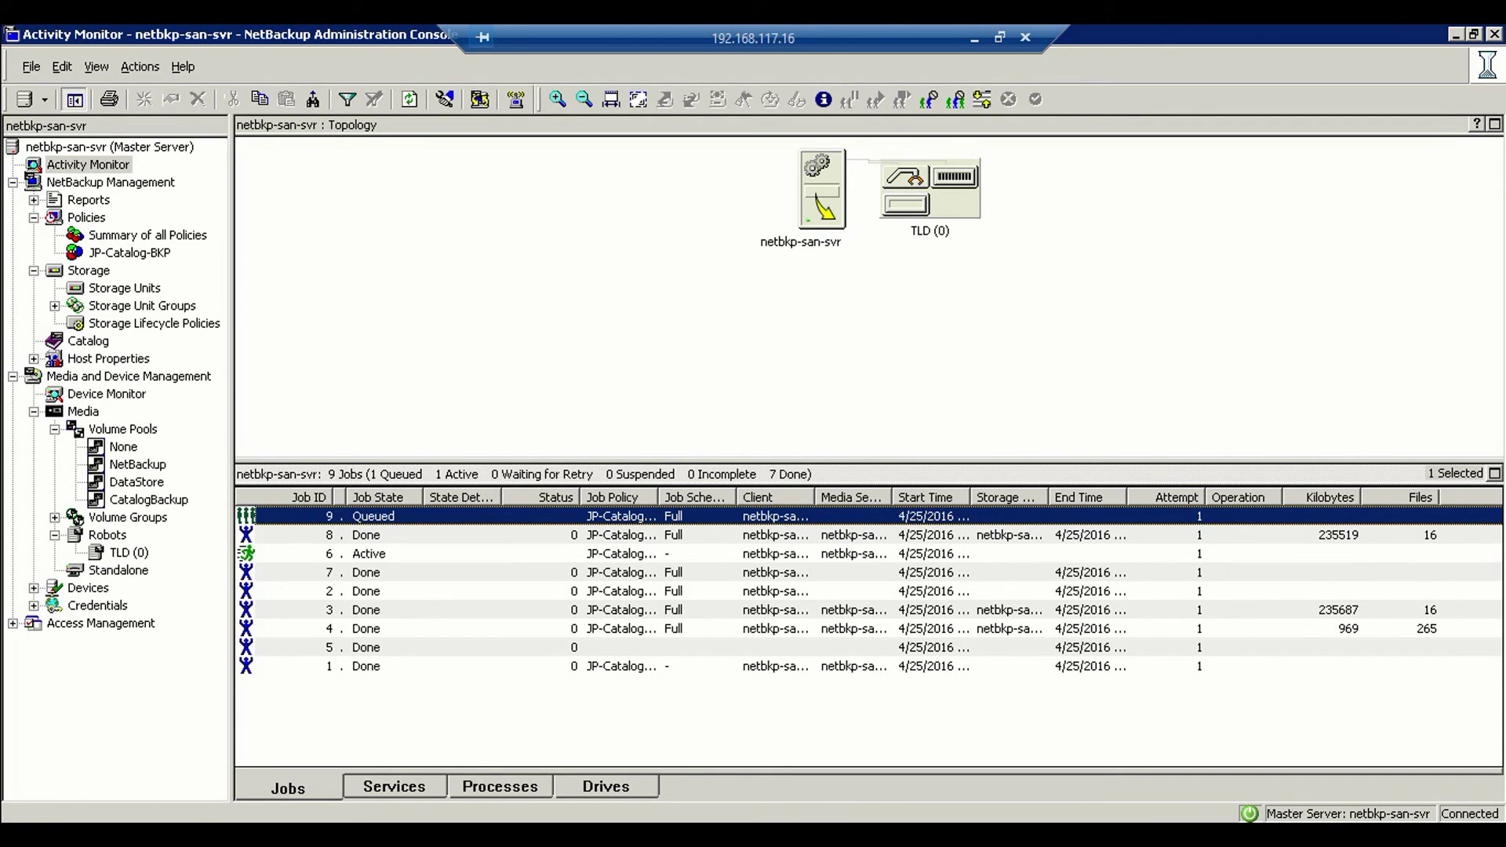
key("super")
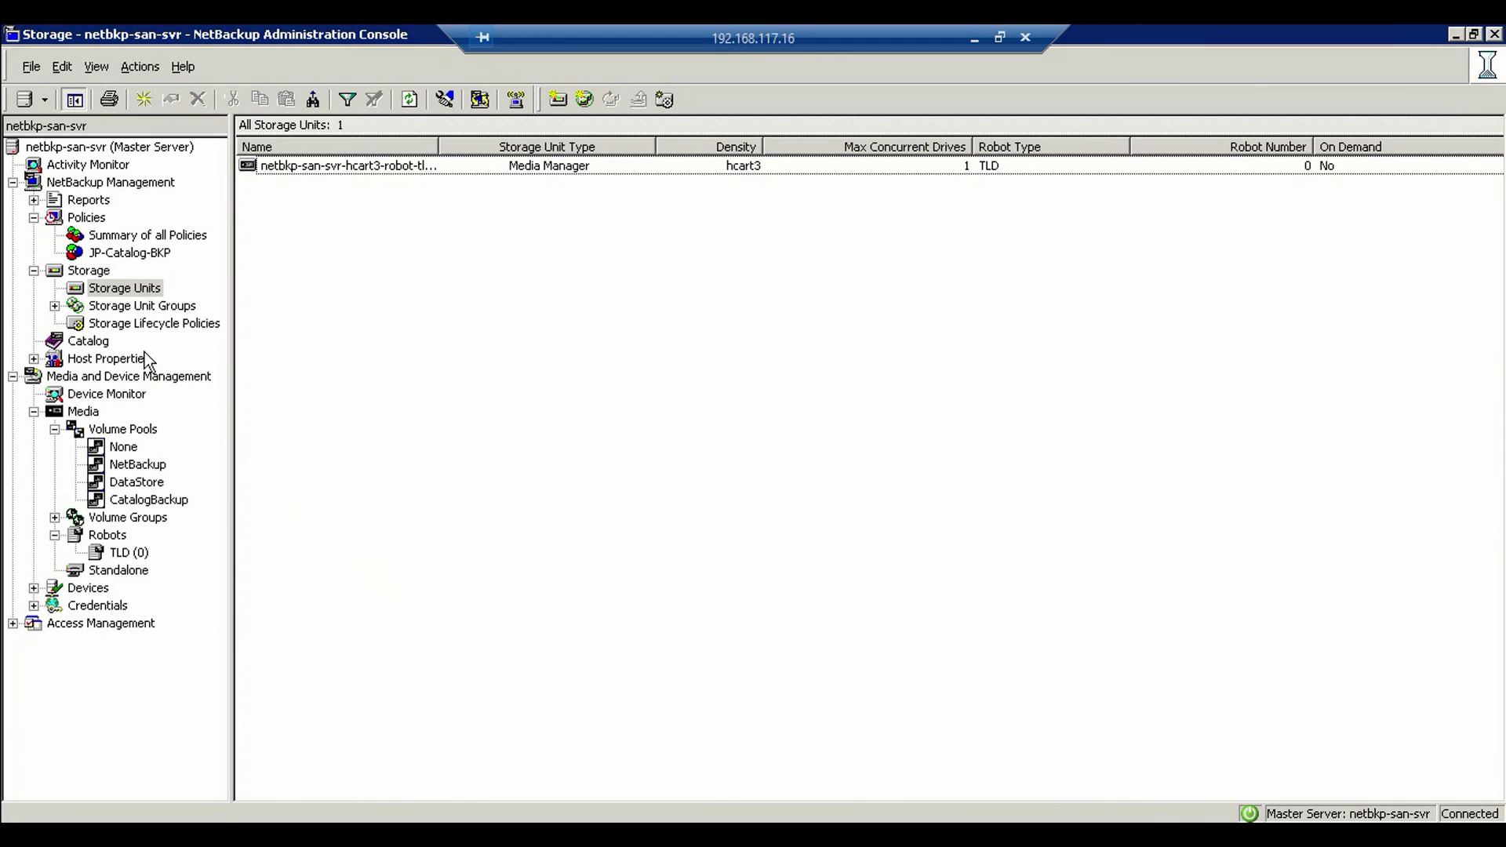
Begin a new storage unit named SAN1 and set its storage unit type to Disk.
left_click(140, 292)
right_click(141, 295)
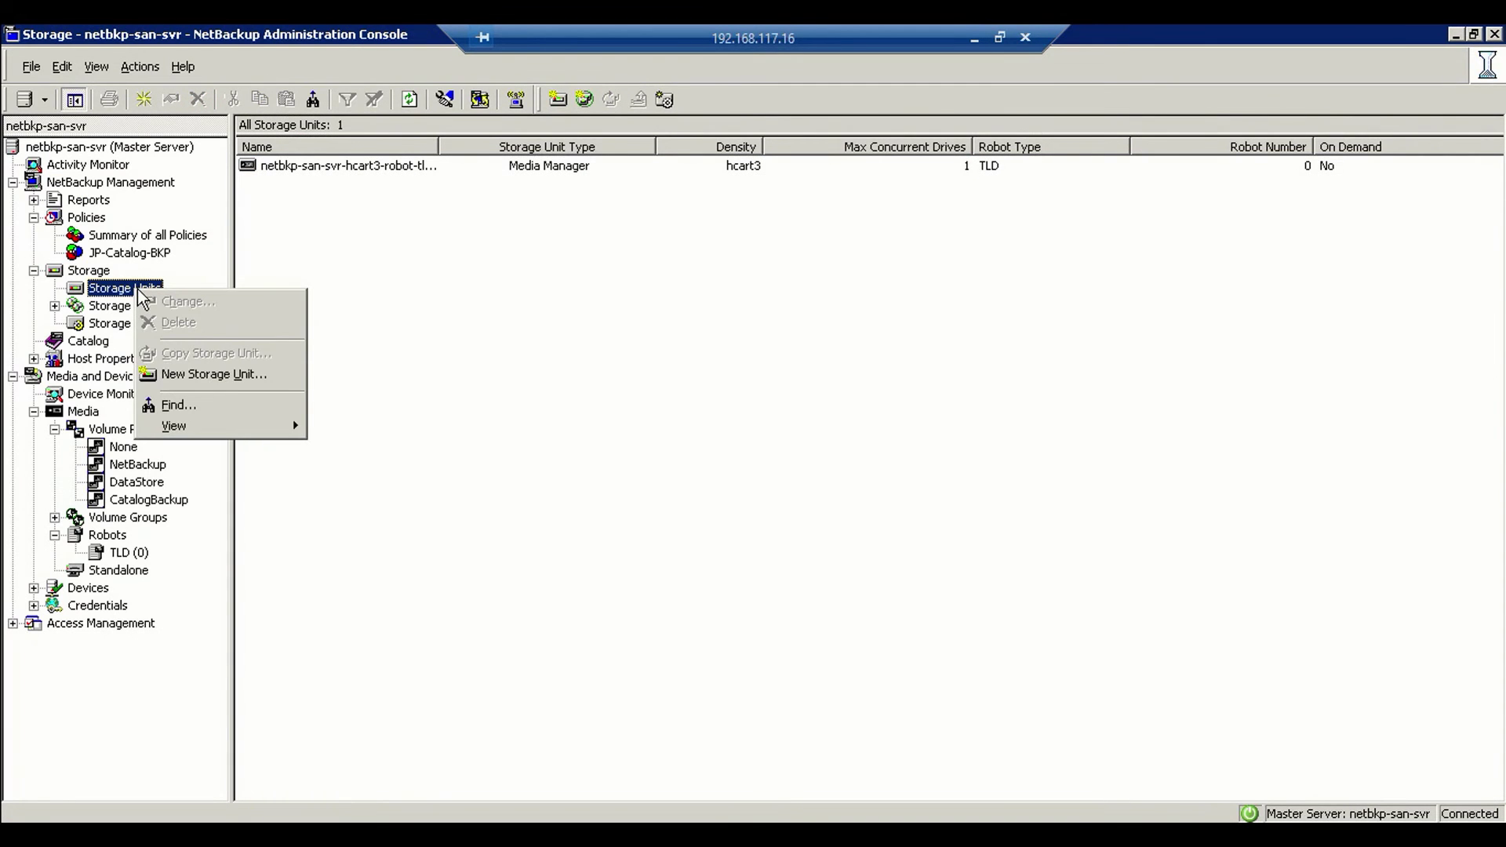
left_click(216, 375)
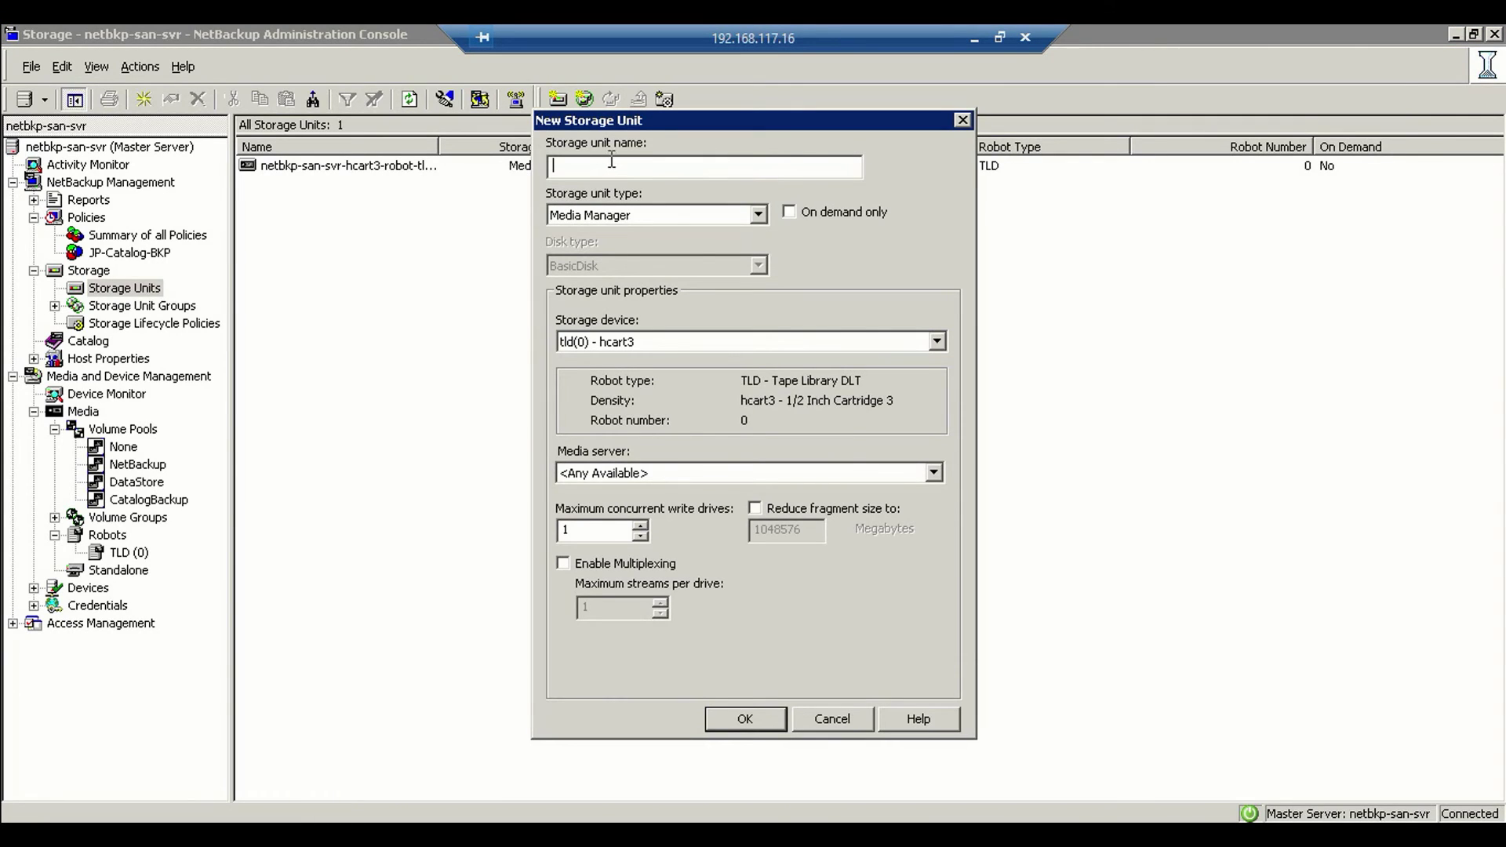
type("SAN1")
left_click(758, 216)
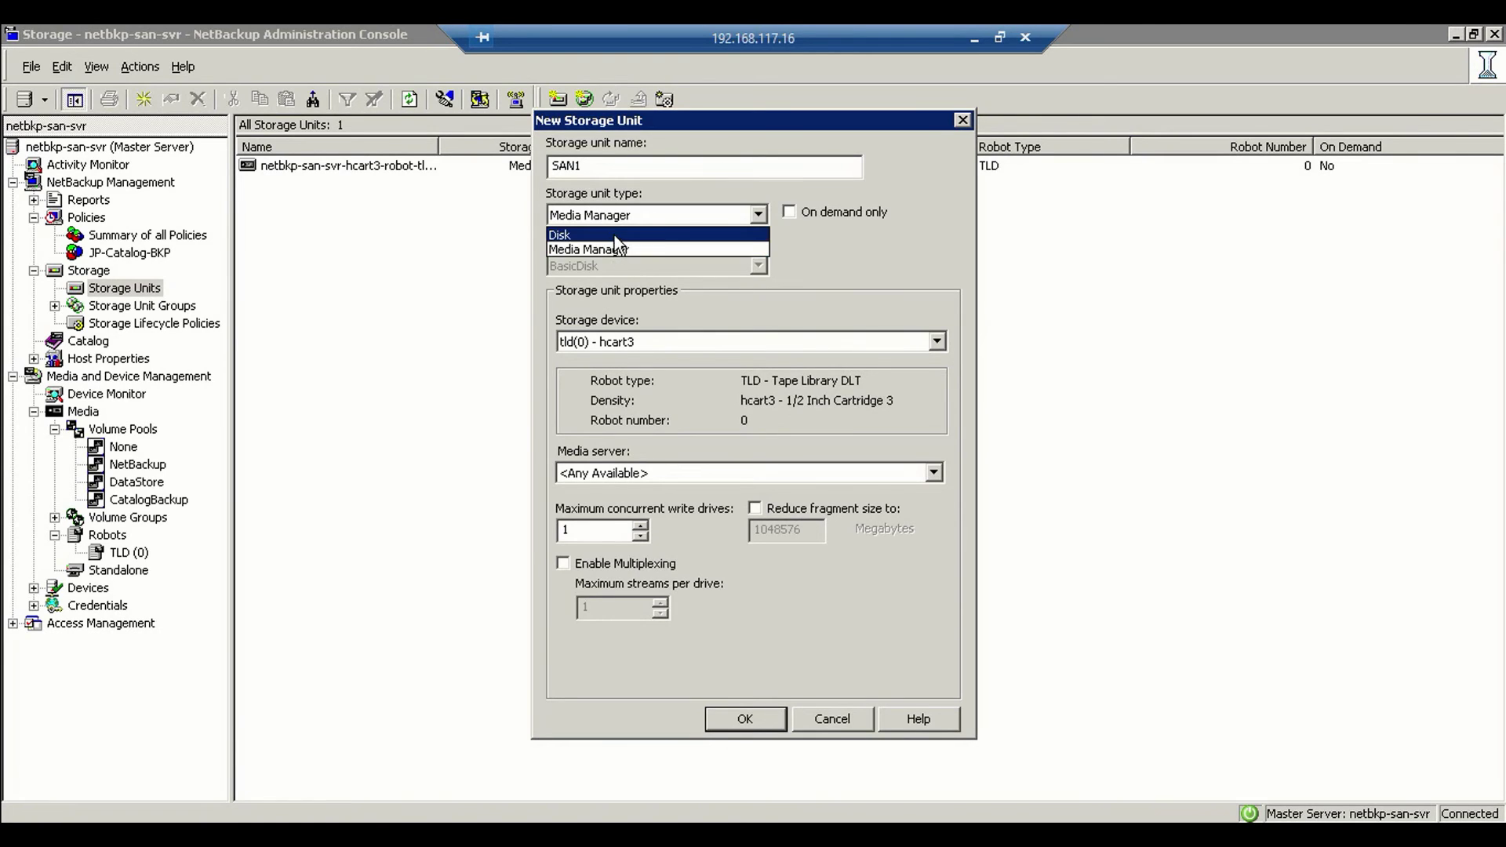
left_click(614, 235)
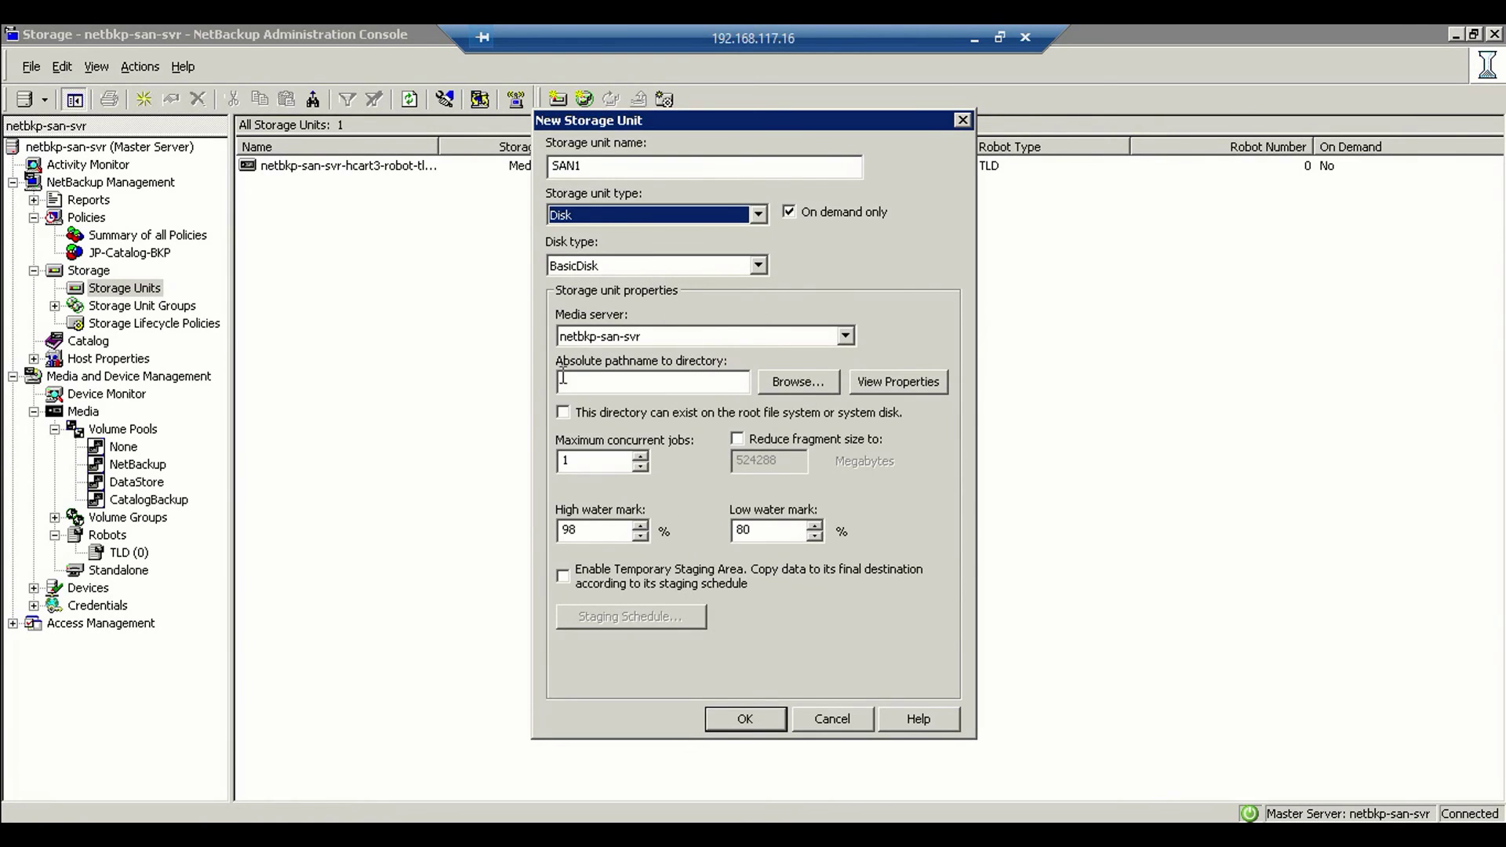
Open the SAN1 (G:) drive in Windows Explorer.
key("super")
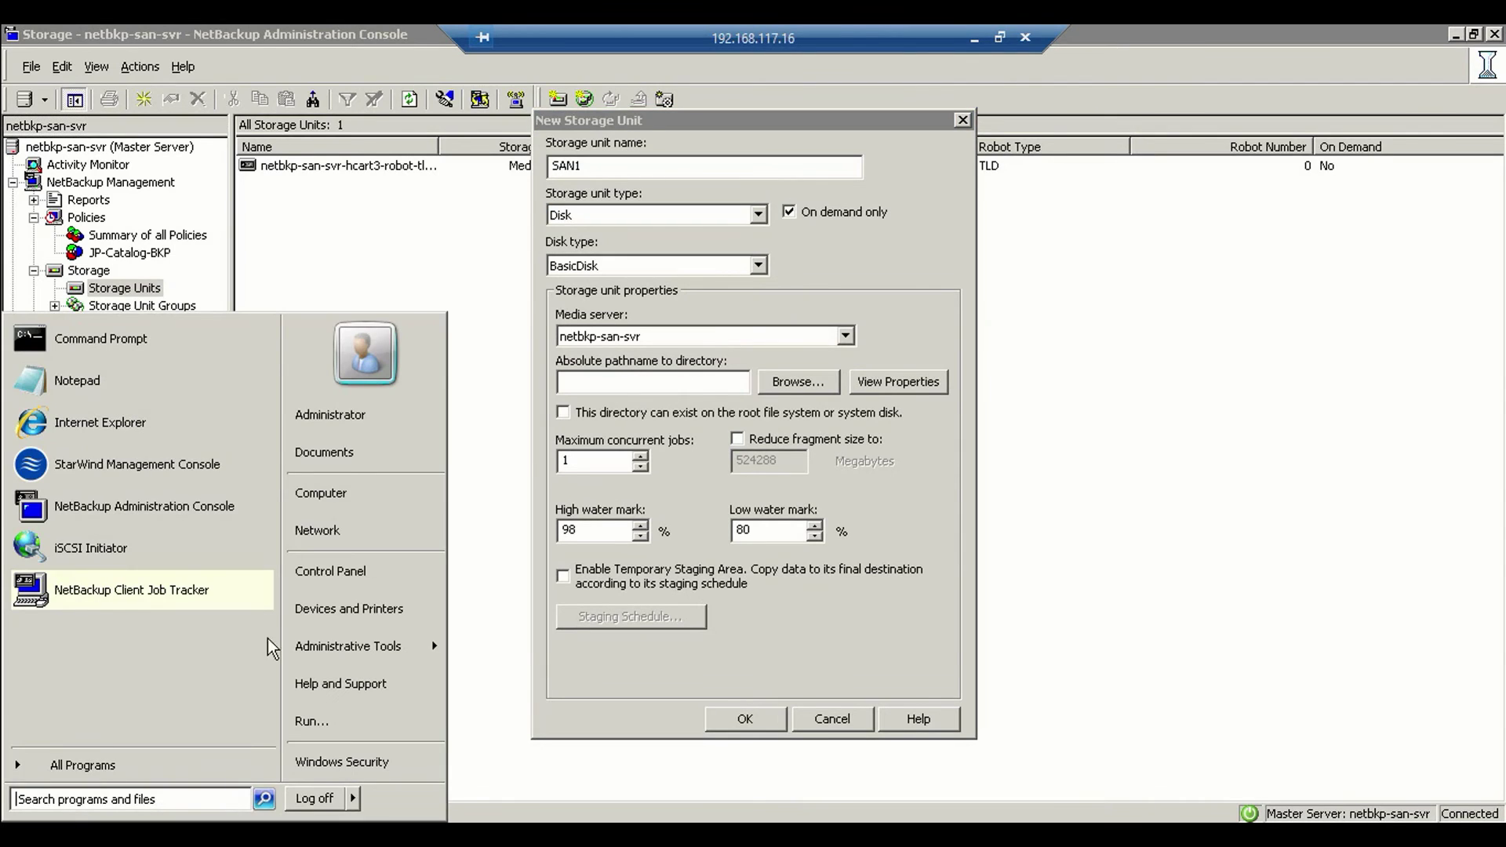
left_click(317, 393)
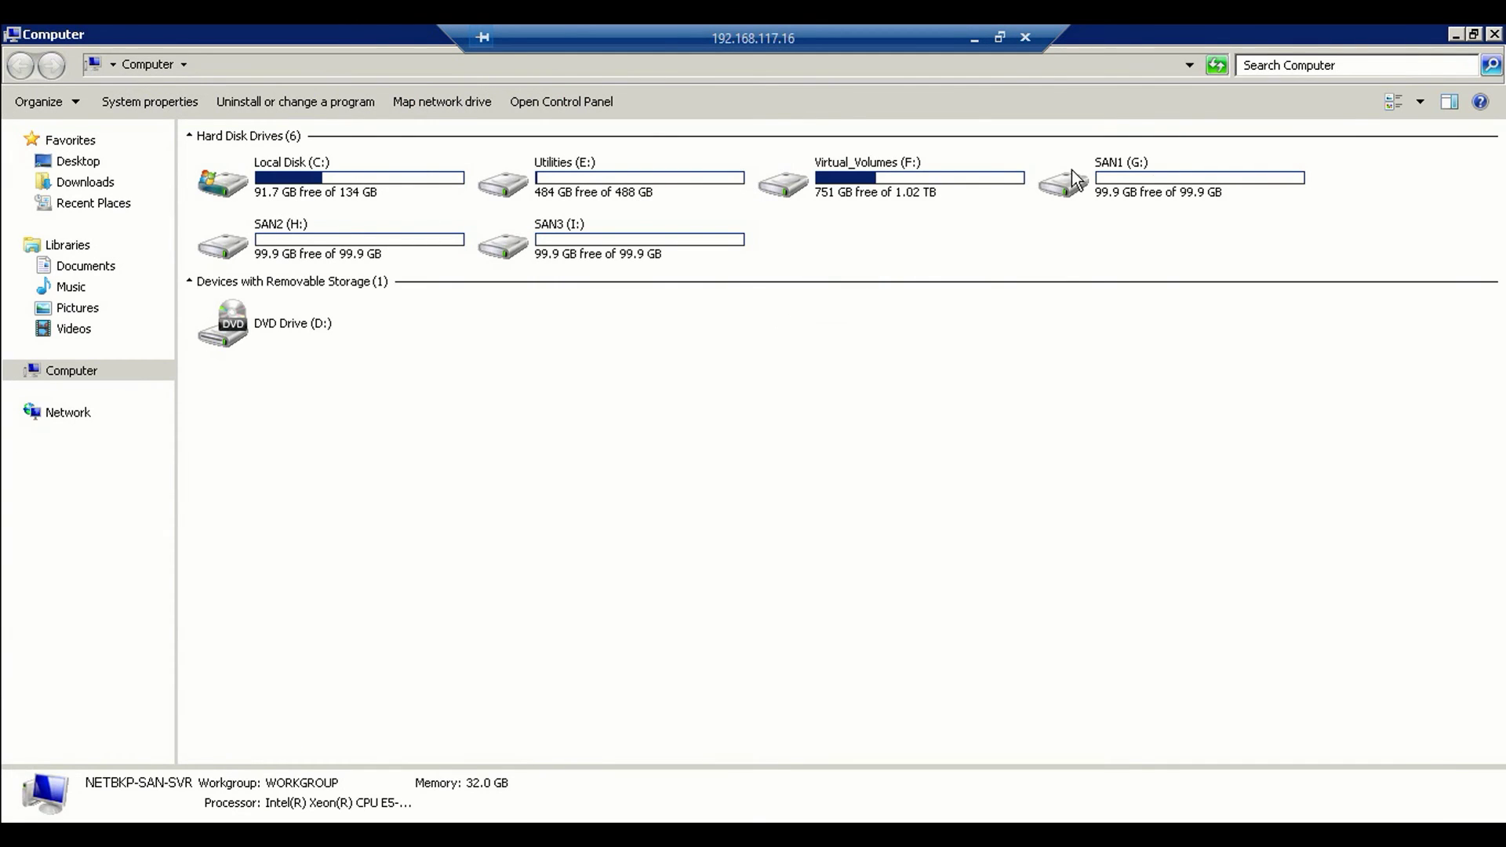
double_click(1140, 181)
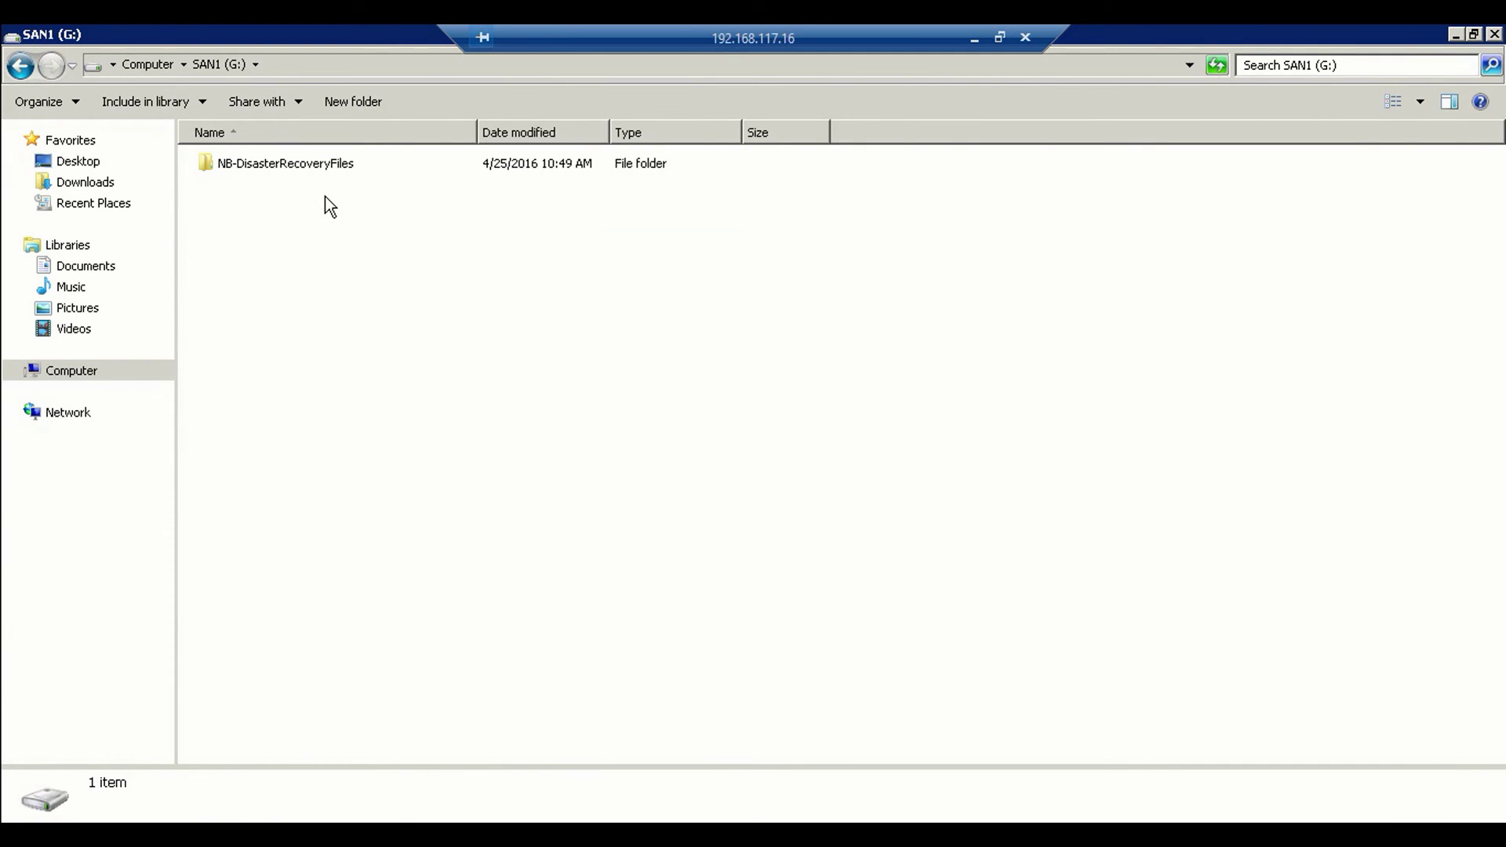
left_click(313, 167)
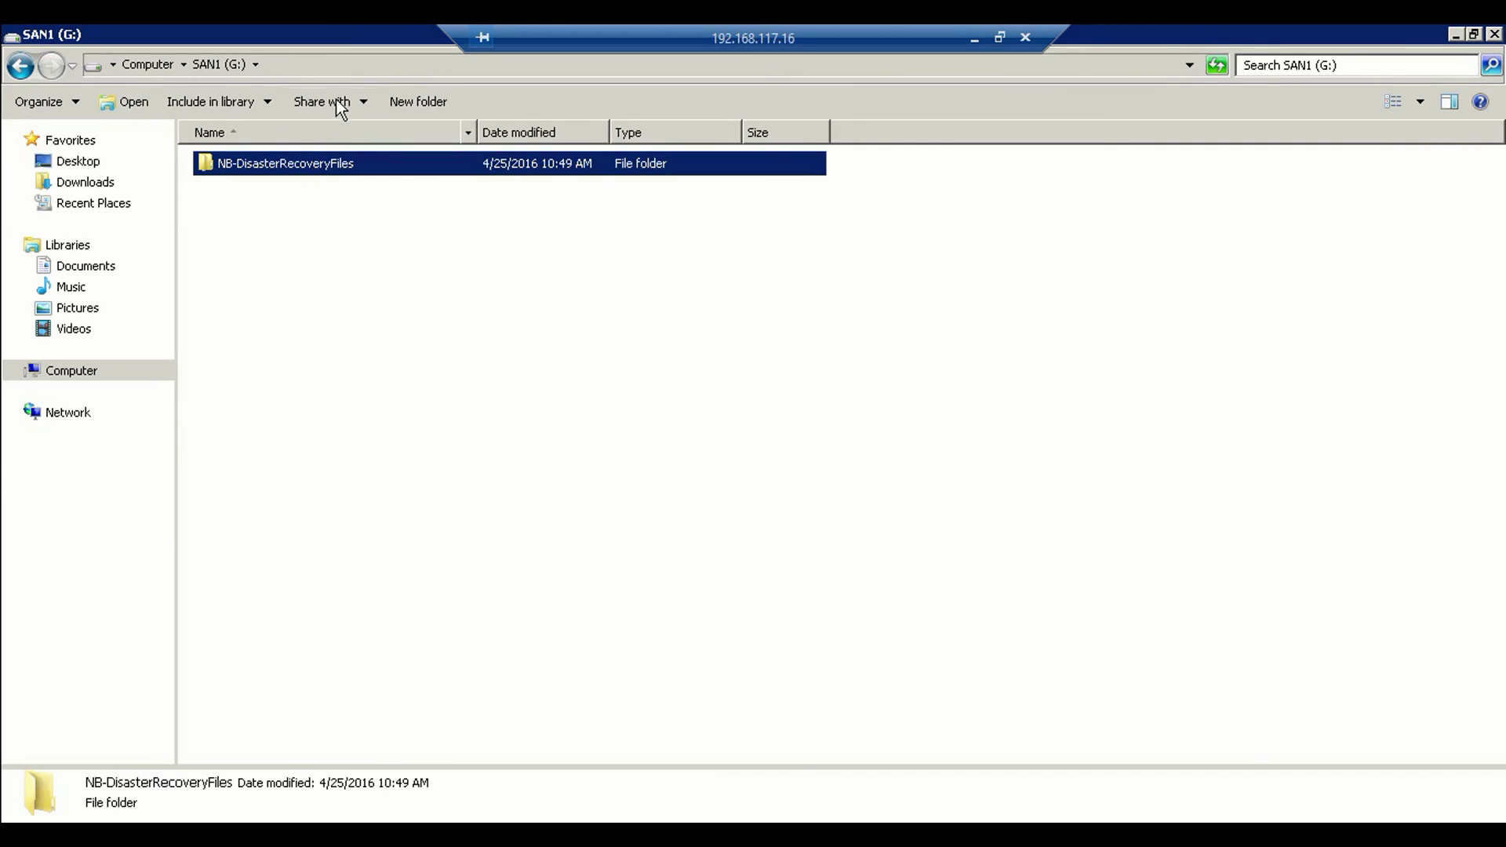
Create a new folder named NB1-LocalStorage on the SAN1 (G:) drive.
left_click(414, 101)
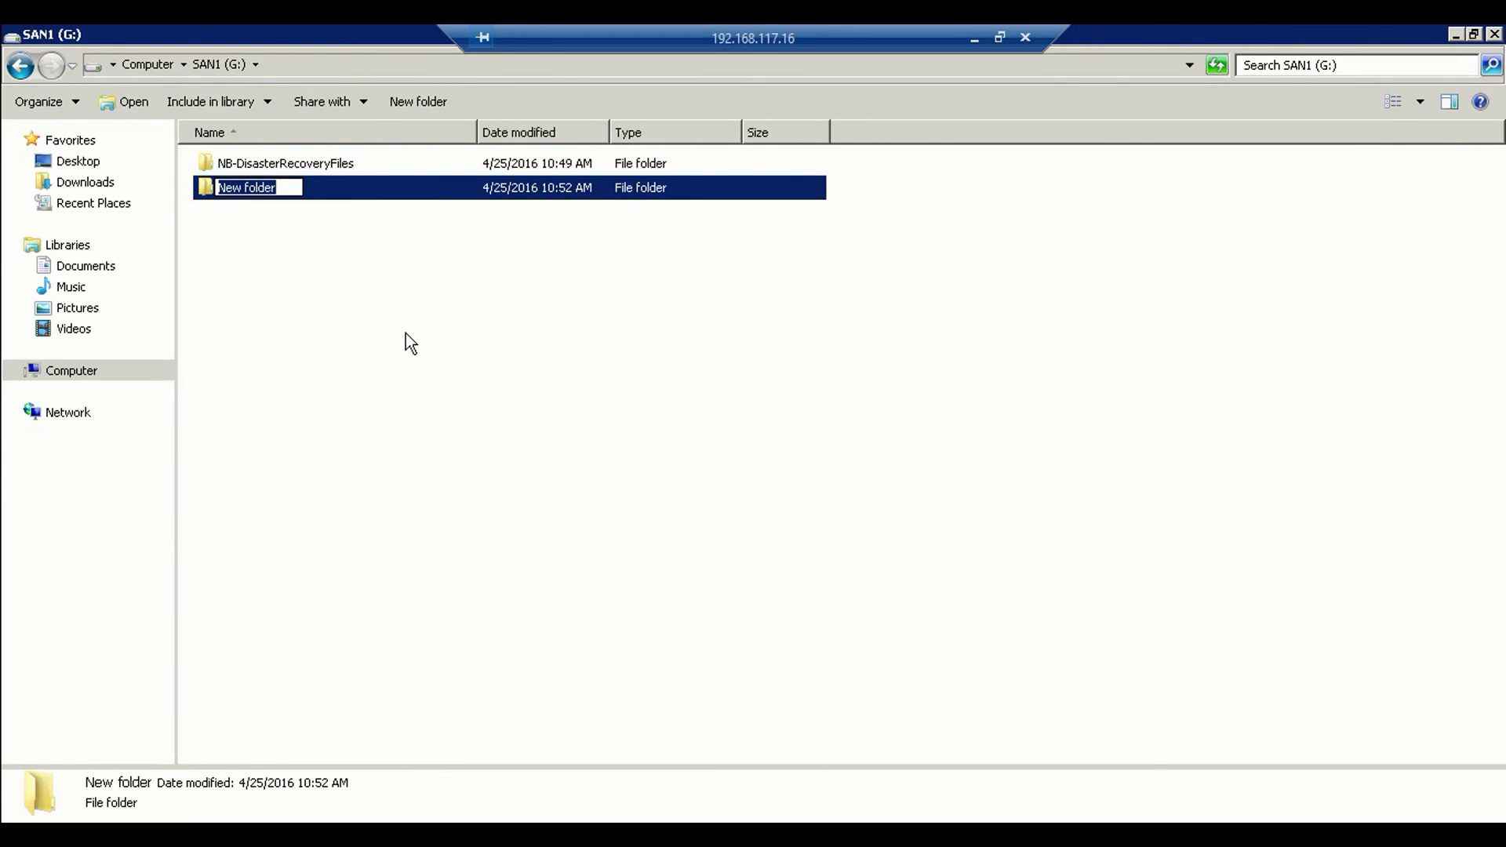
key("BackSpace")
type("BN")
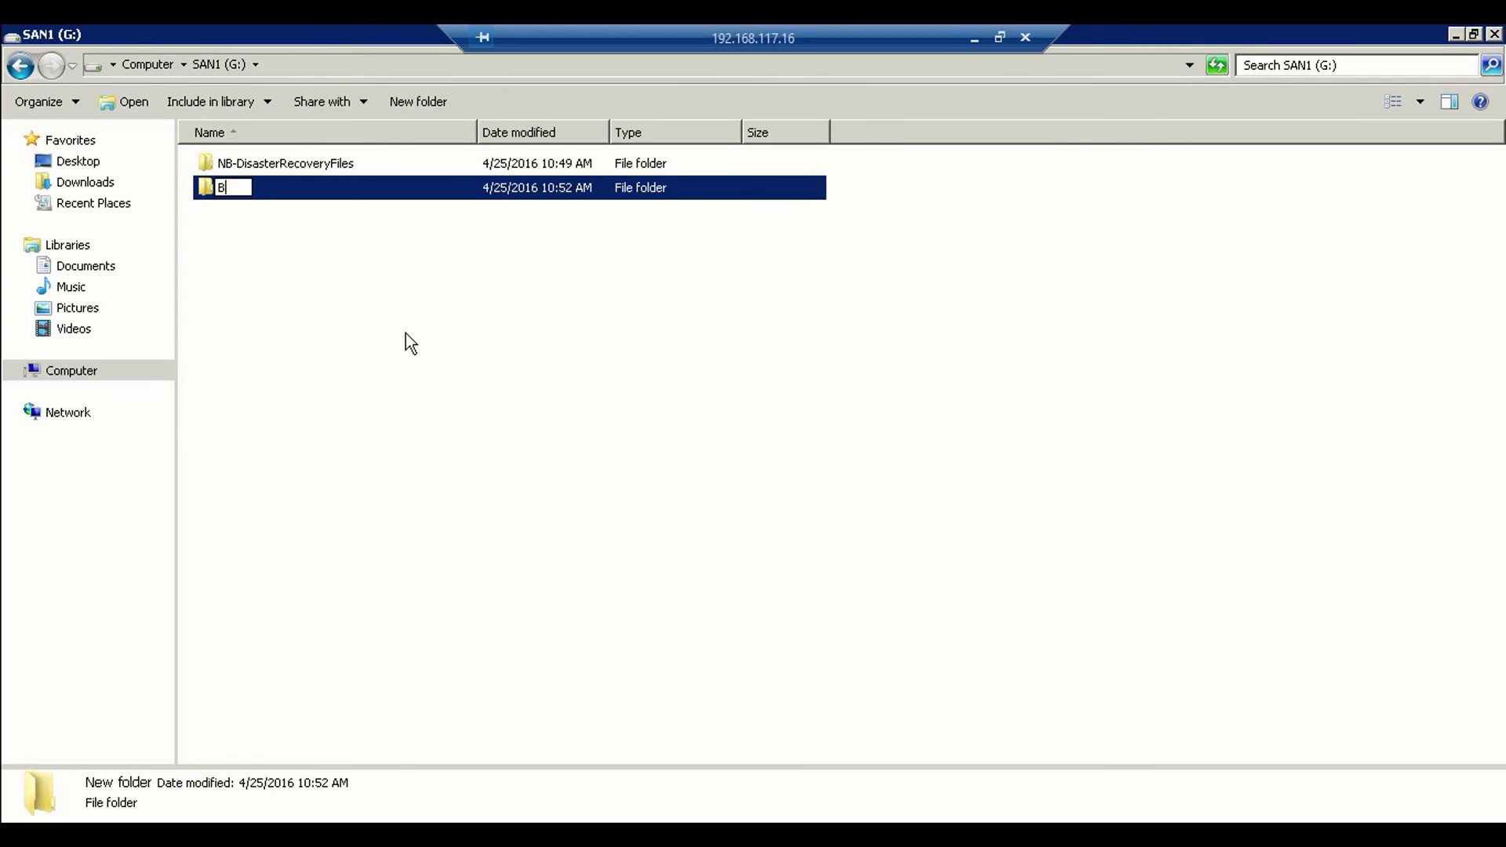
key("BackSpace")
key("BackSpace")
type("NB1-Lo")
type("cal")
type("Stor")
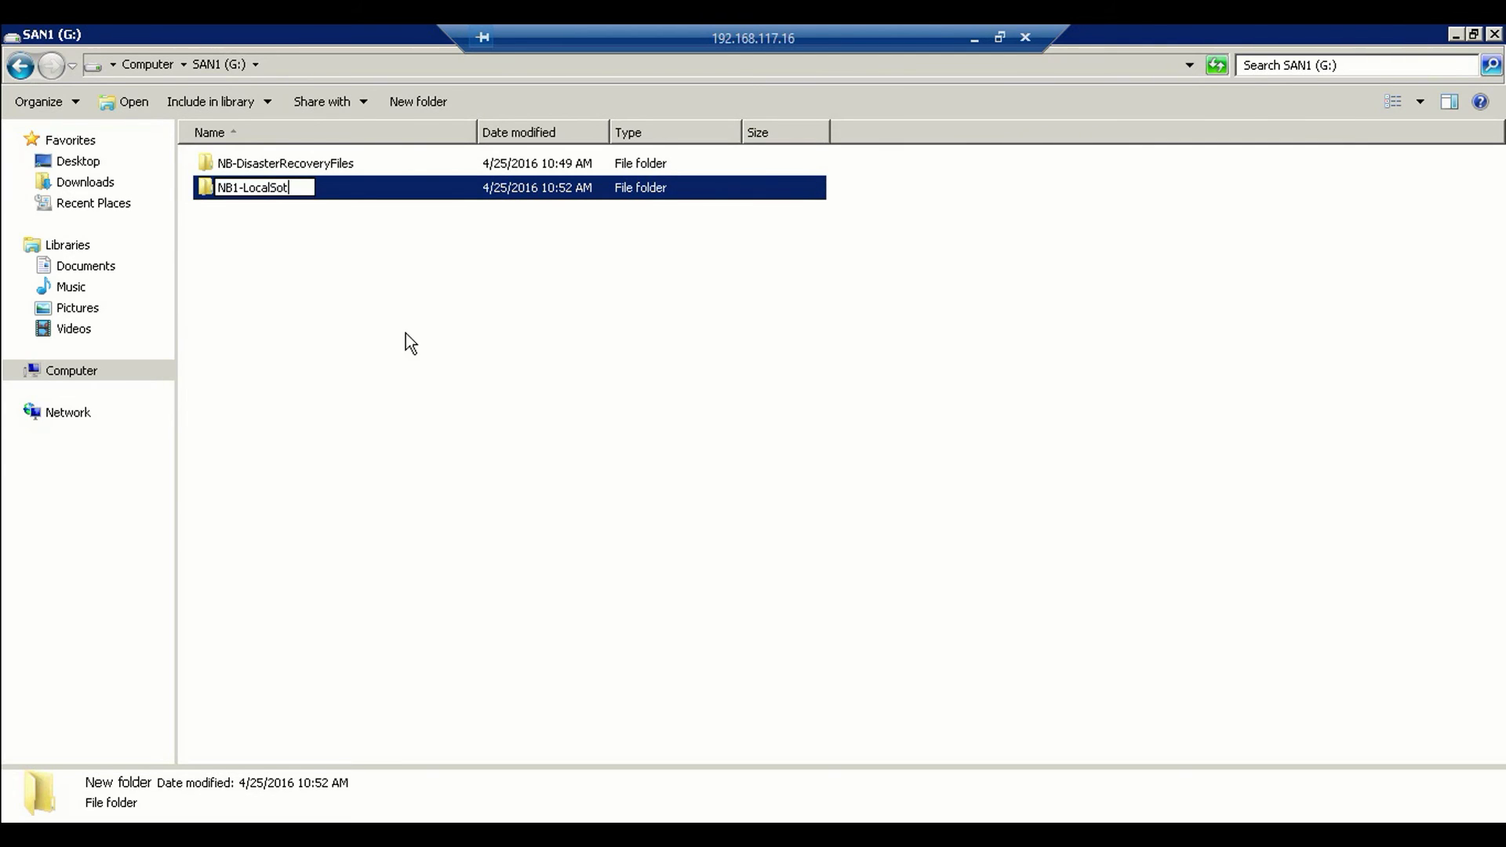
key("BackSpace")
key("BackSpace")
type("orage")
key("Return")
left_click(390, 332)
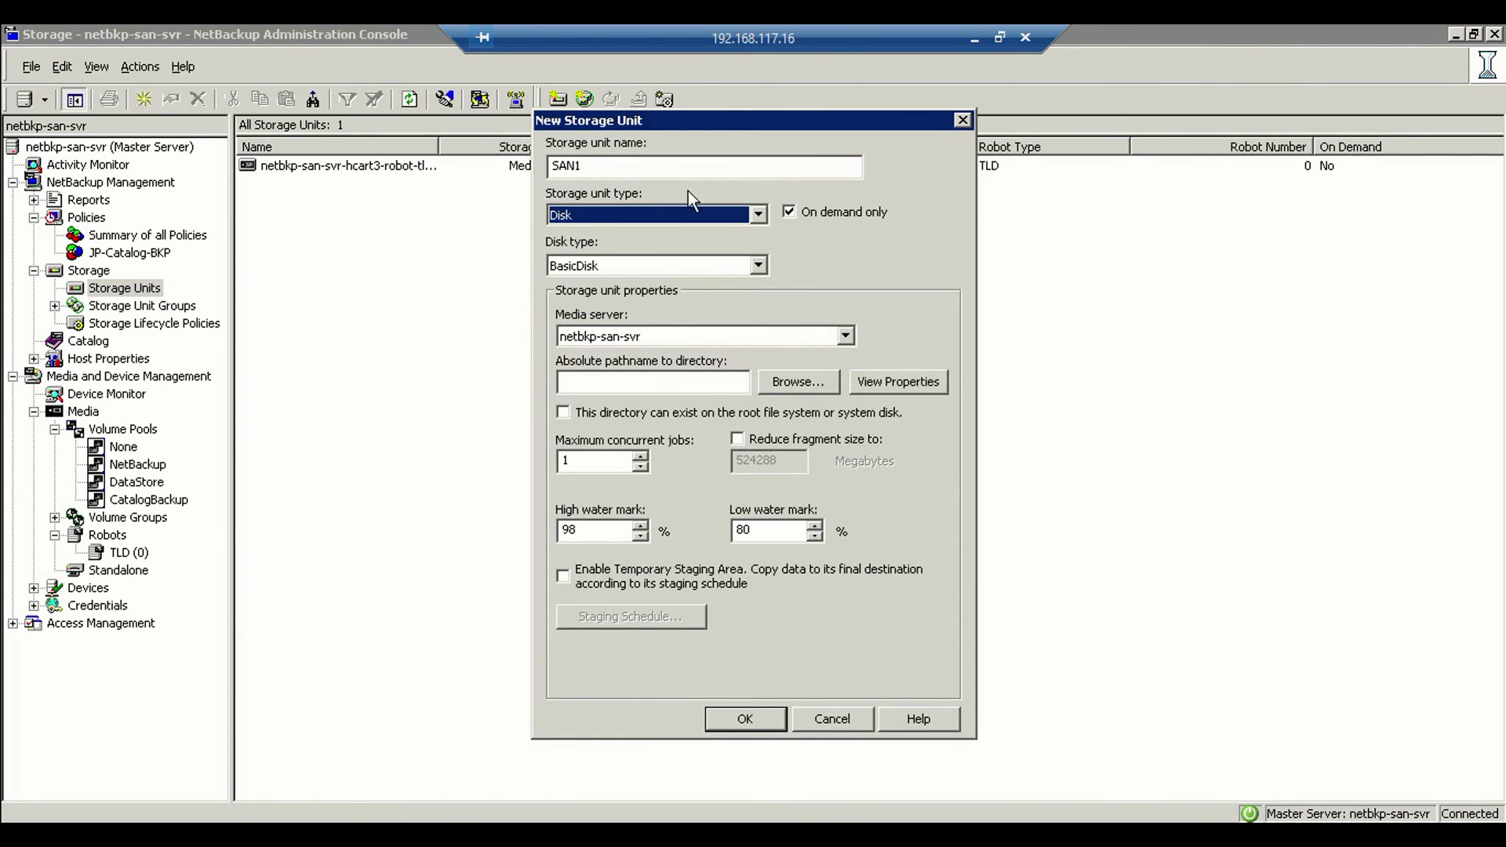
Set the SAN1 unit's directory to G:\NB1-LocalStorage, allowing it on the root file system or system disk, and save the storage unit.
left_click(800, 382)
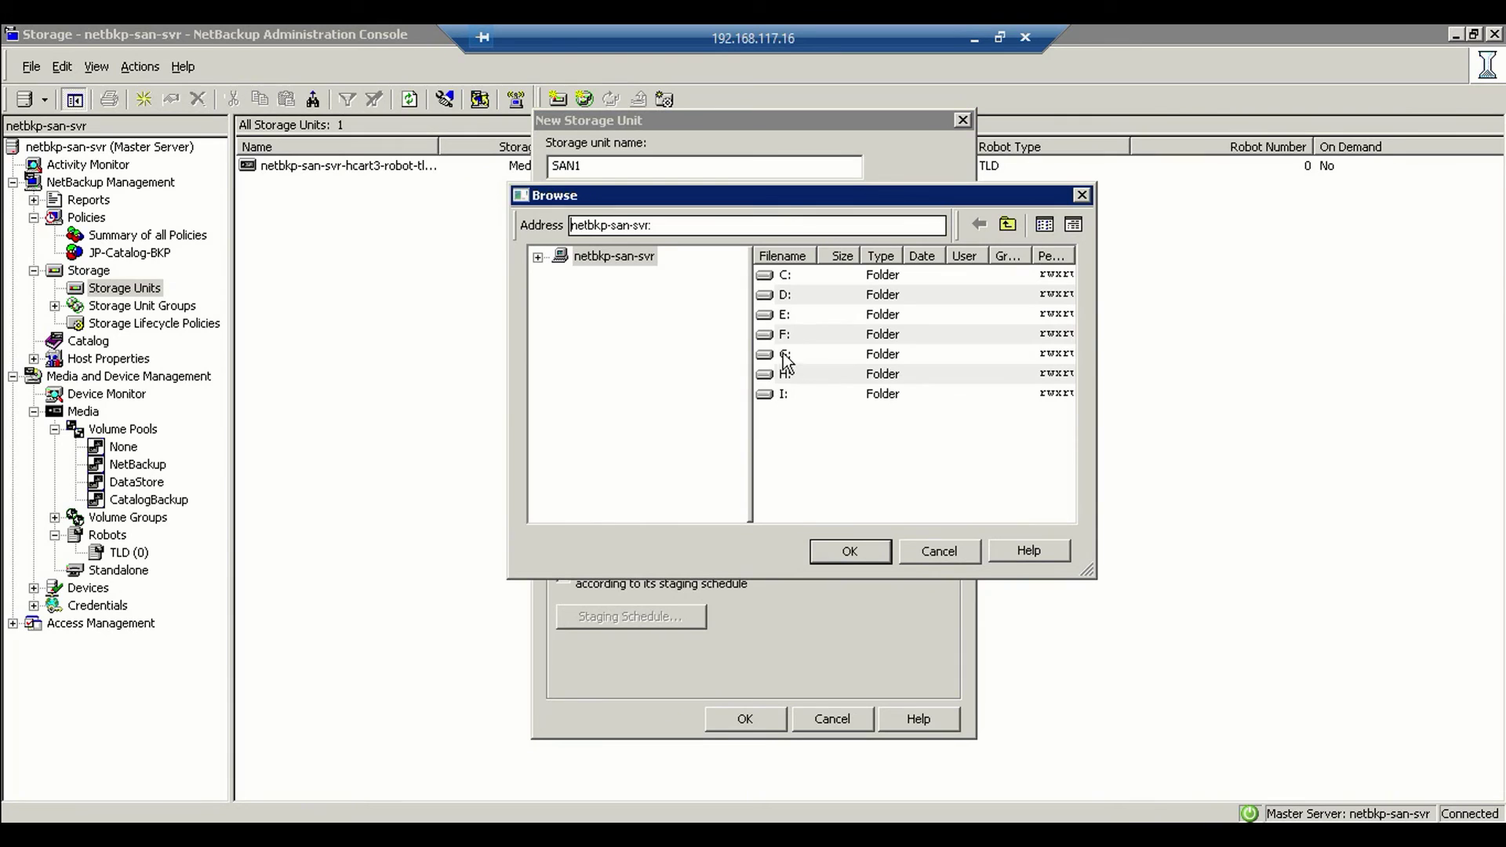
double_click(793, 352)
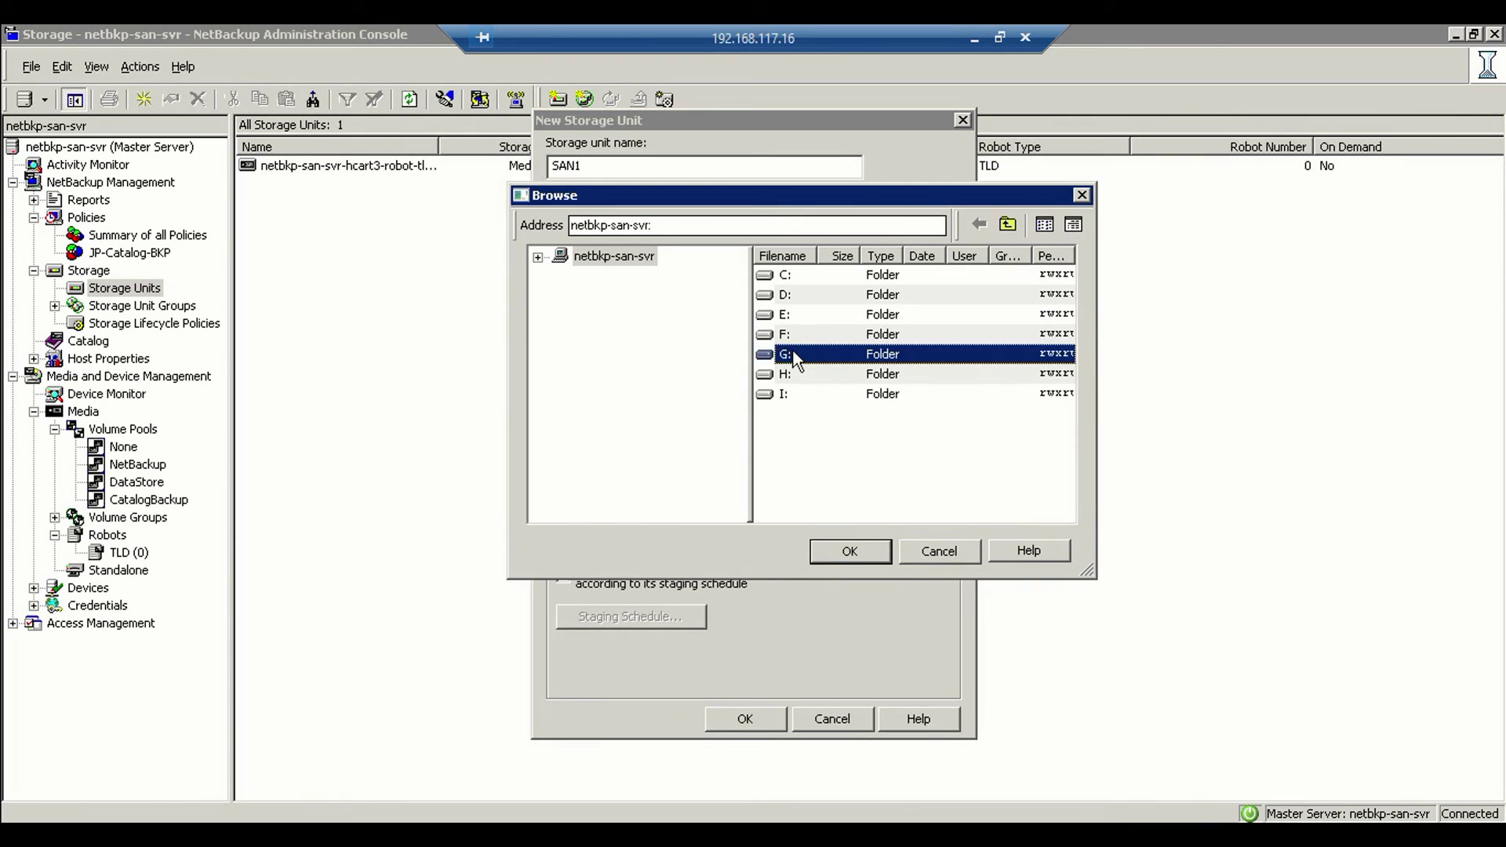
double_click(816, 256)
left_click(849, 297)
left_click(859, 551)
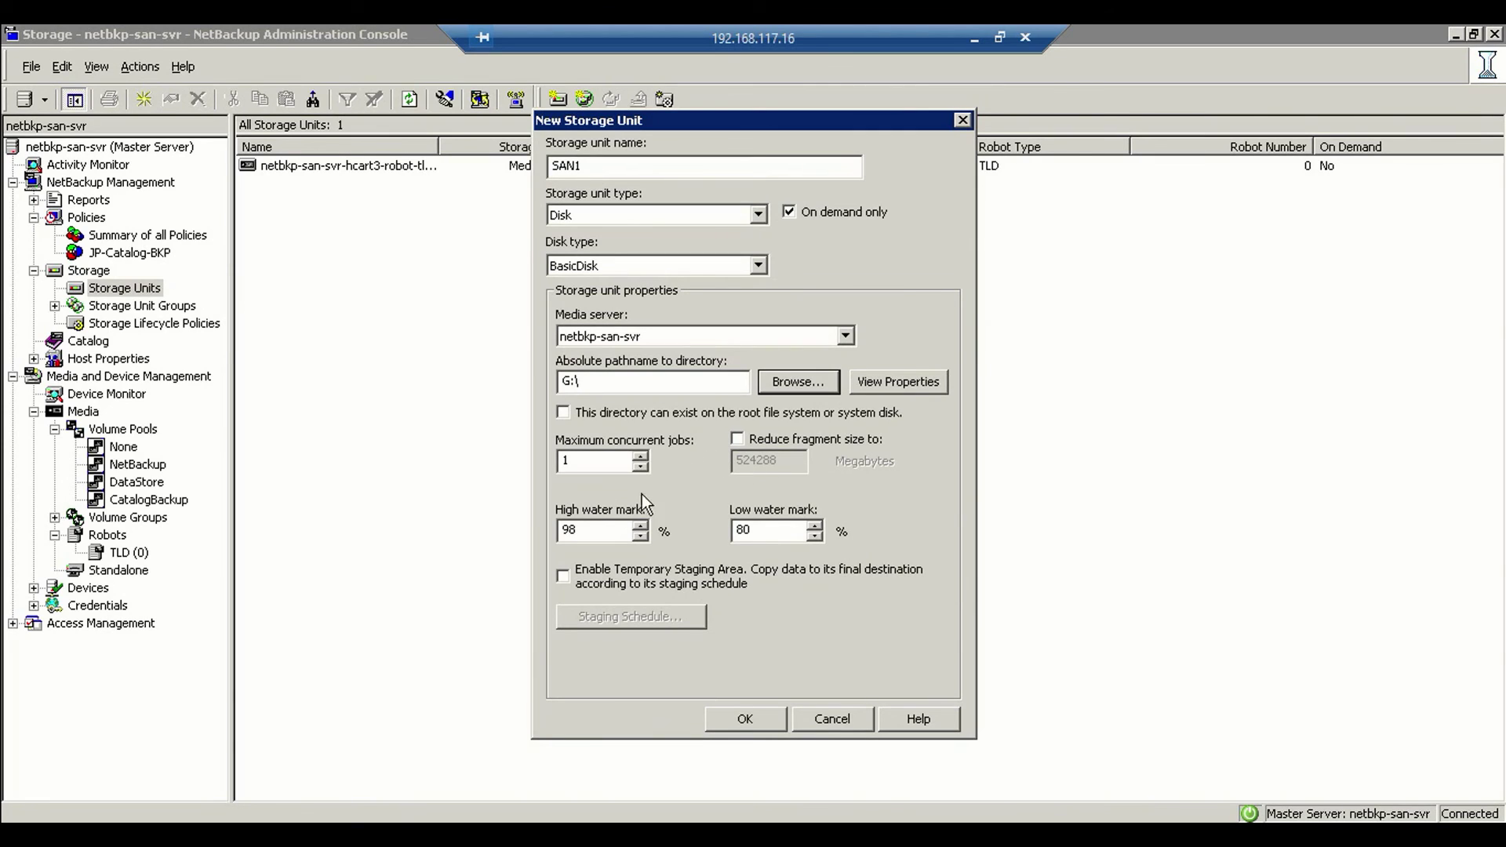
left_click(563, 413)
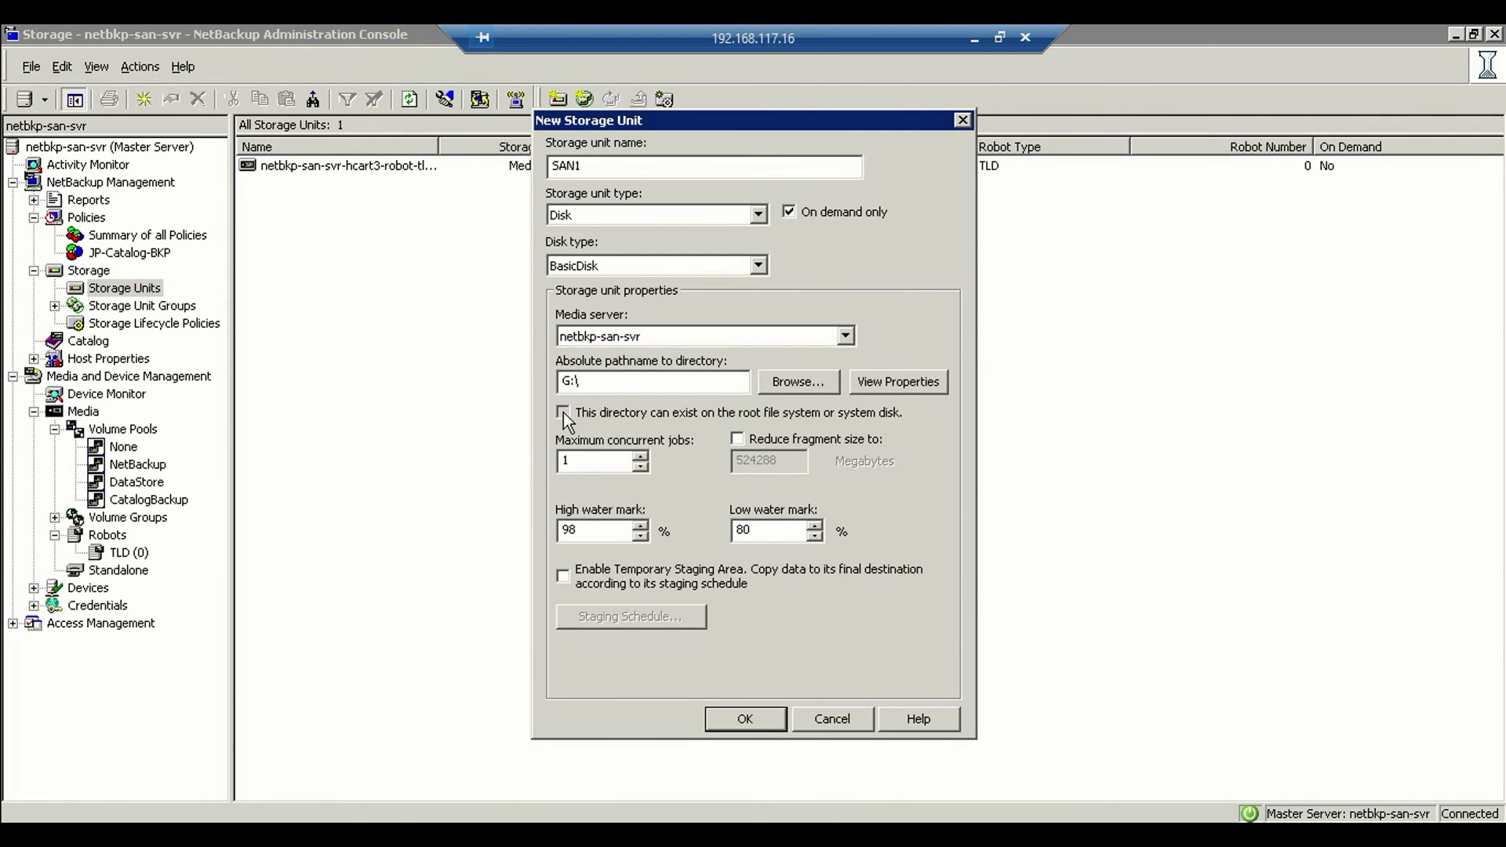
left_click(797, 382)
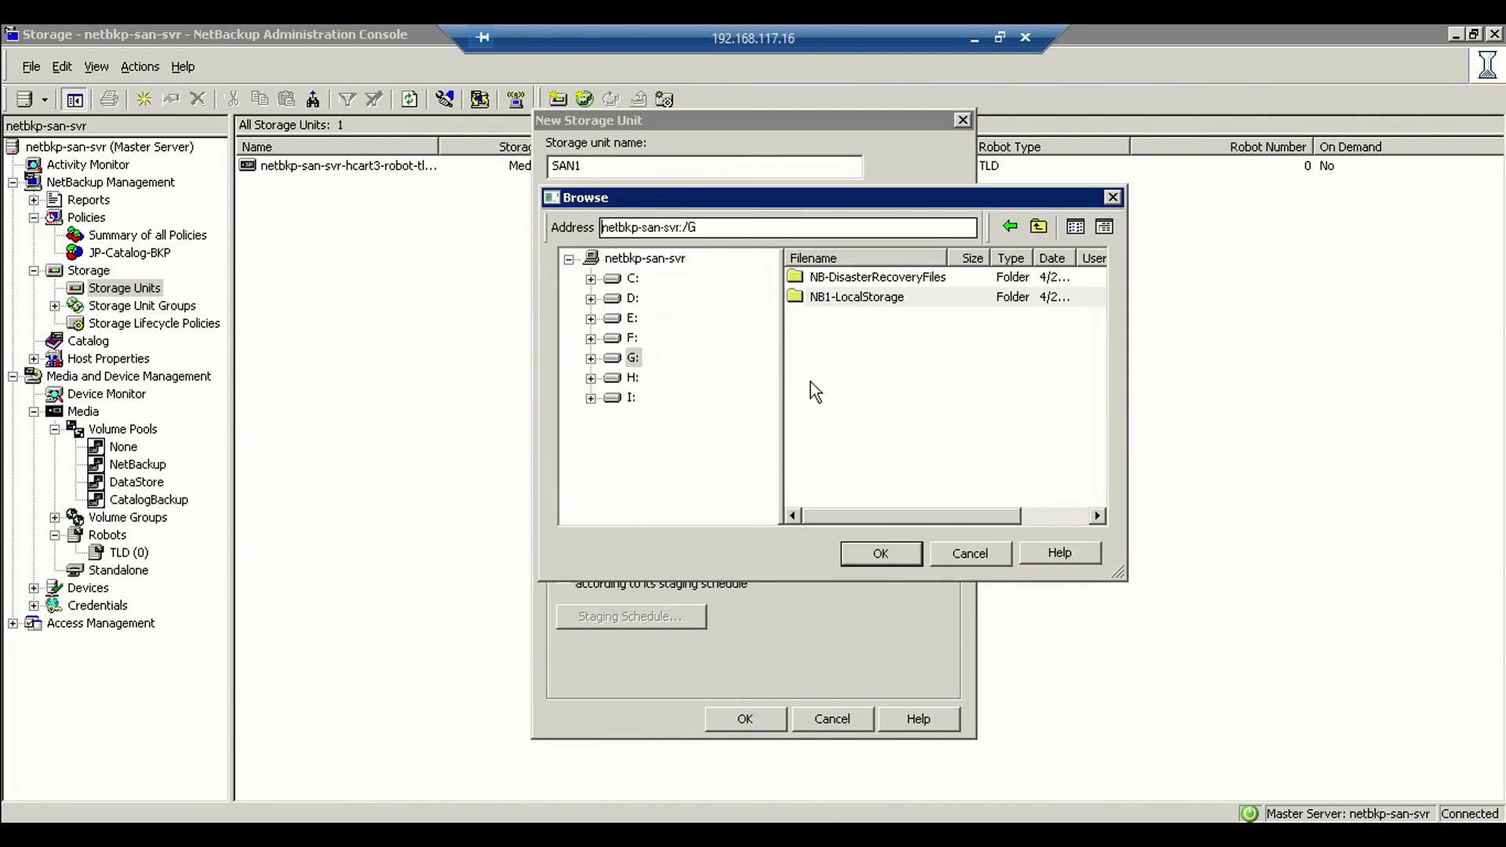
double_click(851, 298)
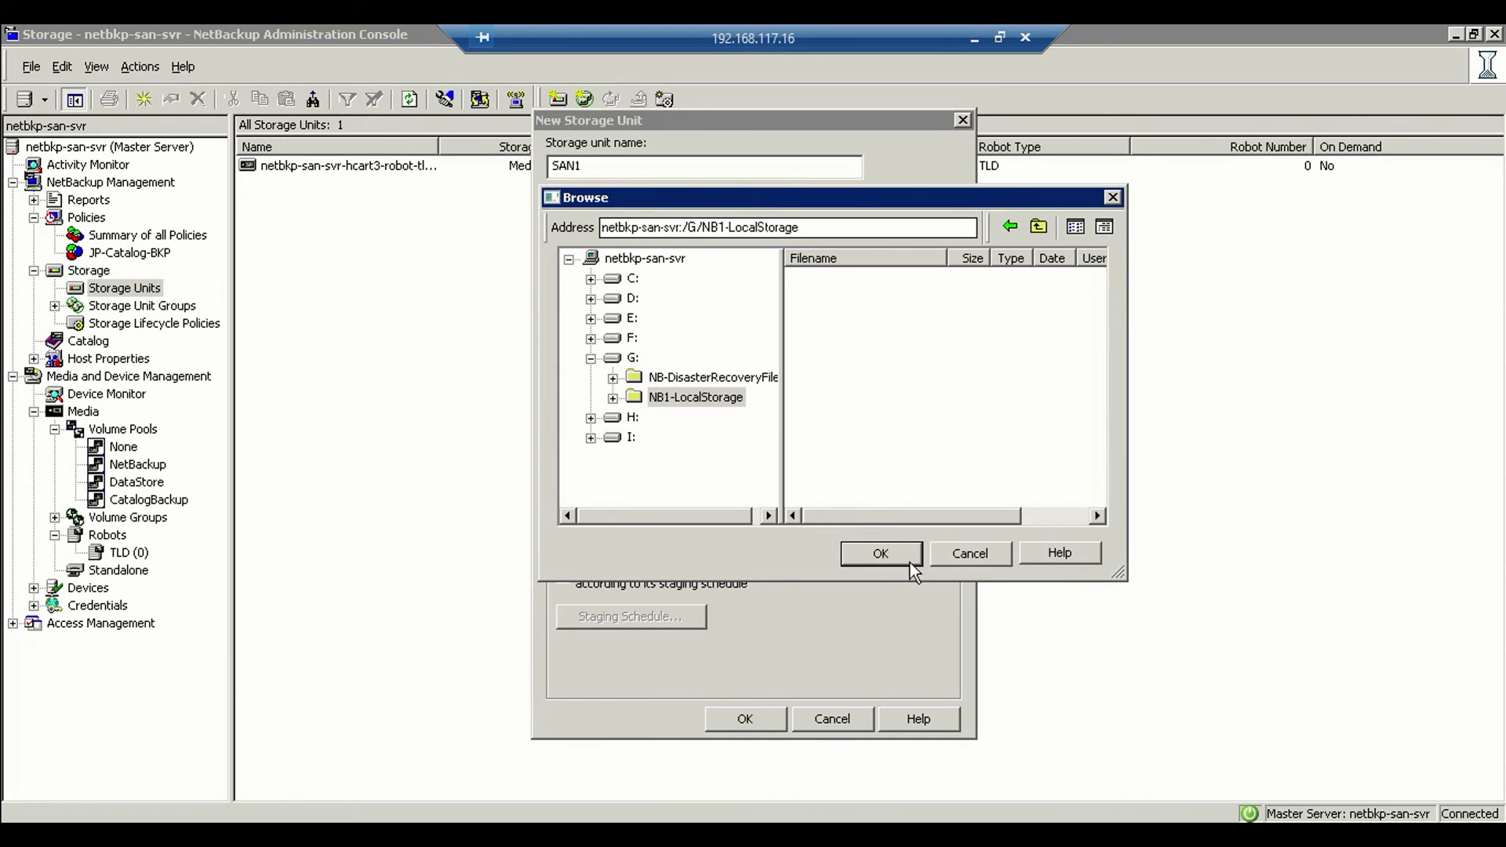
left_click(880, 553)
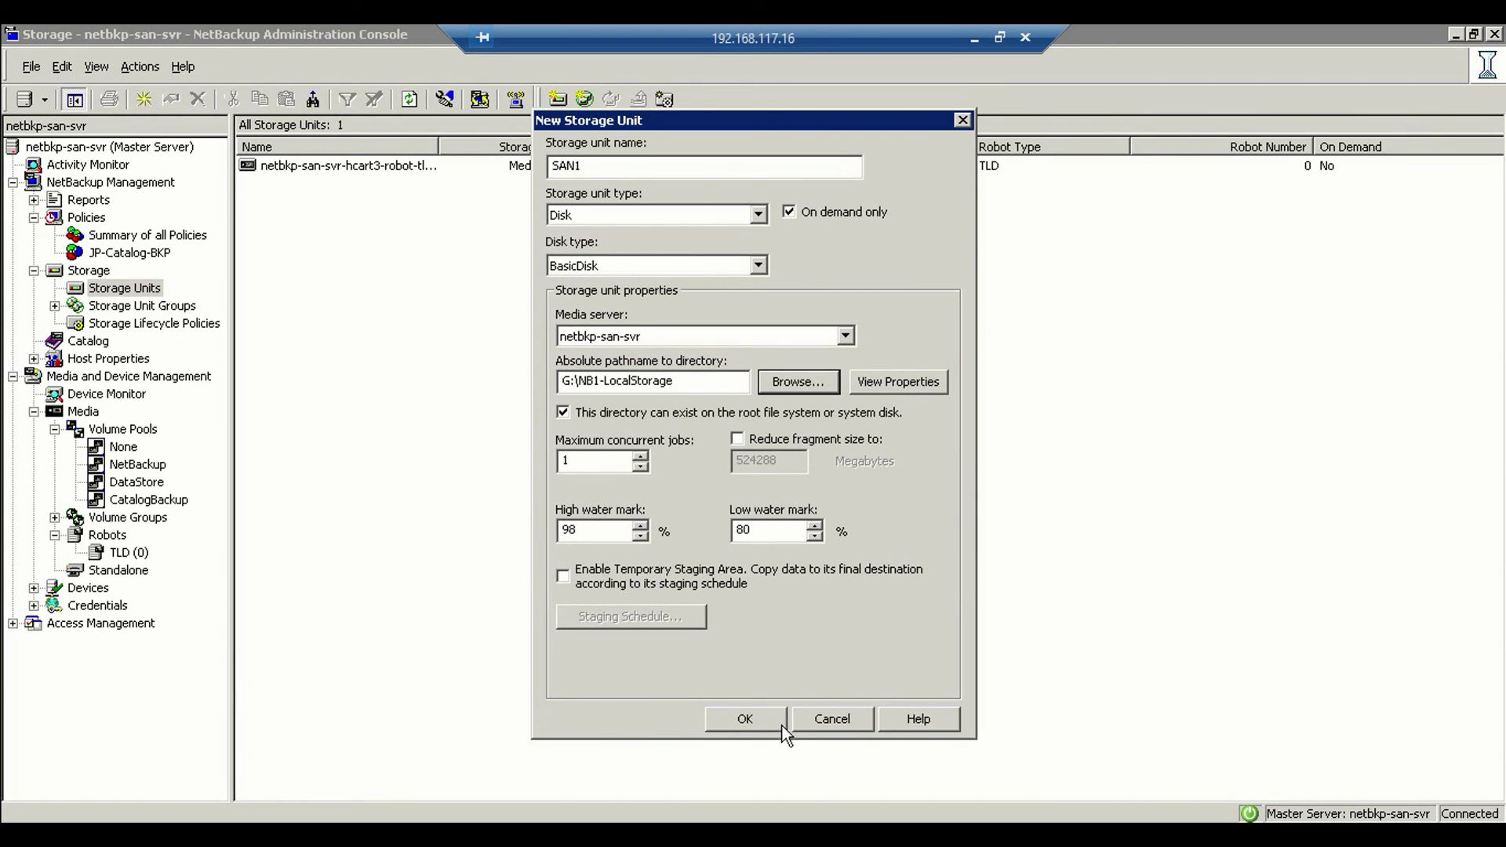
left_click(749, 719)
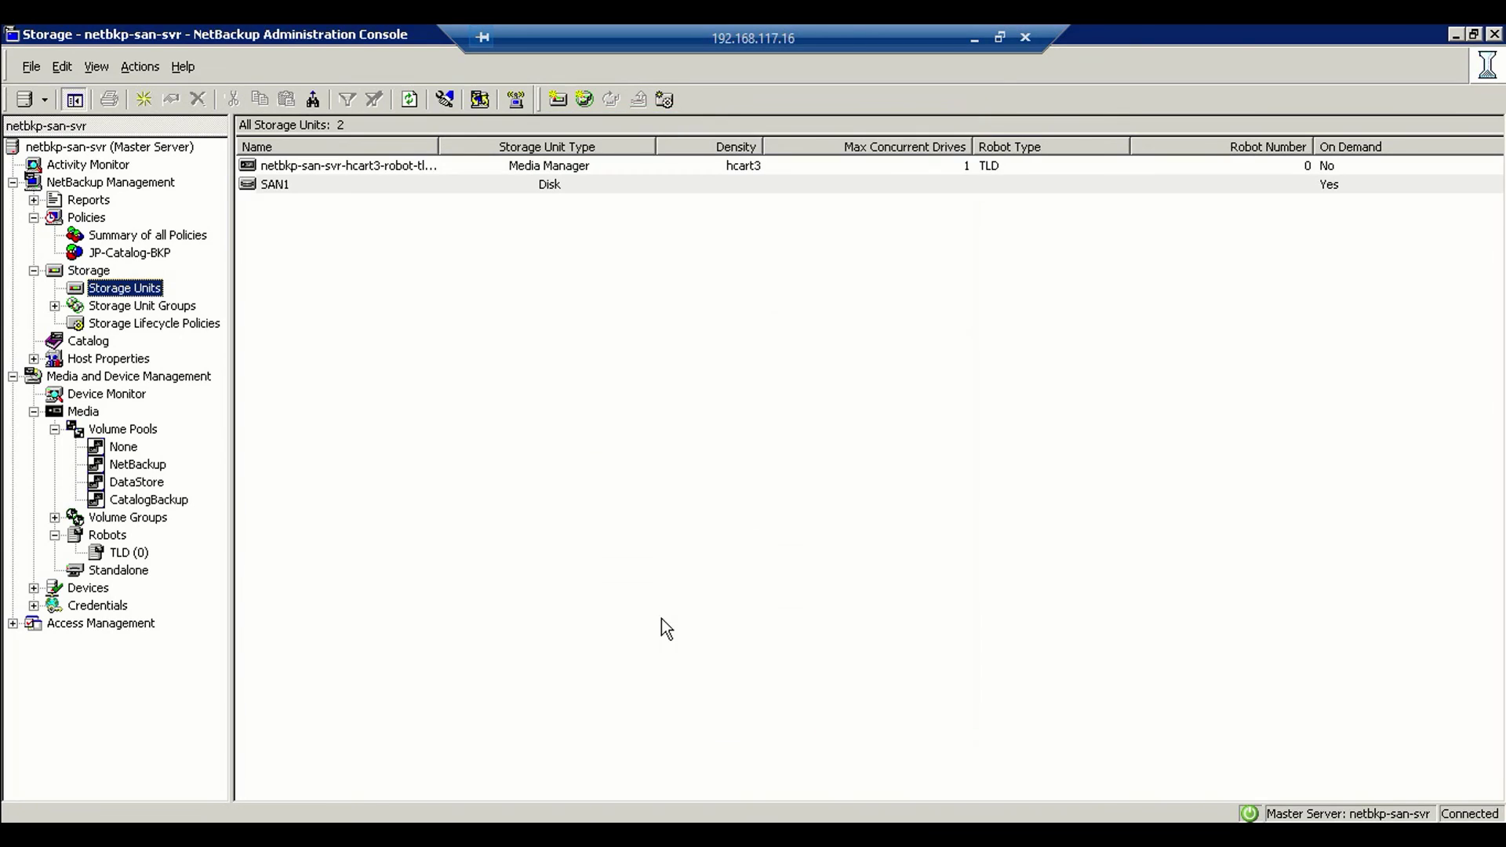
Begin a new storage unit named SAN2 and set its storage unit type to Disk.
right_click(140, 296)
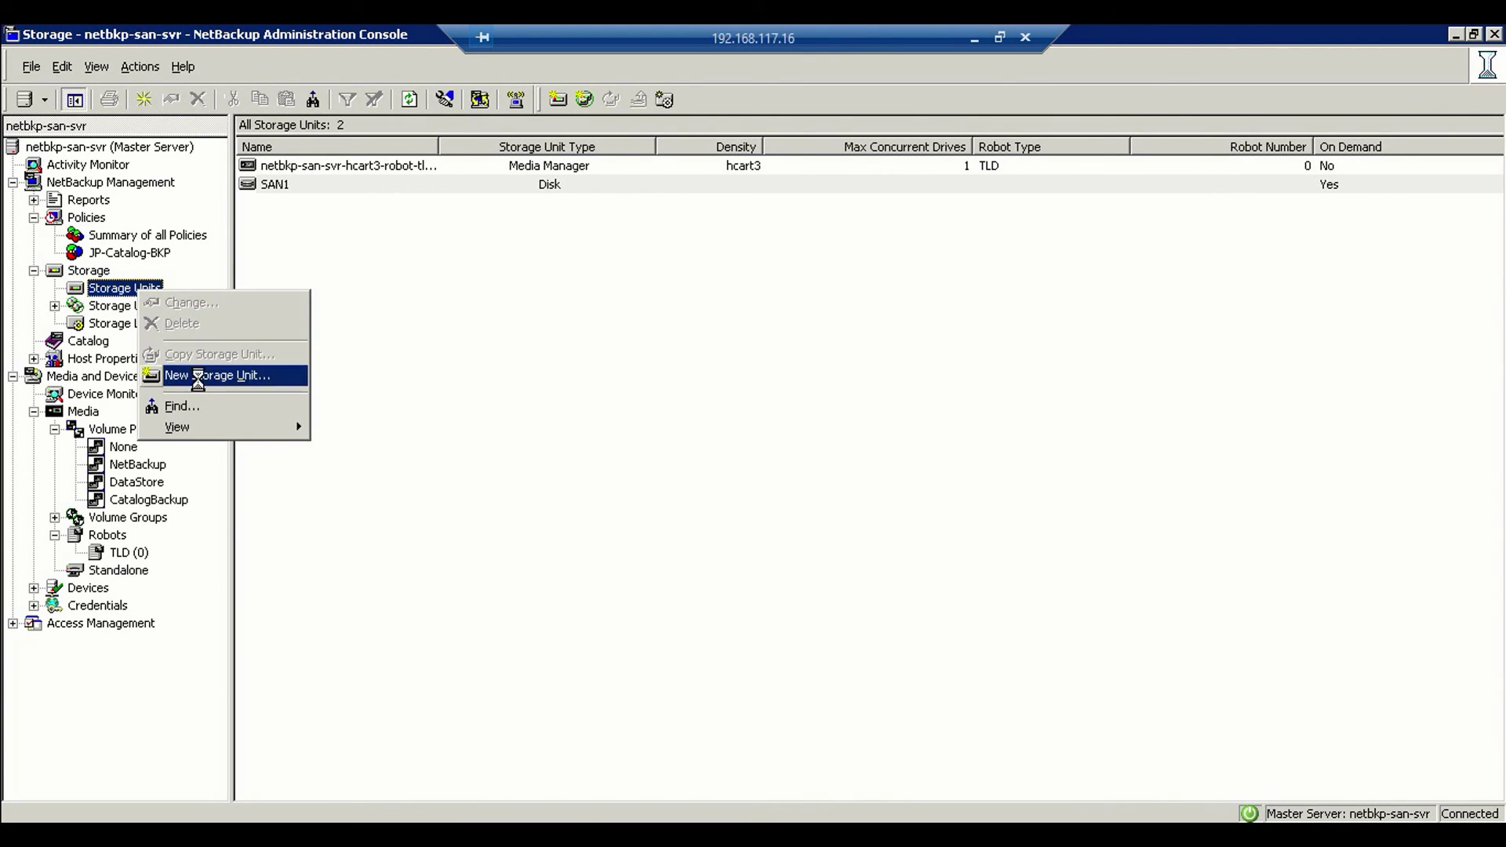
left_click(208, 375)
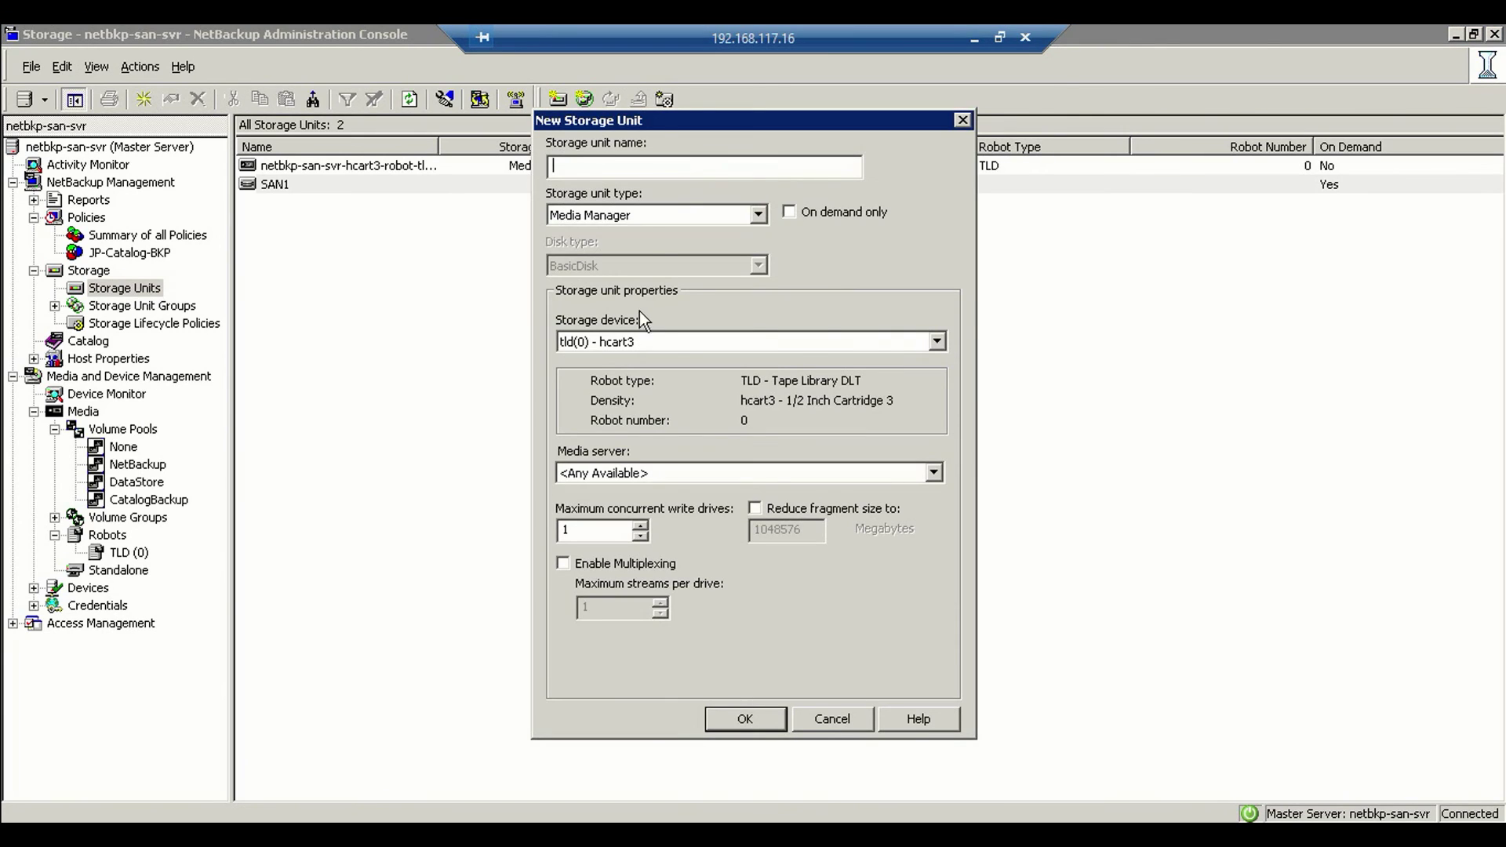
type("SAN2")
left_click(758, 214)
left_click(742, 236)
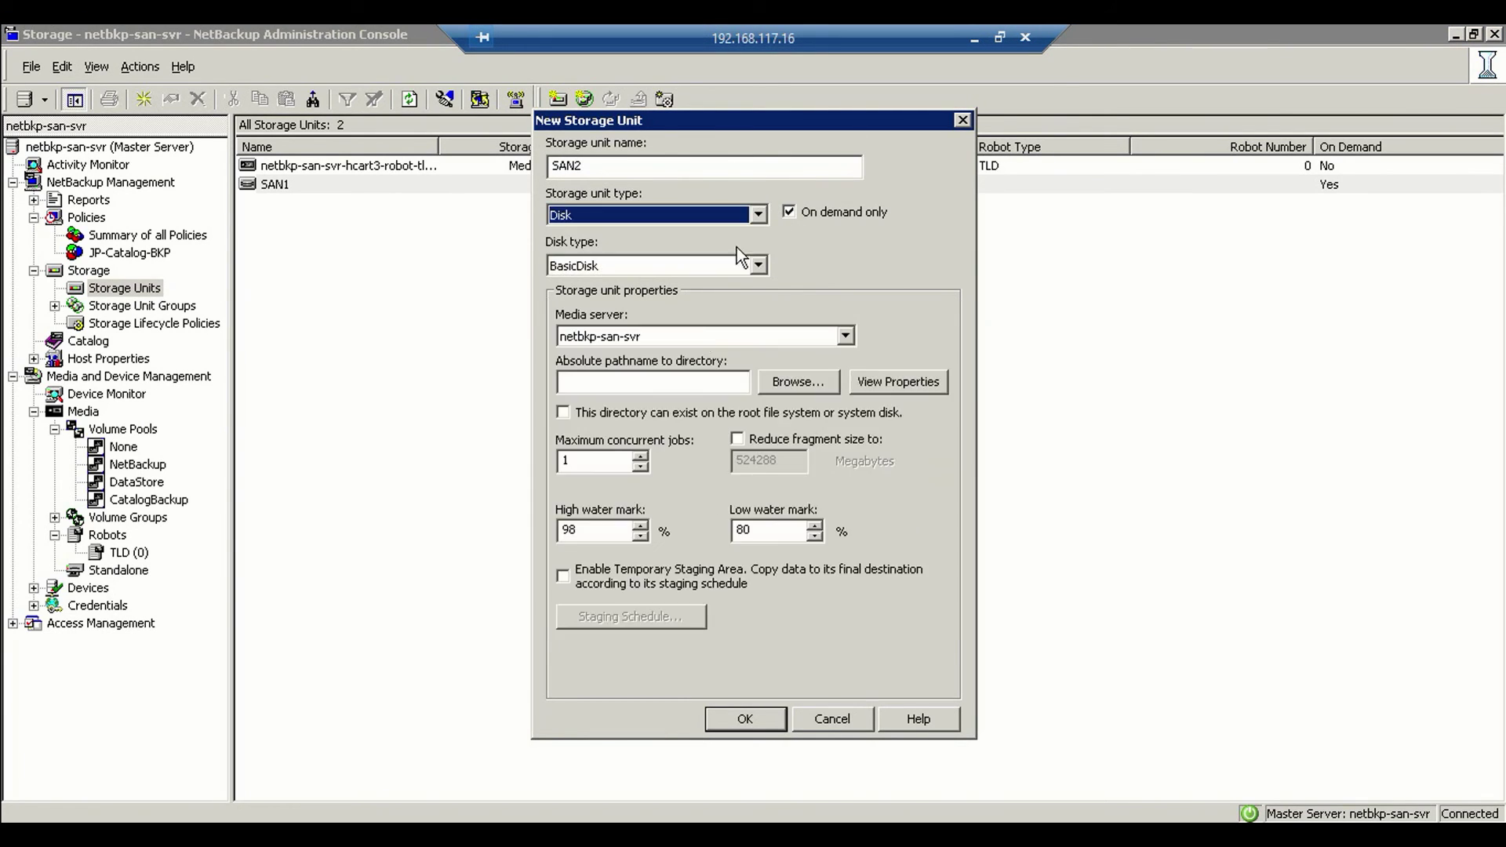
left_click(798, 382)
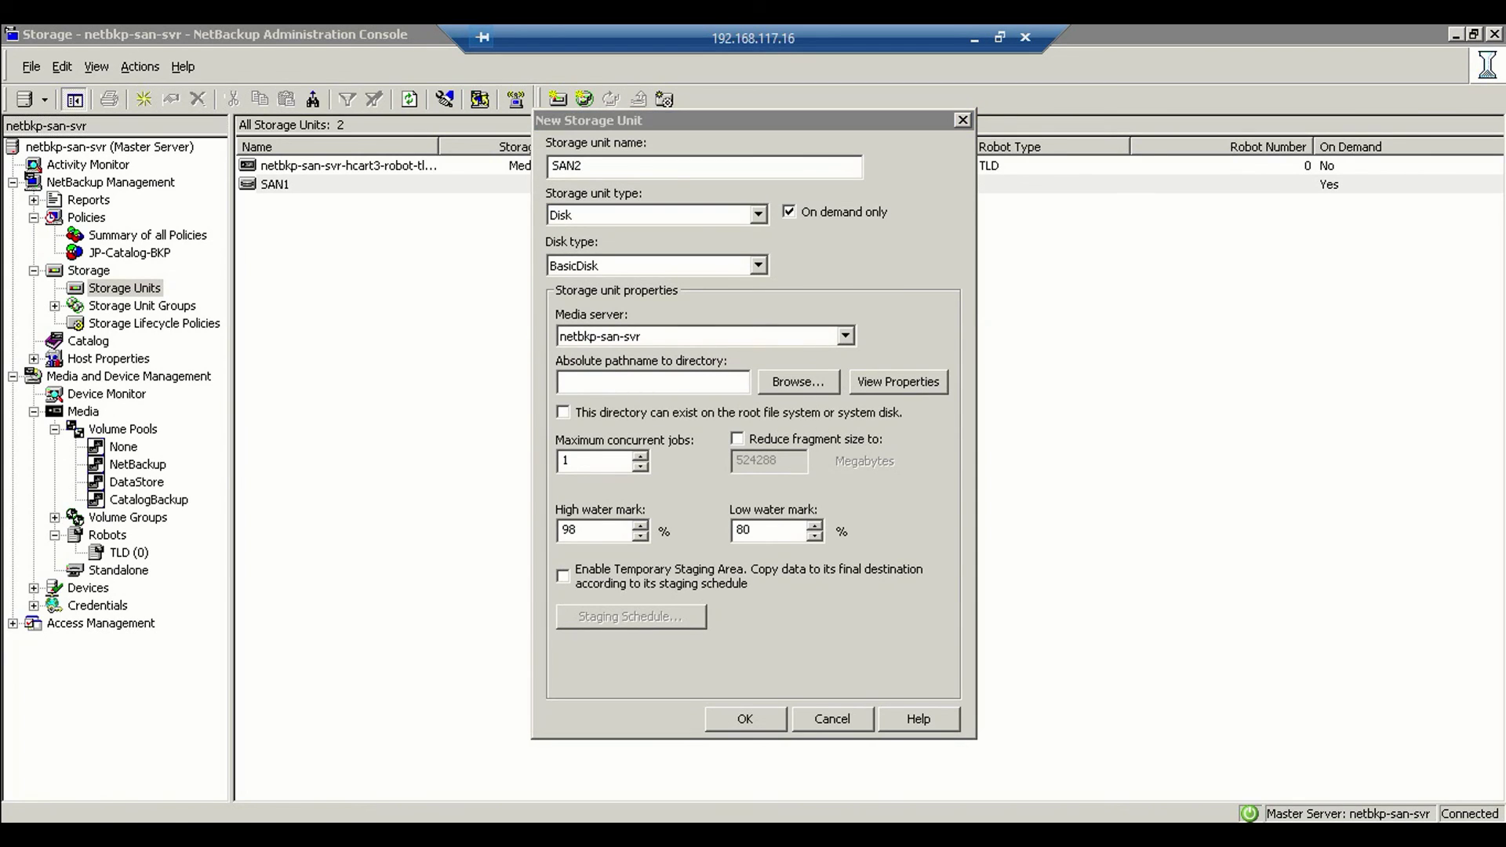
Switch to Windows Explorer and copy the NB1-LocalStorage folder from SAN1 (G:) to SAN2 (H:).
left_click(284, 771)
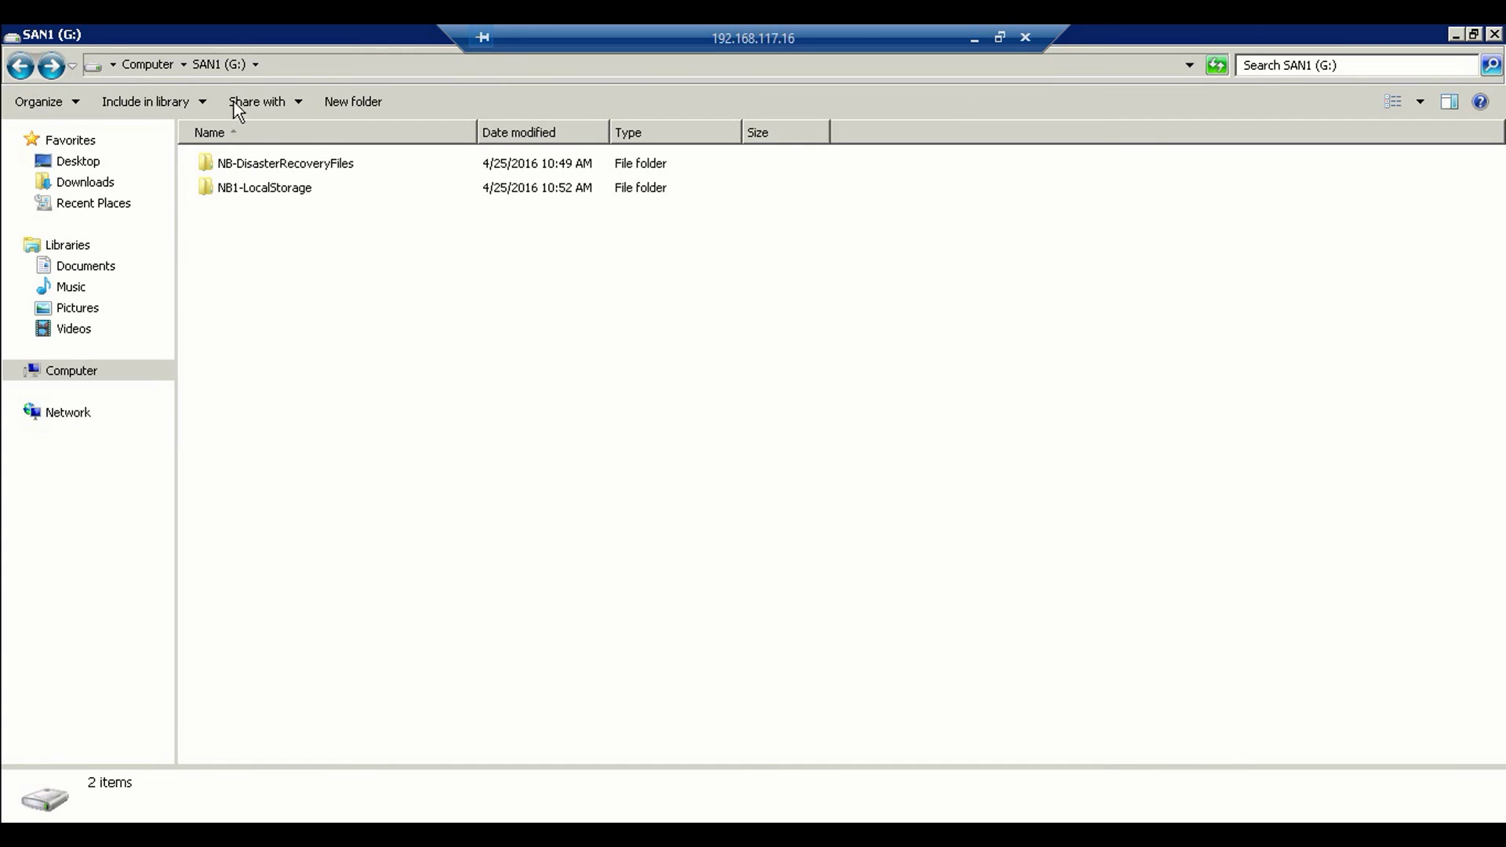
left_click(141, 66)
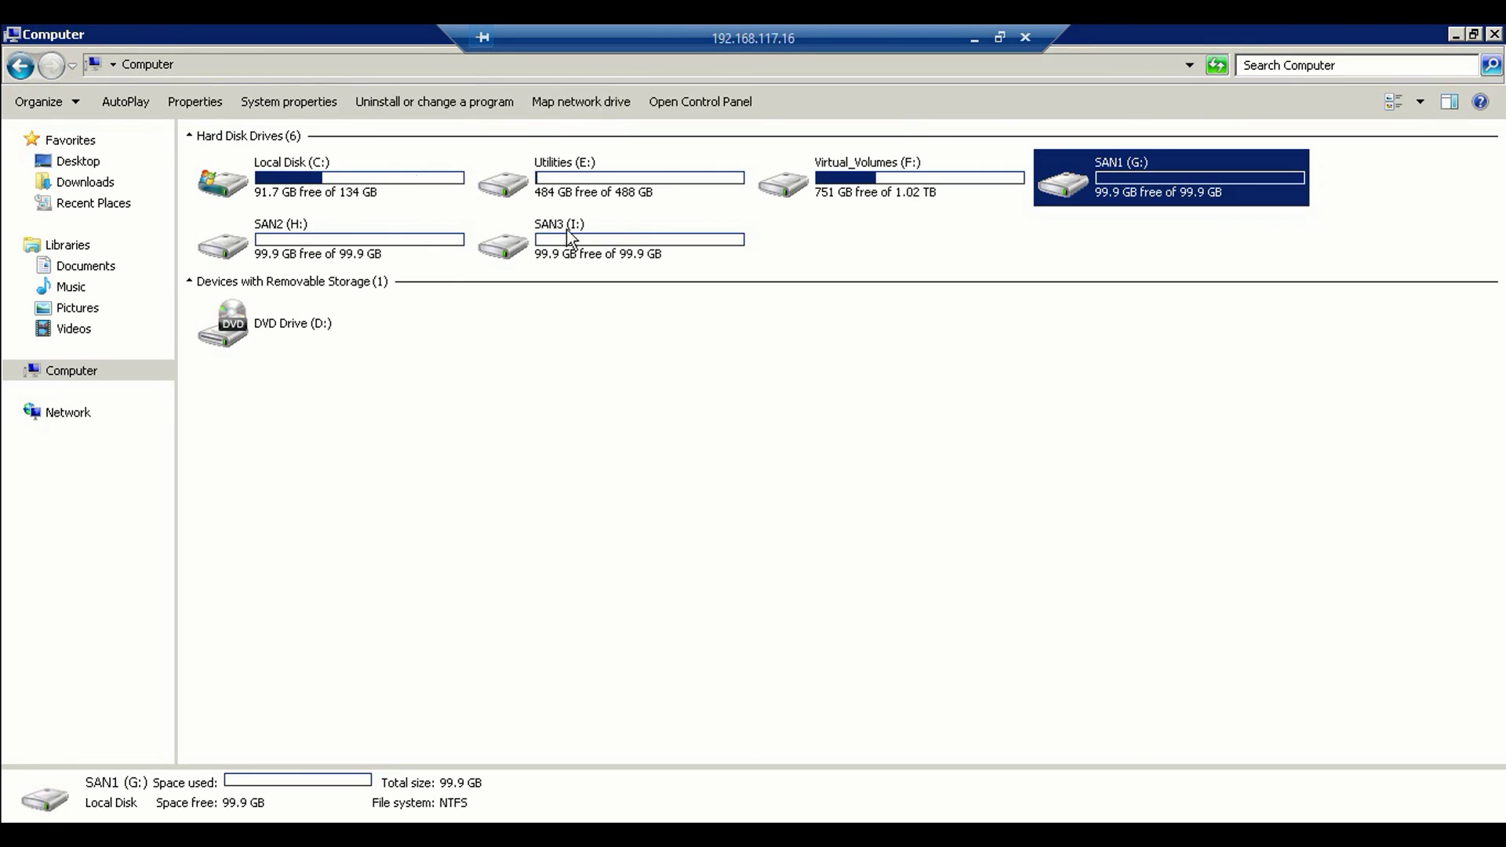
double_click(1187, 196)
left_click(288, 195)
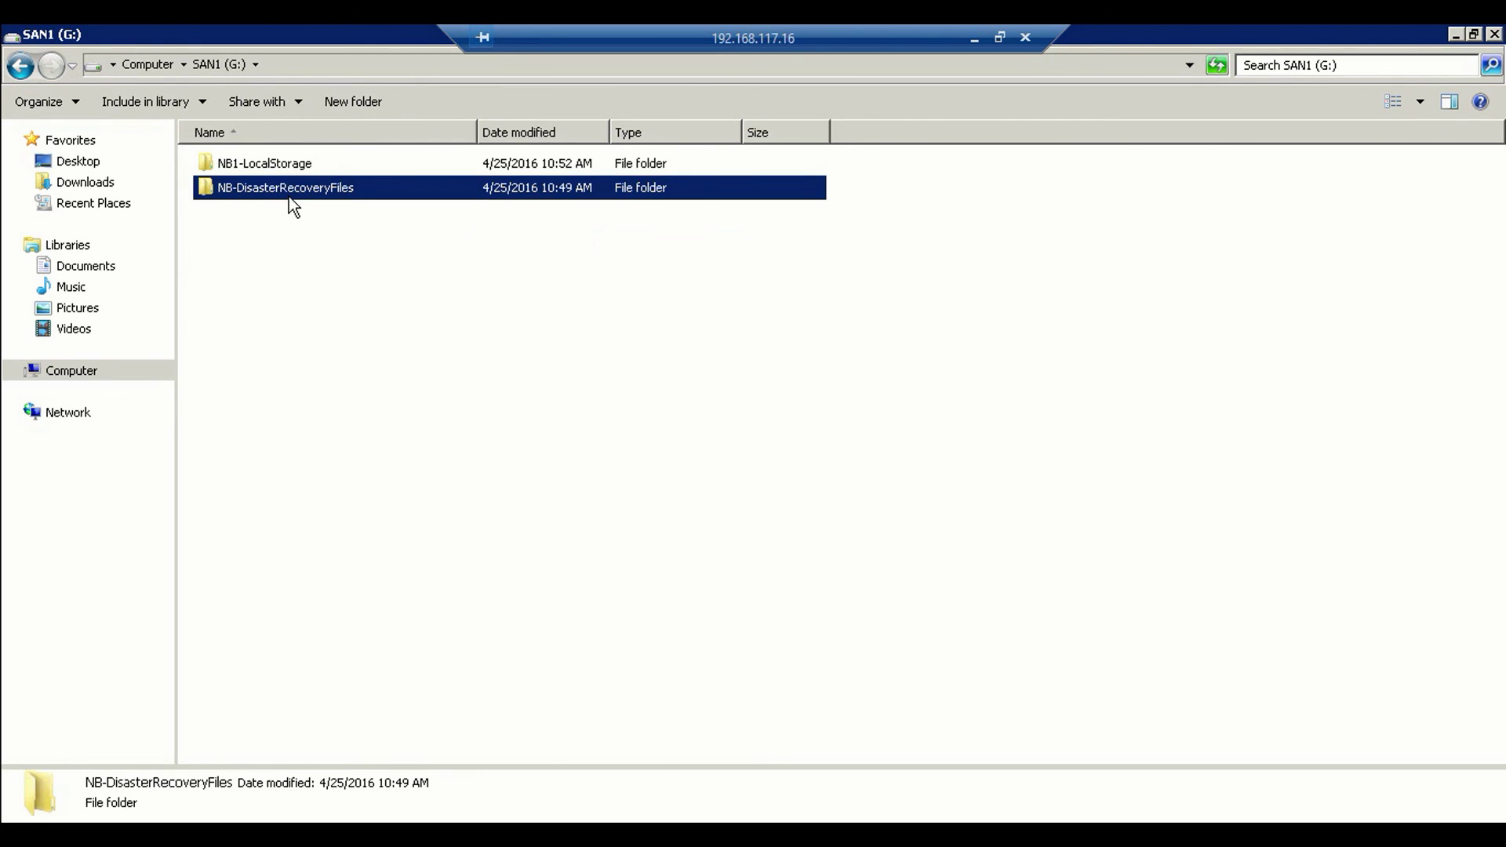
left_click(275, 171)
key("BackSpace")
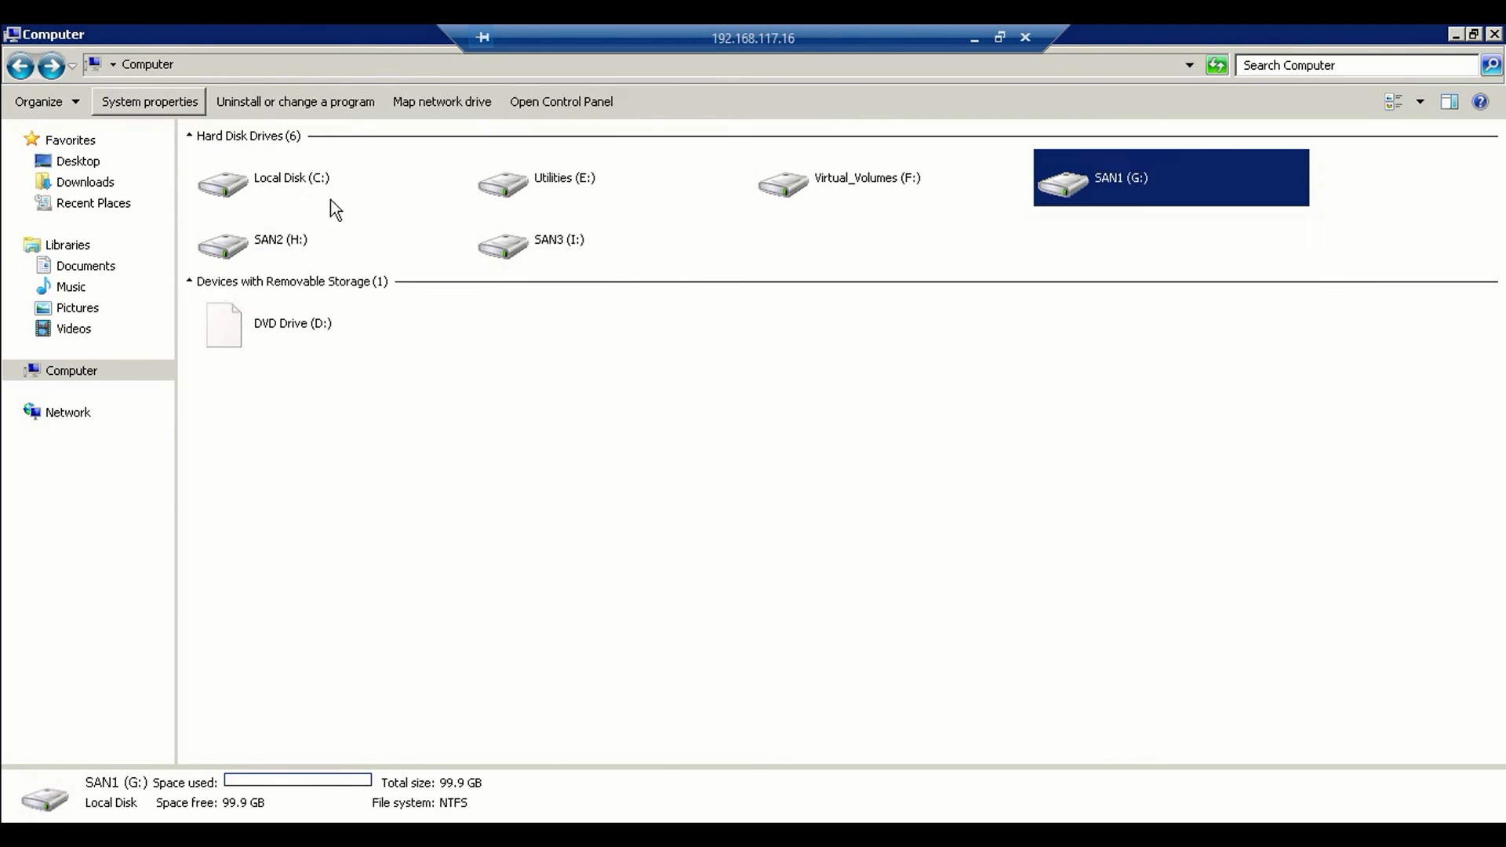
double_click(337, 237)
key("ctrl+v")
Rename the copied folder on SAN2 (H:) as NB2-LocalStorage.
left_click(243, 166)
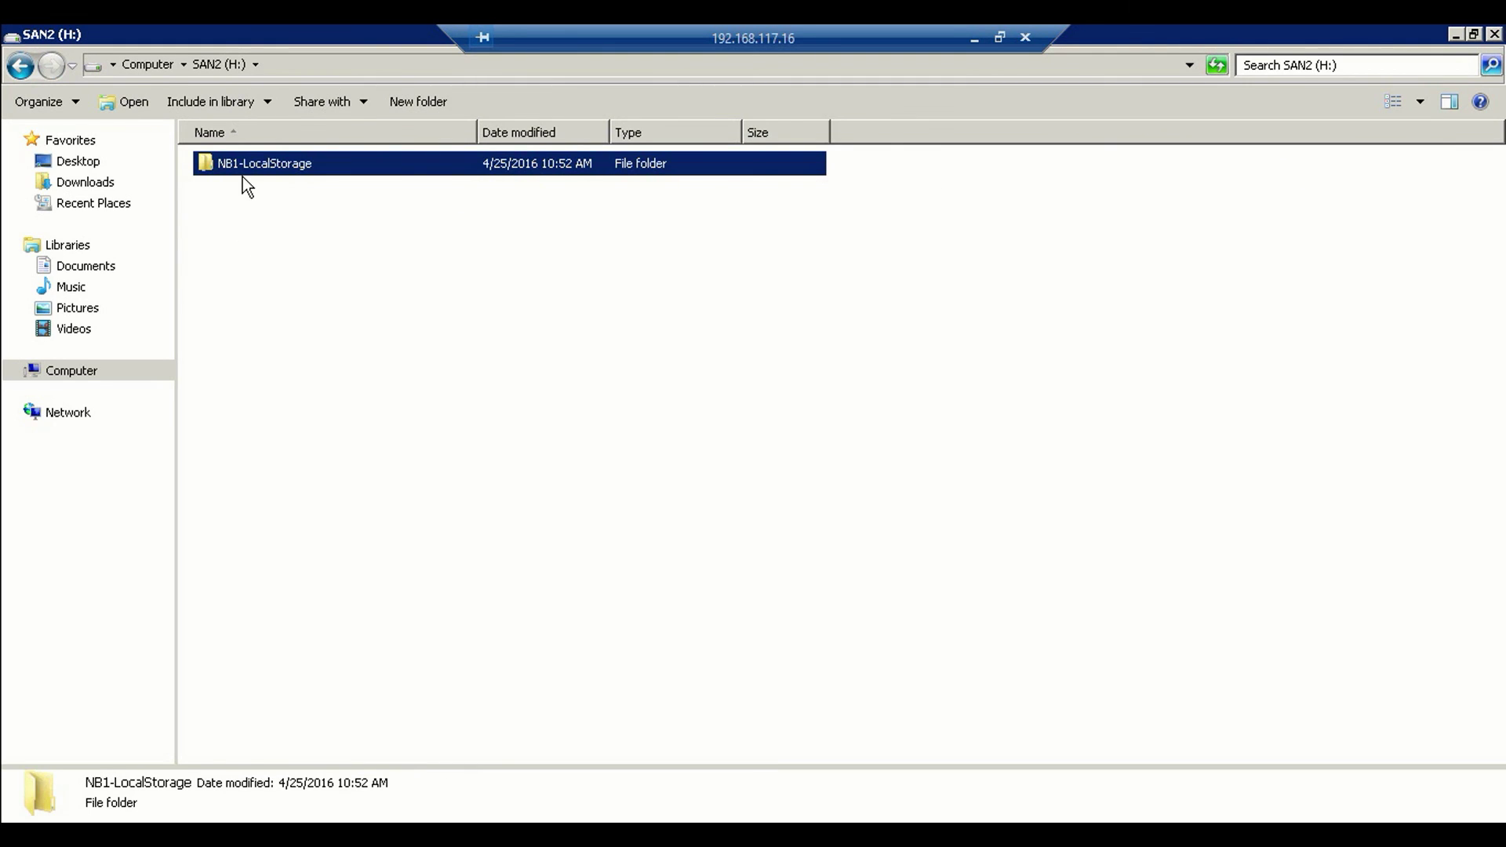
left_click(239, 162)
key("BackSpace")
type("2")
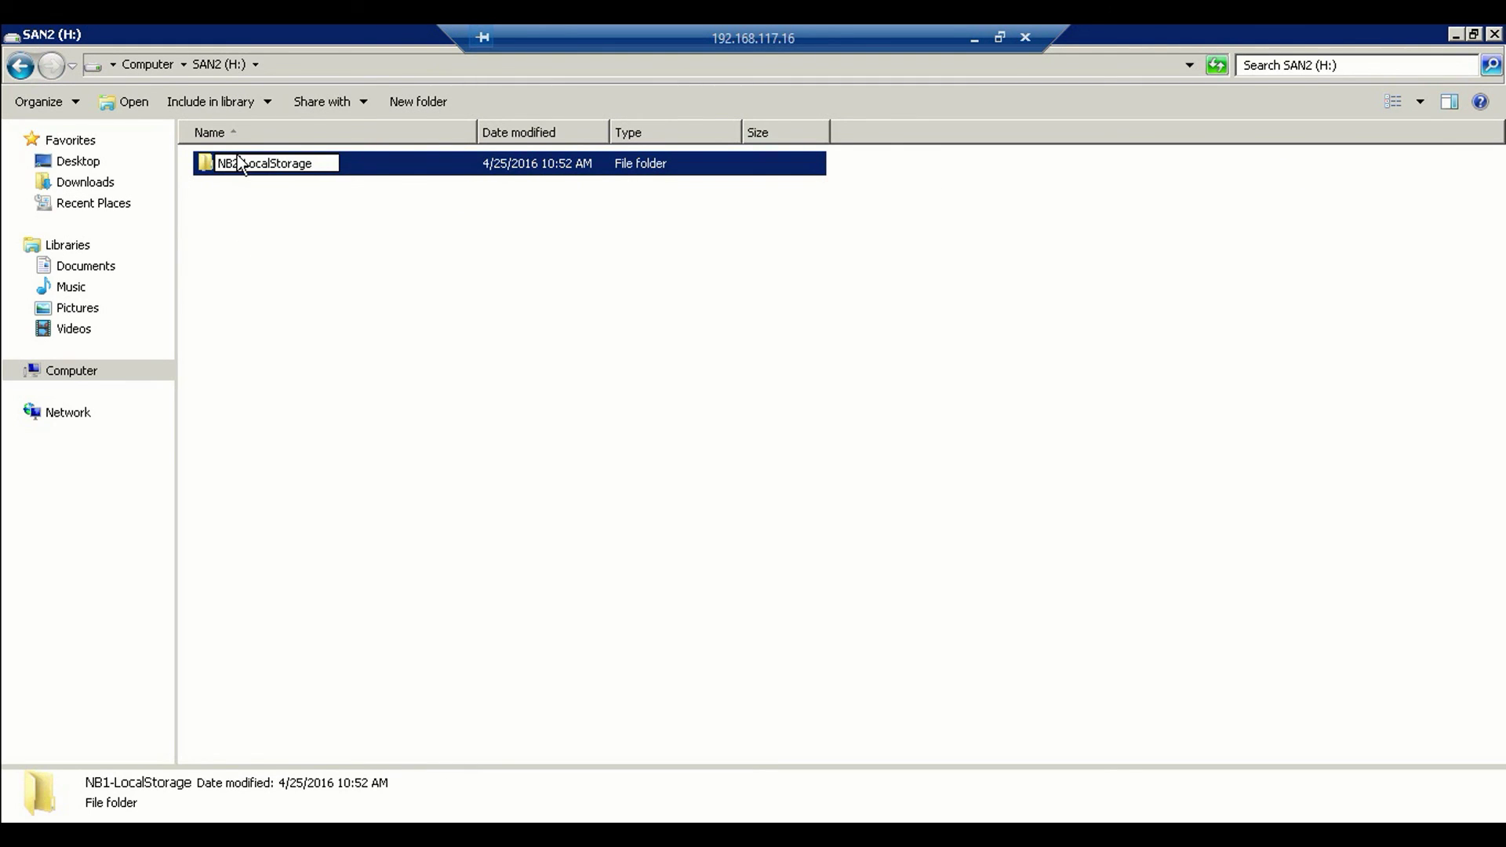
left_click(345, 229)
Paste the copied NB1-LocalStorage folder into SAN3 (I:) and edit the number in its name.
key("BackSpace")
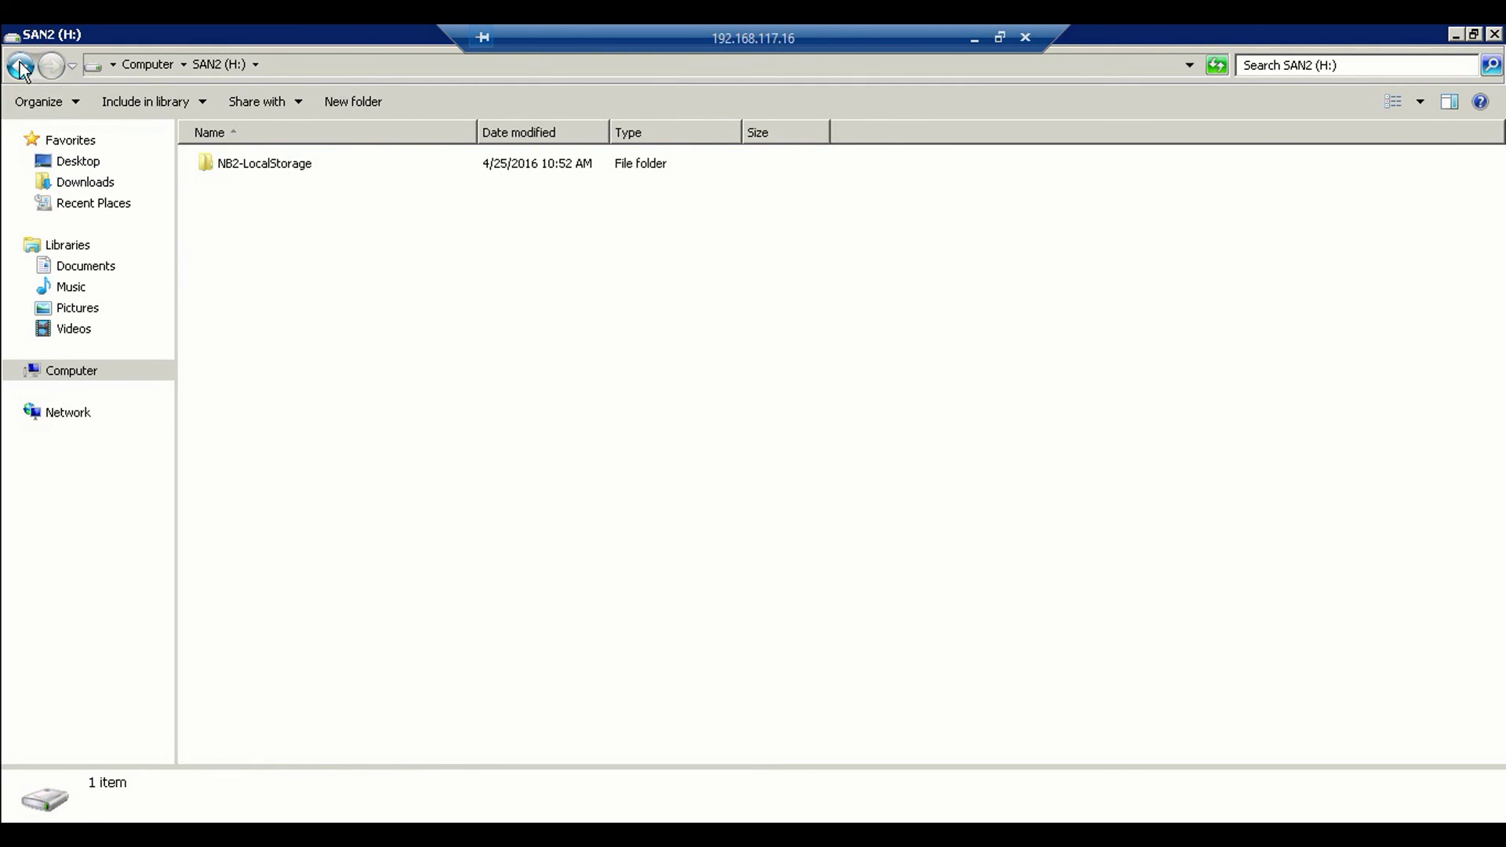
double_click(580, 220)
key("ctrl+v")
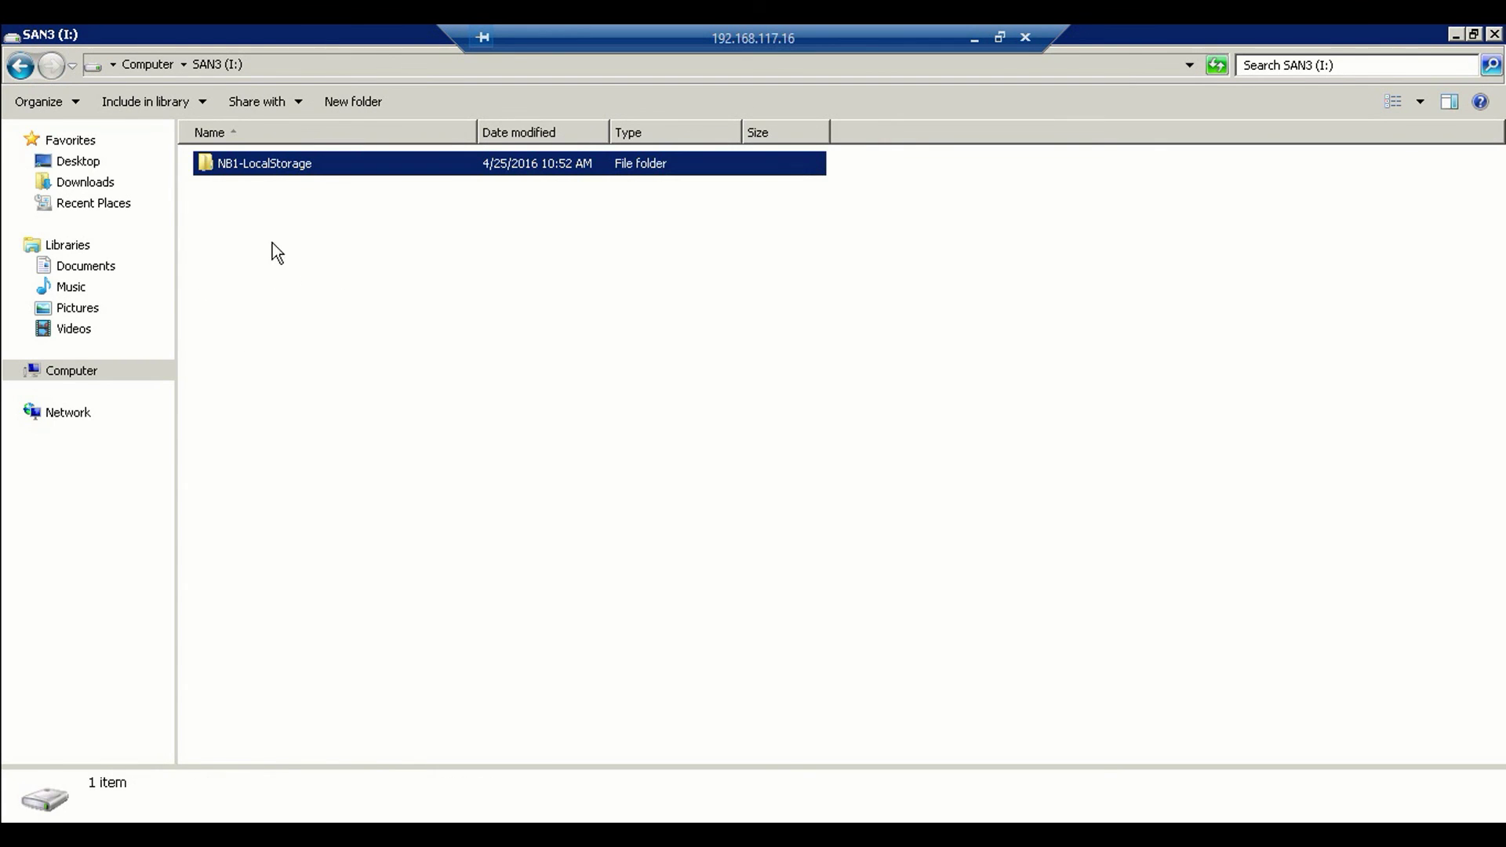
left_click(242, 165)
left_click(241, 162)
key("BackSpace")
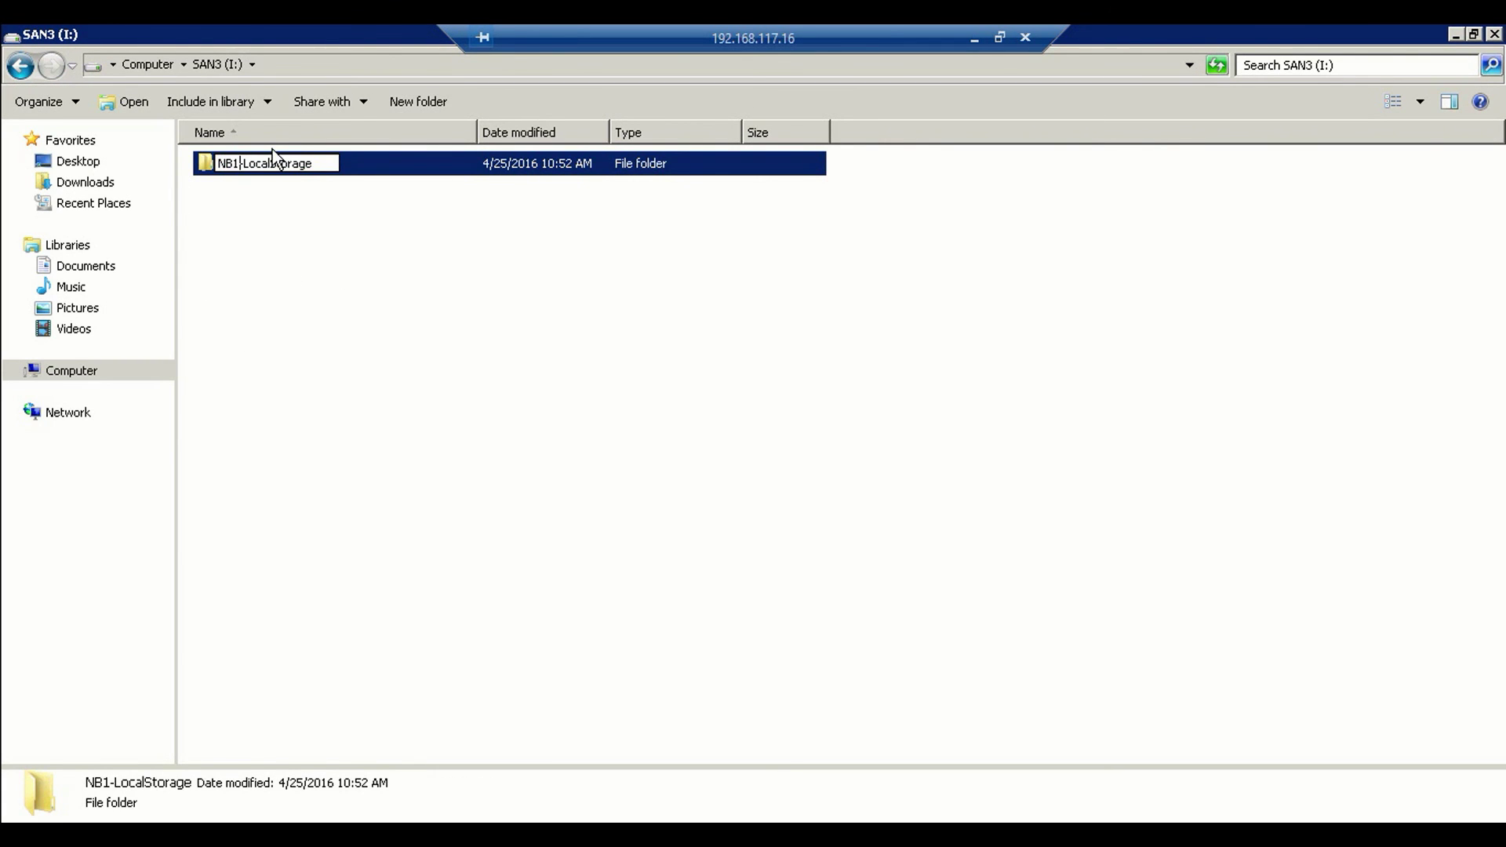
type("1")
left_click(350, 288)
left_click(20, 65)
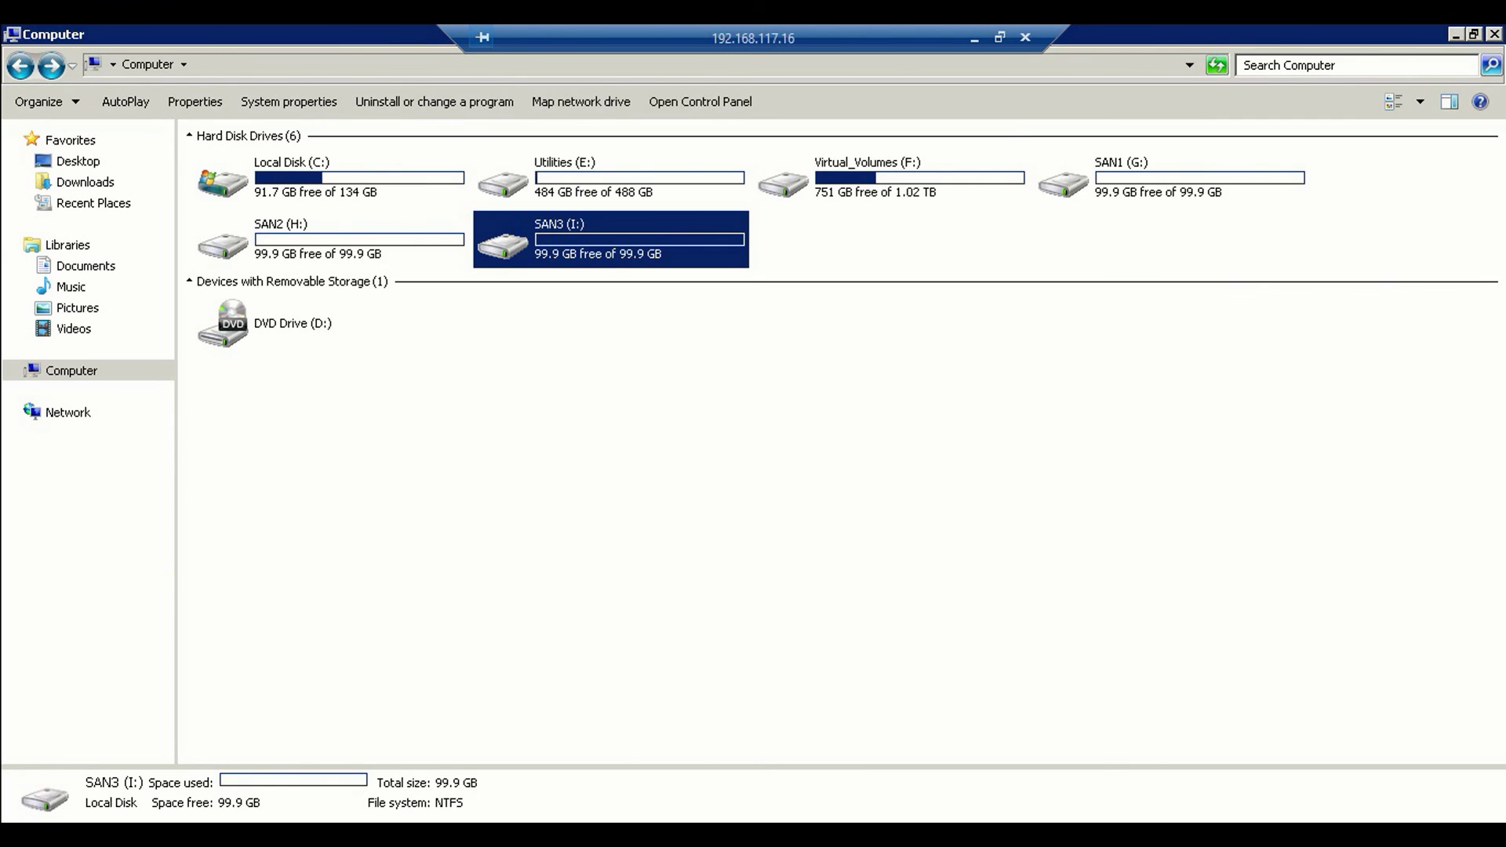
Back in NetBackup, set SAN2's directory to H:\NB2-LocalStorage, allowing it on the root file system or system disk, and save the storage unit.
key("alt+Tab")
left_click(587, 168)
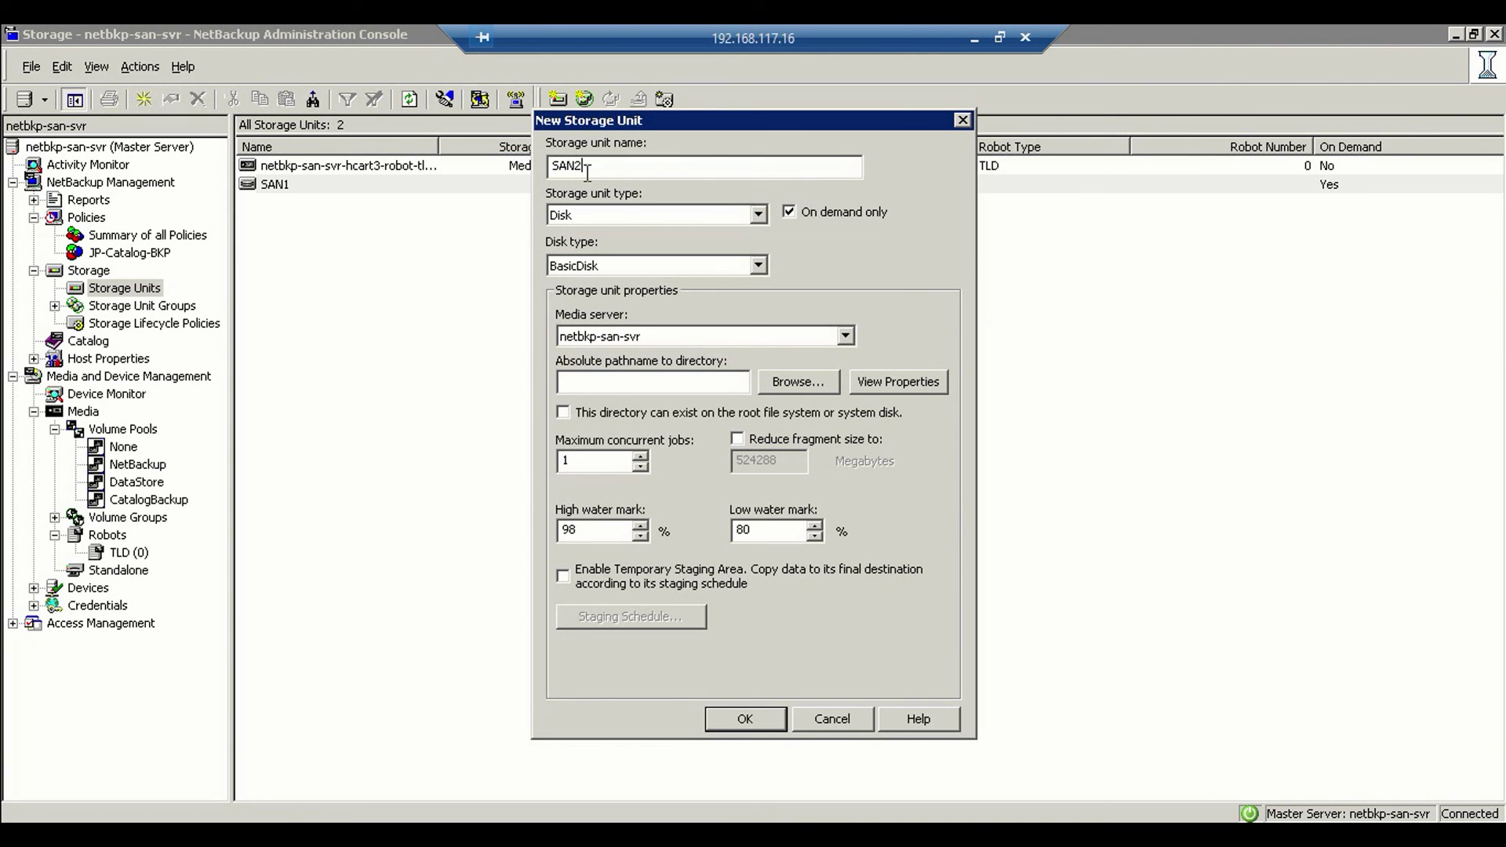
left_click(800, 381)
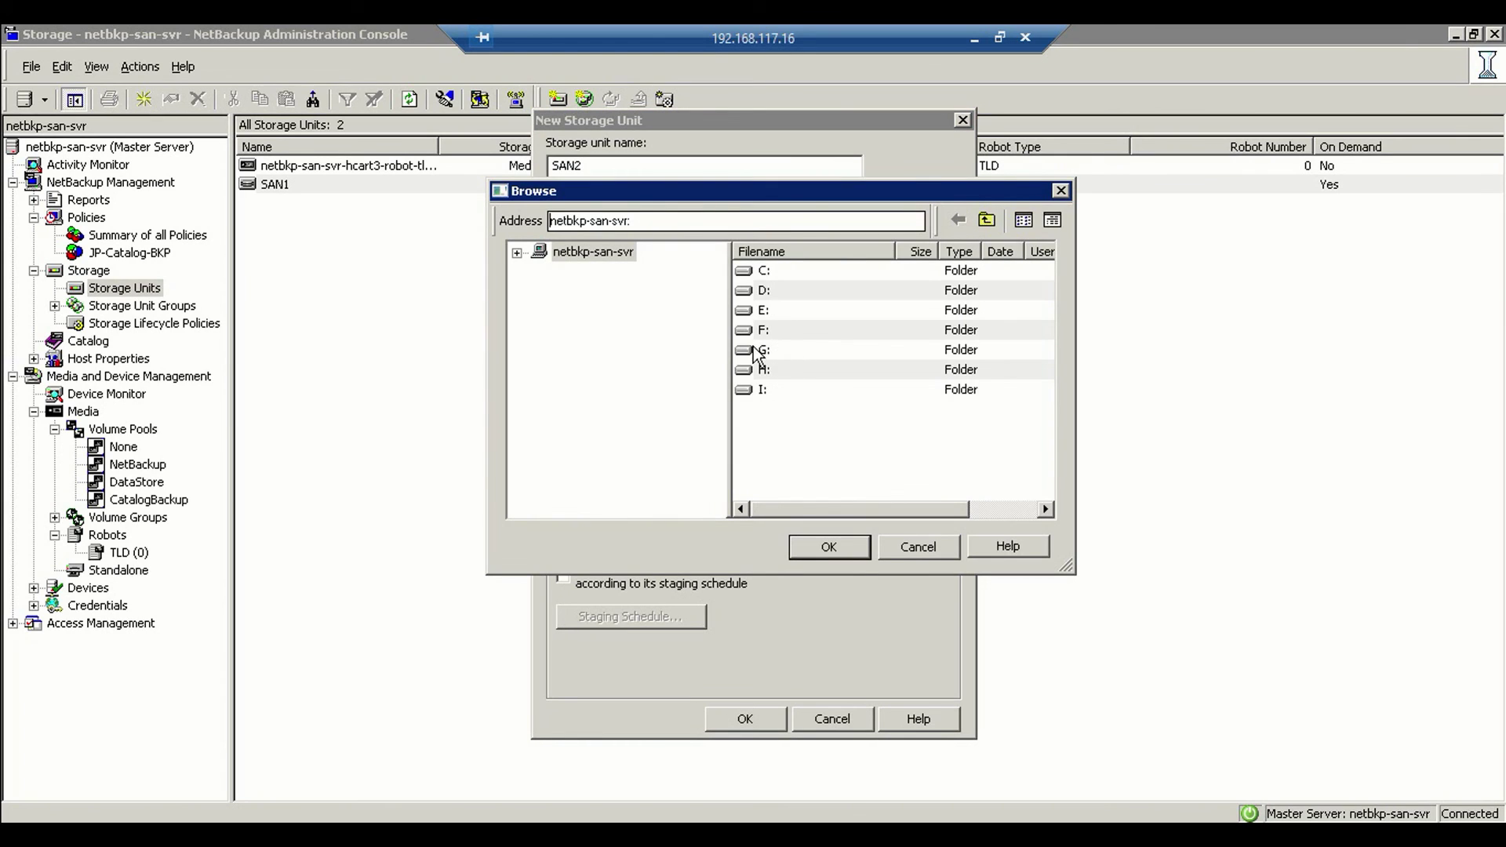
double_click(763, 370)
double_click(812, 271)
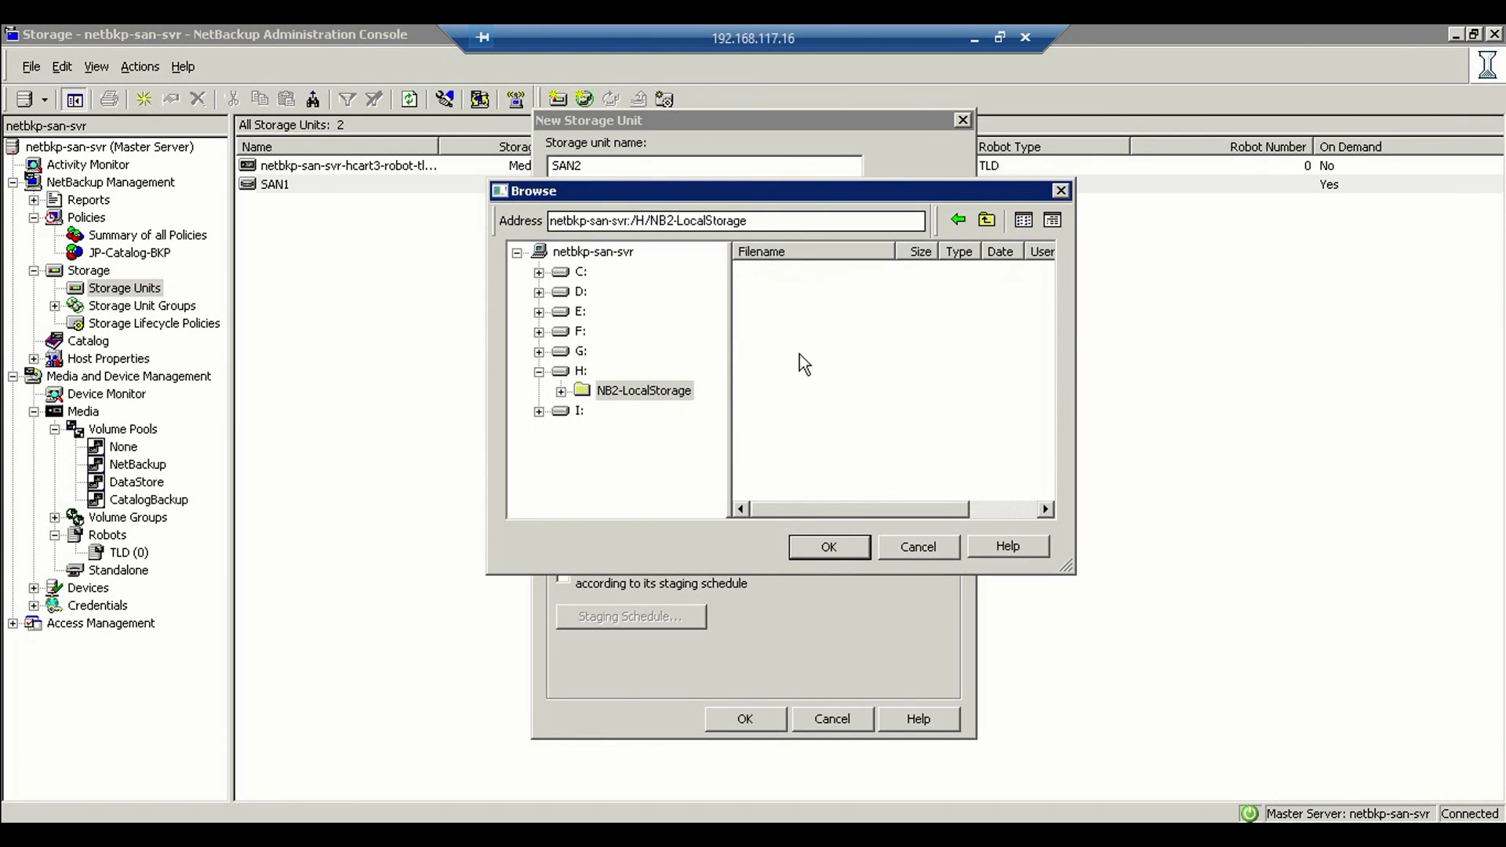
left_click(843, 553)
left_click(565, 414)
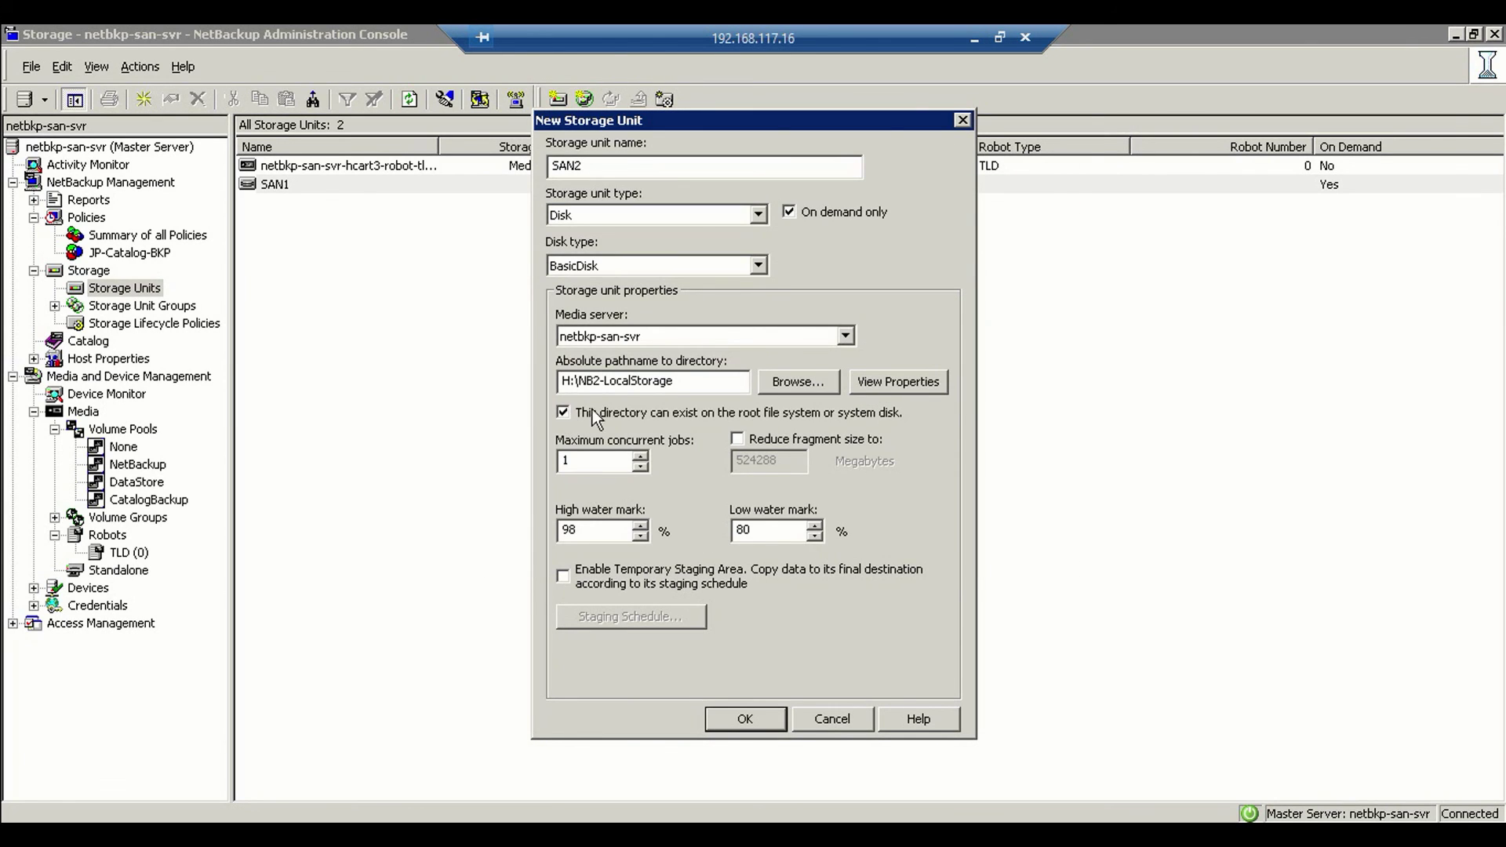
left_click(760, 718)
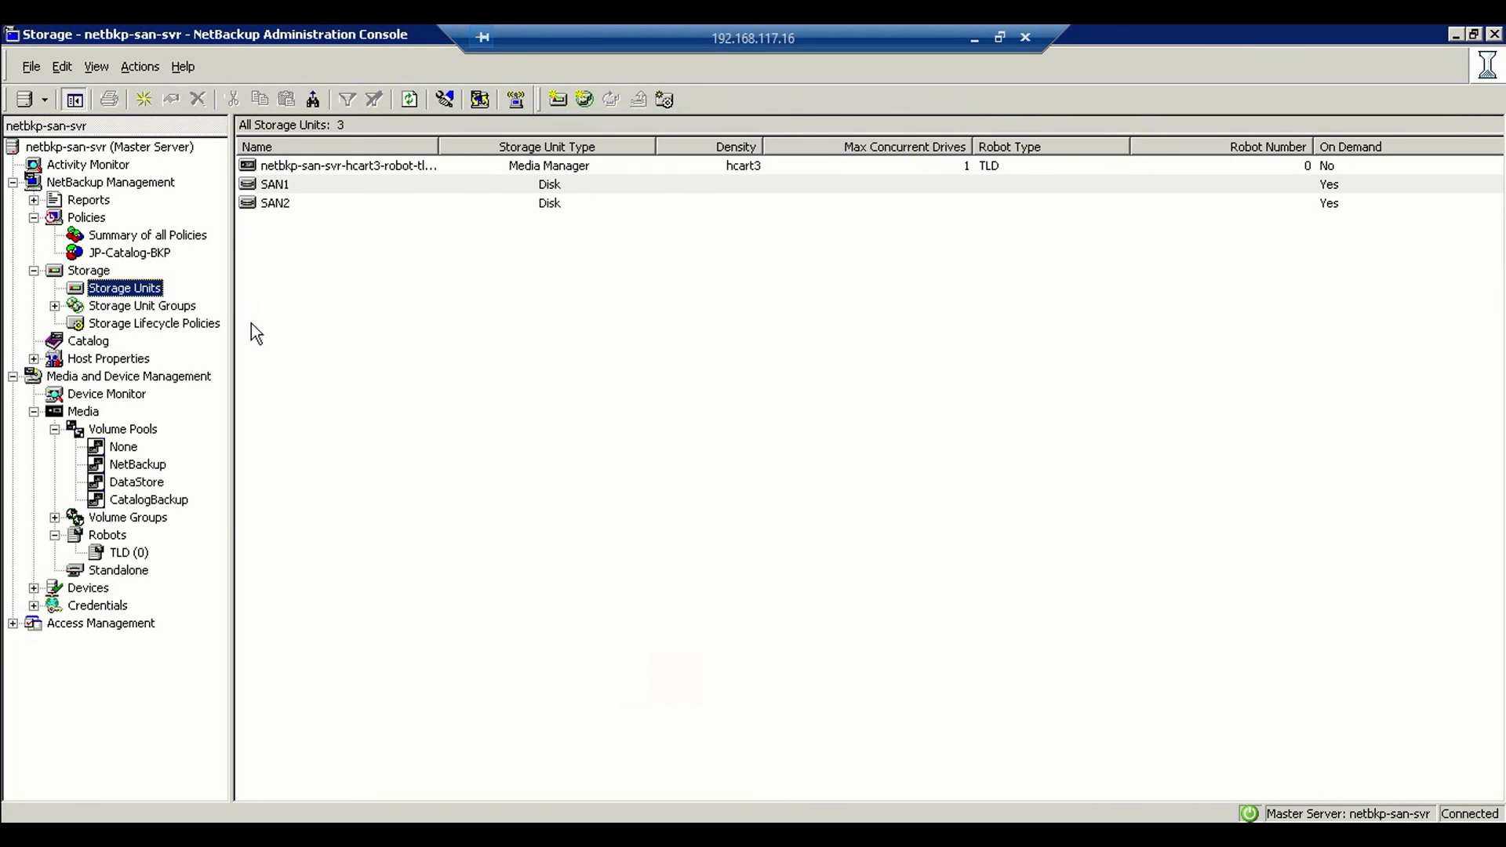
Start a new storage unit named SAN3 and set its storage unit type to Disk.
right_click(114, 289)
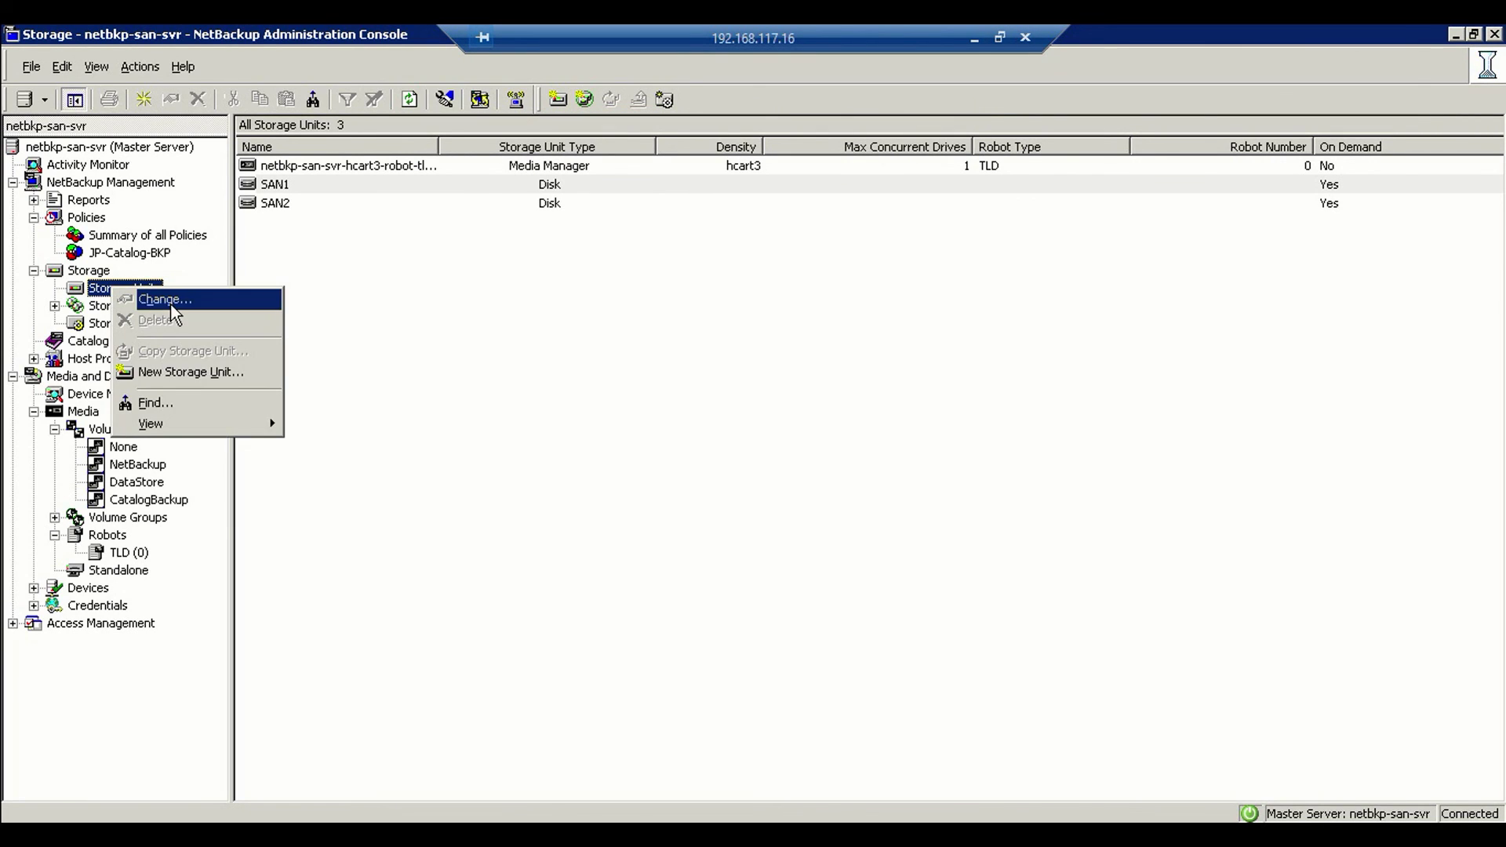
left_click(170, 374)
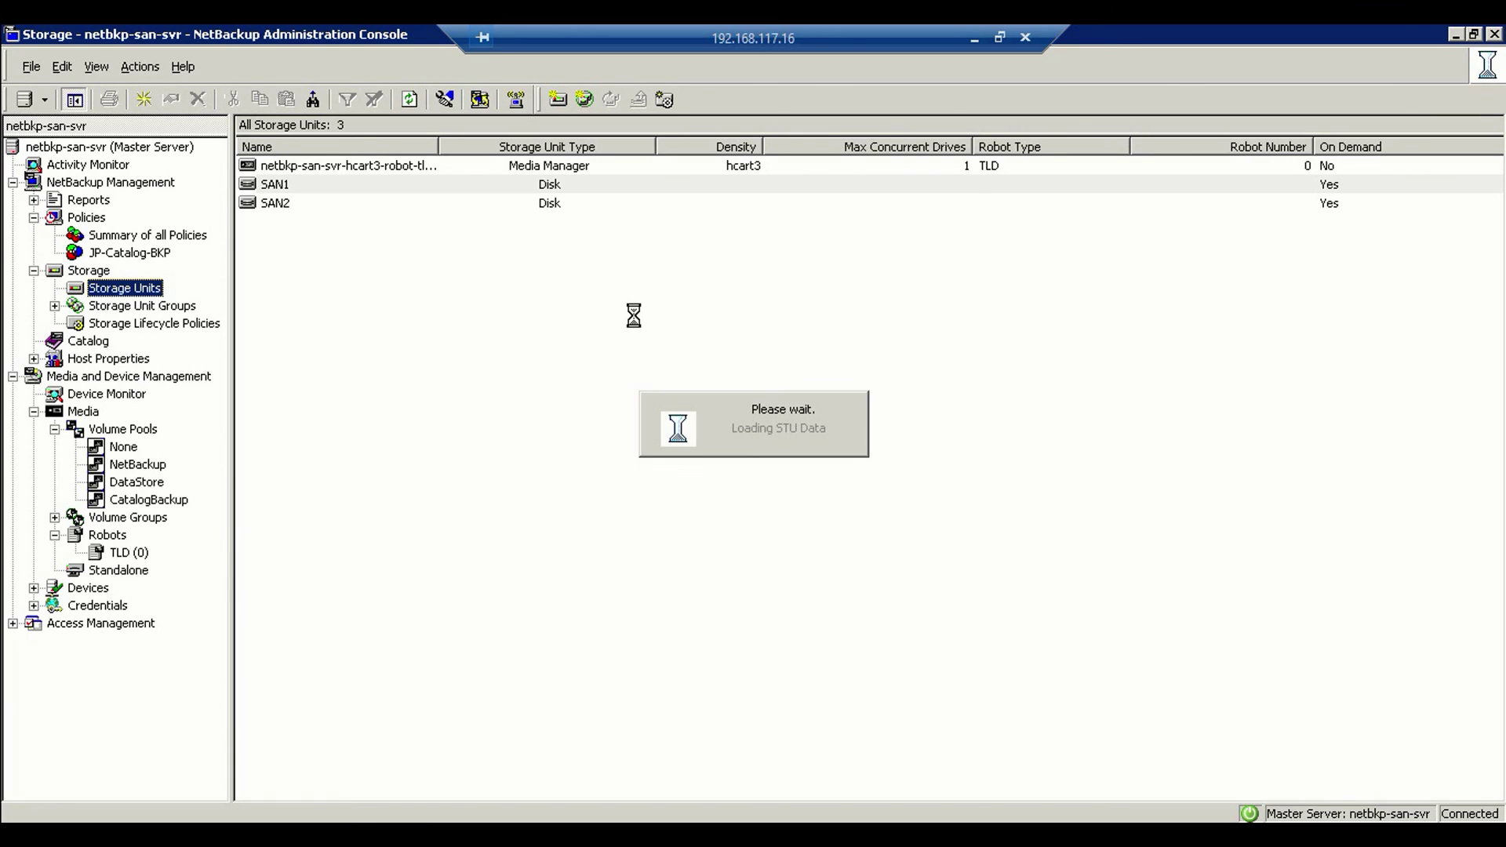
type("SAN")
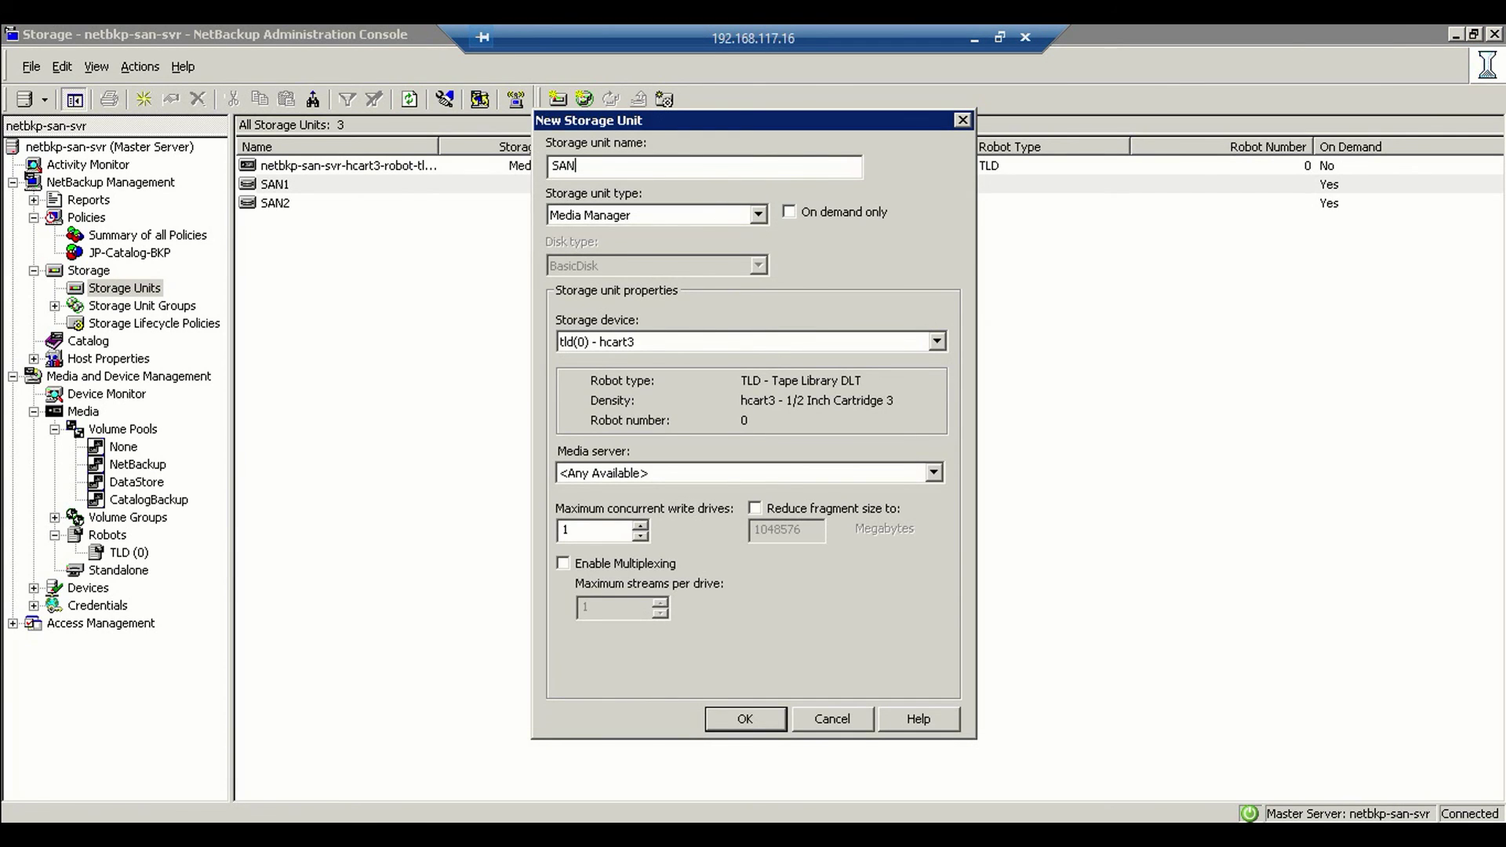
type("3")
left_click(759, 216)
left_click(709, 237)
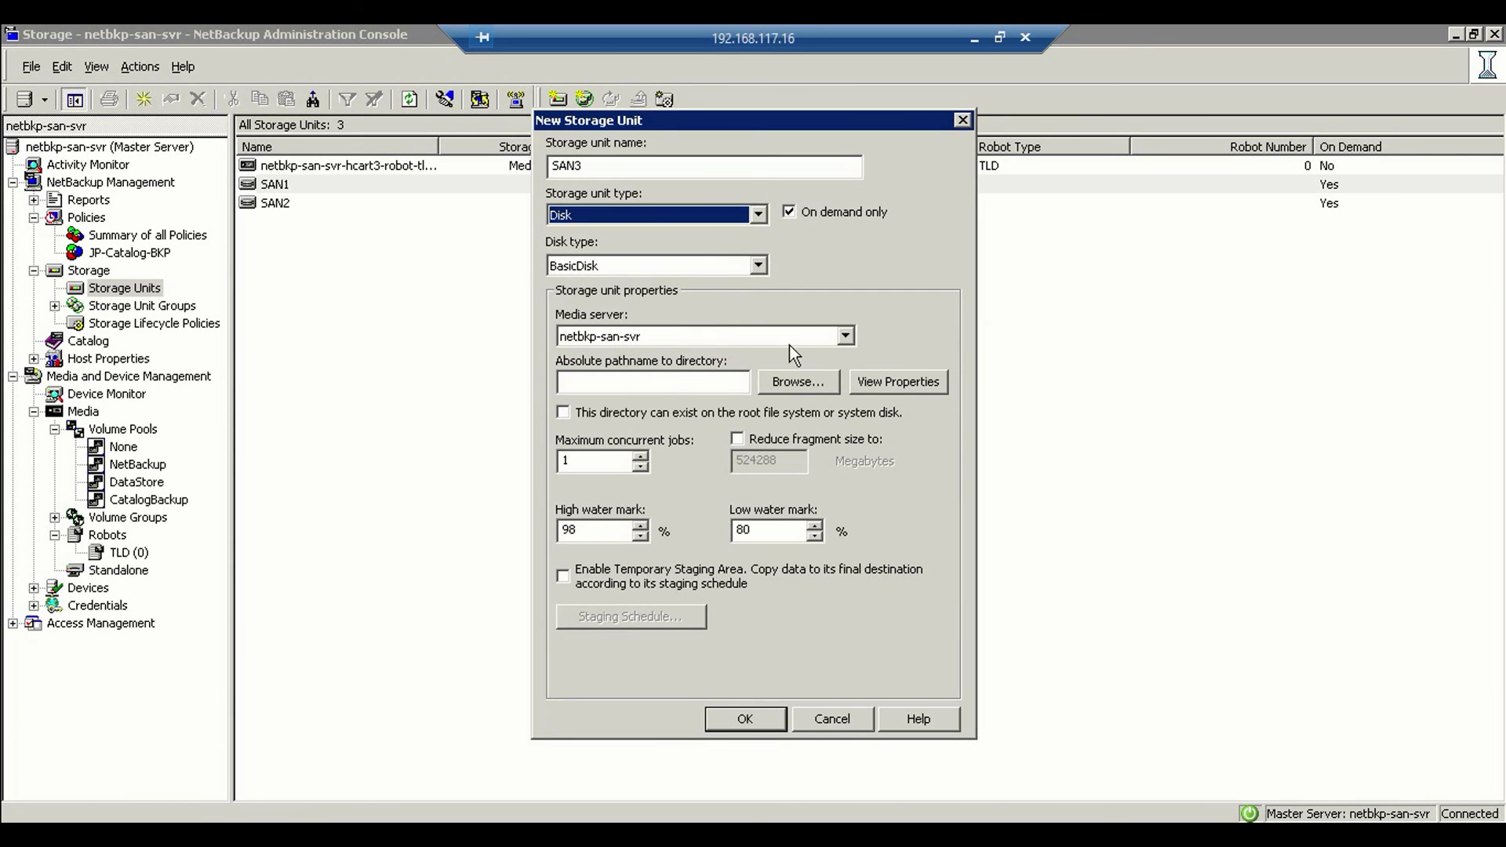
Set SAN3's directory to I:\NB3-LocalStorage, allowing it on the root file system or system disk, and save the storage unit.
left_click(796, 382)
double_click(775, 397)
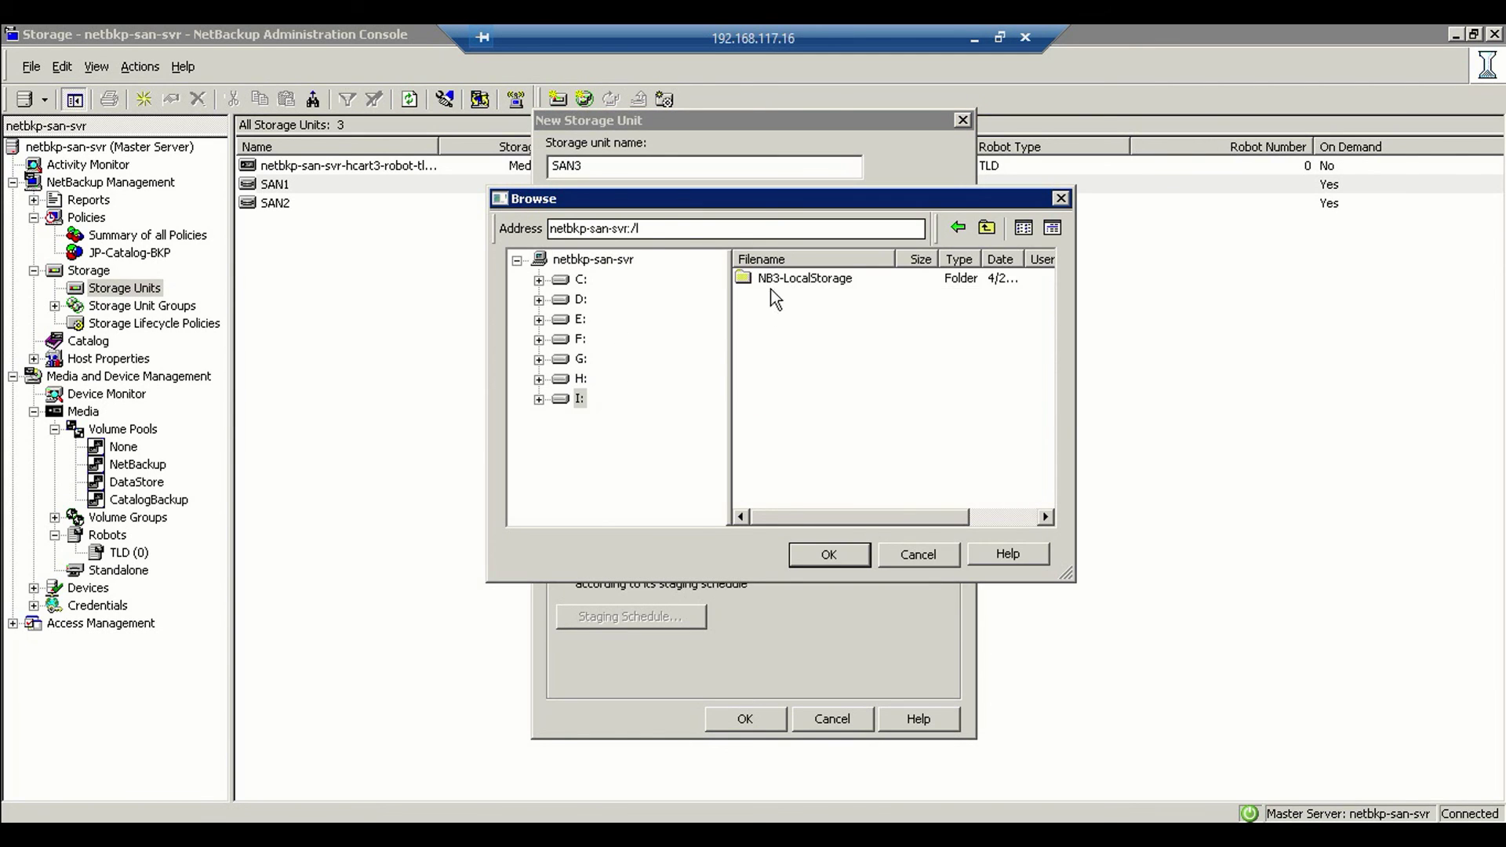
double_click(772, 280)
left_click(829, 555)
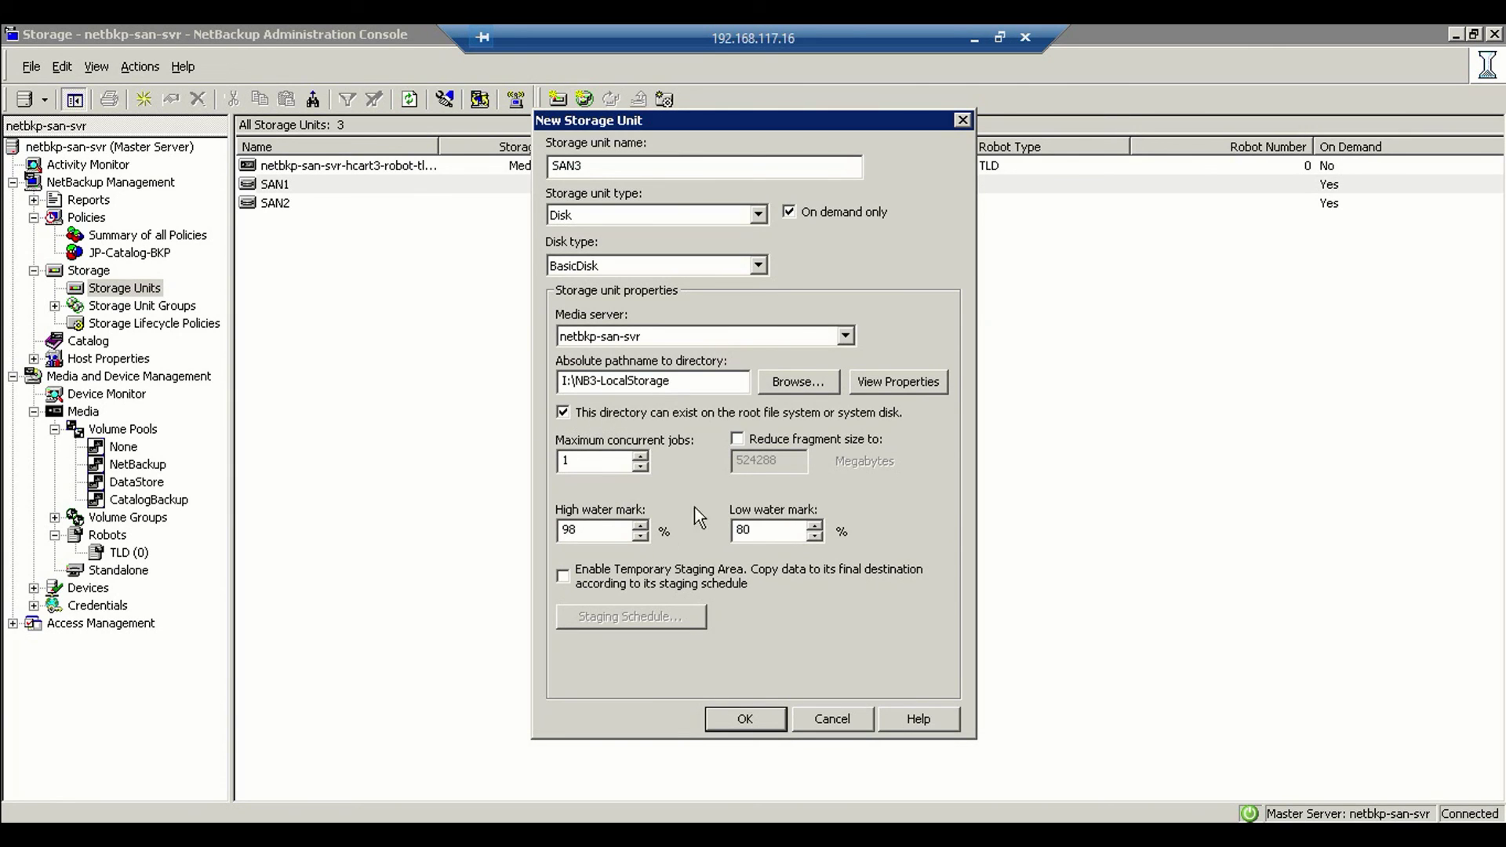
left_click(743, 713)
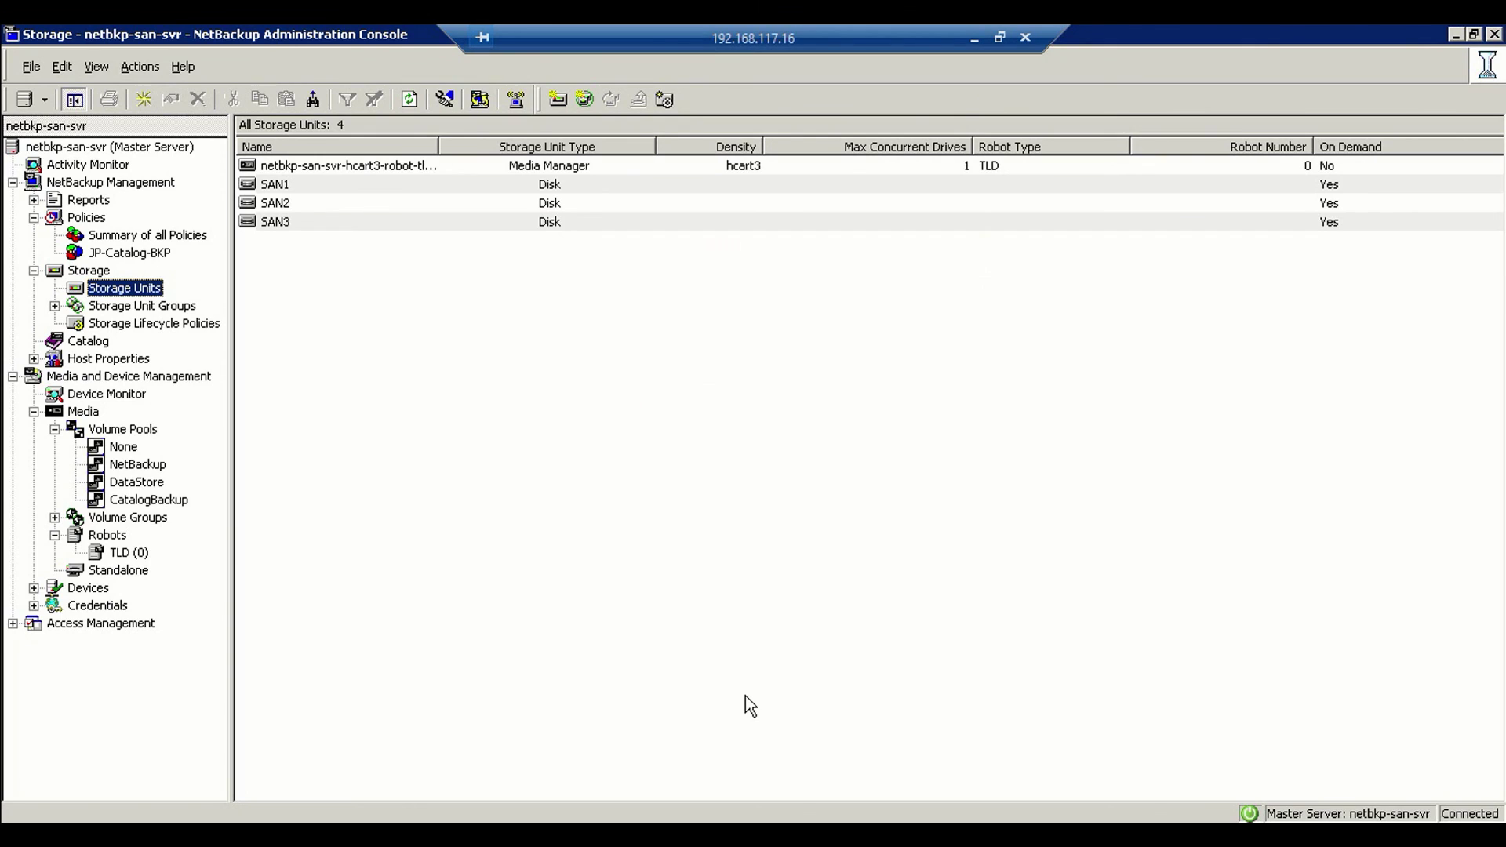